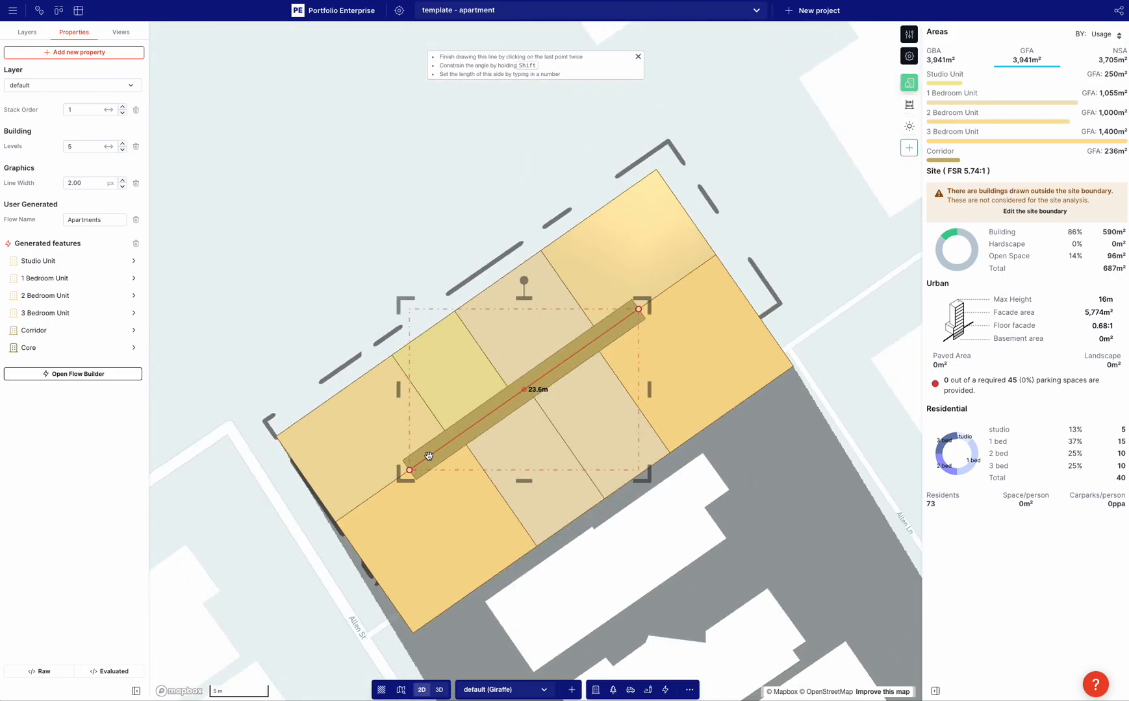
- Edit the apartment layout by shifting the lower facade handle inward, redividing that side's units around a core, and view the building in 3D
double_click(430, 457)
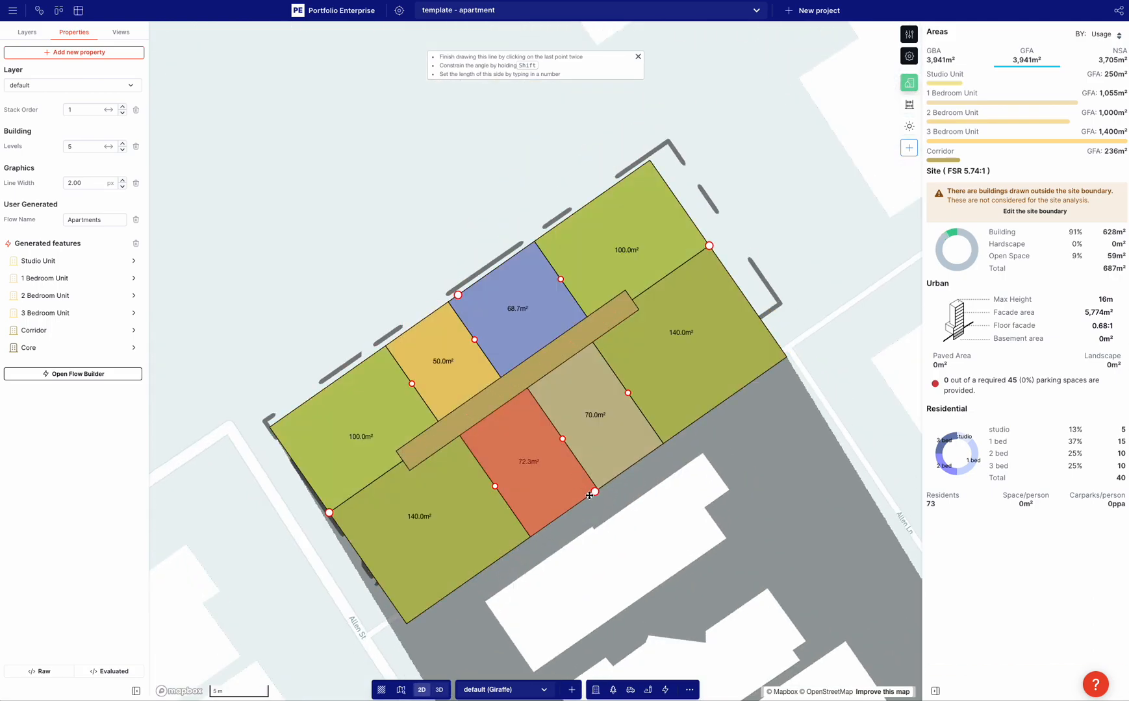
left_click_drag(591, 487, 583, 474)
key("space")
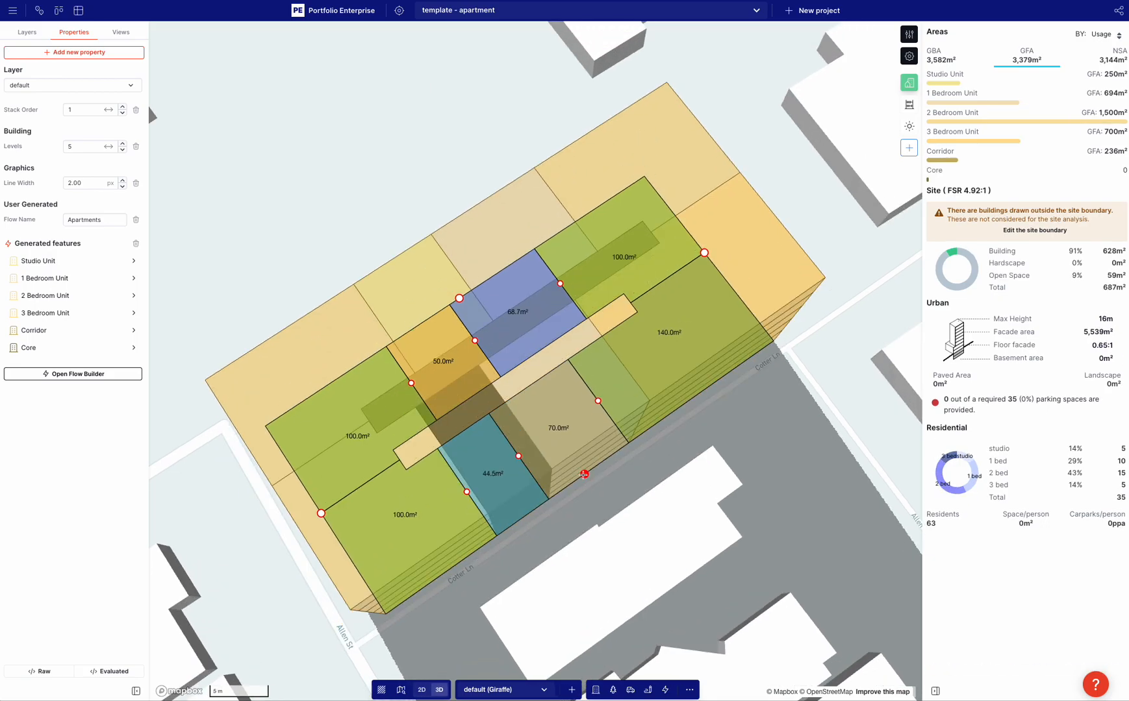
right_click_drag(508, 472, 590, 472)
left_click(557, 483)
scroll(556, 484, "down", 3)
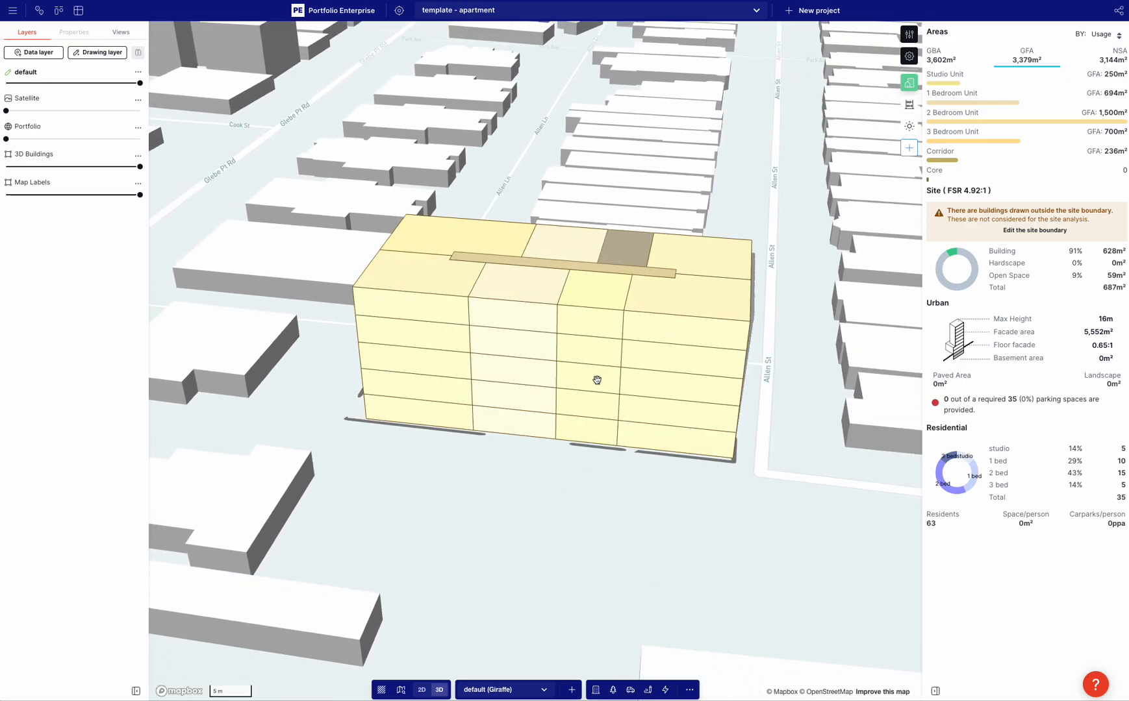
- Set the apartment building to 4 levels and move the divider beside the 140 m² unit to enlarge its neighbour to about 95 m²
left_click(474, 405)
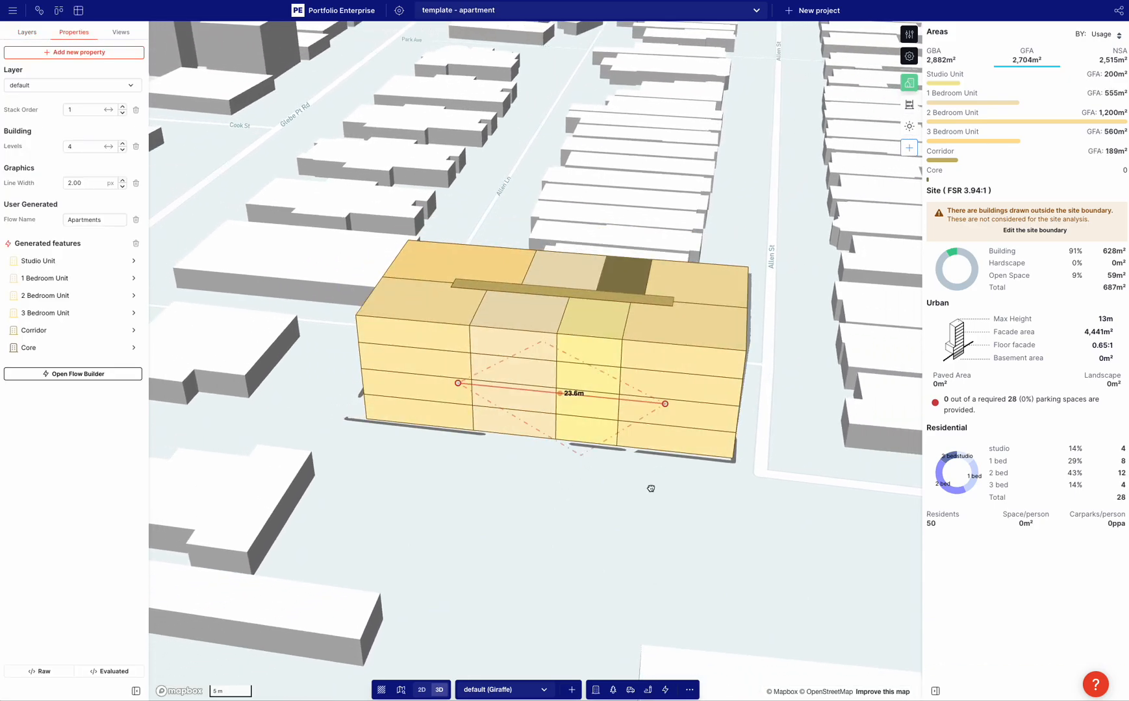
left_click(650, 488)
left_click(634, 405)
double_click(602, 432)
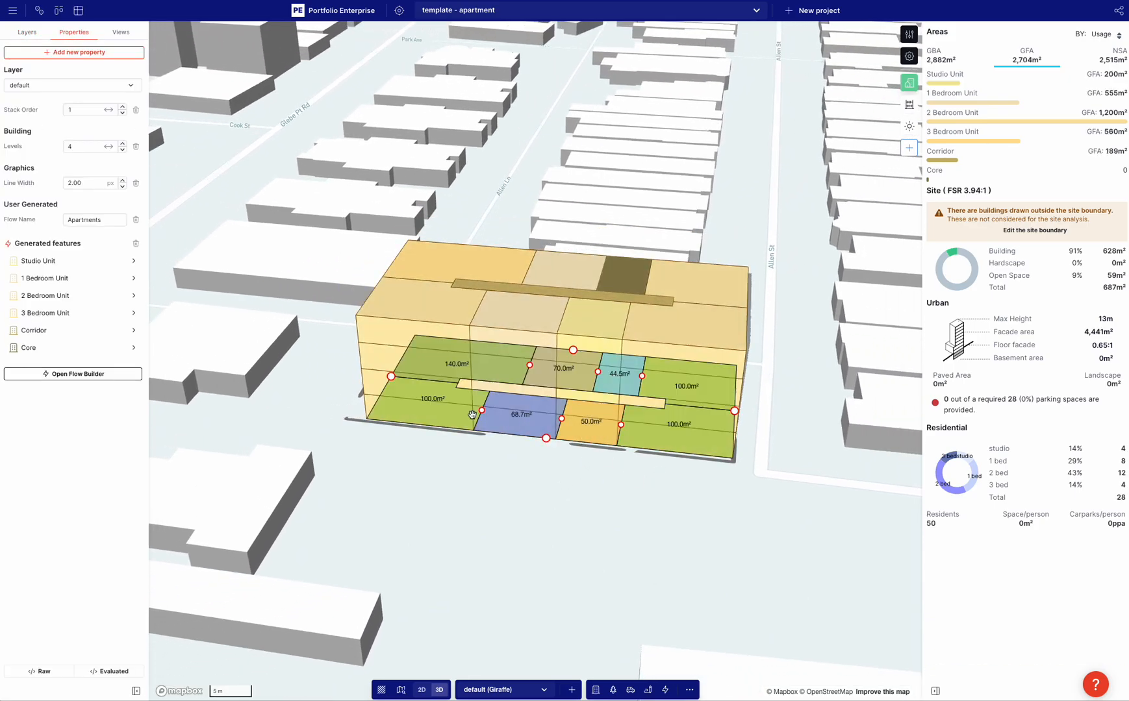
left_click_drag(528, 366, 505, 363)
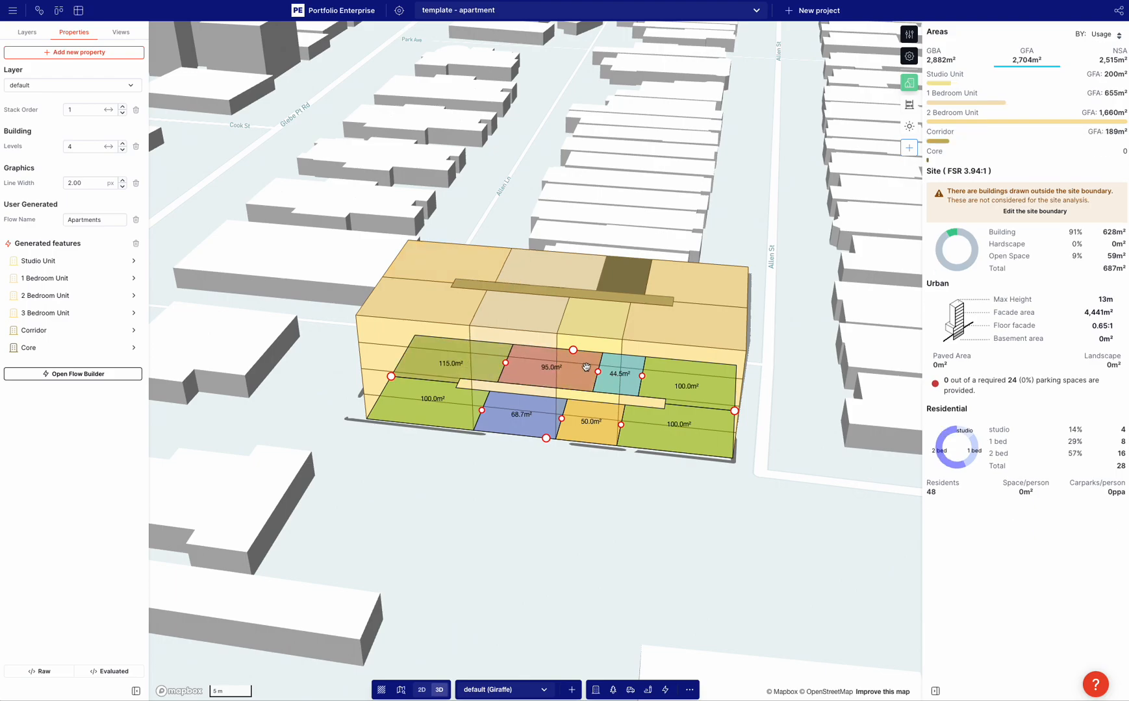
left_click(647, 472)
right_click_drag(648, 472, 576, 453)
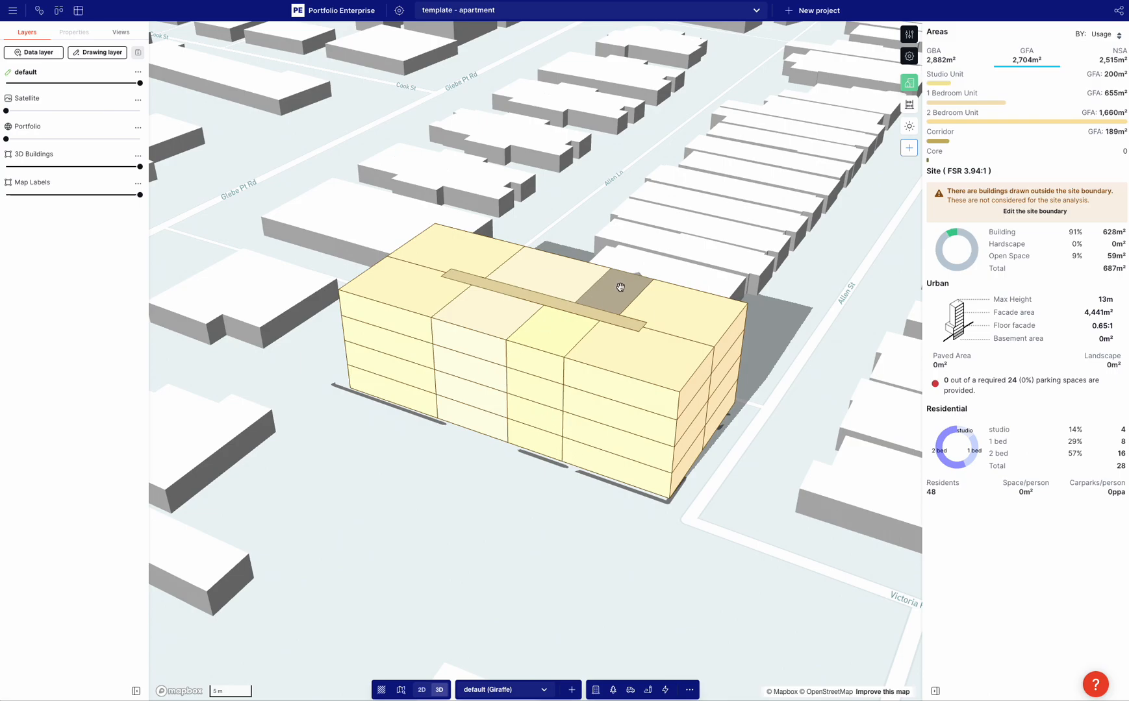
- Insert a Line Shorten transform on the balcony output of the building's Apartment flow in Flow Builder
left_click(482, 362)
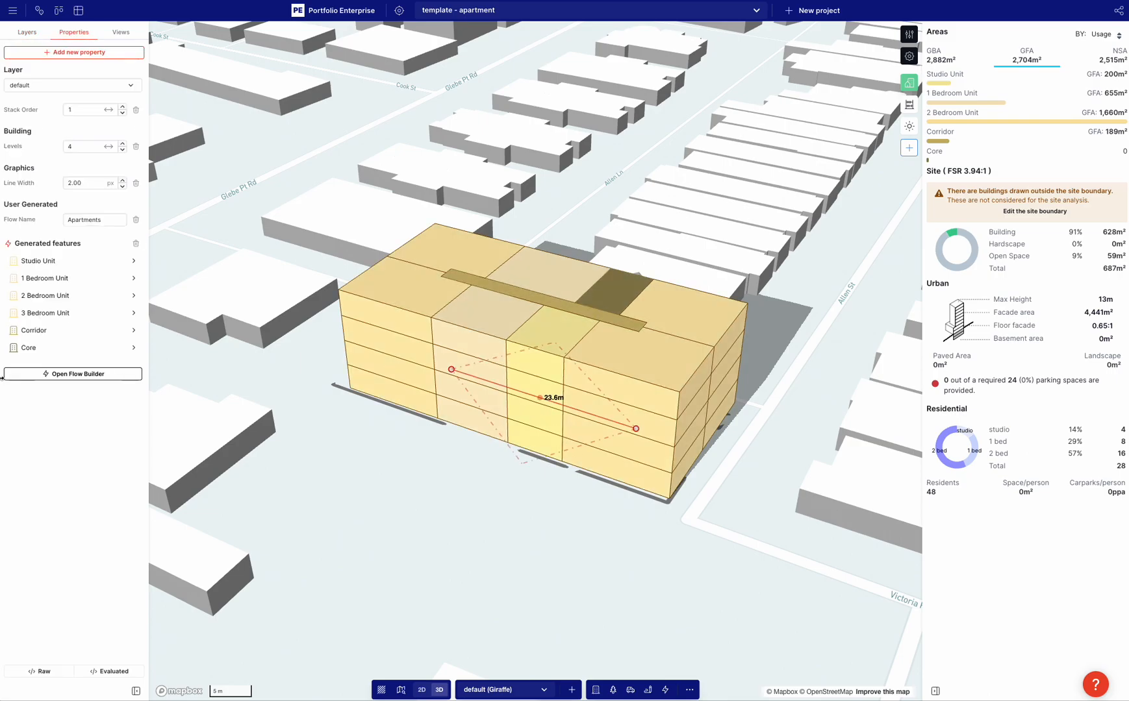
left_click(71, 377)
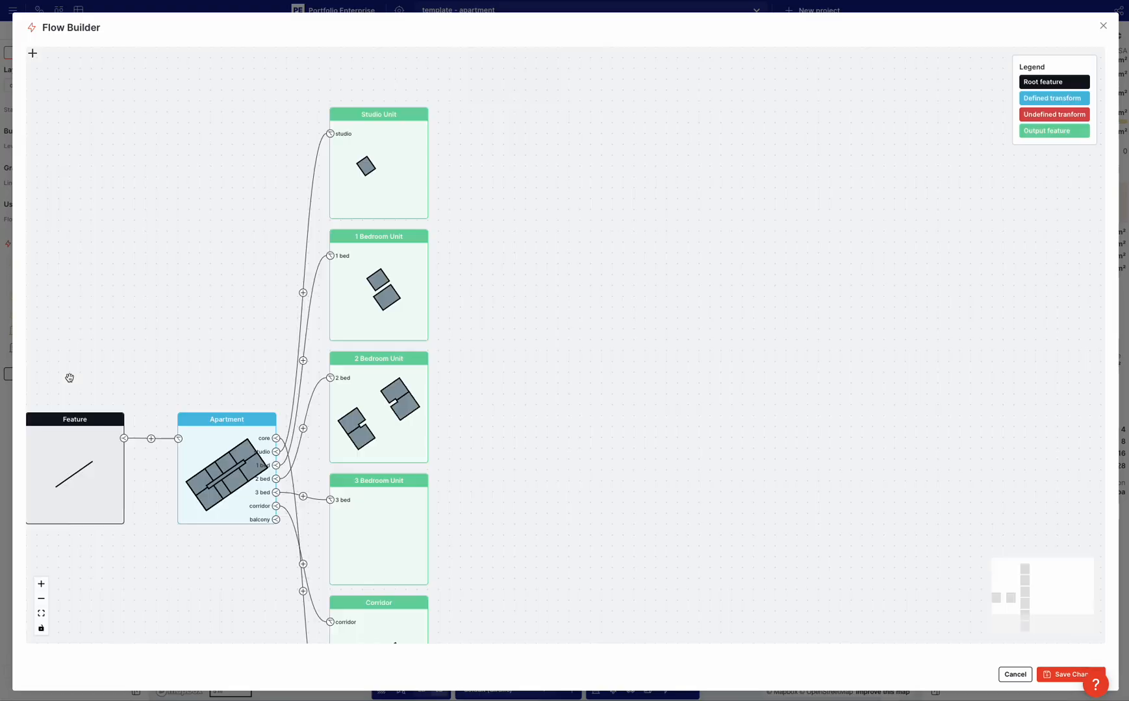
left_click_drag(226, 302, 231, 196)
left_click(282, 389)
left_click_drag(570, 511, 576, 268)
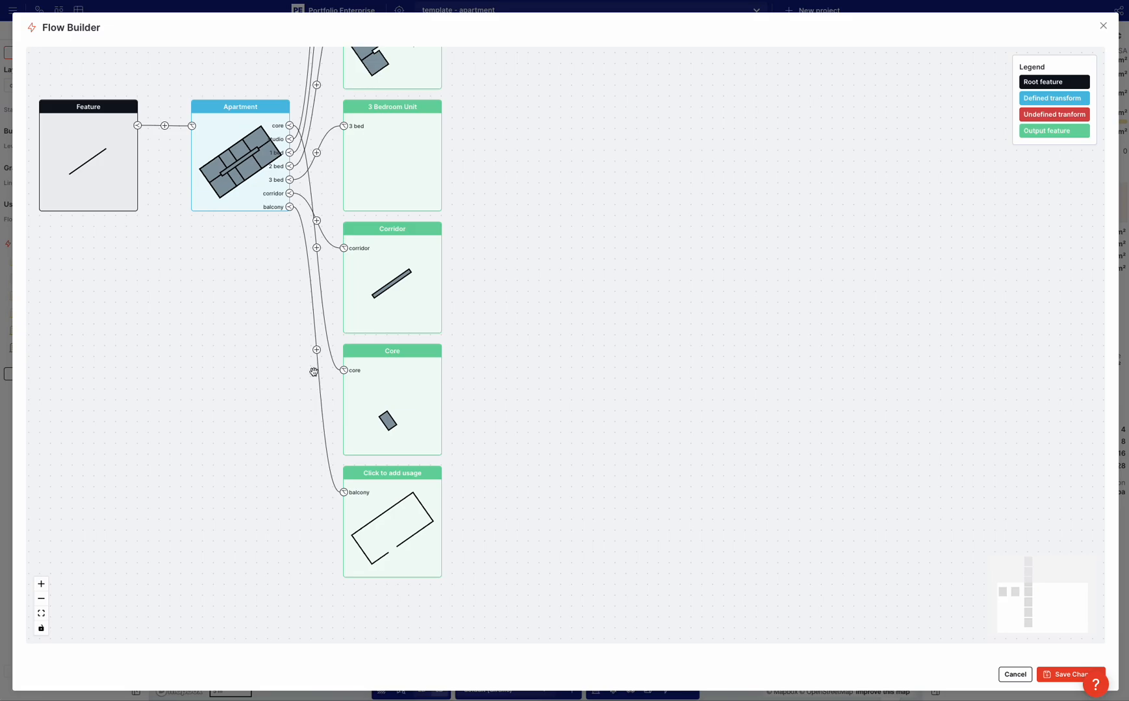
left_click(316, 351)
left_click(423, 473)
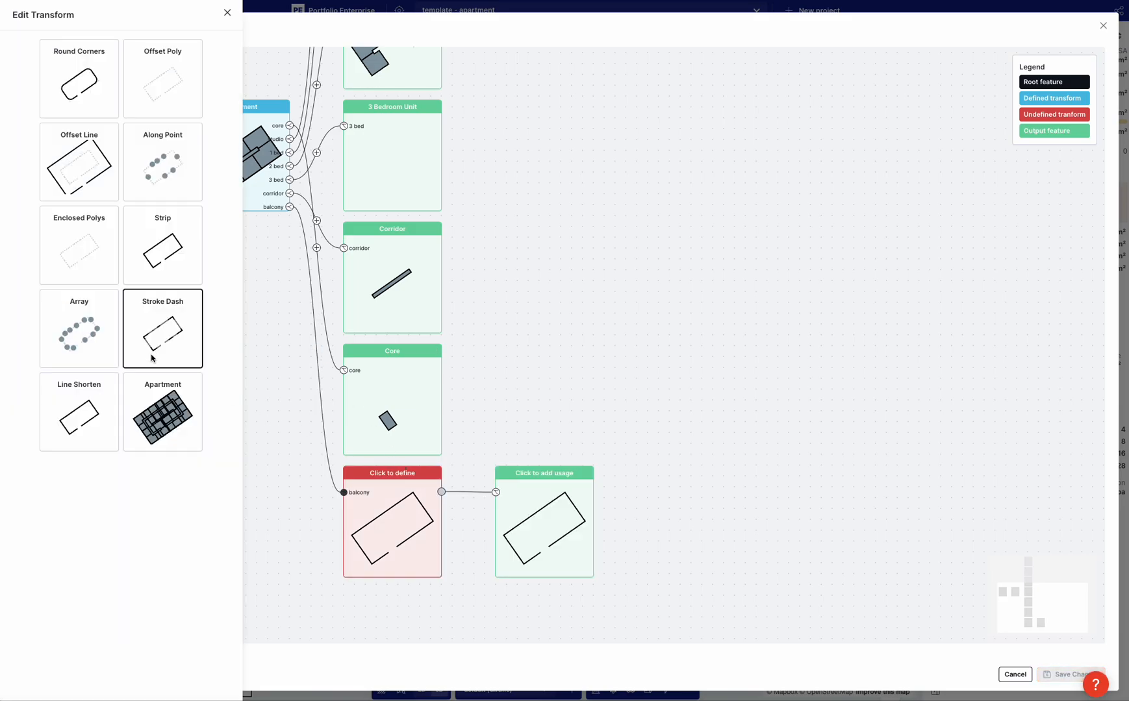
left_click(74, 423)
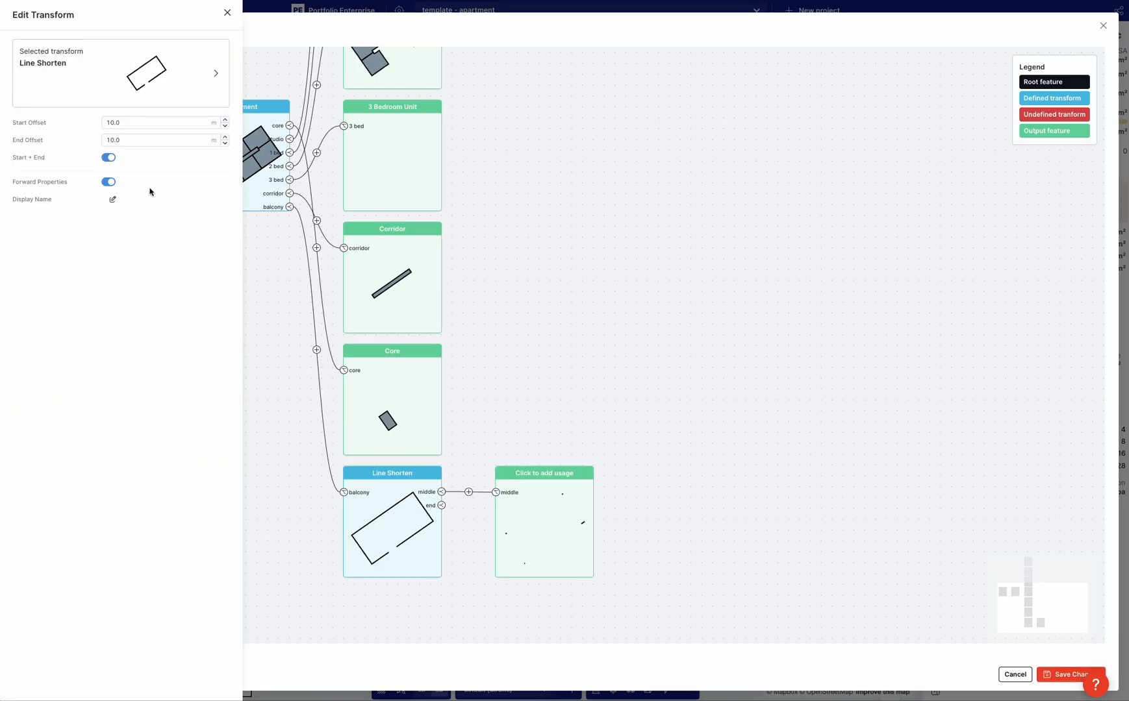
- Set the Line Shorten transform's start offset to 1 m and its end offset to 2 m
double_click(133, 125)
type("1")
double_click(130, 140)
type("2")
left_click(59, 152)
- Add an Offset Poly transform to the middle output of Line Shorten with a 1.0 m distance and the offset side set to left
left_click(468, 492)
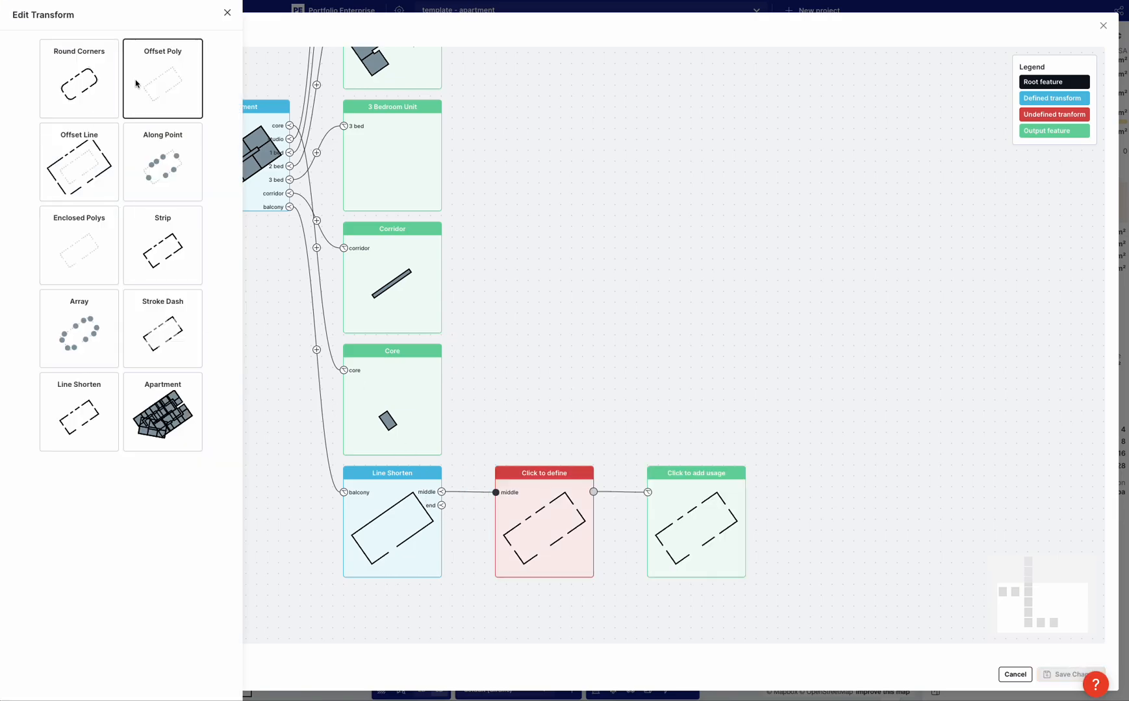
left_click(134, 111)
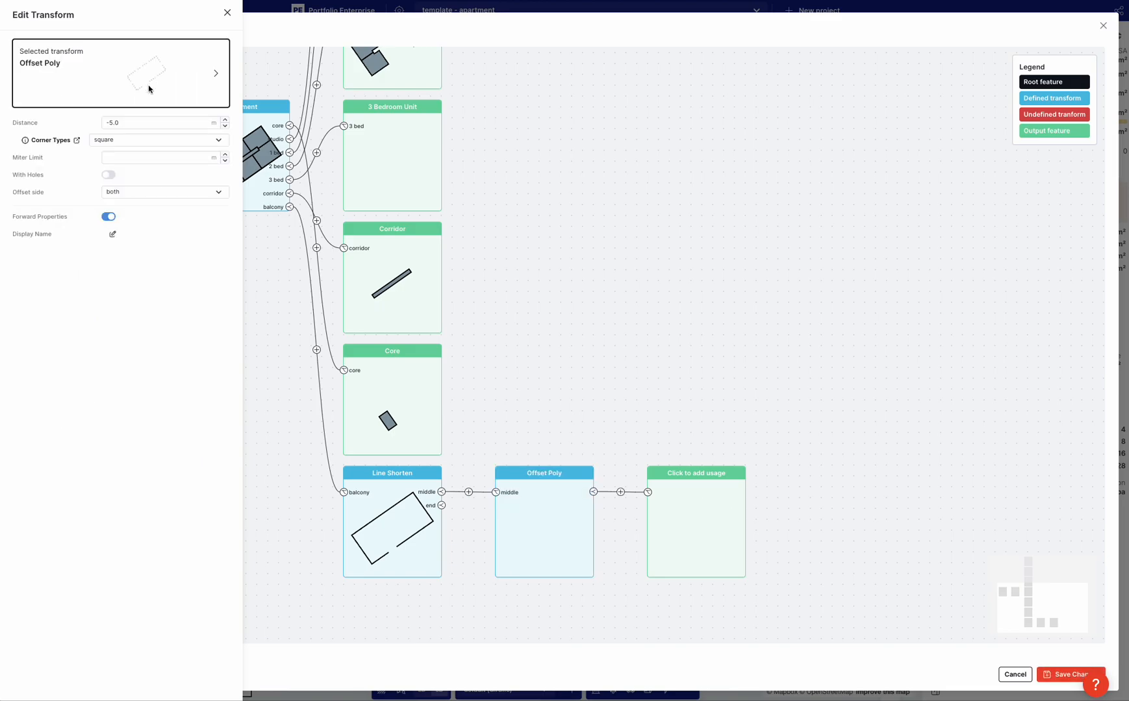
double_click(128, 123)
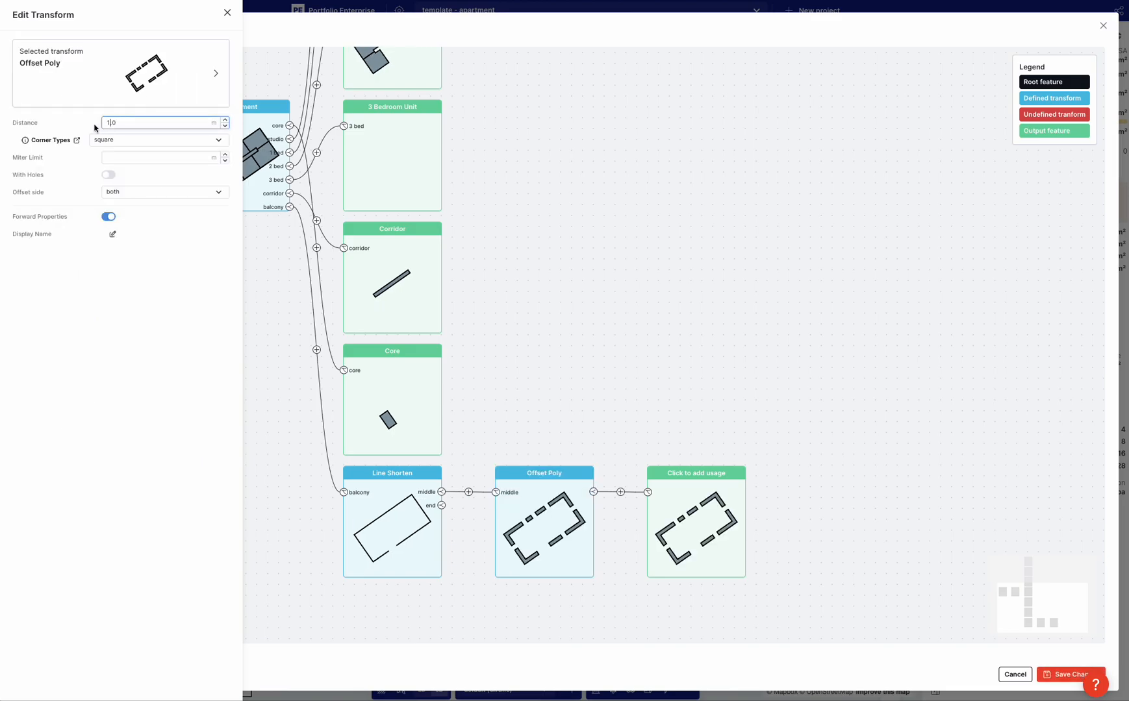
left_click(127, 195)
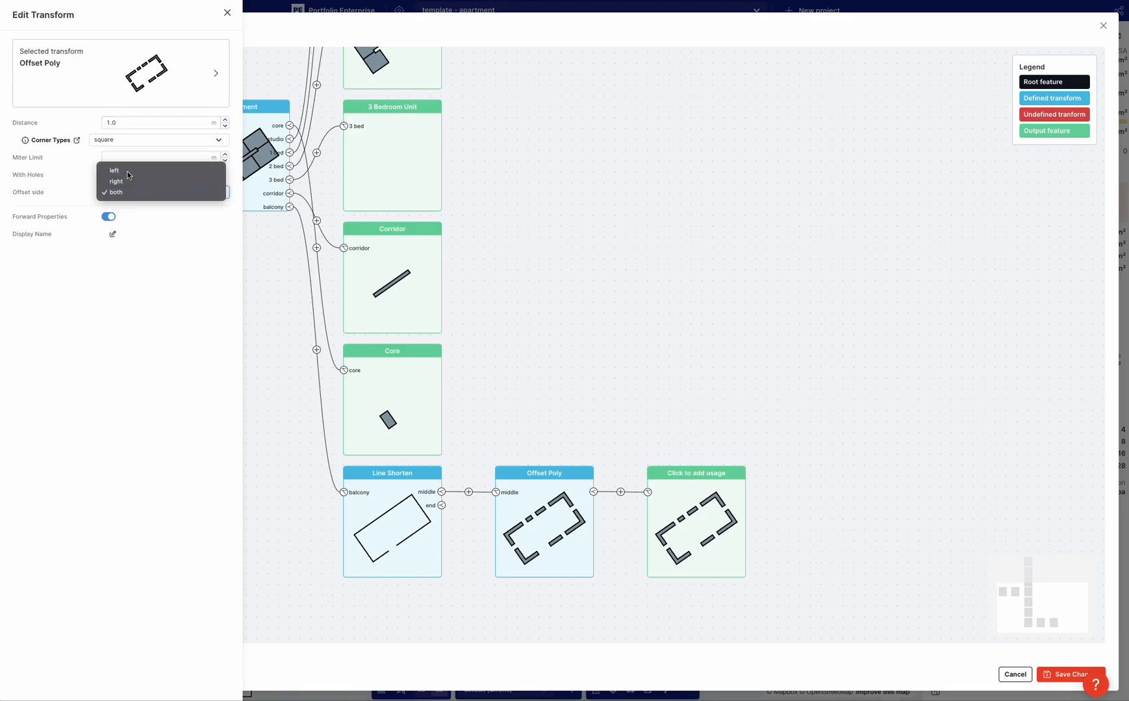
left_click(128, 171)
left_click(694, 497)
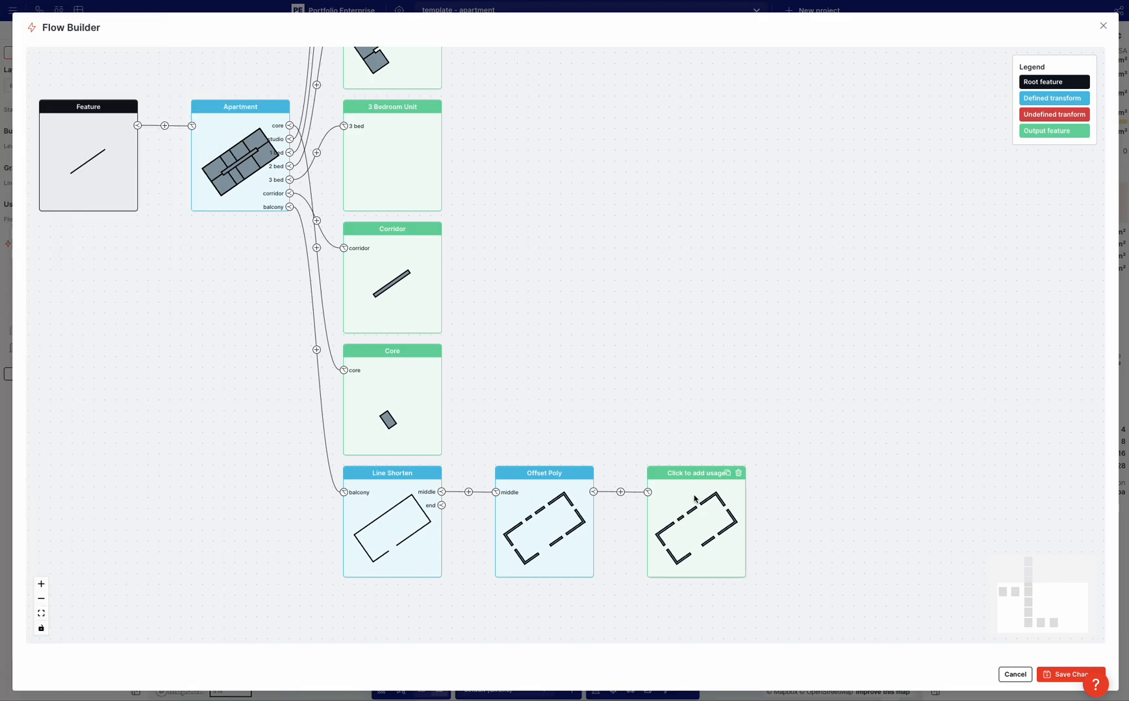
- Save the flow changes and inspect the generated balcony shapes around the building in 3D
left_click(679, 487)
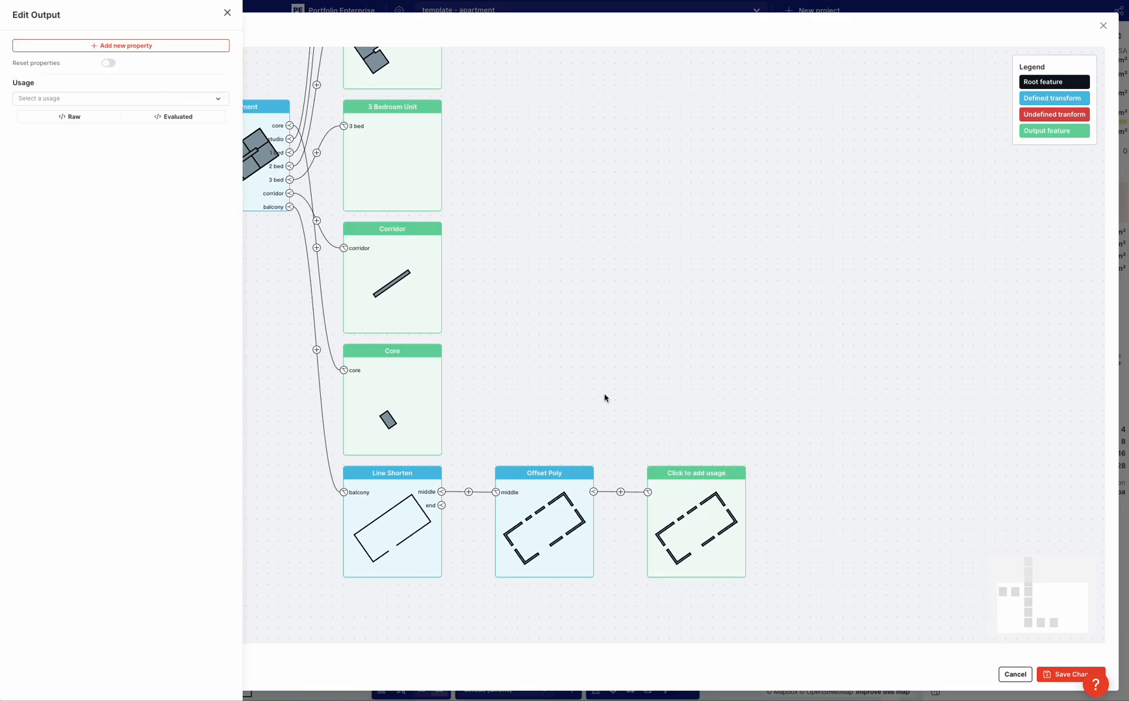
left_click(1070, 674)
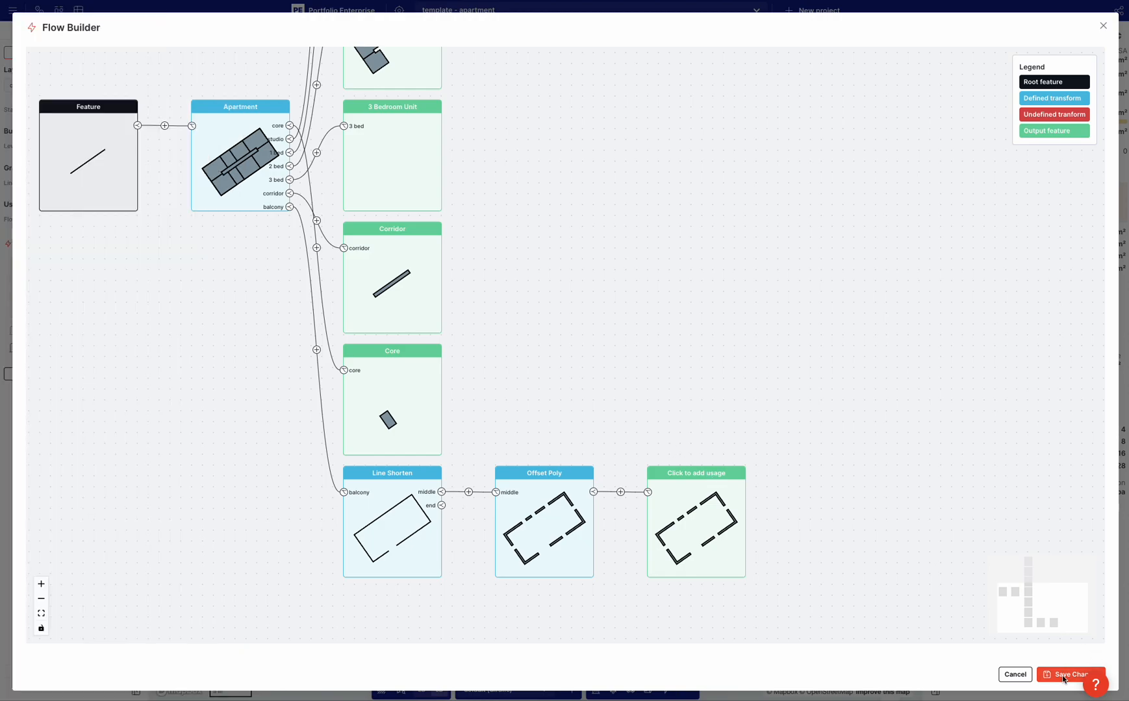
scroll(570, 482, "up", 4)
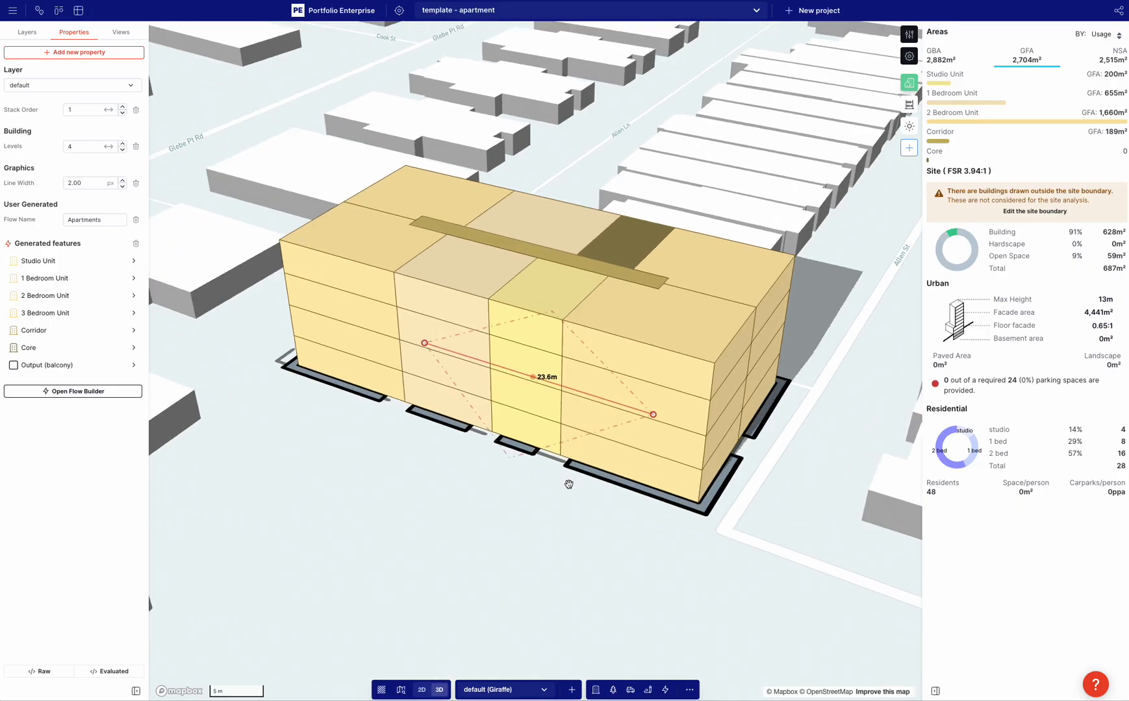
right_click_drag(570, 481, 588, 498)
scroll(588, 498, "up", 5)
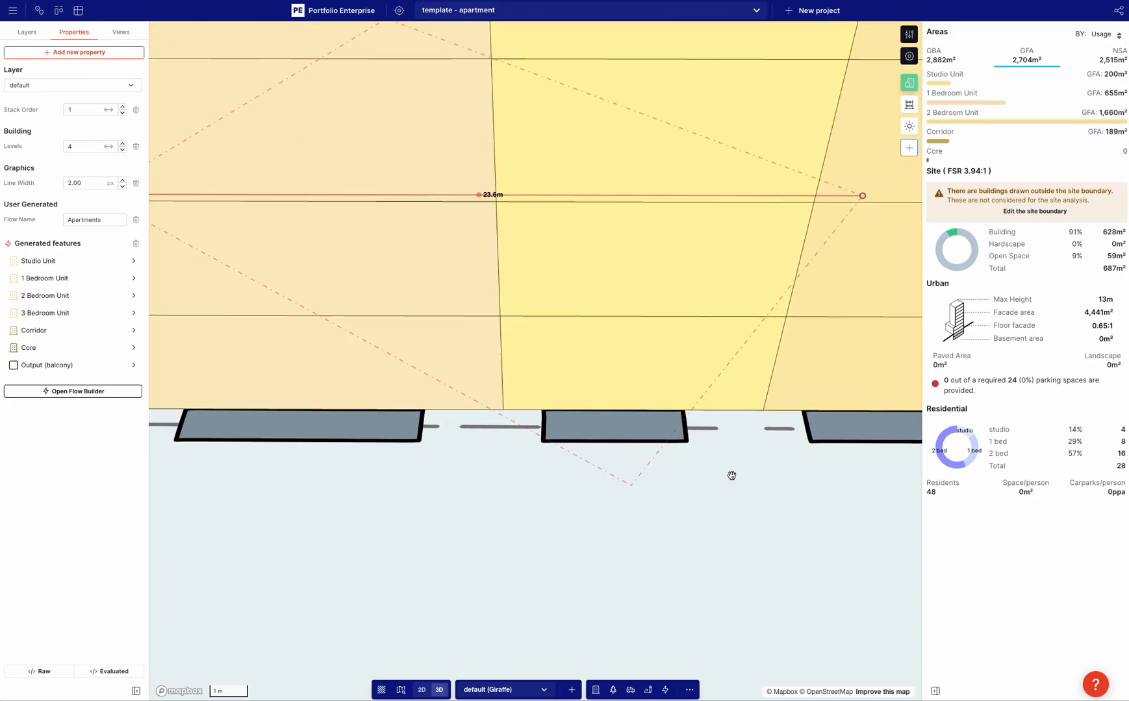
scroll(731, 472, "down", 3)
right_click_drag(744, 444, 604, 533)
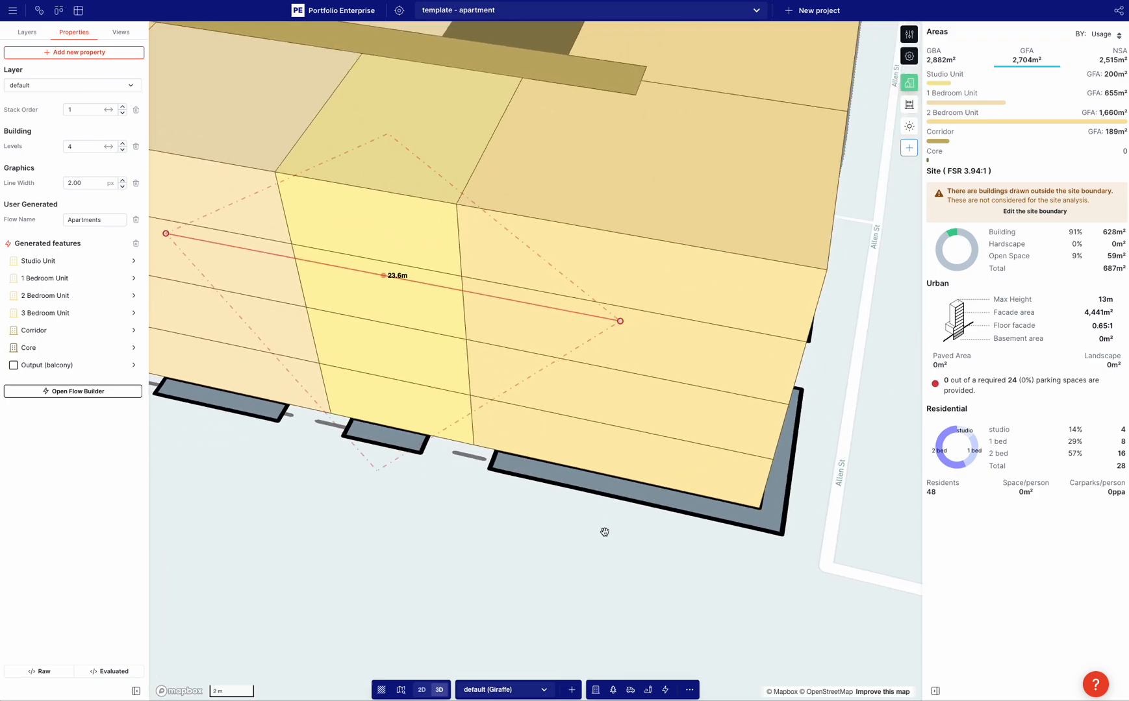
- Clone the Residential usage into a new usage named "balcony"
left_click(909, 33)
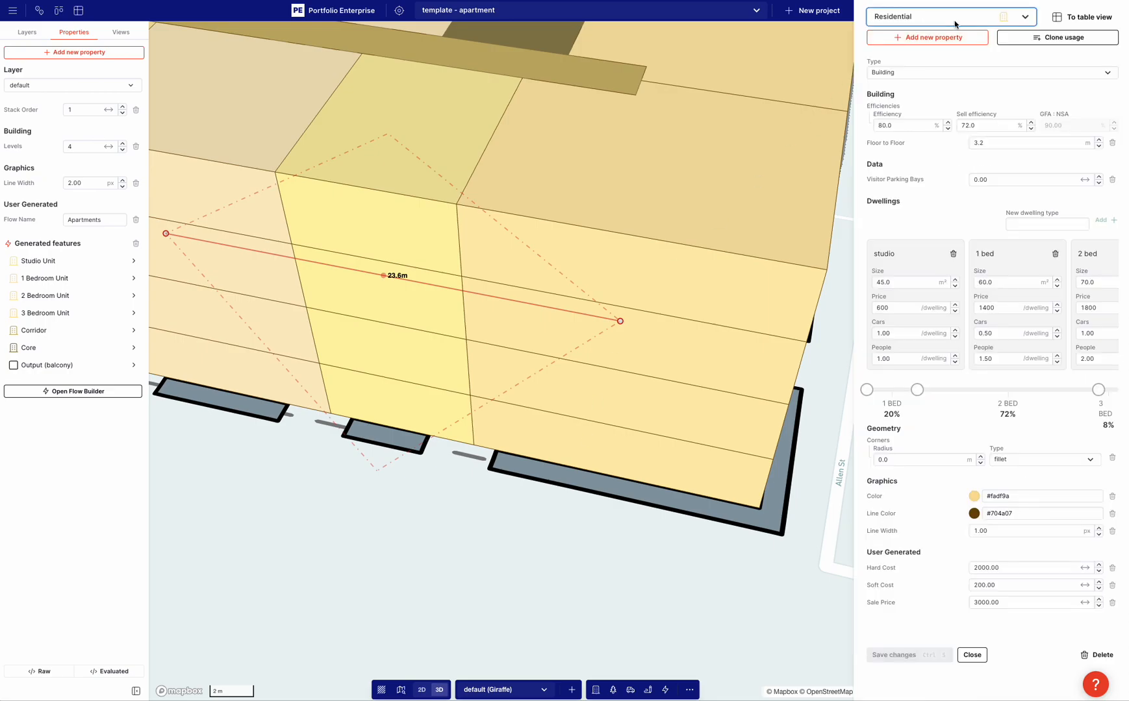
left_click(1020, 38)
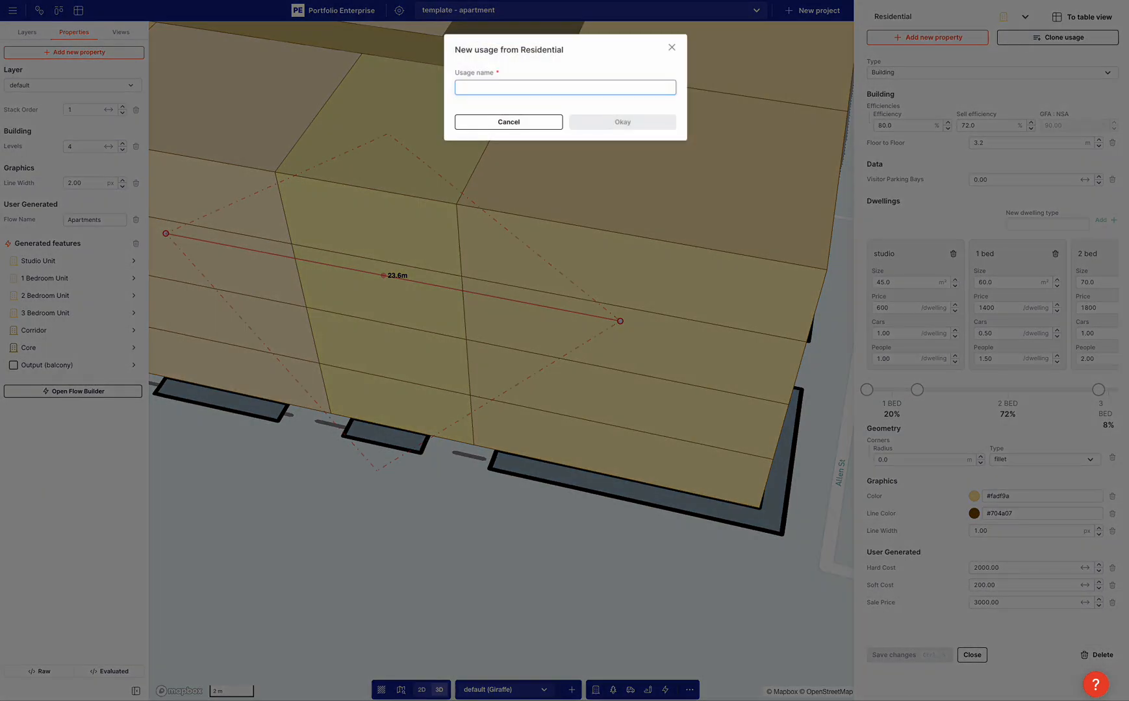
type("baln")
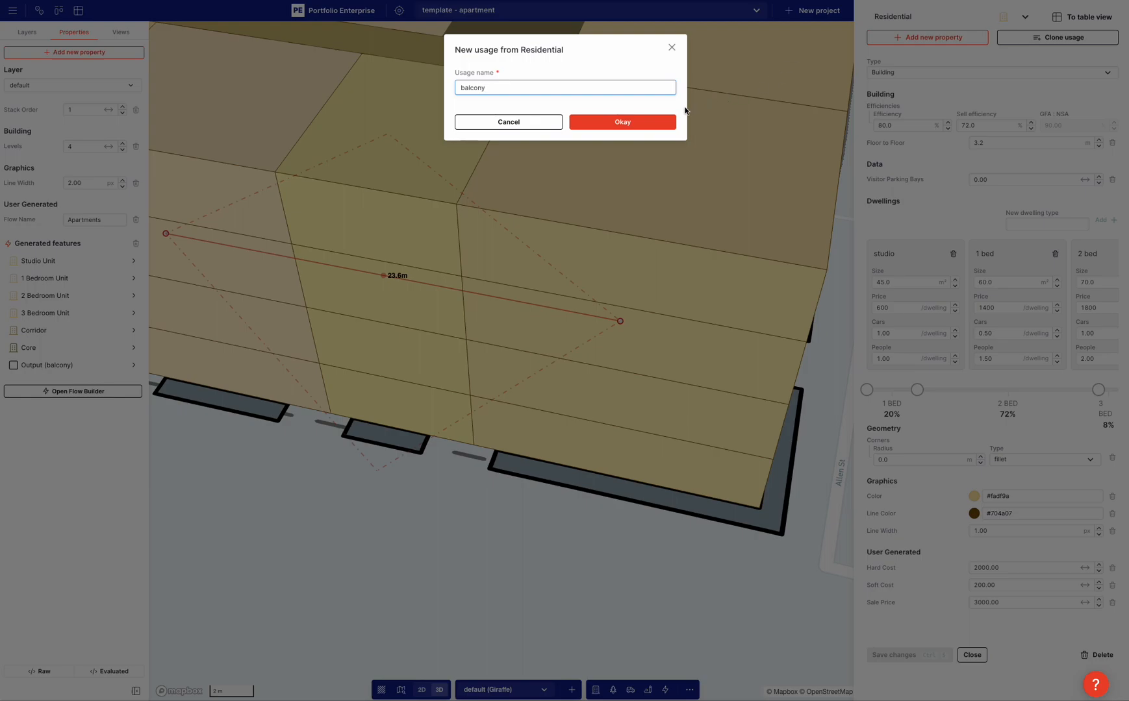
left_click(636, 121)
- Set both the efficiency and the sell efficiency of the balcony usage to 0%
left_click(888, 127)
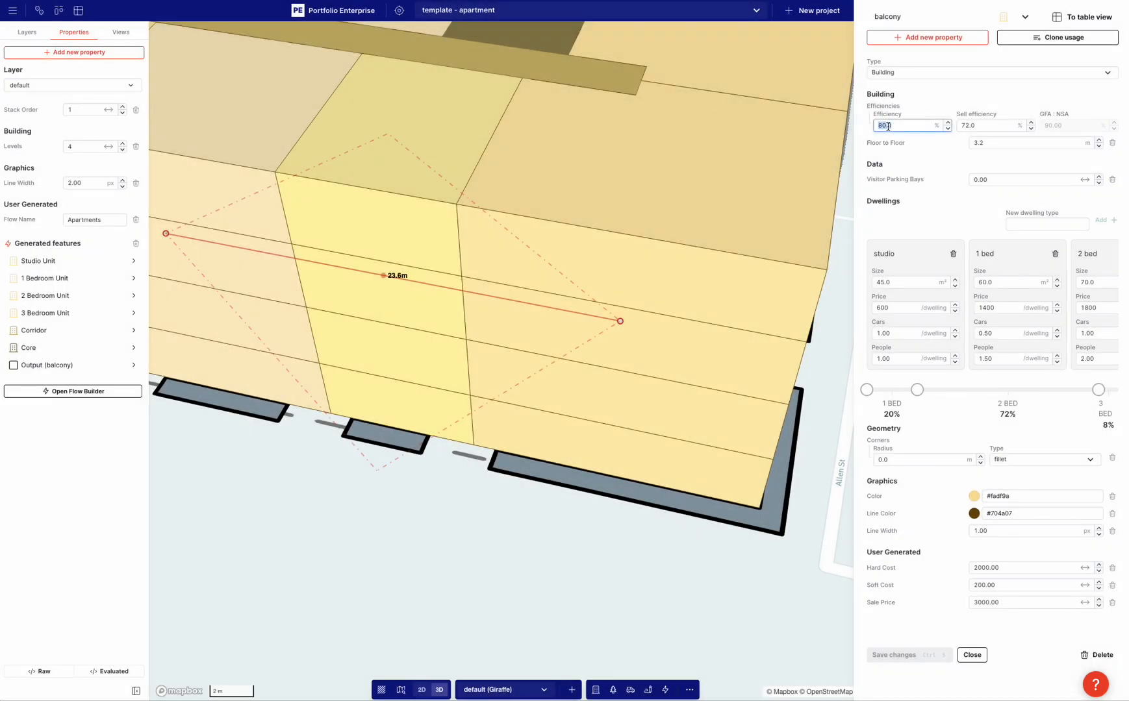
type("0")
key("Tab")
type("0")
left_click(903, 155)
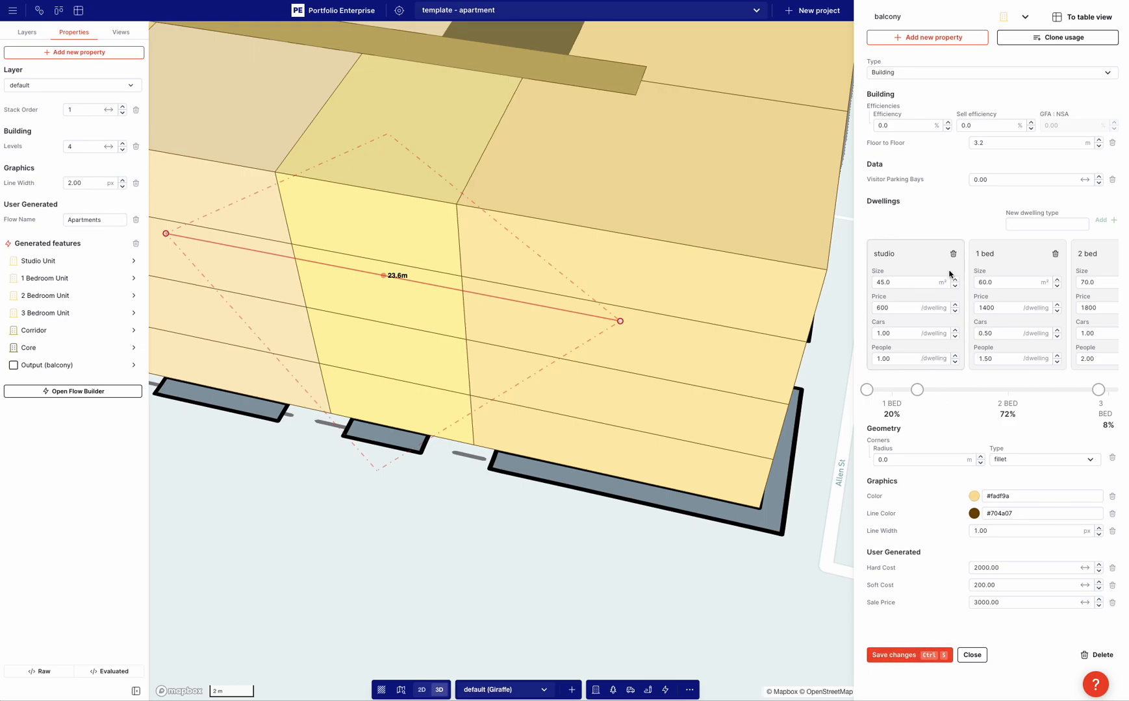
left_click(936, 39)
type("faca")
left_click(777, 115)
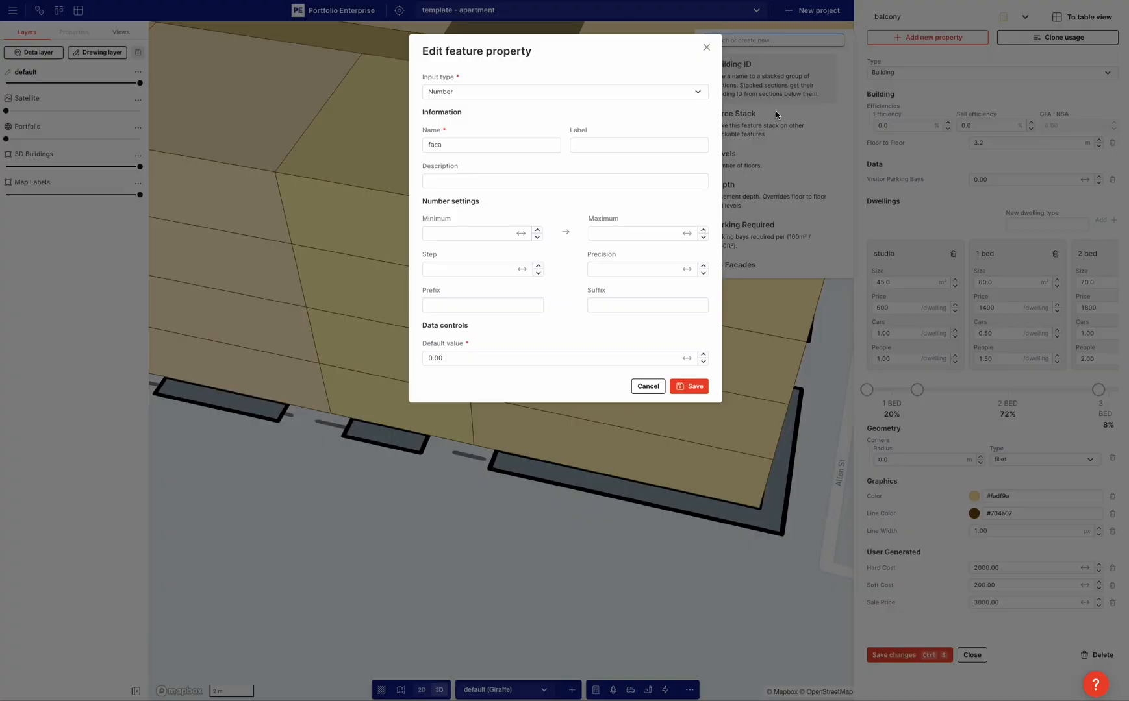
key("Escape")
- Add the No Facades property to the balcony usage and save the usage changes
left_click(929, 37)
type("fa")
left_click(782, 91)
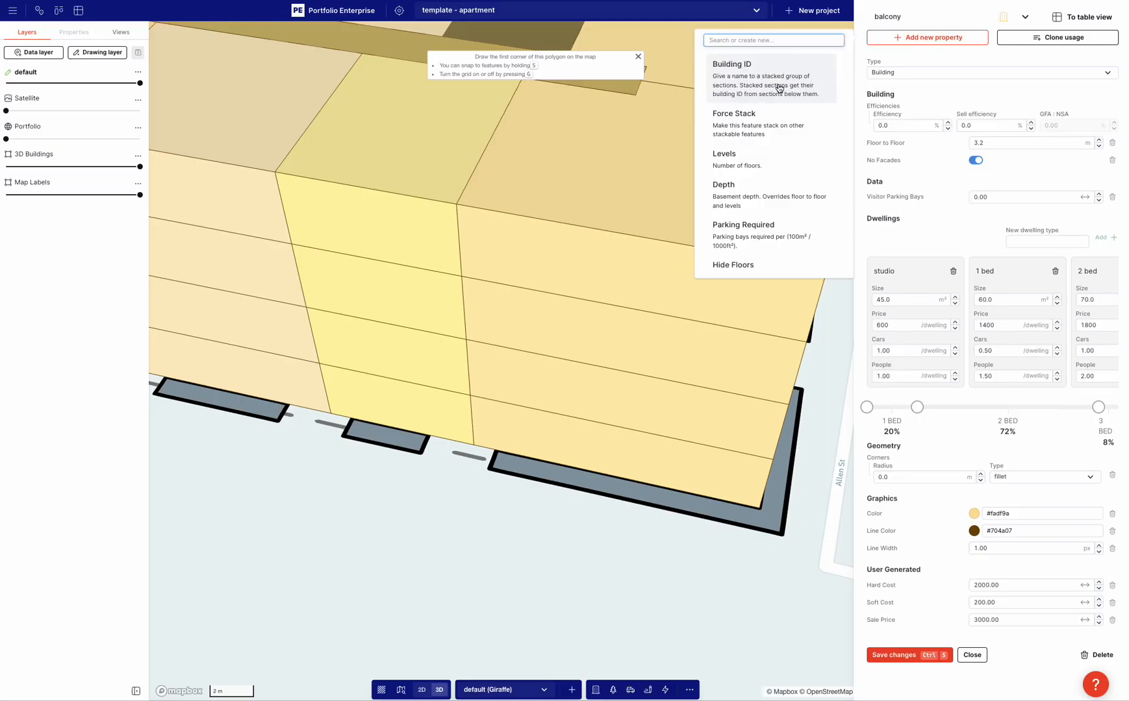
left_click(955, 181)
left_click(912, 652)
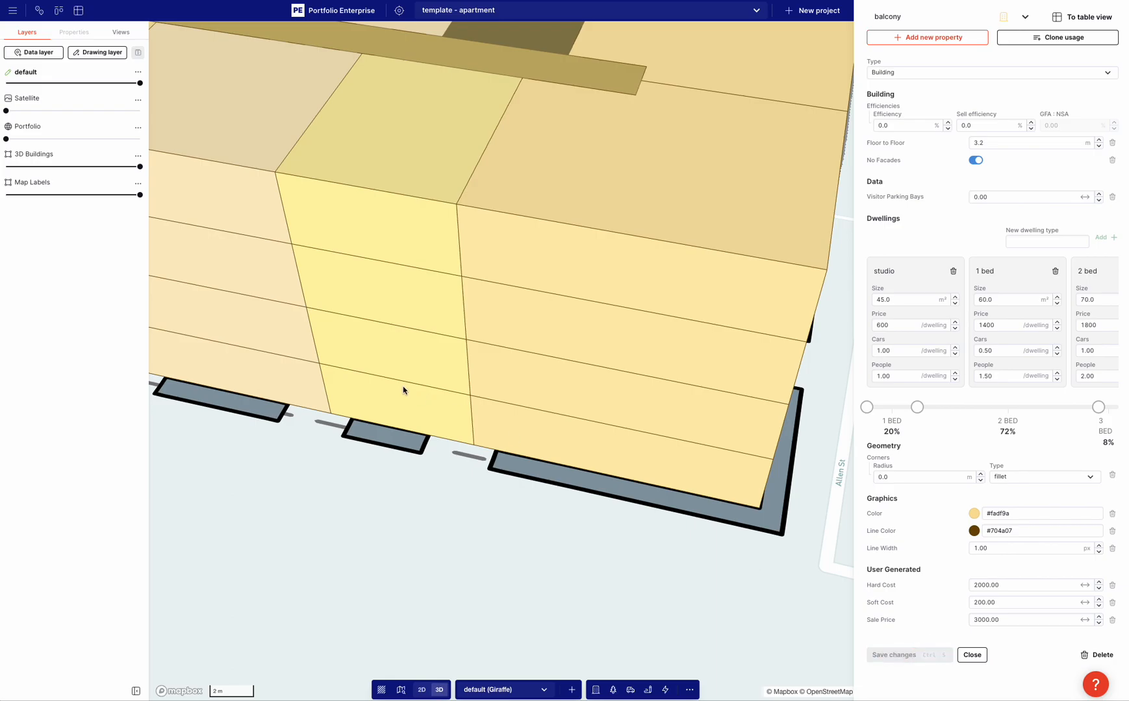
- Reopen the apartment building's flow and assign the balcony usage to the output of Offset Poly
left_click(253, 244)
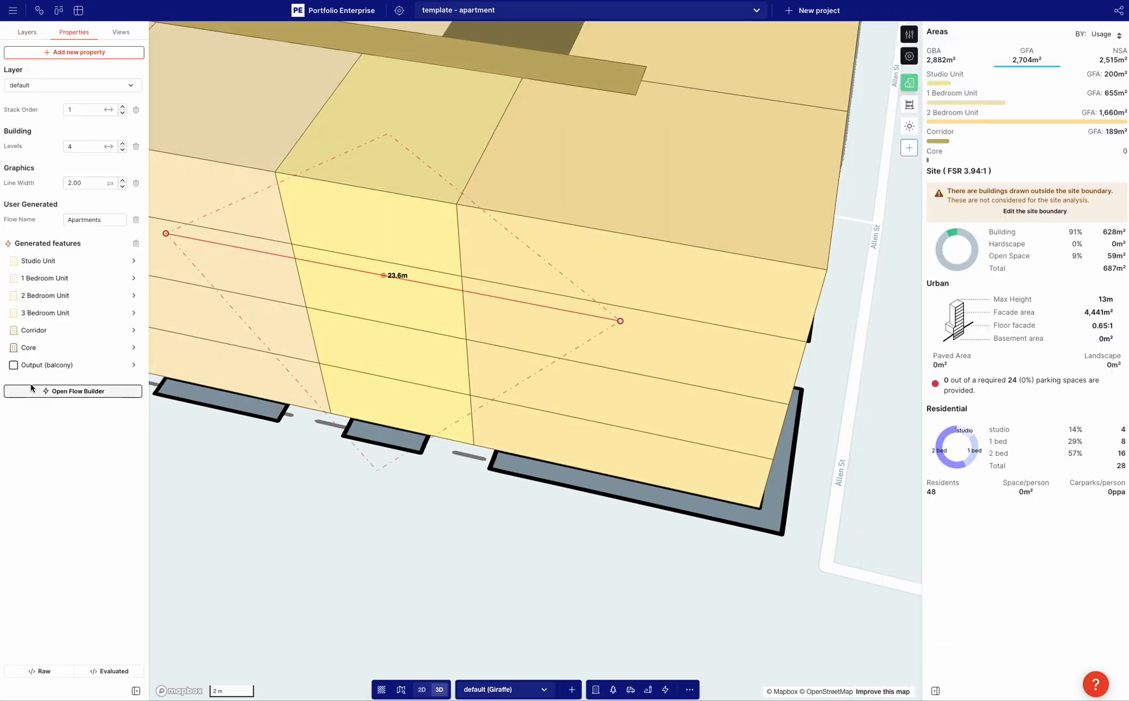
left_click(31, 391)
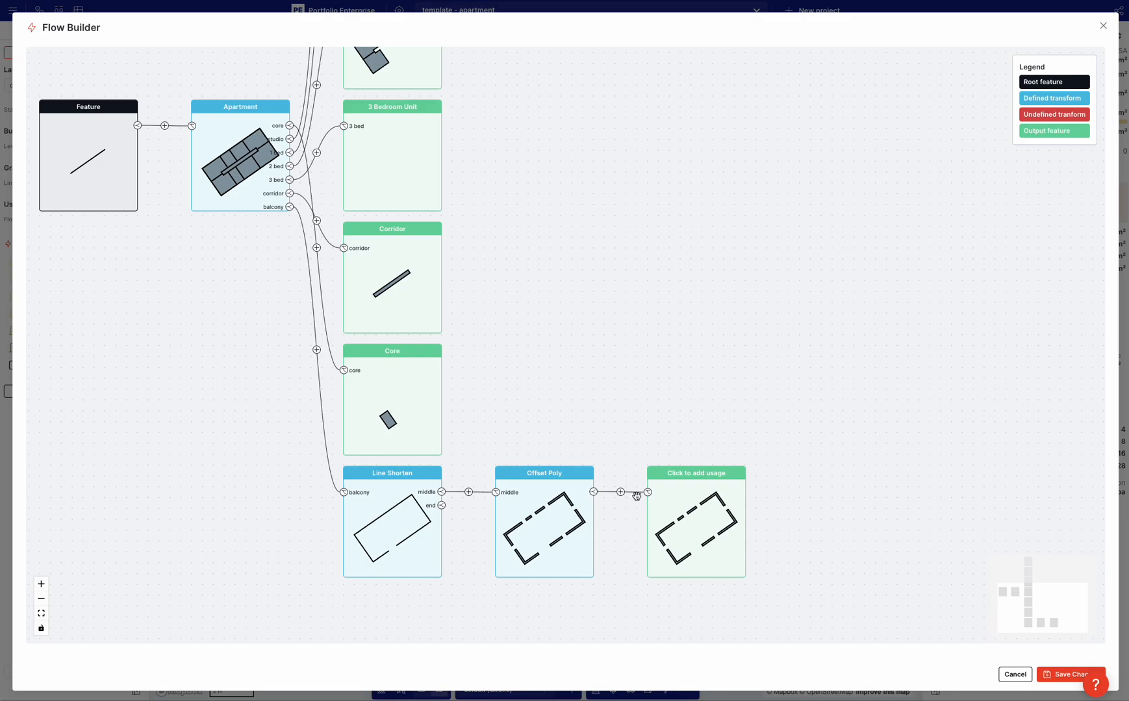
left_click(659, 500)
left_click(104, 100)
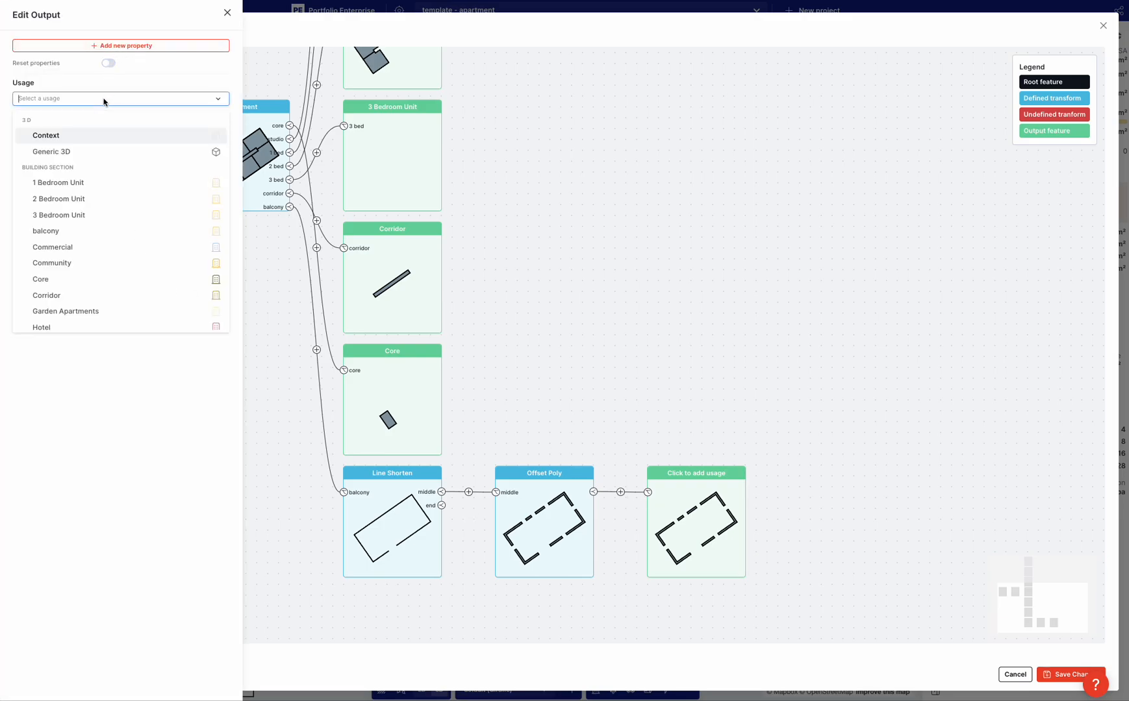
type("bal")
left_click(51, 135)
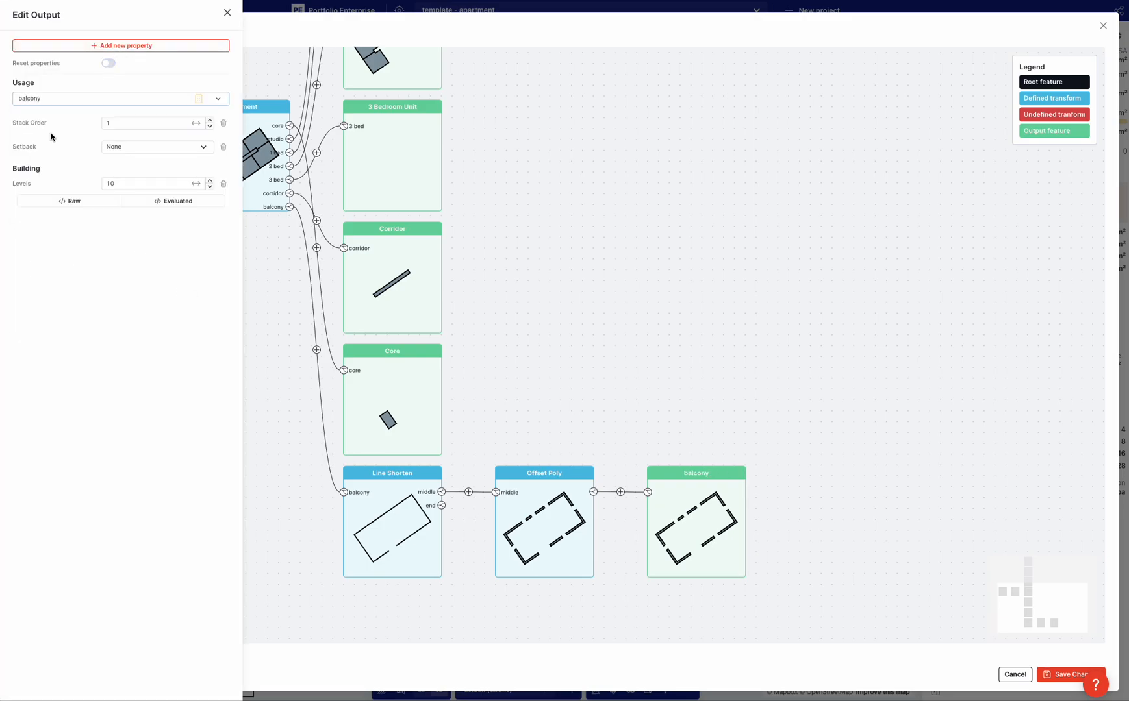
- Remove the Levels property from the balcony output
left_click(733, 324)
left_click(701, 507)
left_click(223, 185)
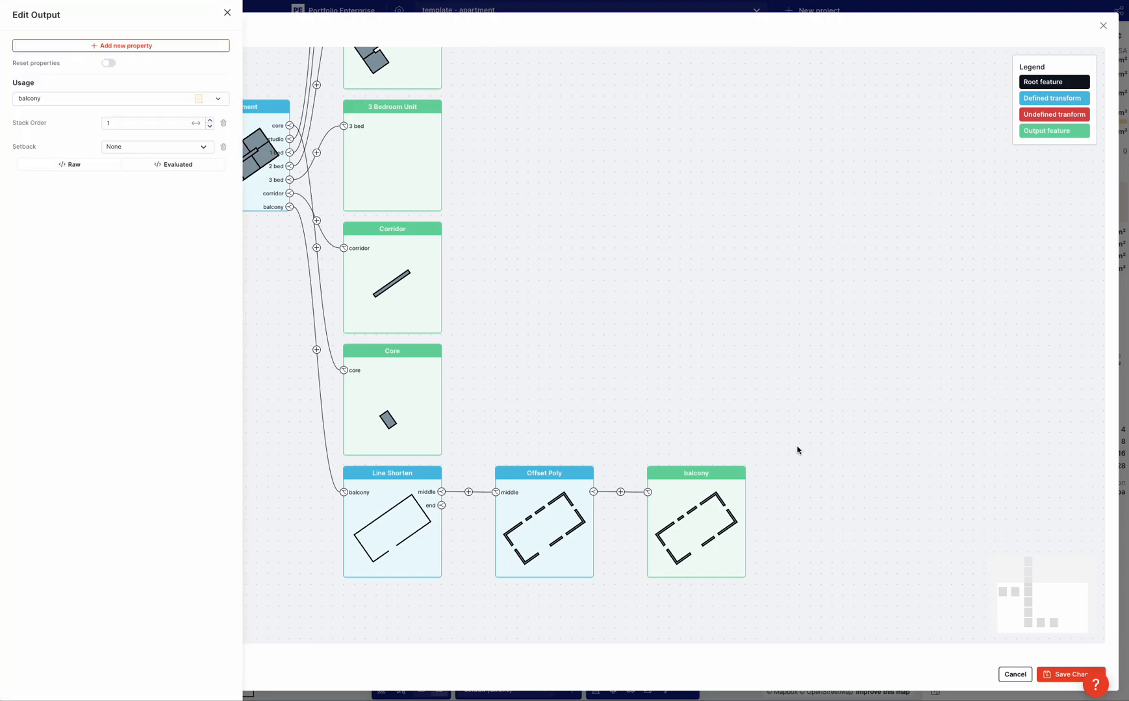
- Save the flow changes and inspect the offset balconies on the 3D building
left_click(1069, 674)
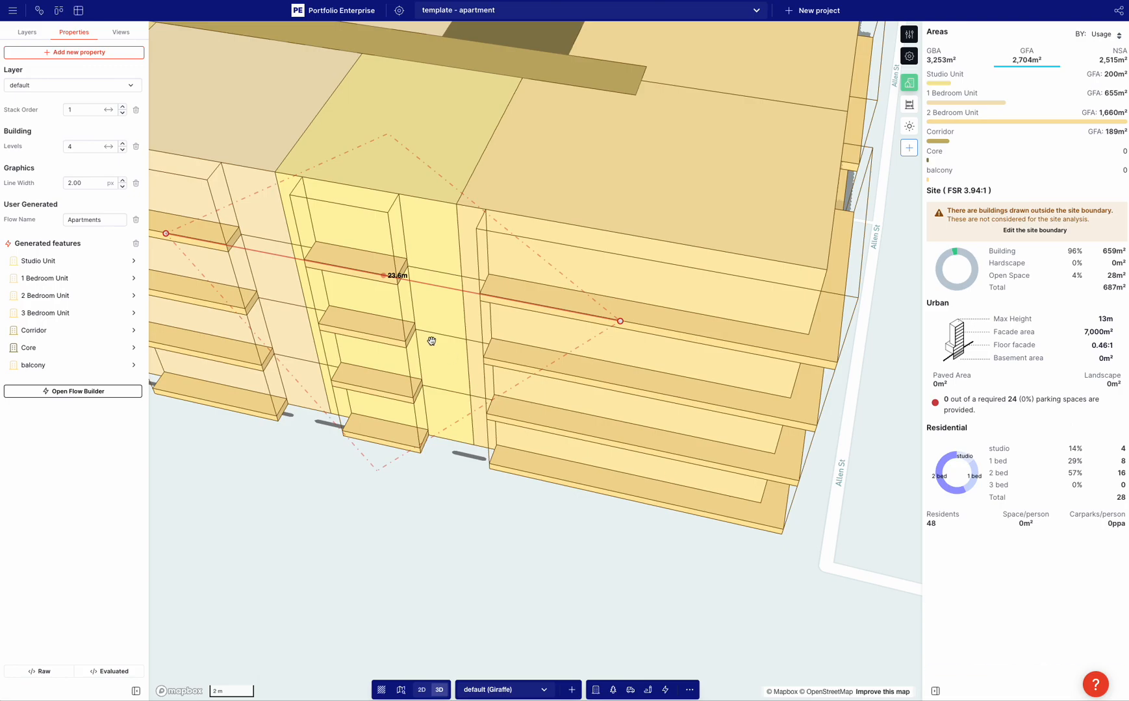
left_click(388, 505)
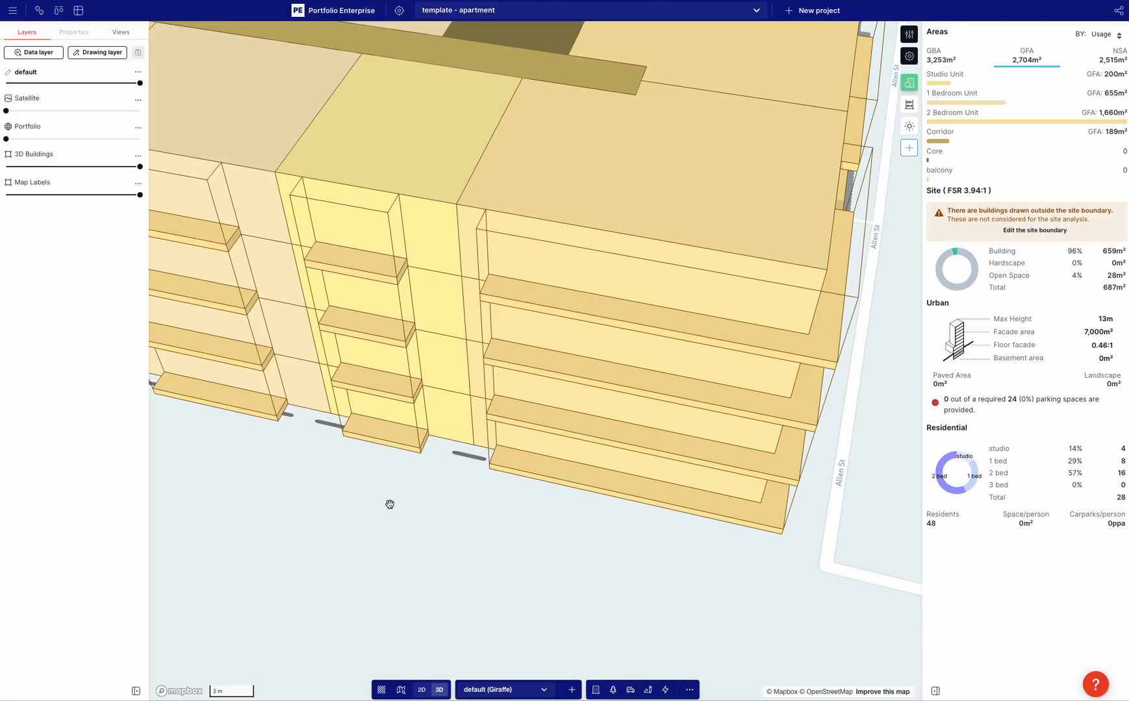
scroll(390, 535, "down", 10)
right_click_drag(390, 536, 287, 556)
right_click_drag(599, 326, 631, 339)
right_click_drag(491, 265, 568, 253)
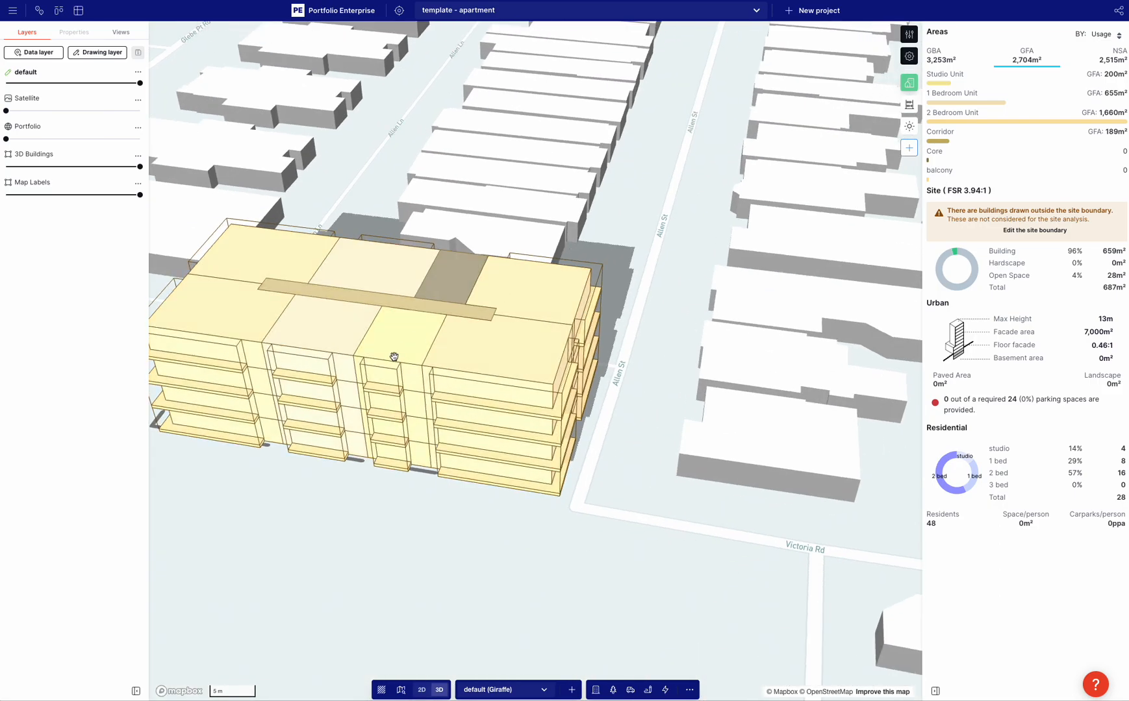
- Reopen the apartment building's flow and add a second Core output from the Apartment transform's core result
left_click(394, 357)
left_click(114, 394)
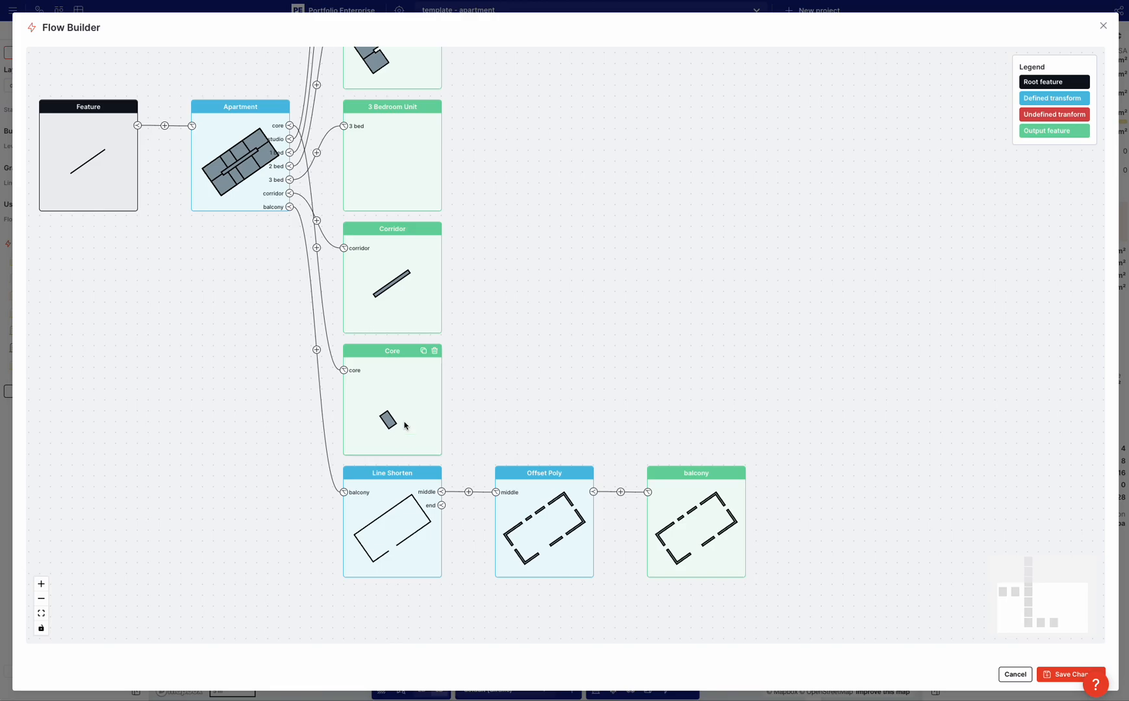
left_click(316, 350)
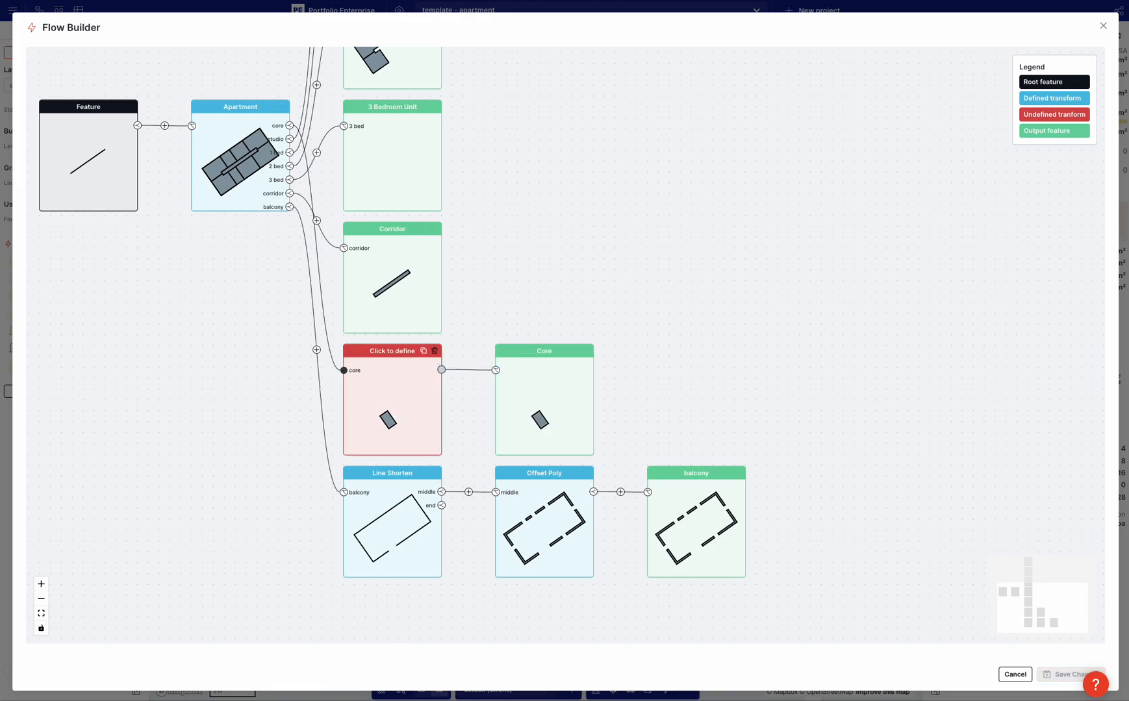
left_click(435, 351)
left_click(345, 371)
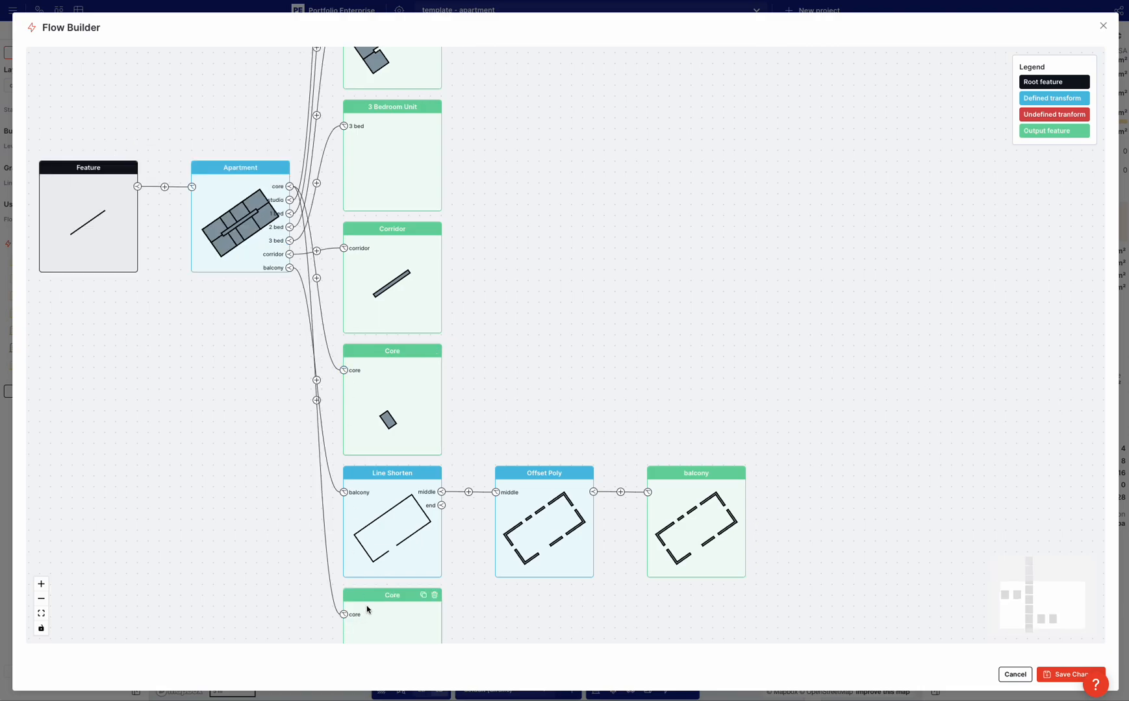
- Add a Height property of 2 m to the new Core output
left_click_drag(500, 604, 518, 507)
left_click(446, 528)
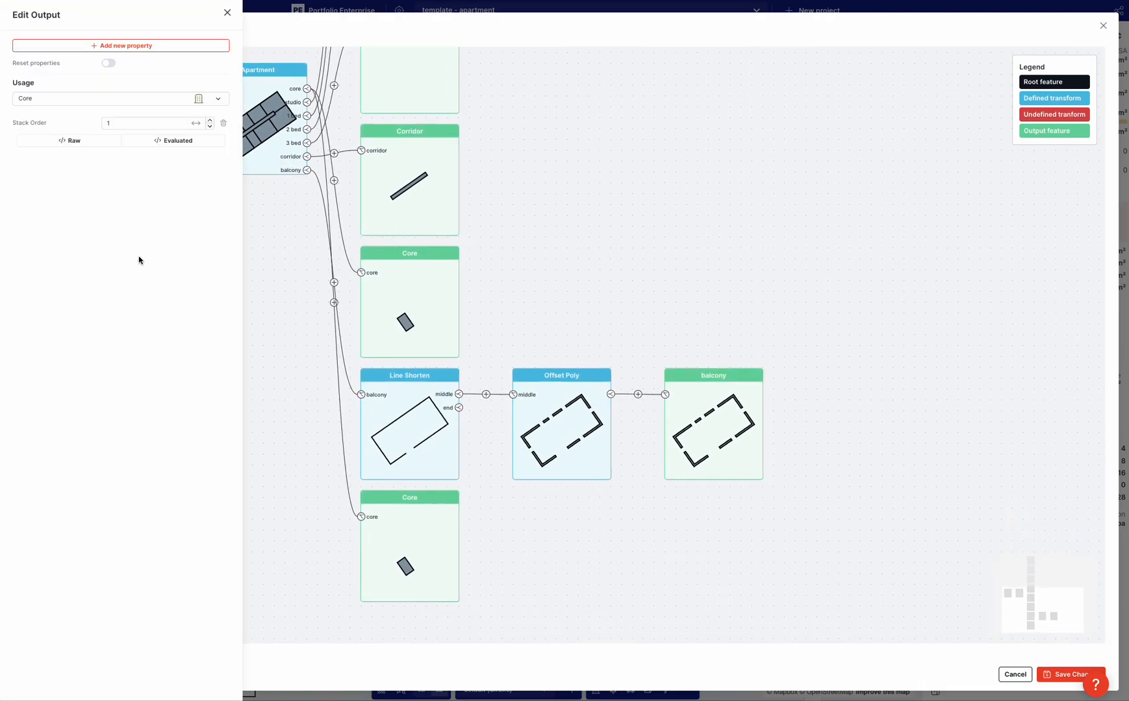
left_click(133, 46)
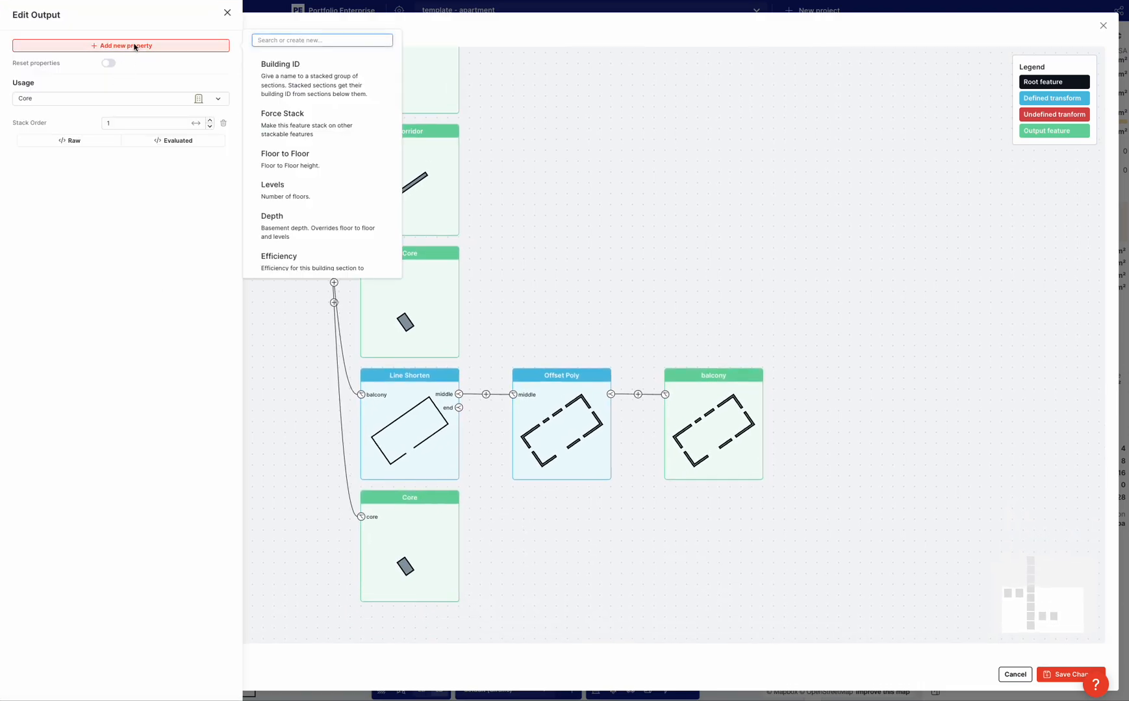
type("hei")
key("Return")
left_click(129, 163)
left_click_drag(129, 161, 95, 158)
type("2")
left_click(91, 157)
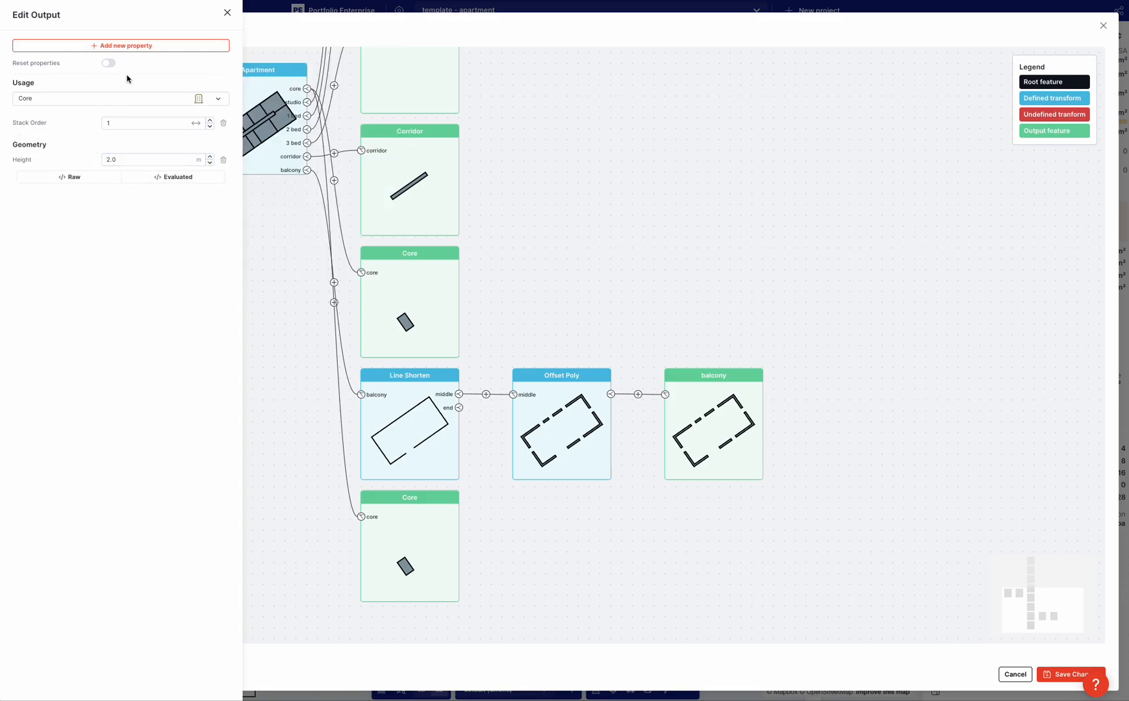
- Set the new Core output's stack order to 8
left_click(141, 47)
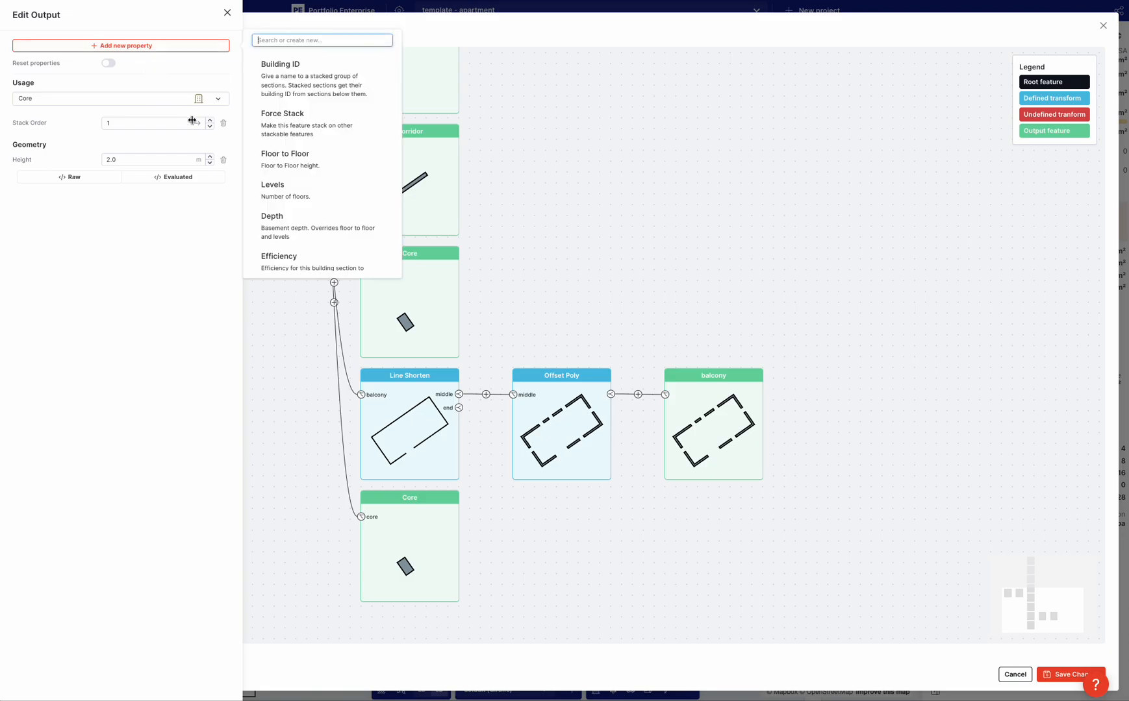
key("Escape")
left_click(382, 557)
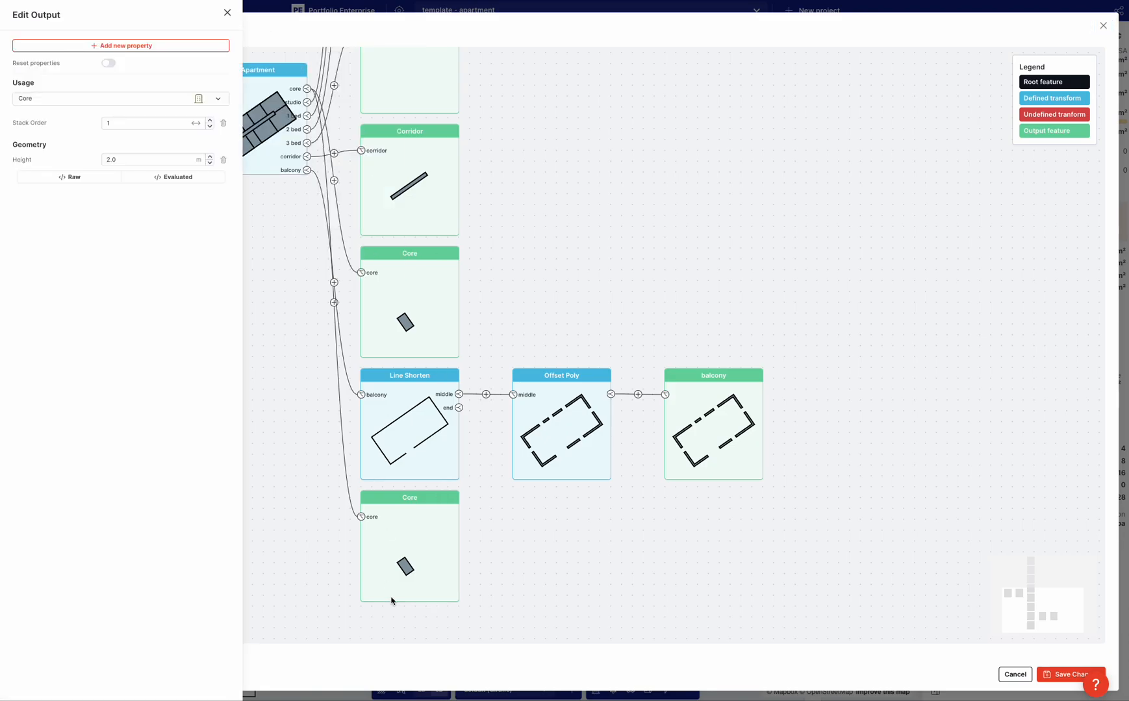
left_click(210, 121)
- Add a Color property of #dddddd to the new Core output and save the flow changes
left_click(162, 51)
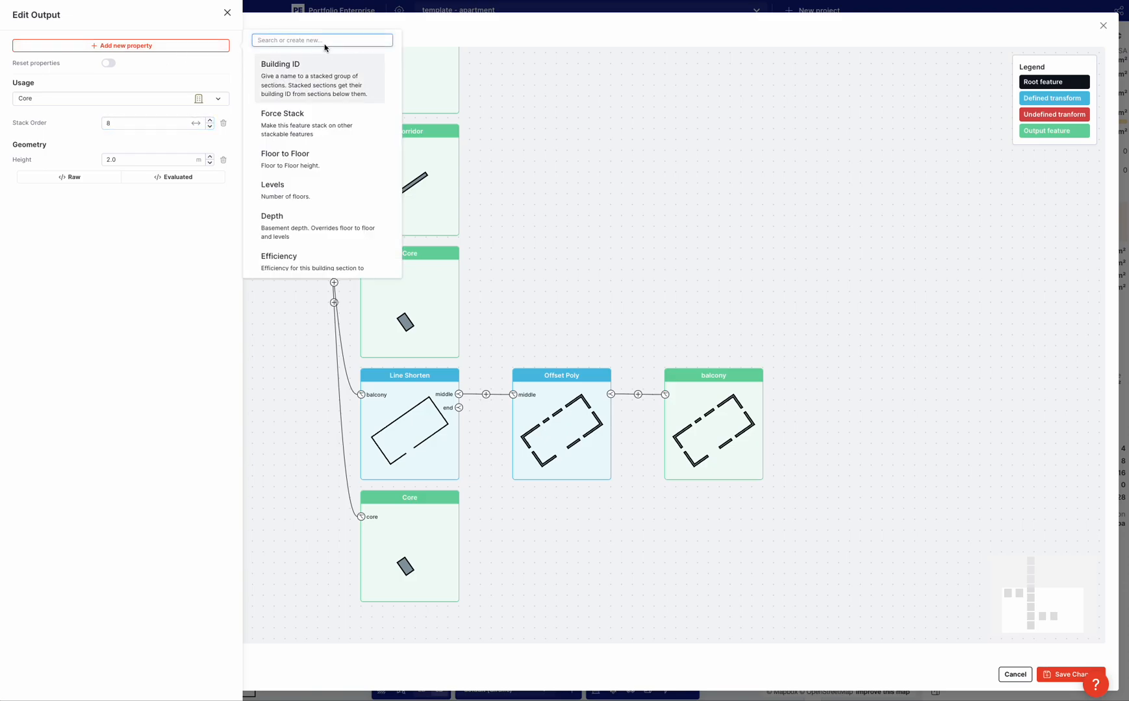
type("colo")
left_click(327, 76)
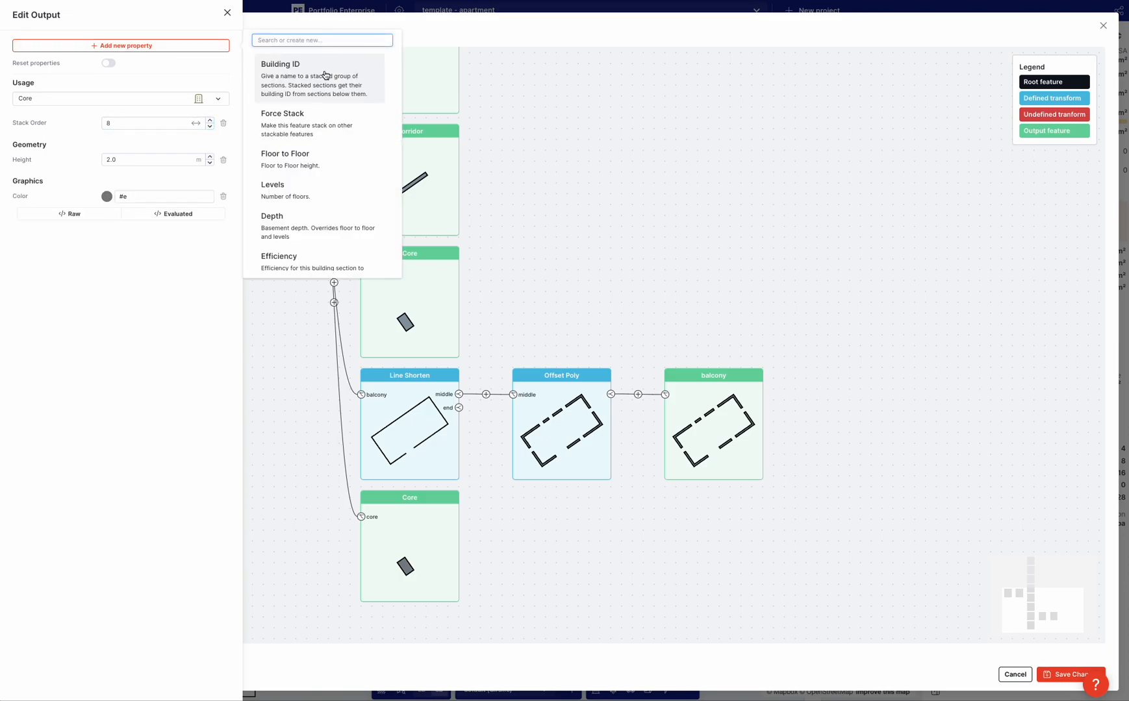
left_click(108, 197)
left_click_drag(120, 249, 45, 248)
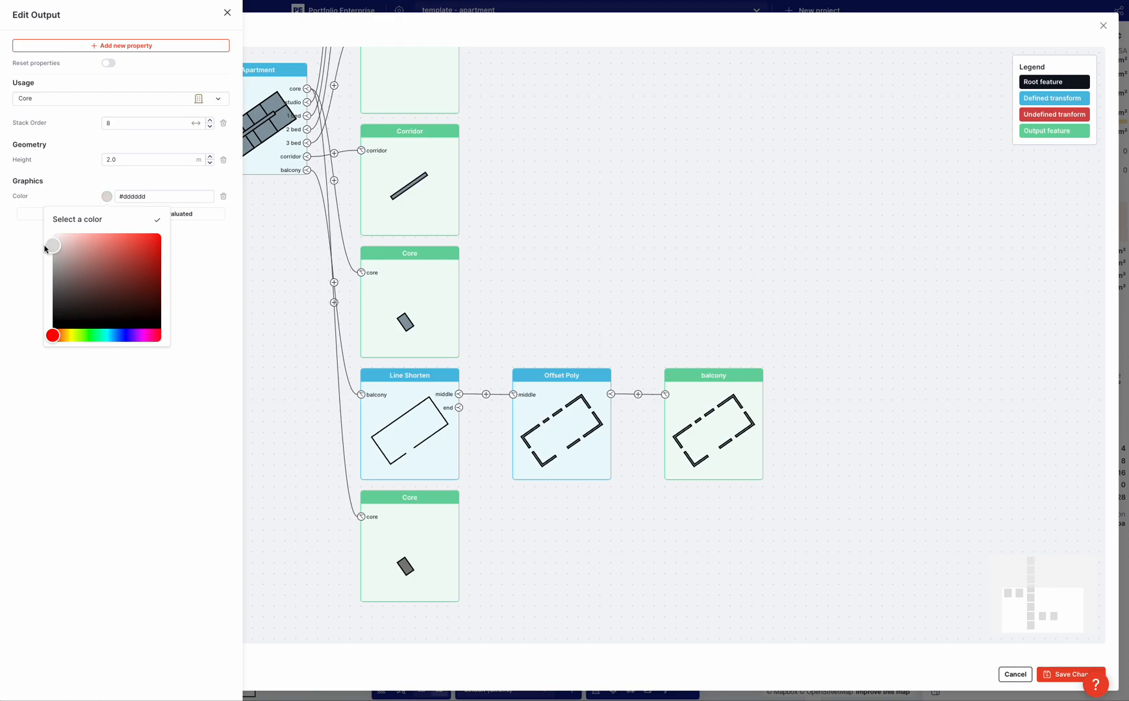
double_click(122, 197)
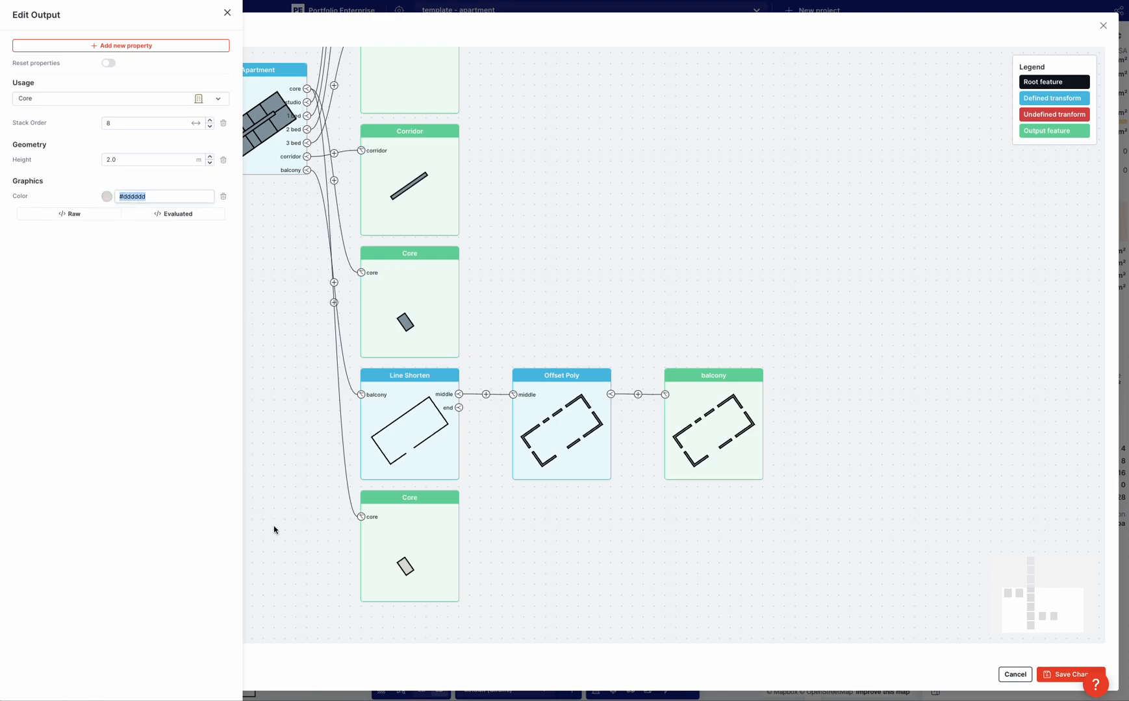
left_click(573, 532)
left_click(1054, 674)
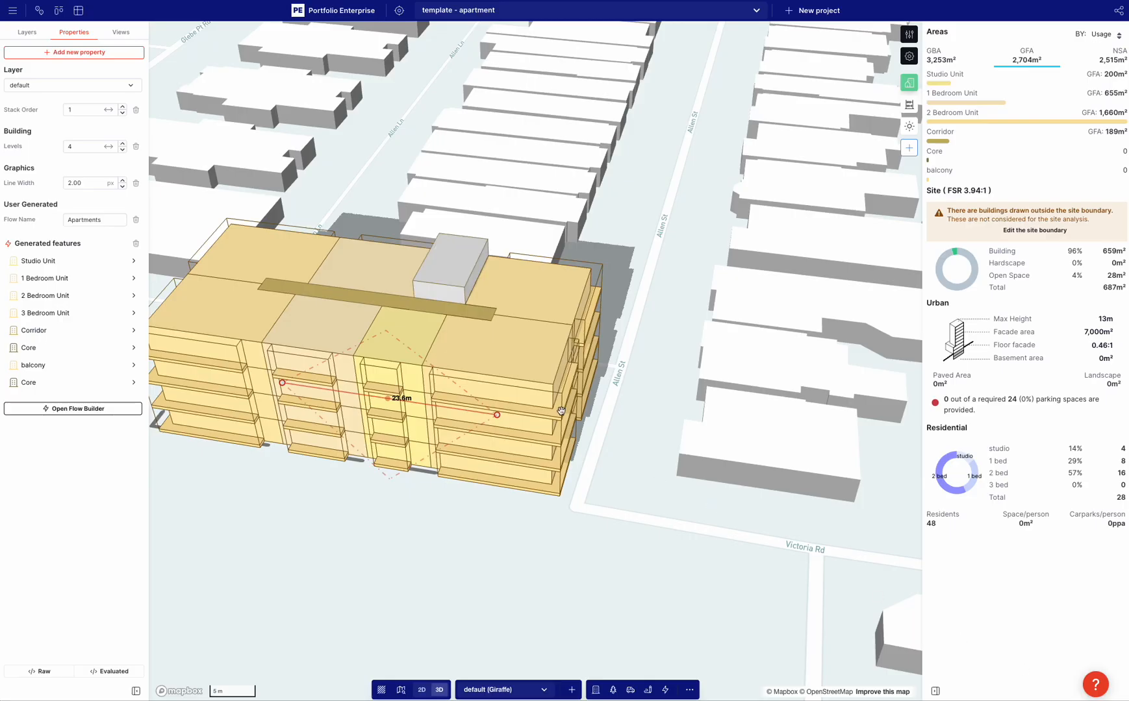
- Set the color of the Core usage to #dddddd and save the usage changes
left_click(909, 36)
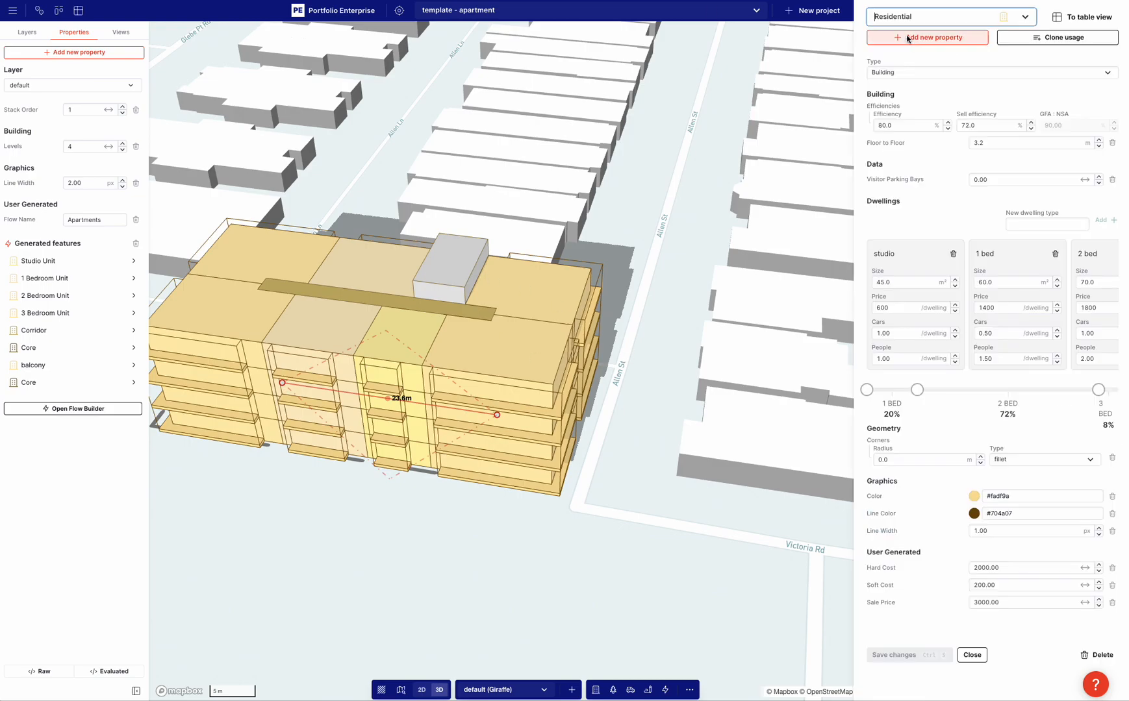
type("co")
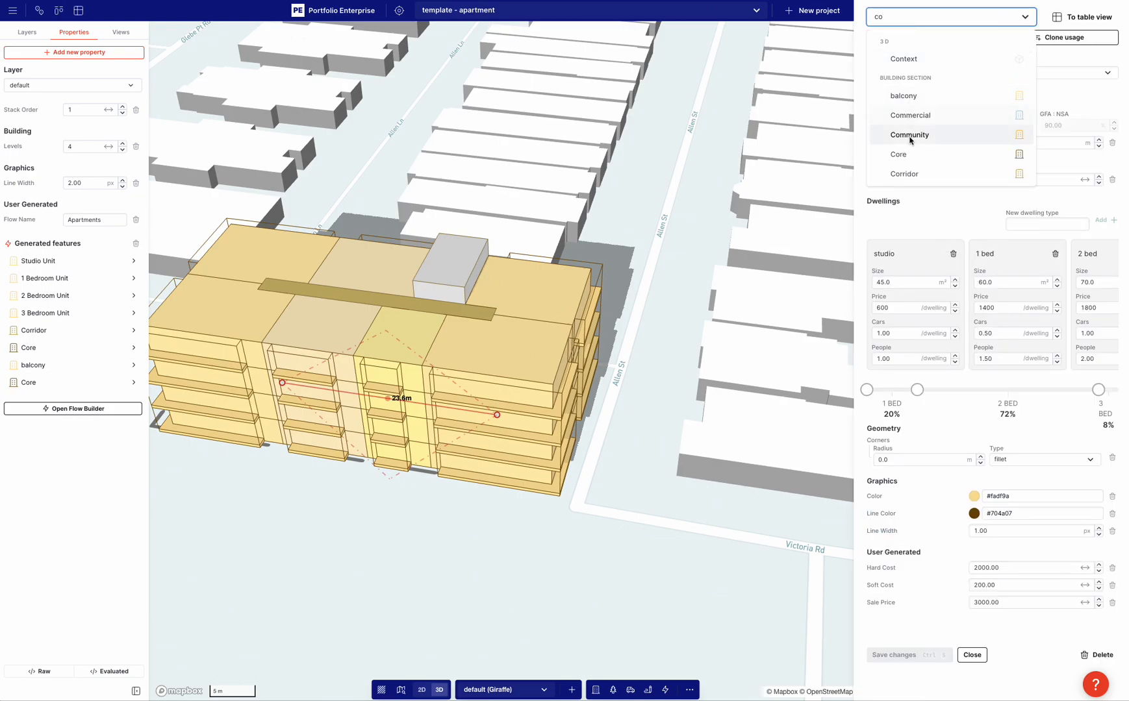
left_click(898, 154)
double_click(996, 233)
type("#dddddd")
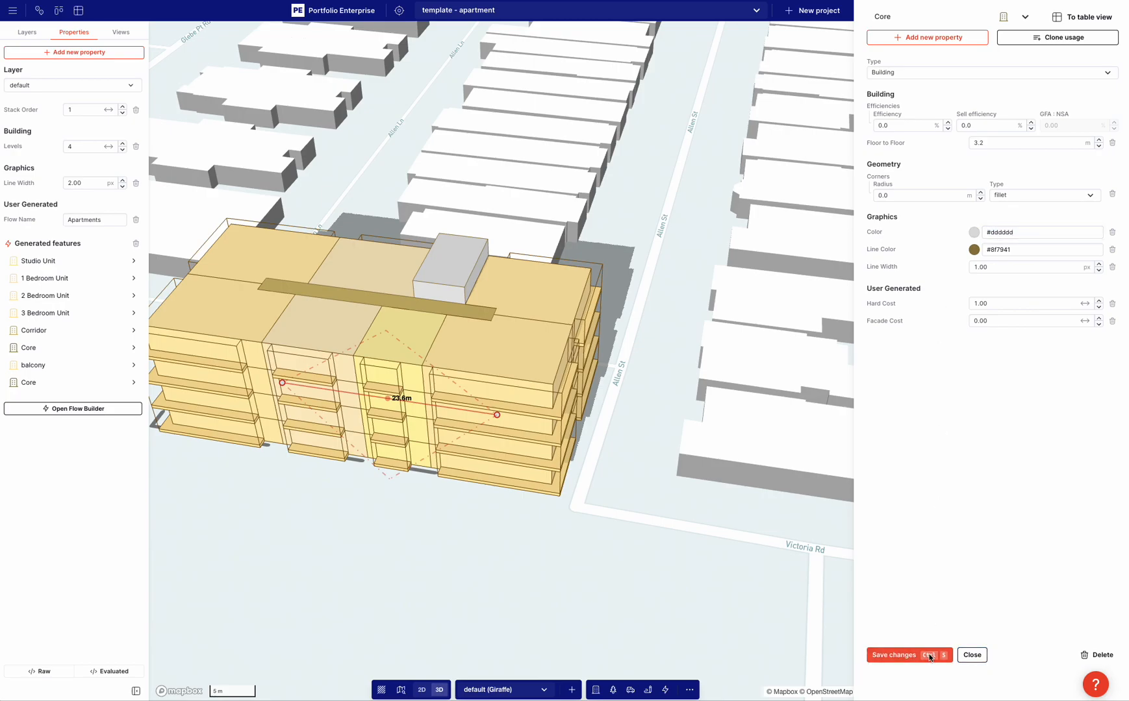
left_click(929, 657)
- Examine the building's roof core and balconies from several angles
left_click(652, 282)
right_click_drag(710, 265, 603, 225)
right_click_drag(607, 363, 744, 364)
left_click(708, 325)
right_click_drag(698, 256, 645, 264)
left_click_drag(628, 398, 687, 406)
right_click_drag(686, 406, 487, 435)
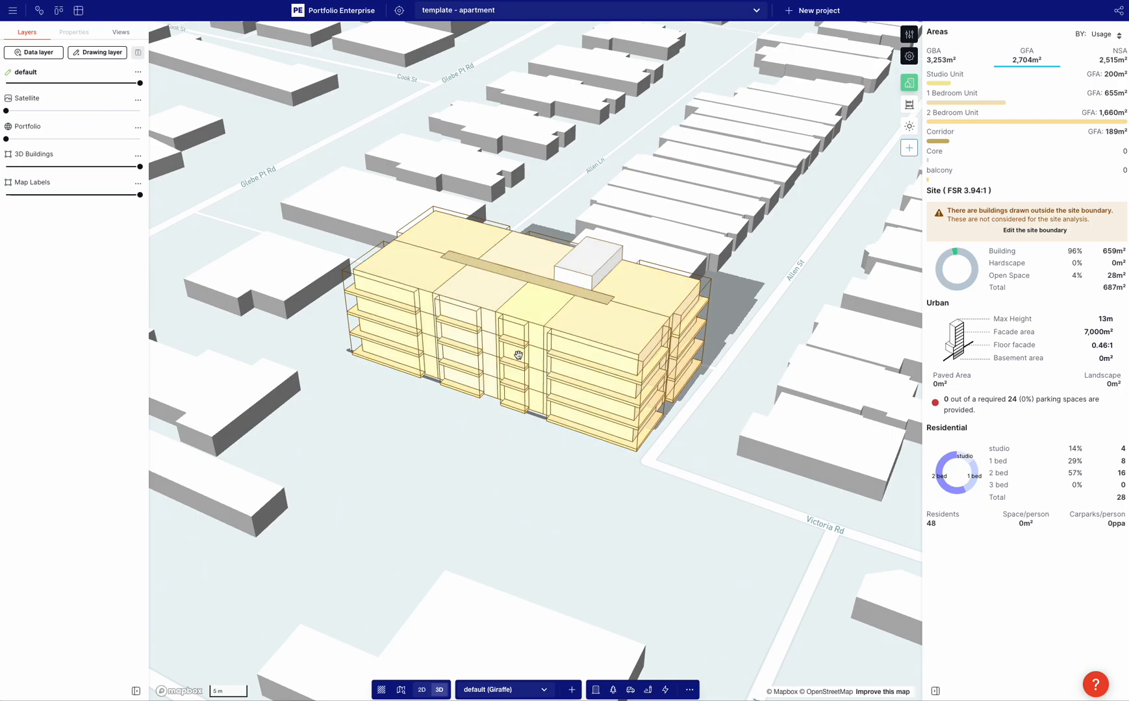
- Reopen the building's flow, output Line Shorten's end result, and insert an undefined transform before that output
left_click(517, 425)
left_click(112, 416)
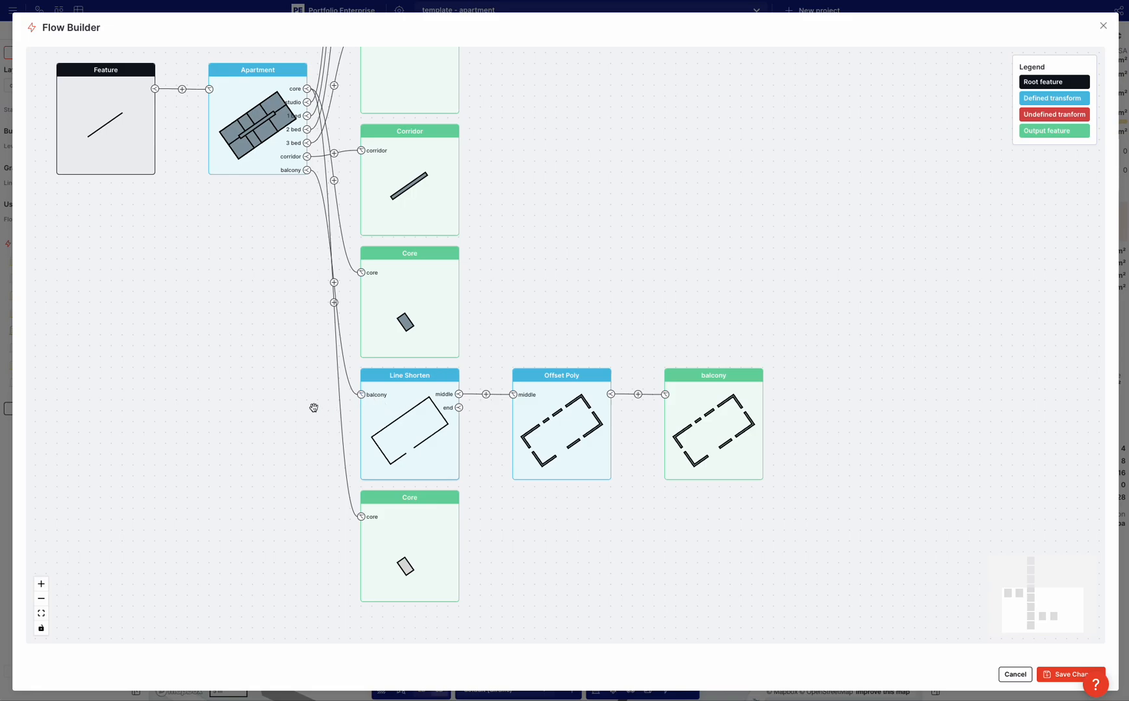
left_click(463, 417)
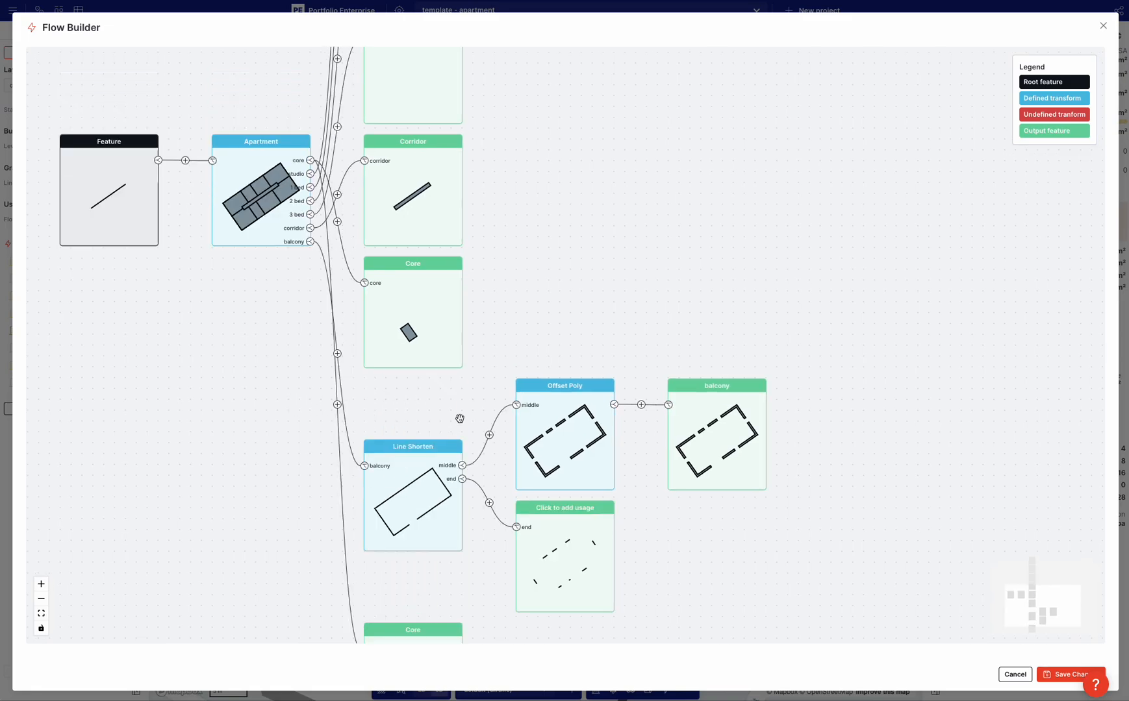
left_click(475, 445)
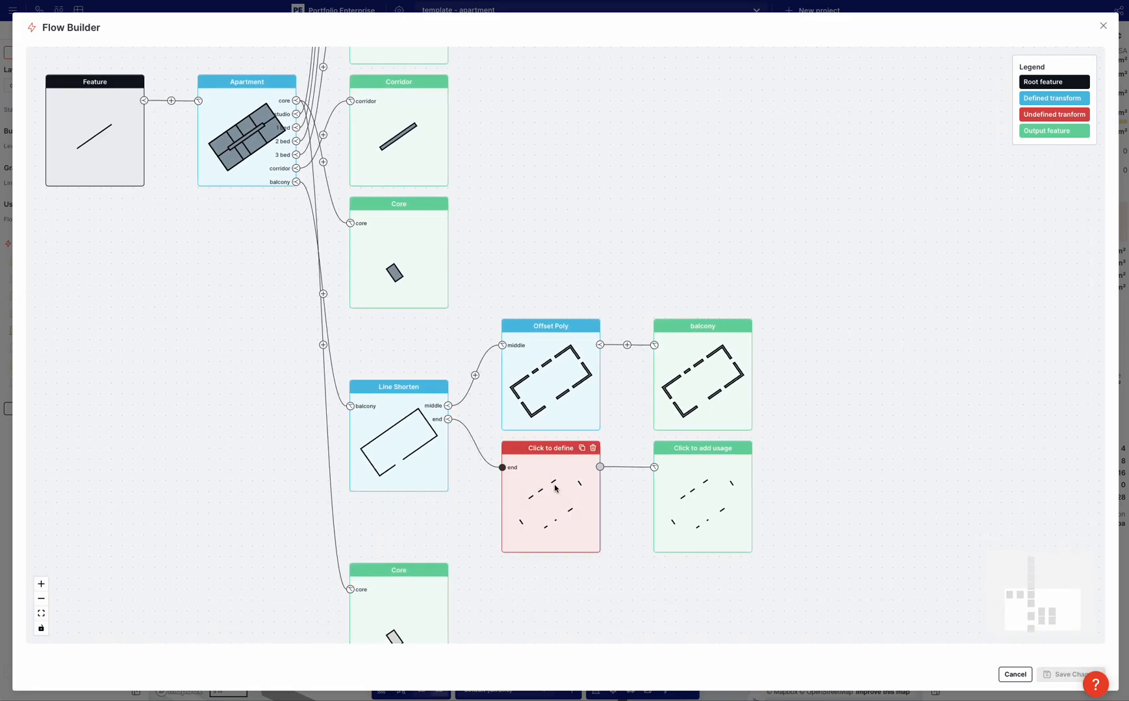
- Define the end transform as Offset Poly with distance 0.2 m and offset side left, and save the flow changes
left_click(159, 94)
left_click(121, 126)
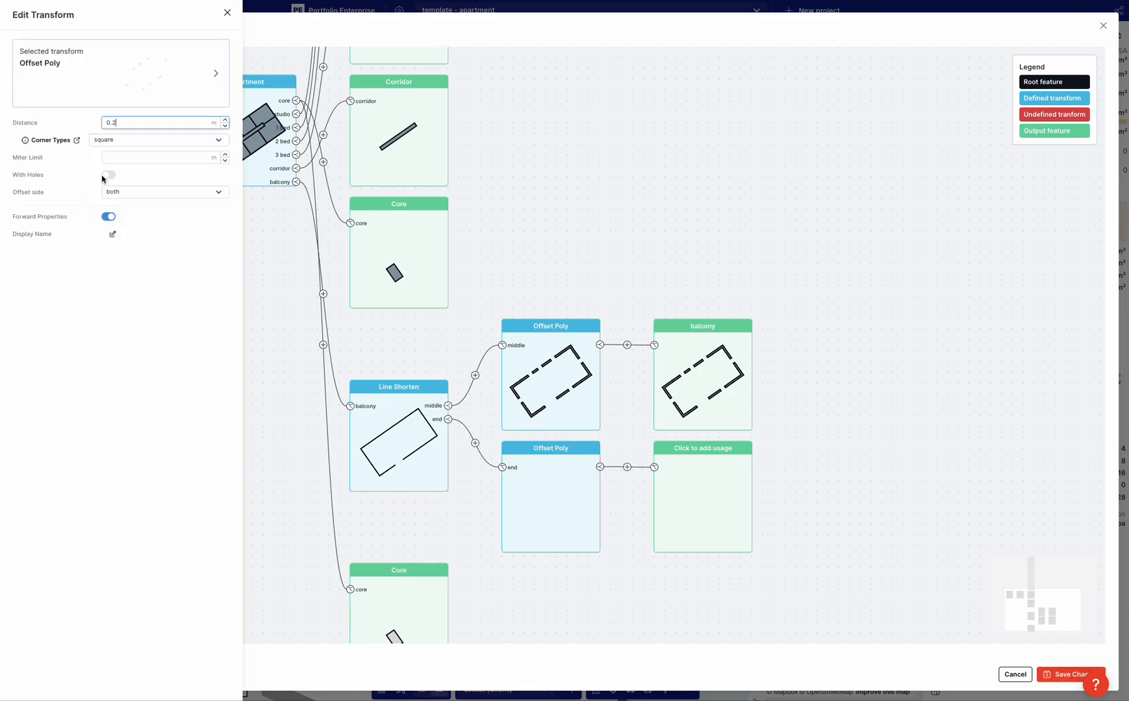
left_click(117, 191)
left_click(118, 172)
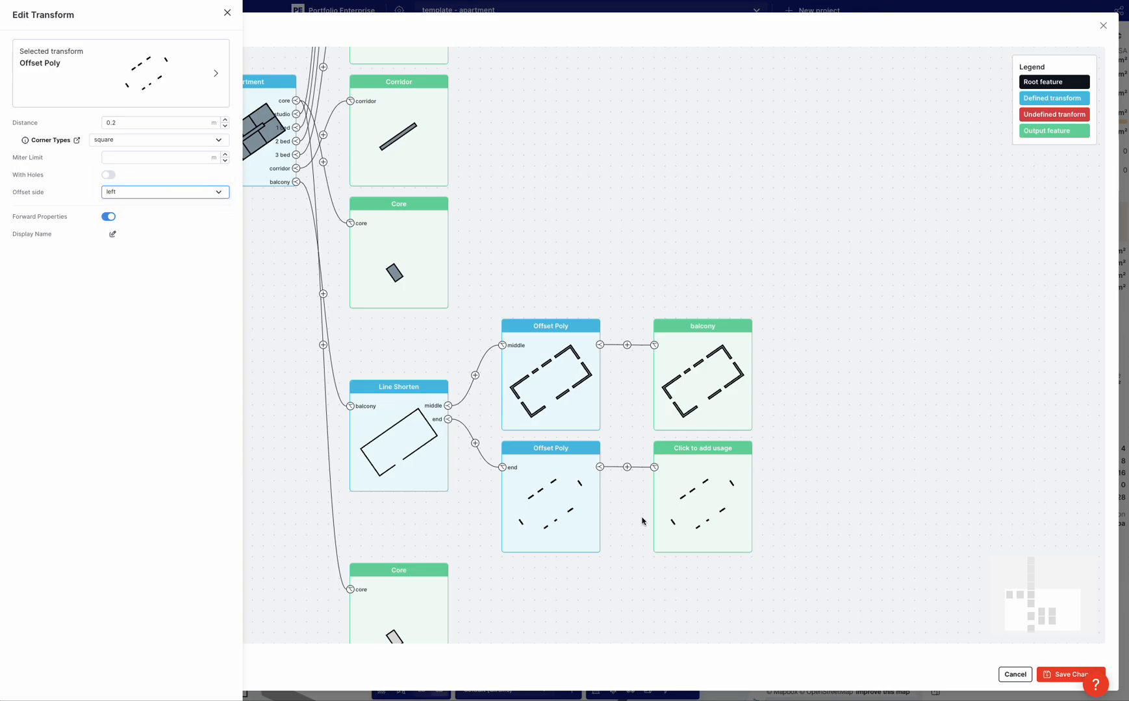
left_click(1062, 677)
left_click(1062, 678)
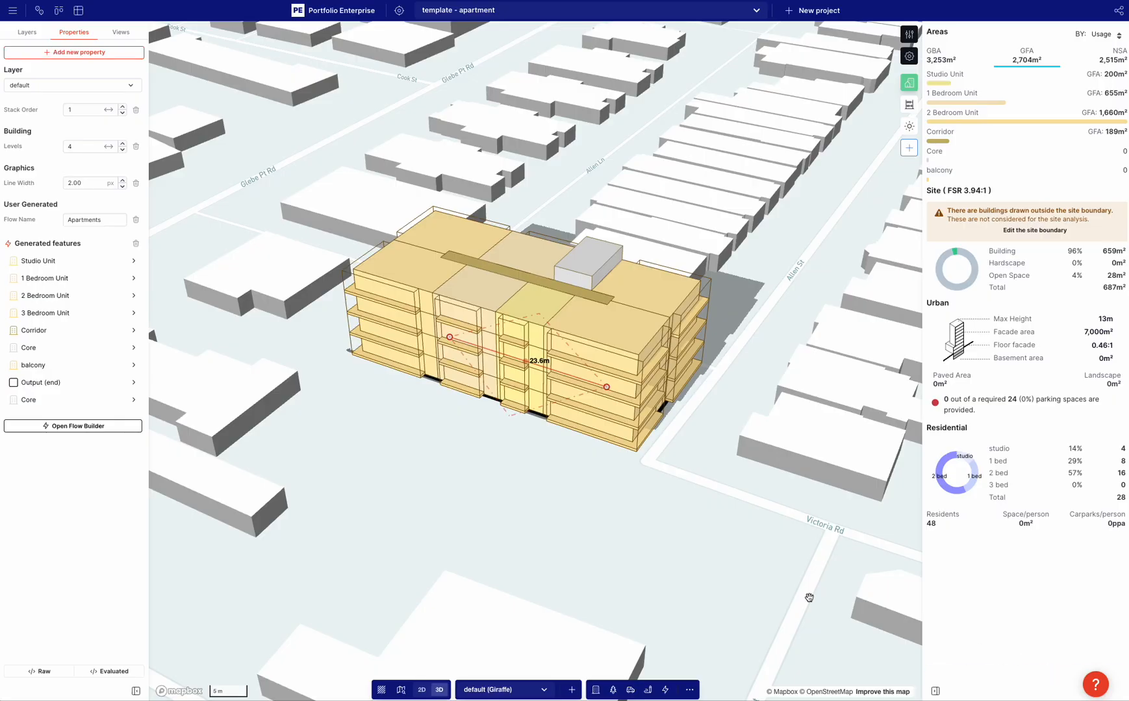
- Clone the balcony usage as a new usage named wall
left_click(908, 34)
left_click(935, 17)
type("c")
key("BackSpace")
type("ba")
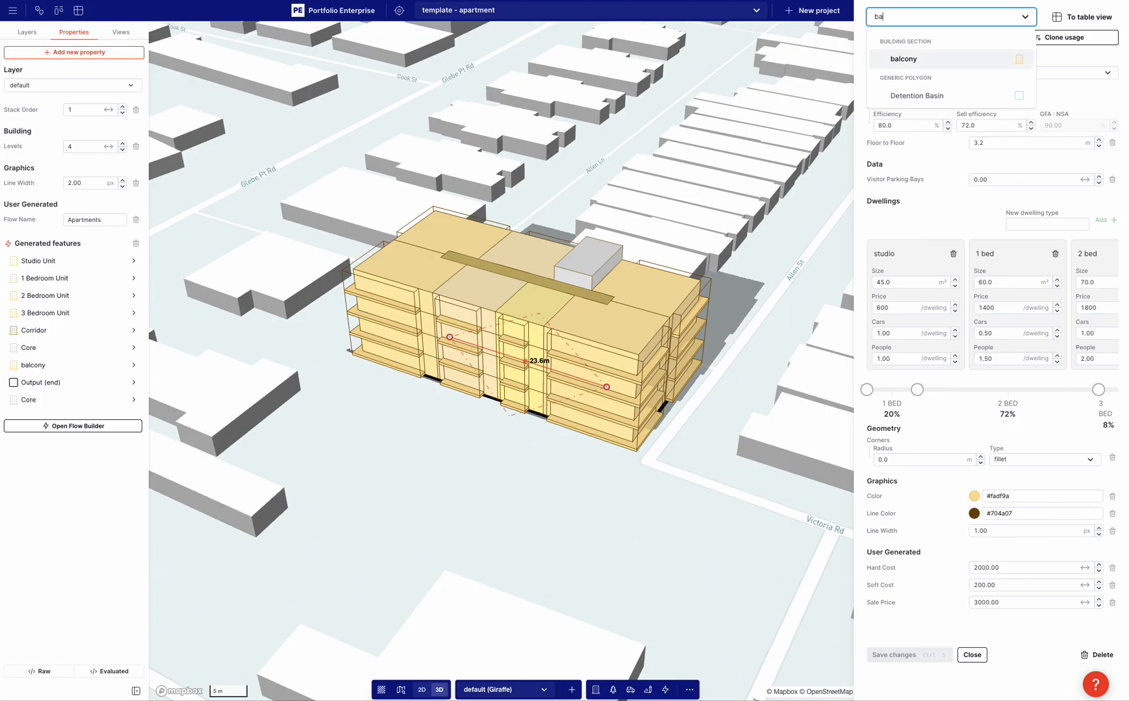
left_click(908, 60)
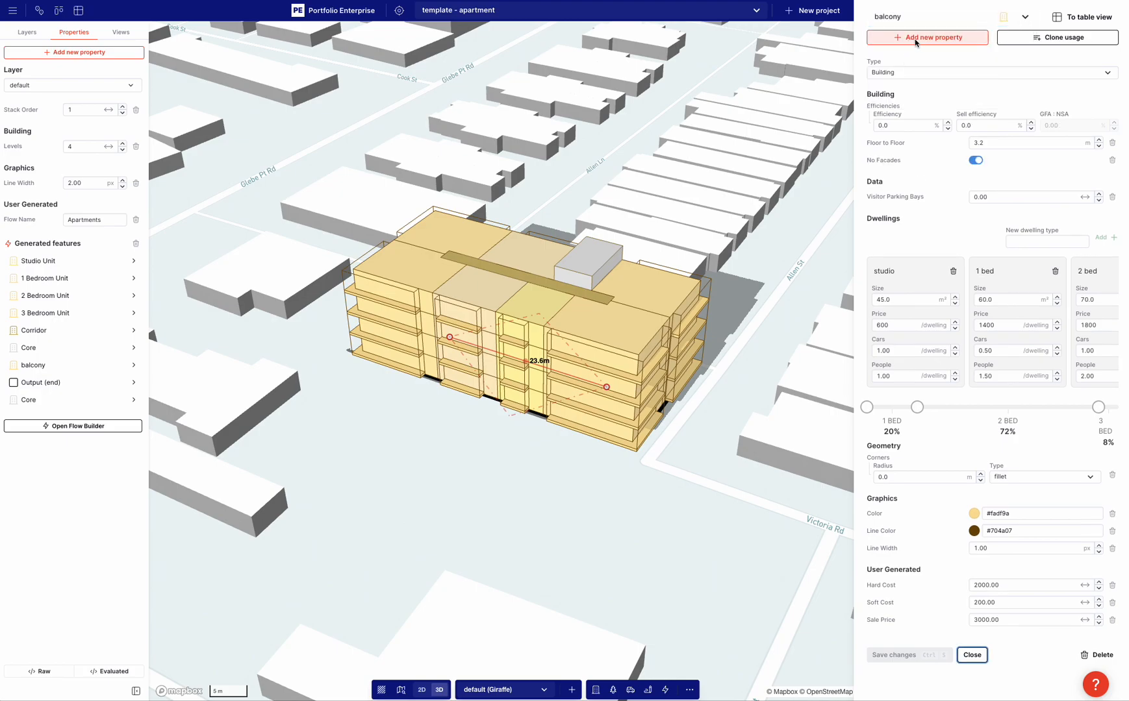
left_click(1024, 40)
type("wall")
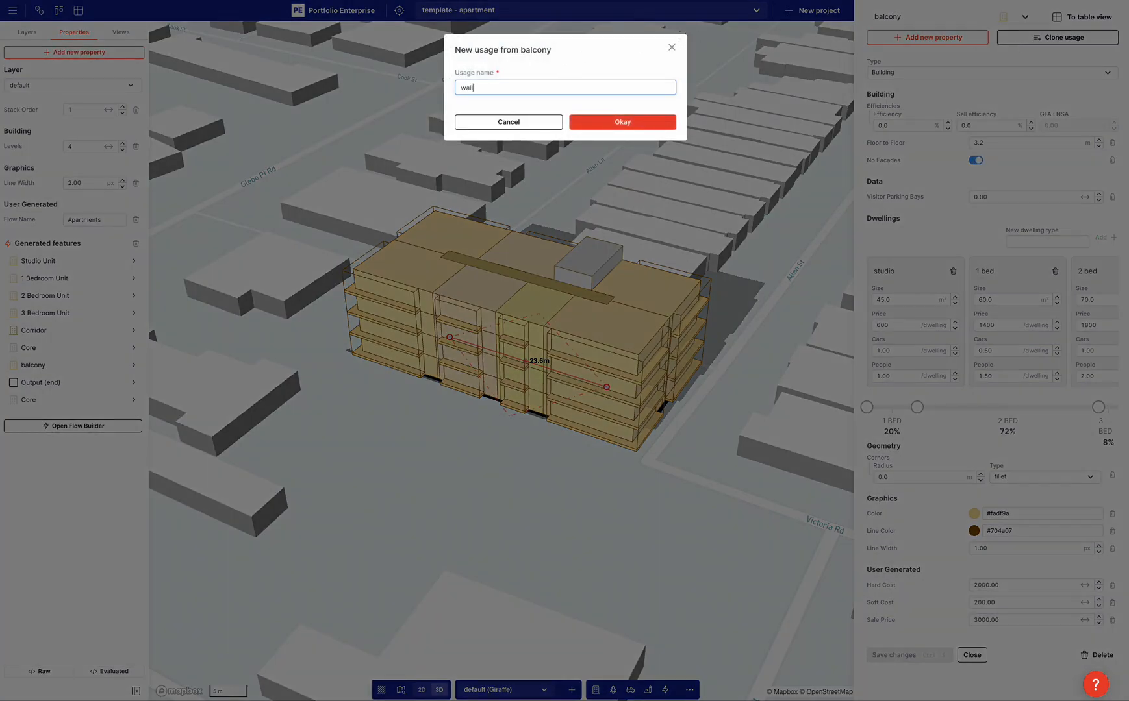
left_click(591, 119)
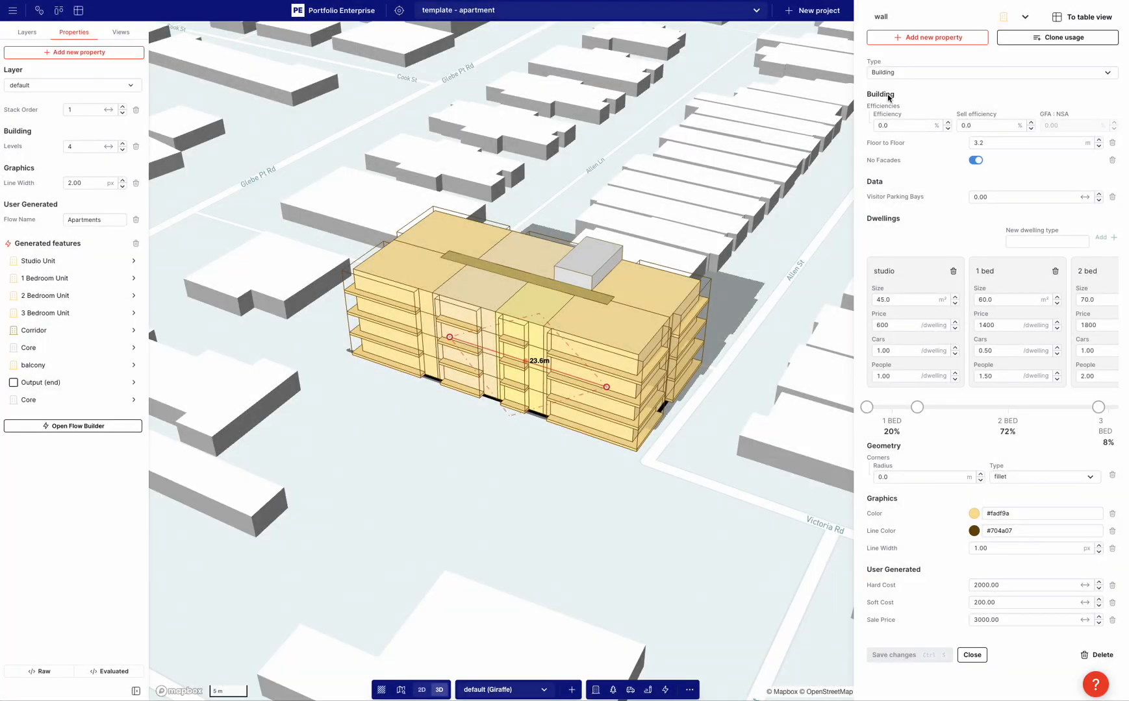
- Turn off No Facades for the wall usage, set its color to #f4f4f4, and save the changes
left_click(976, 160)
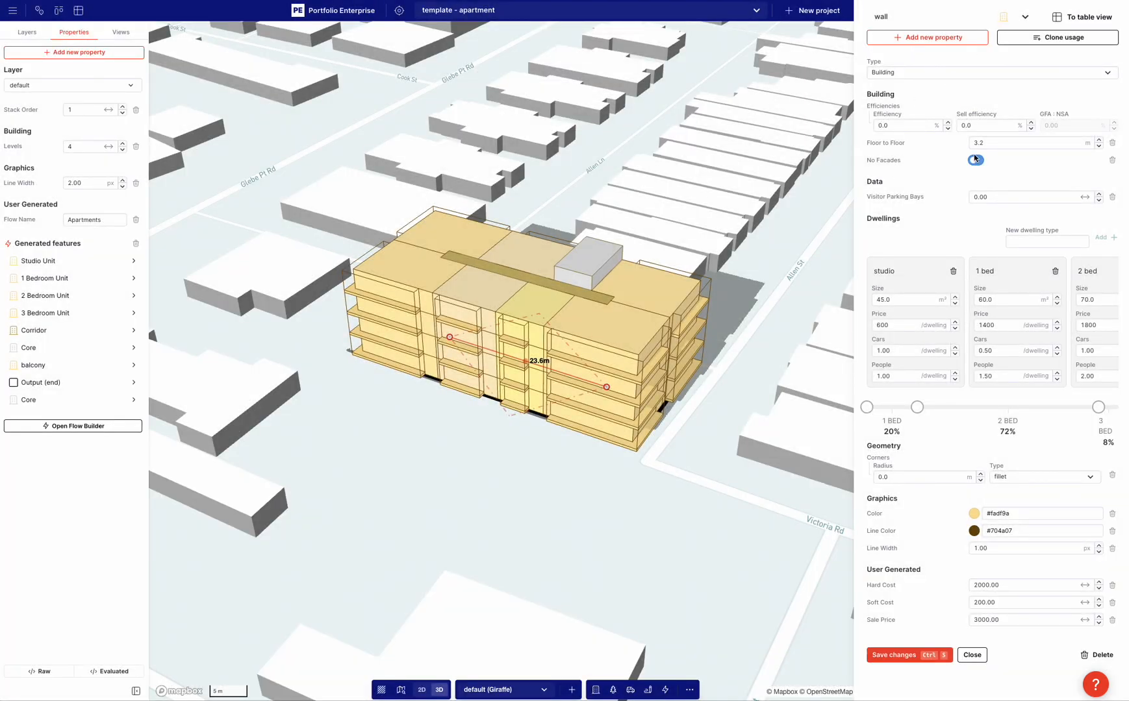
left_click(974, 514)
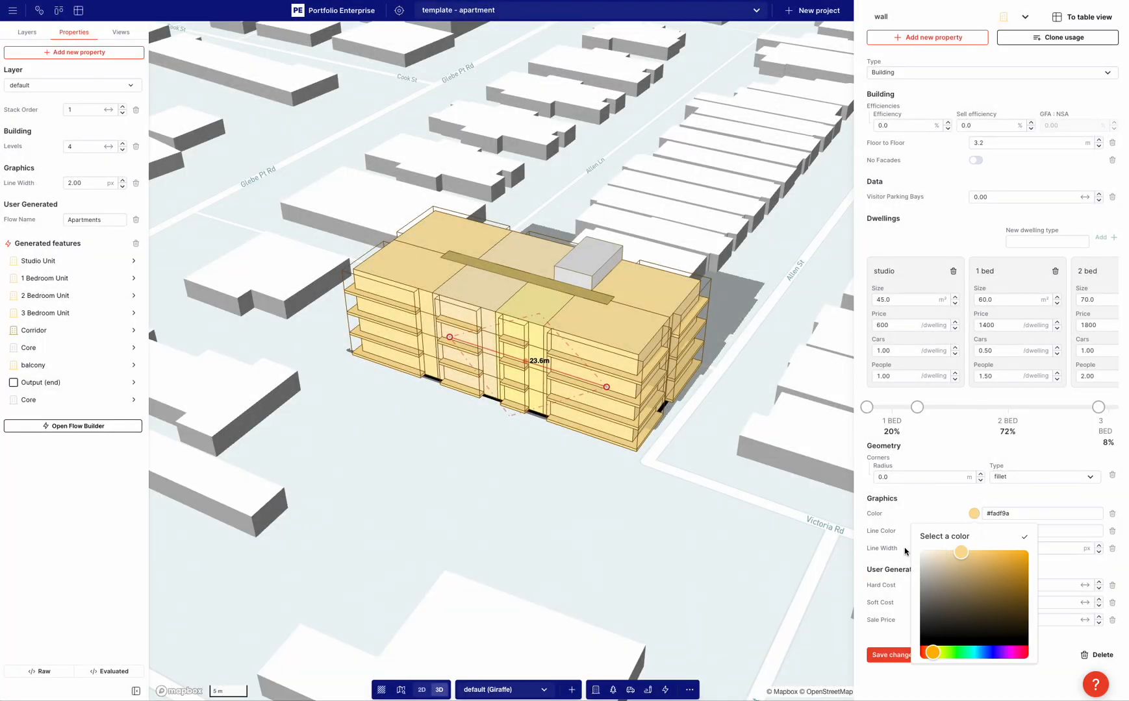
left_click_drag(928, 562, 911, 557)
left_click(917, 507)
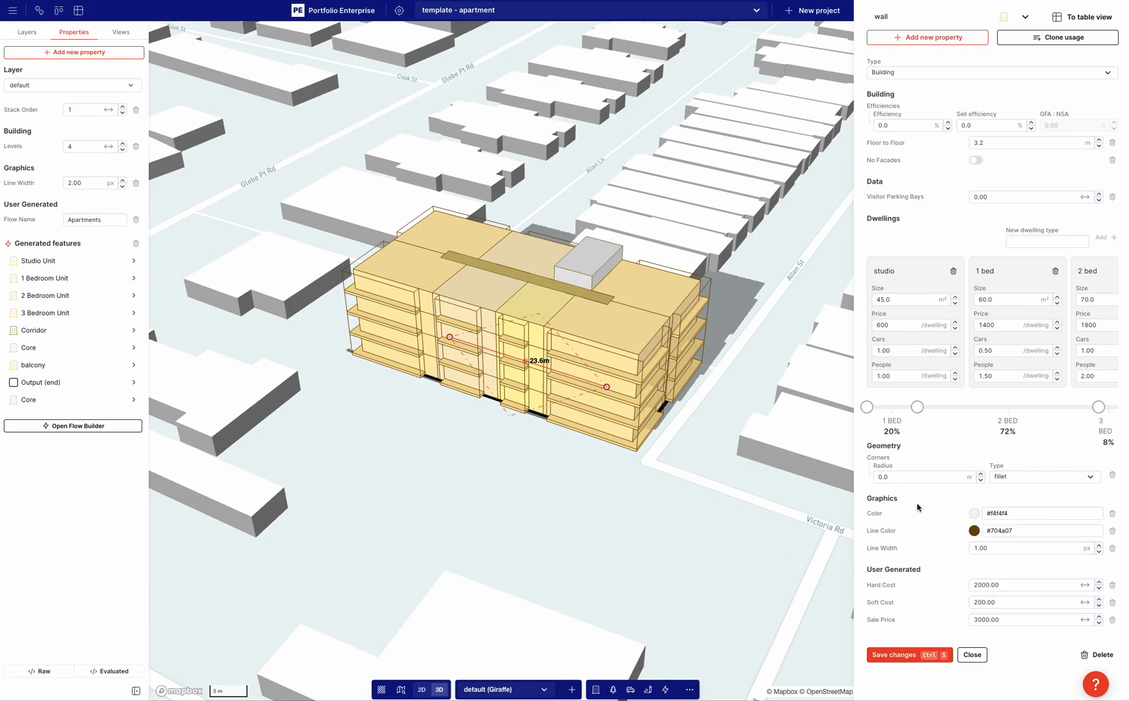
left_click(891, 656)
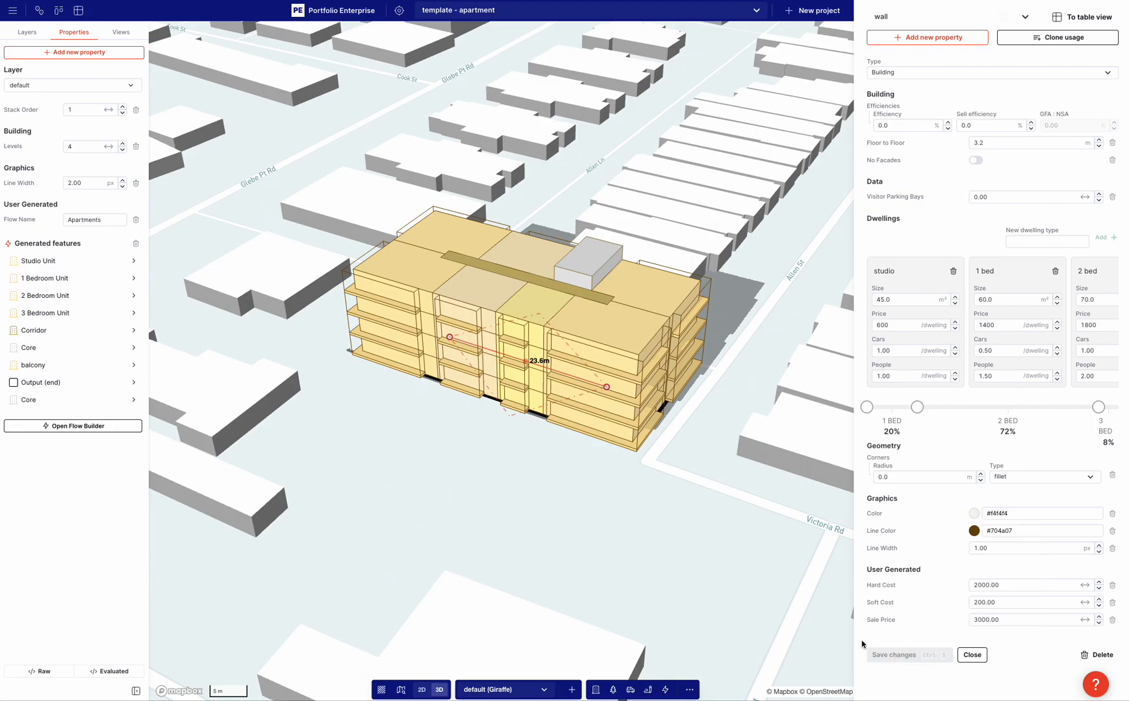
- Reopen the building's flow, assign the wall usage to the output of the end Offset Poly, and save the flow changes
left_click(106, 426)
left_click(663, 492)
left_click(111, 99)
type("wa")
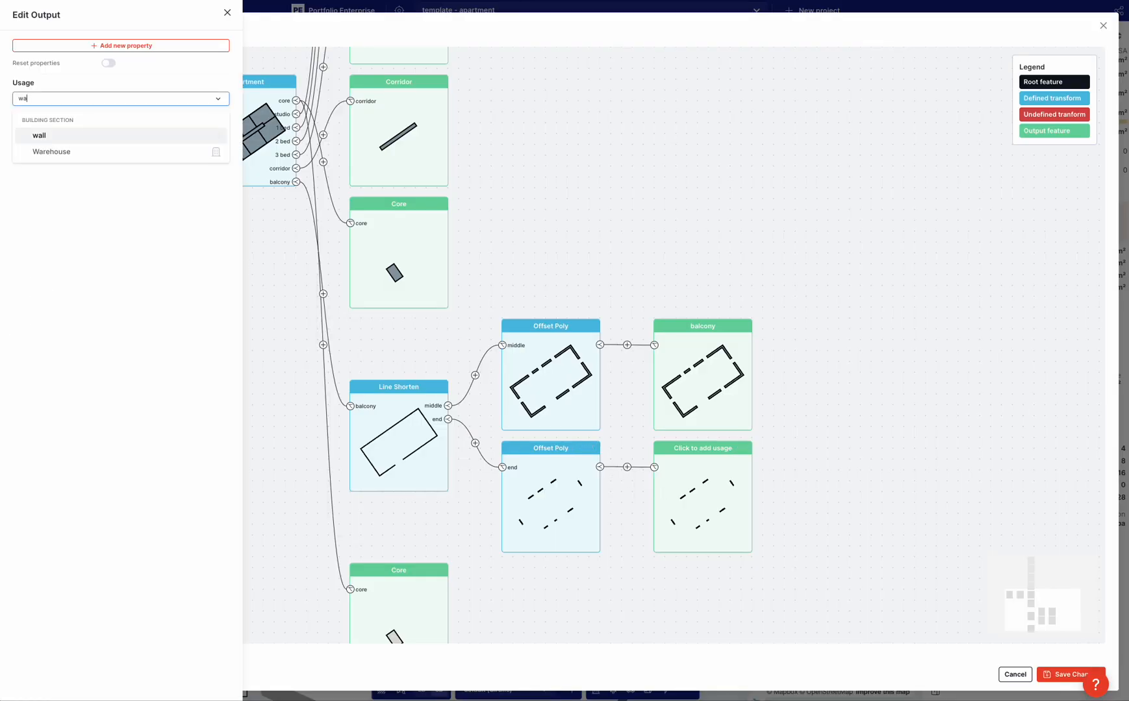
left_click(92, 136)
left_click(224, 185)
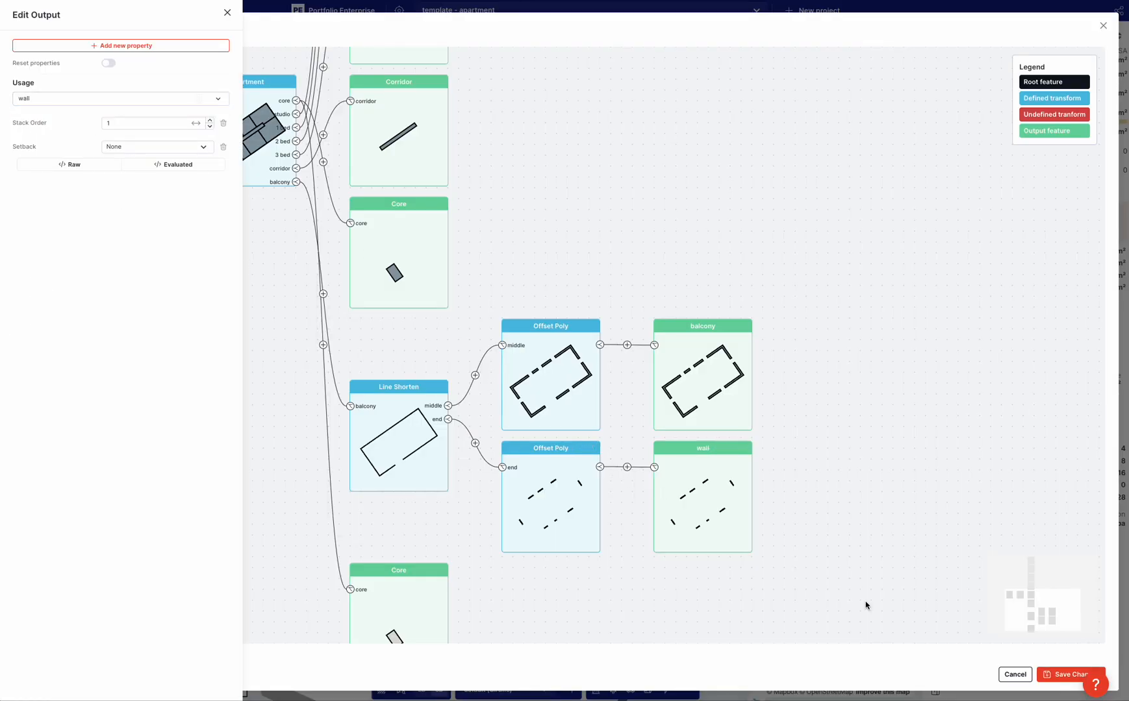
left_click(1065, 681)
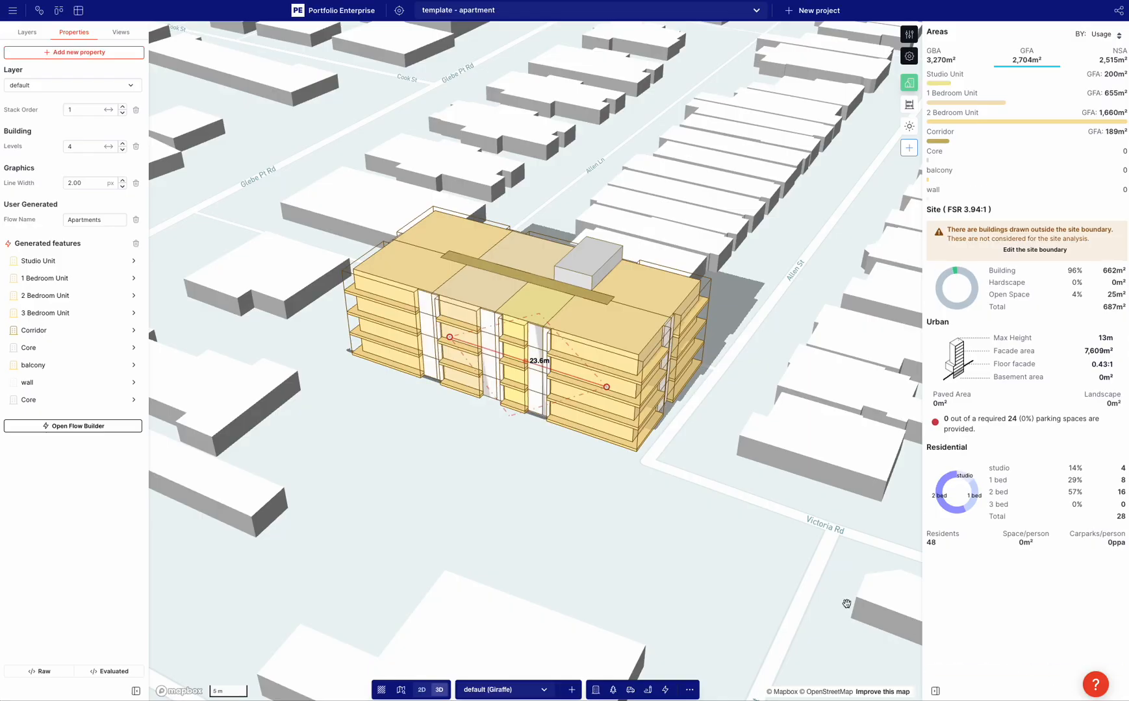
- Add the No Facades property to the 1 Bedroom Unit usage, turn it on, and save the usage changes
right_click_drag(653, 505, 753, 404)
left_click(559, 361)
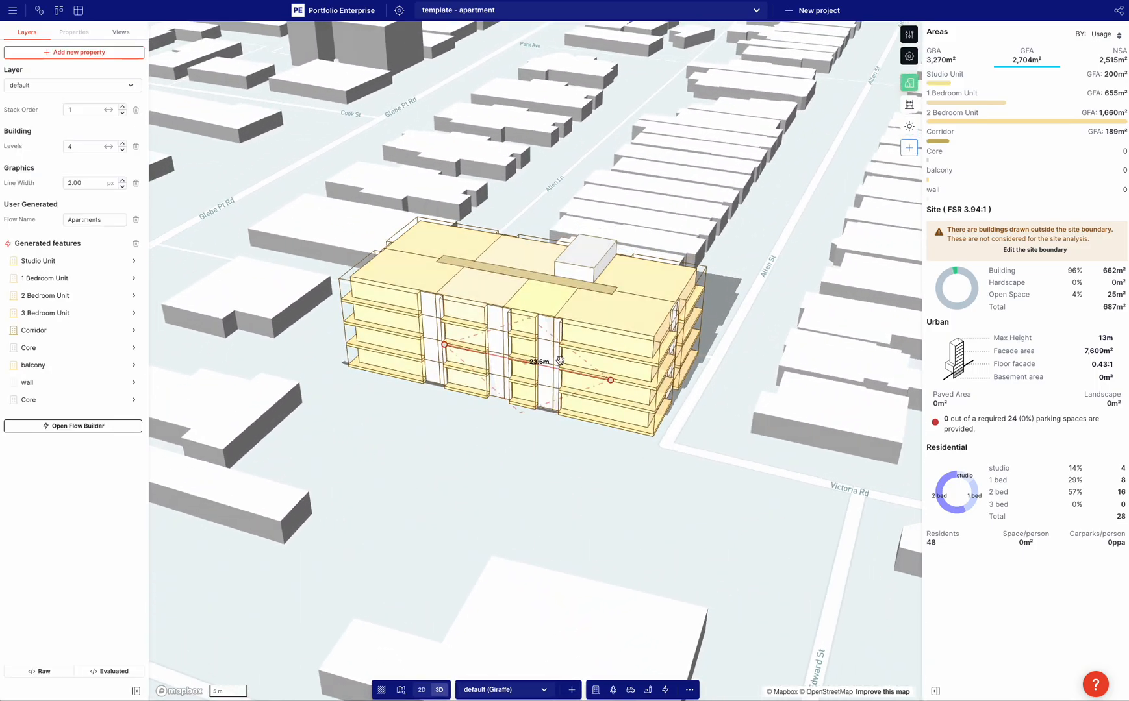
left_click(908, 34)
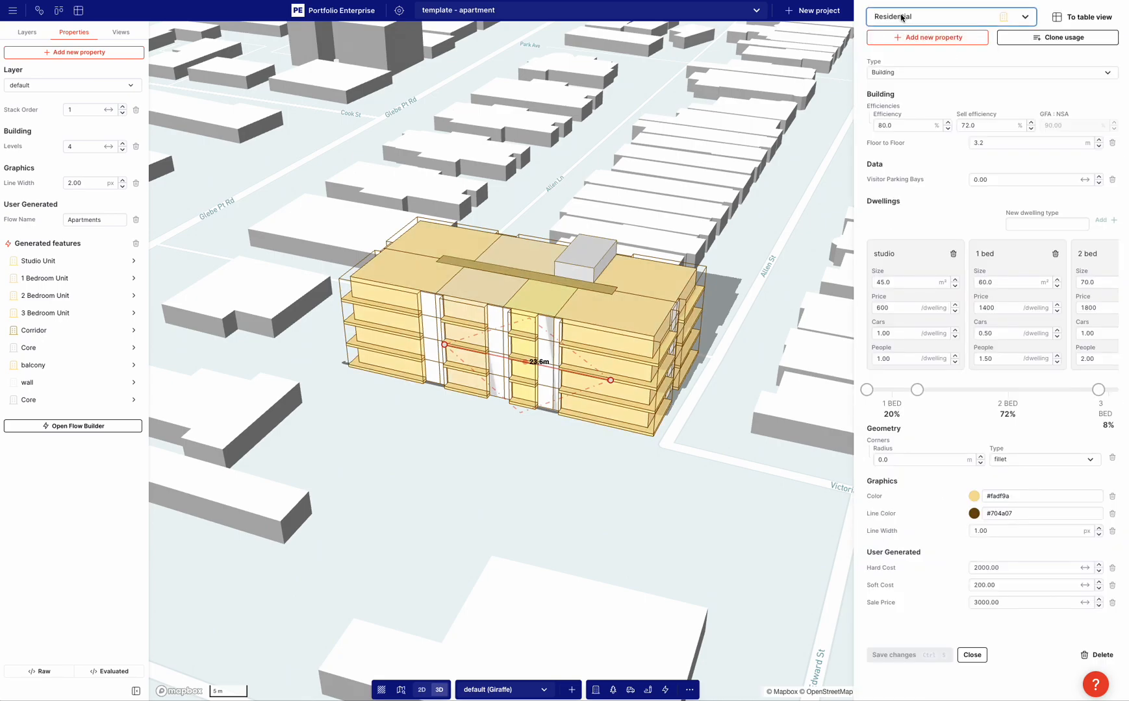
left_click(908, 19)
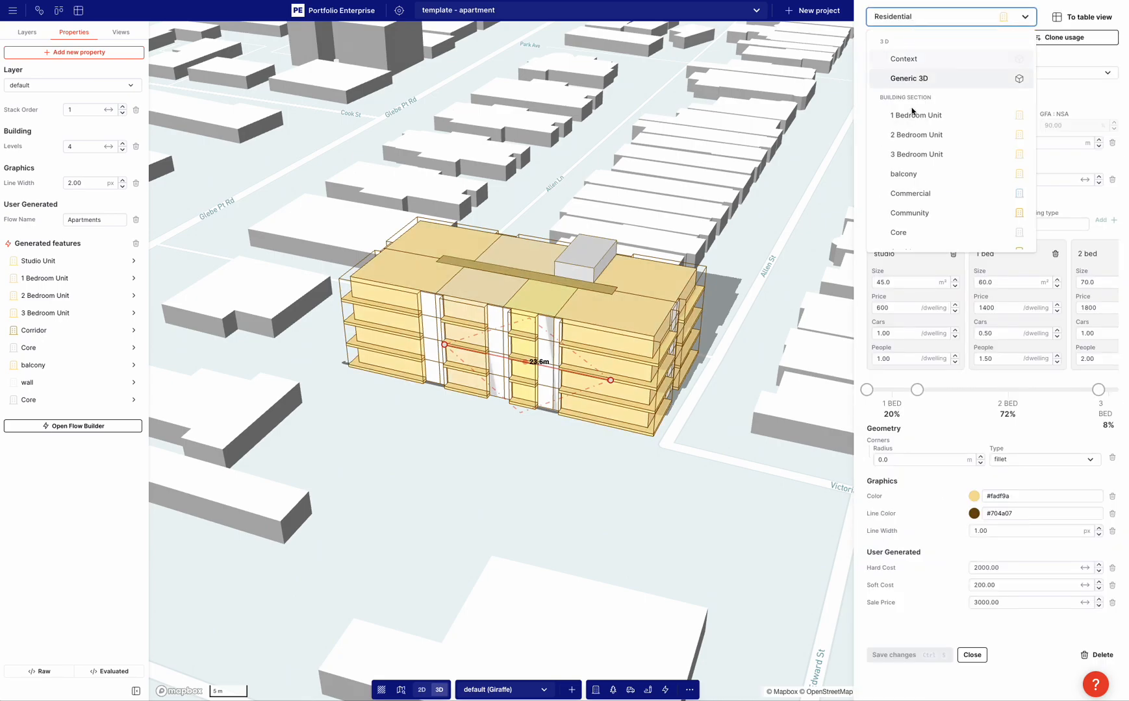
left_click(914, 110)
left_click(916, 38)
type("fa")
left_click(782, 77)
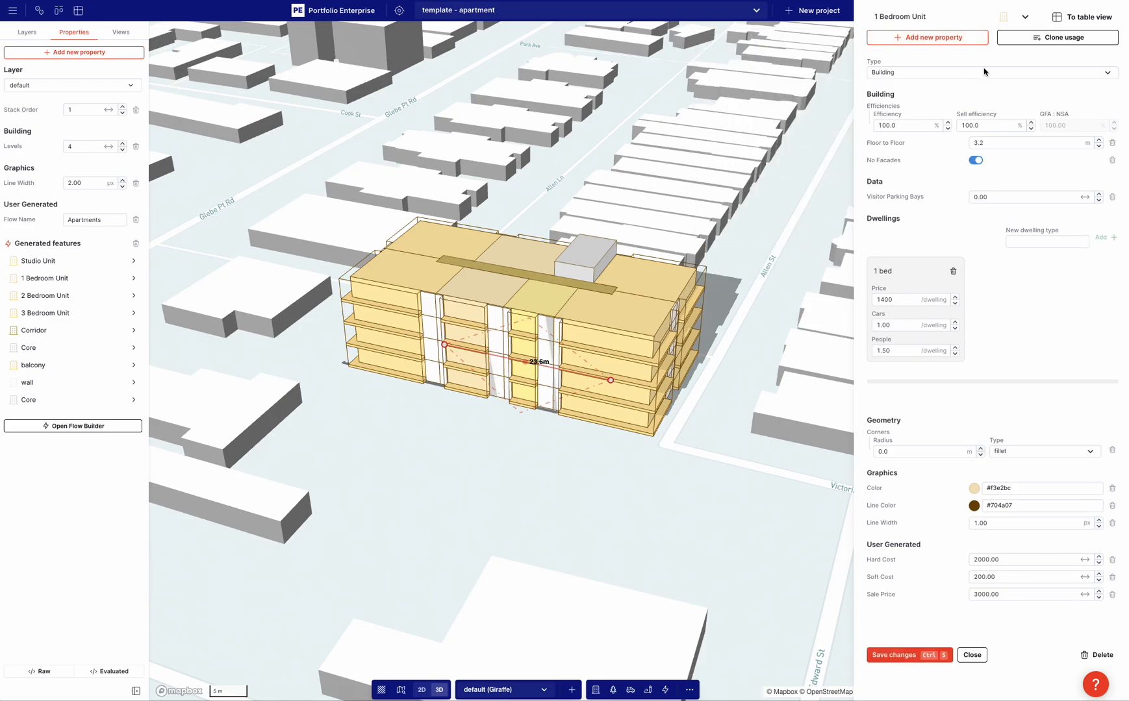
left_click(941, 17)
left_click(916, 135)
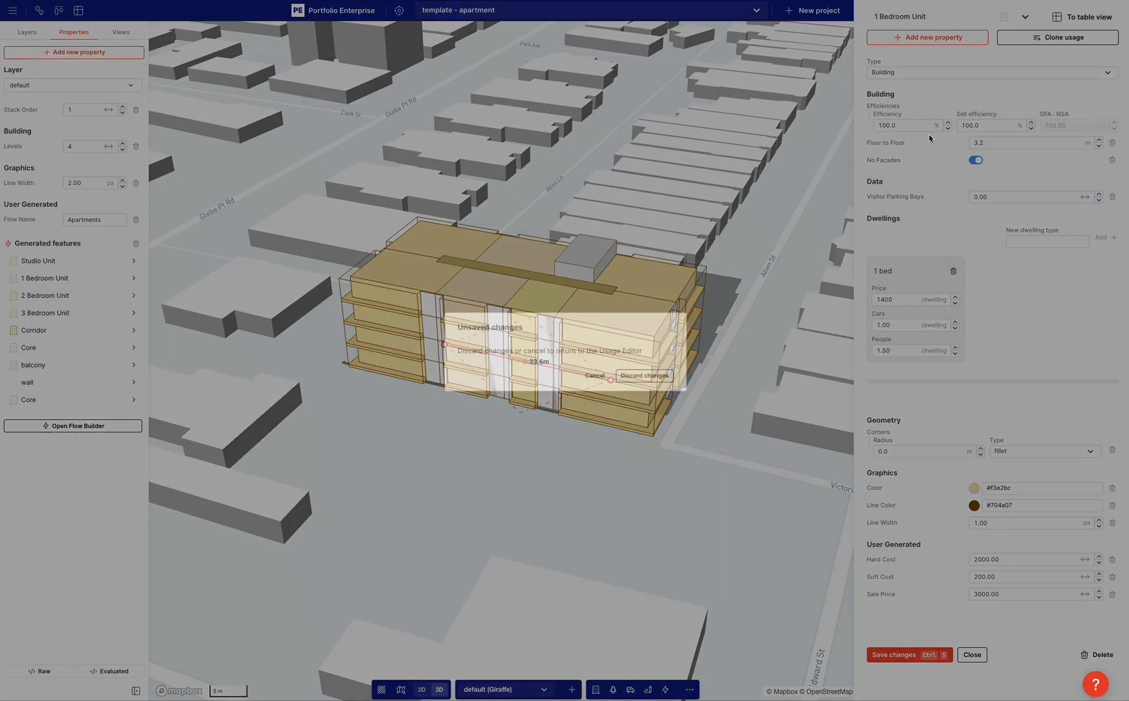
left_click(594, 375)
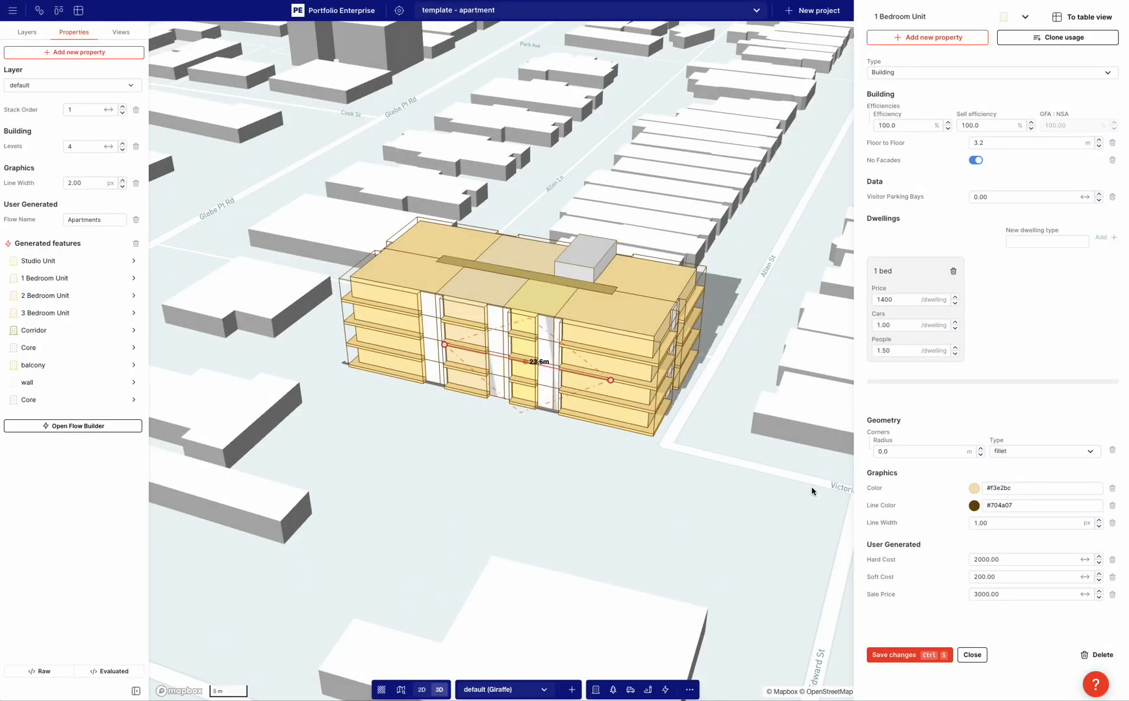
left_click(916, 655)
- Open the usages as a table and change the type filter to buildingSection
left_click(1075, 16)
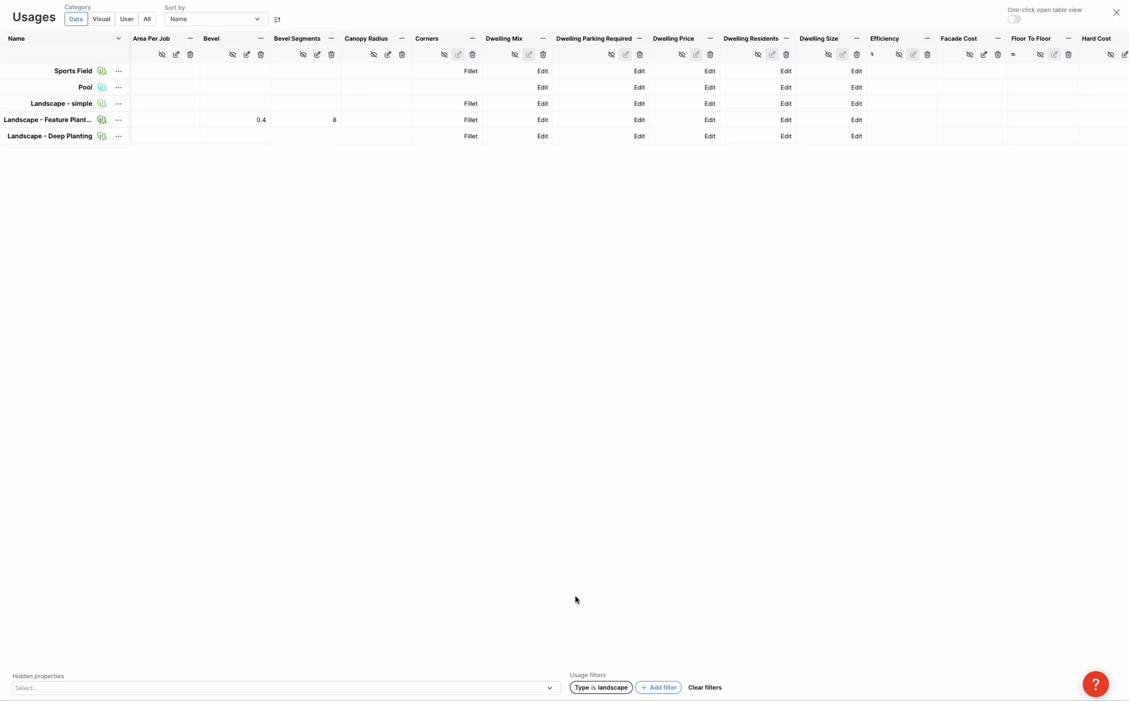
left_click(617, 691)
left_click(584, 656)
type("buil")
left_click(567, 633)
left_click(336, 442)
- Set No Facade to true for the Studio Unit, 2 Bedroom Unit and 3 Bedroom Unit usages, and save the changes
scroll(324, 257, "right", 1)
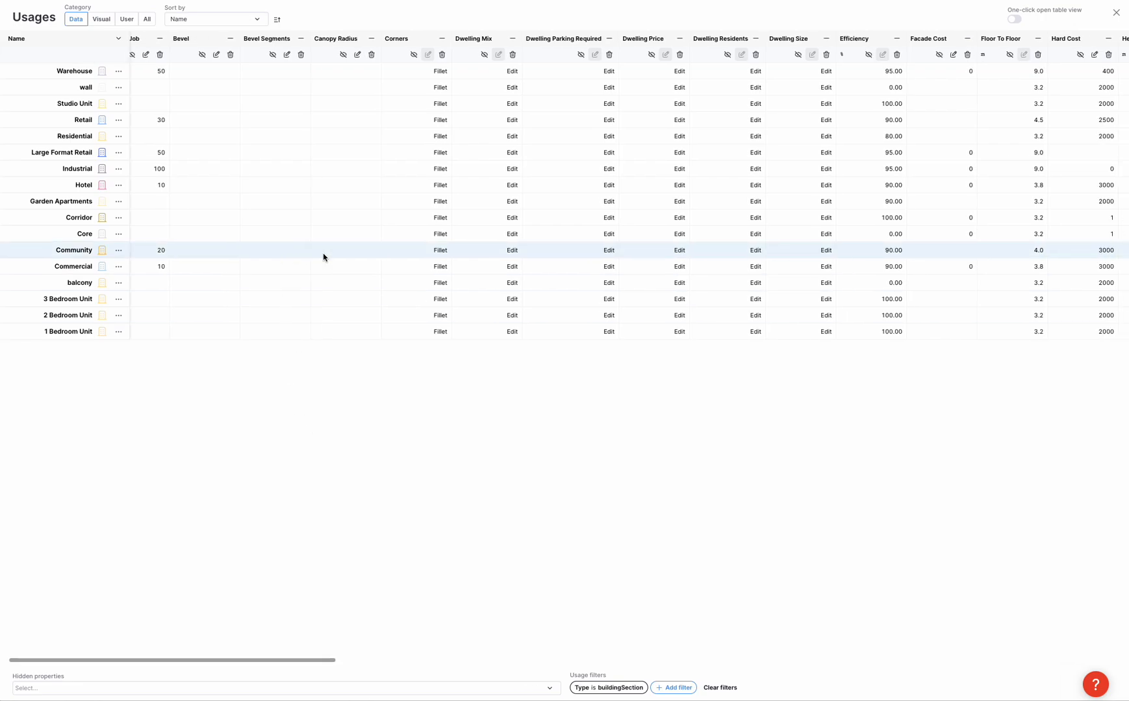
scroll(486, 223, "right", 10)
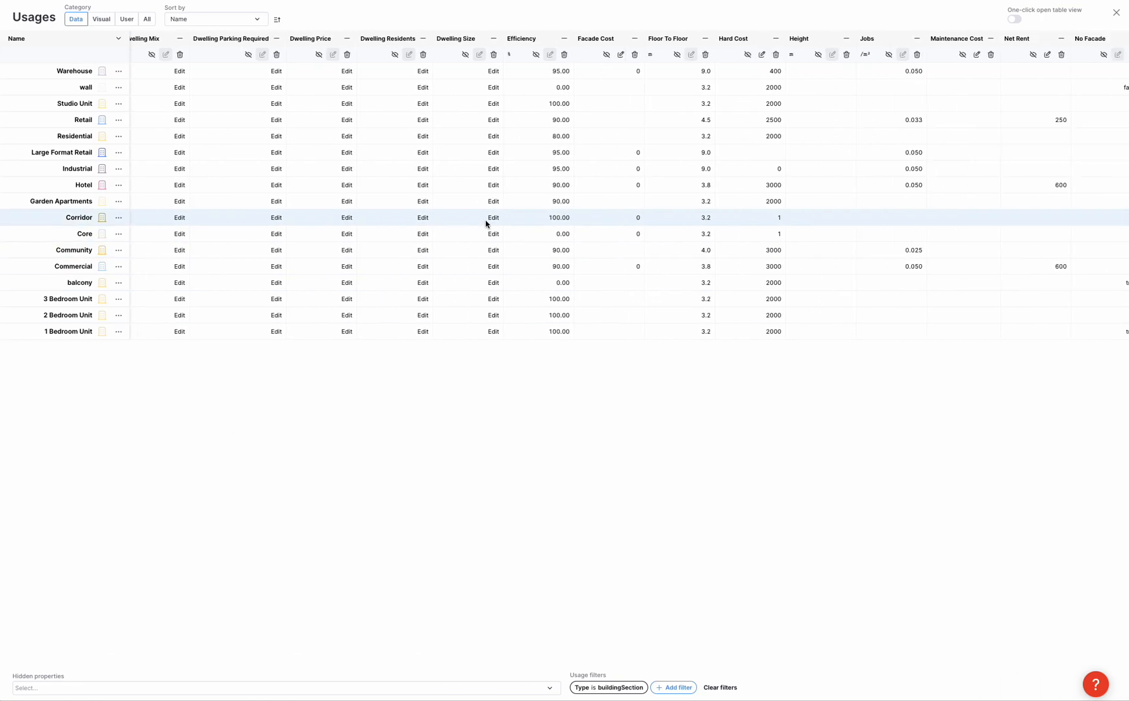
scroll(485, 223, "right", 6)
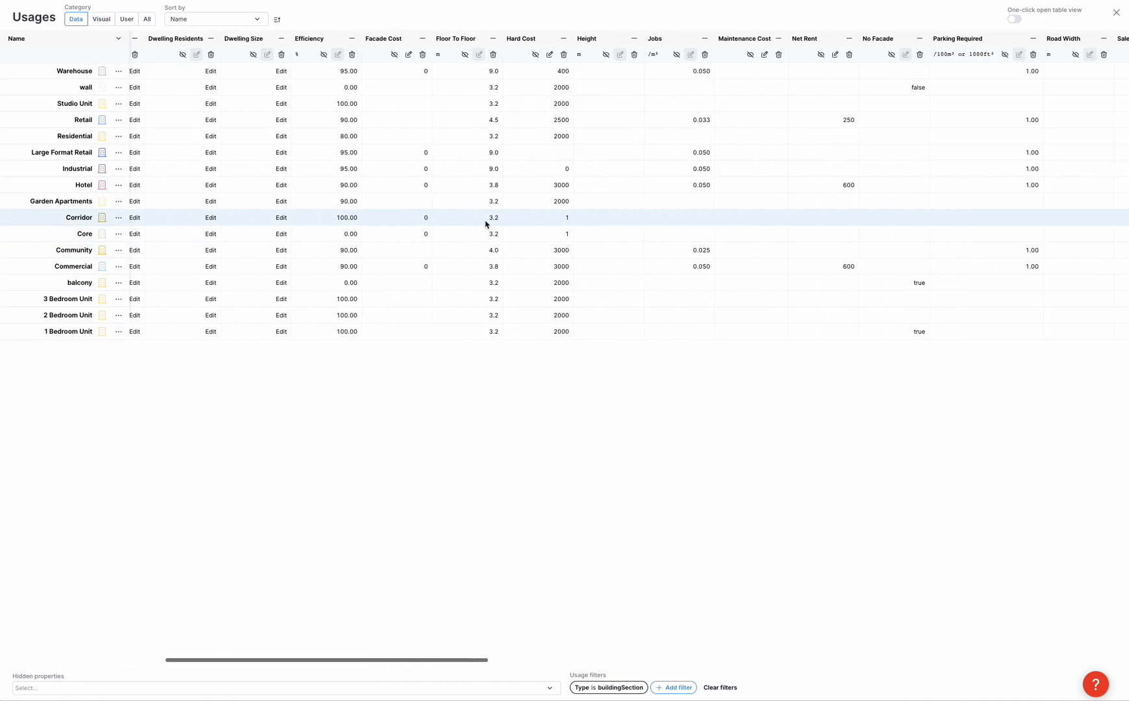
left_click(907, 104)
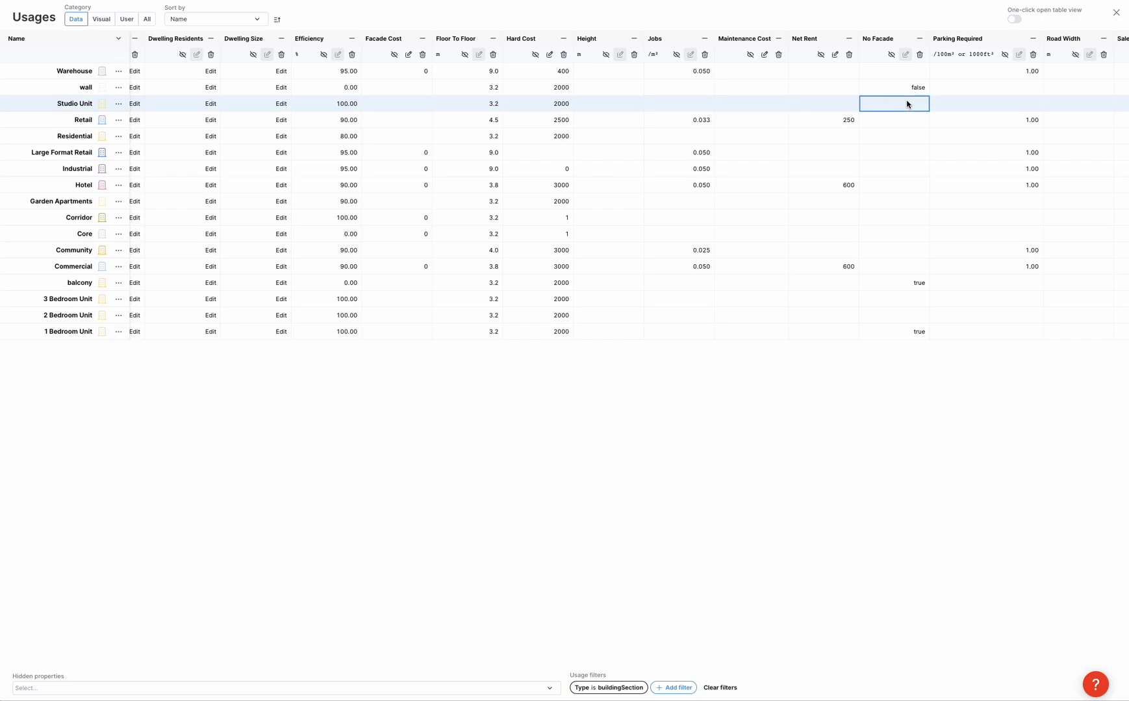
left_click(918, 152)
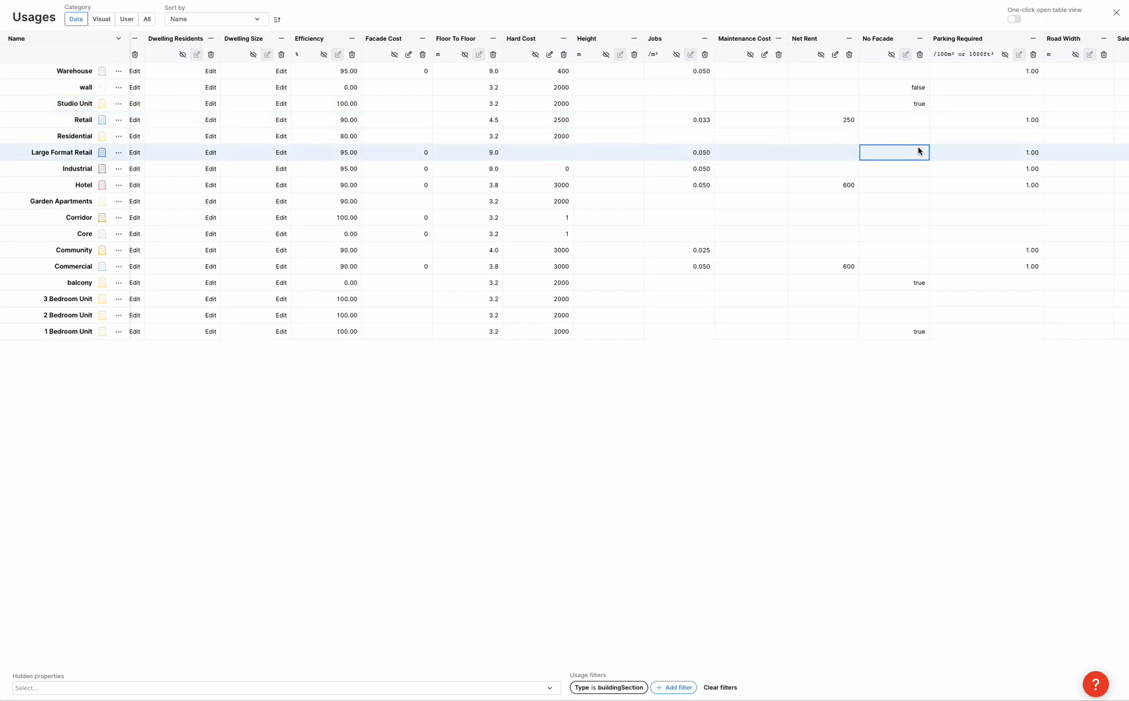
left_click(914, 316)
left_click(916, 299)
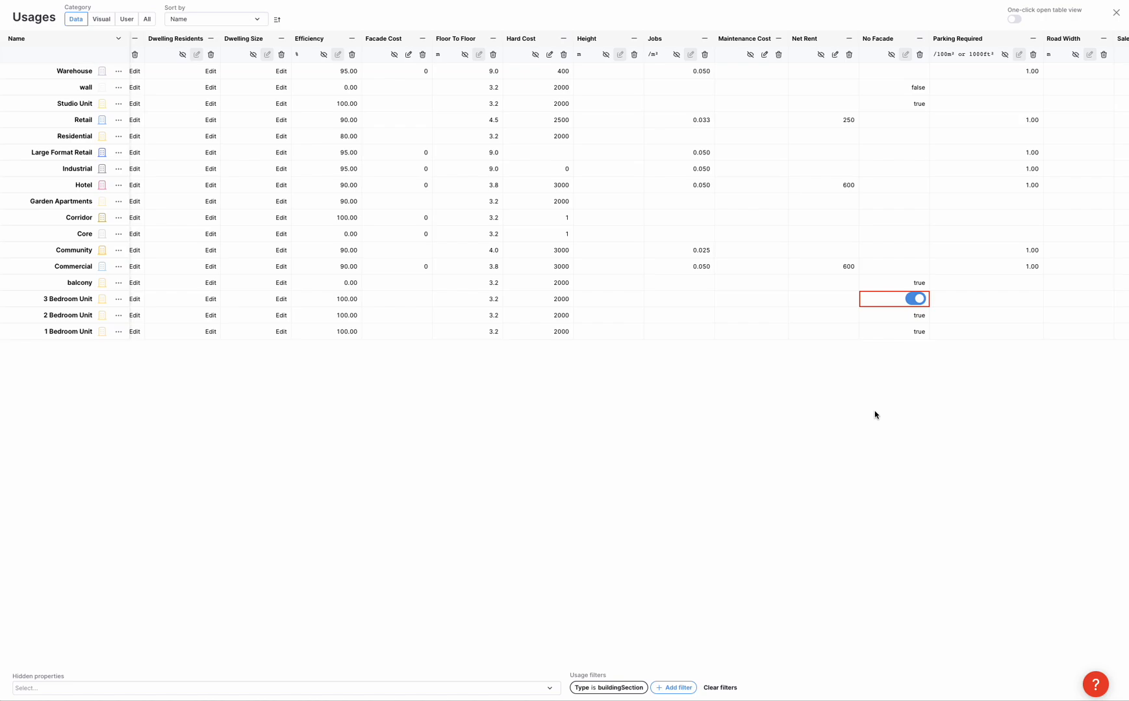
left_click(891, 424)
left_click(1115, 8)
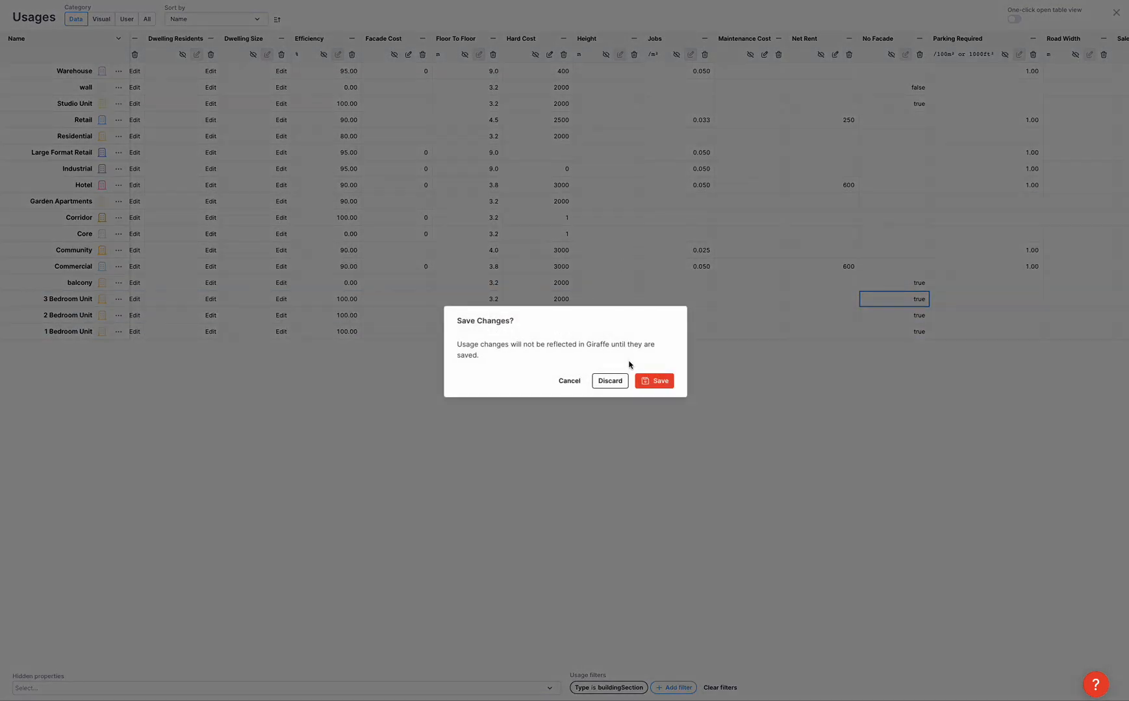
left_click(647, 380)
- In 2D, select the building and set its Apartment transform's left depth and right depth to 9.0 m each
right_click_drag(479, 547, 545, 452)
left_click(477, 439)
right_click_drag(415, 412, 469, 451)
key("2")
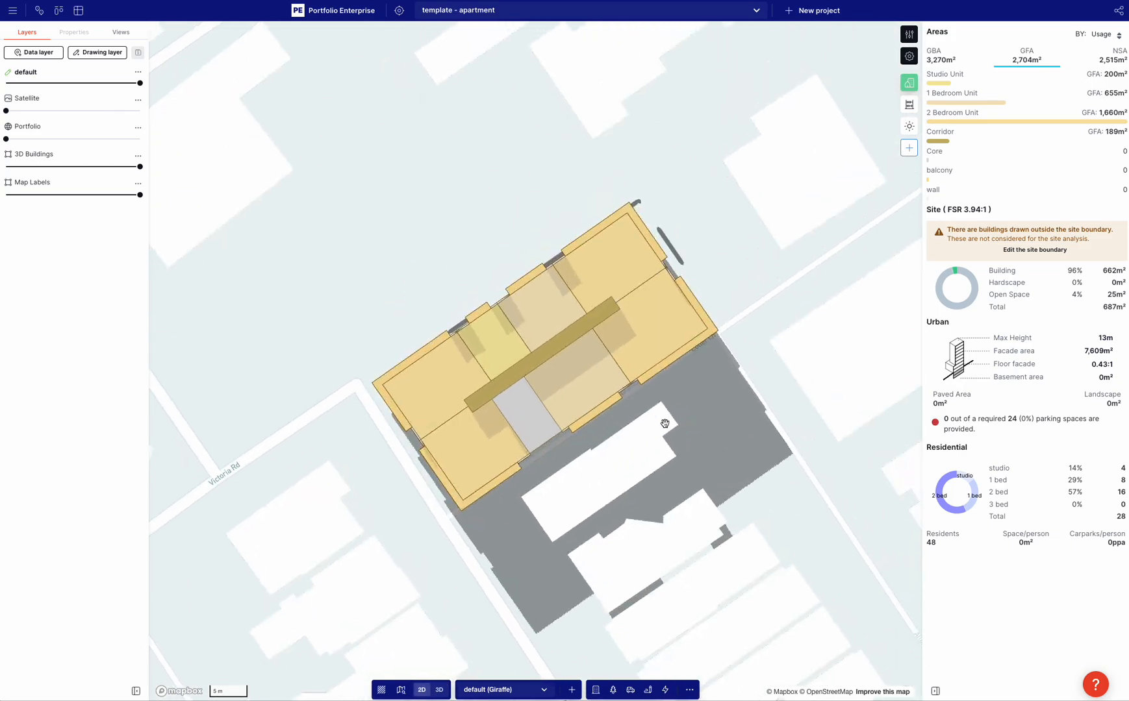
left_click(554, 397)
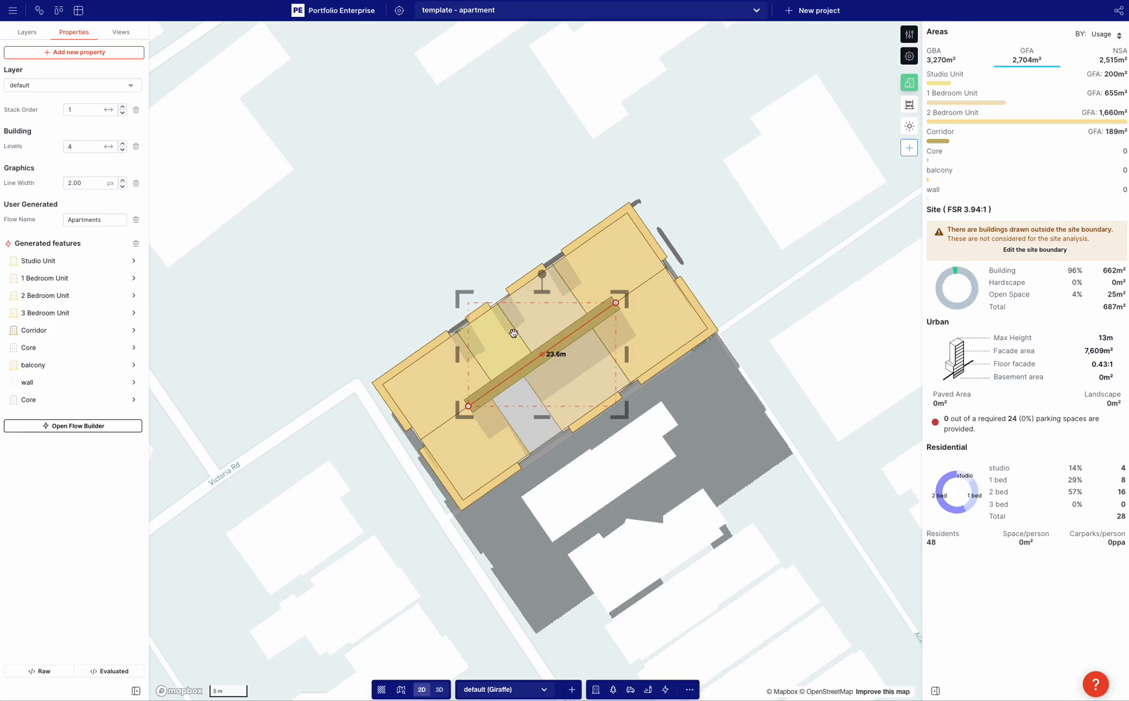
left_click(38, 294)
left_click(43, 48)
left_click(96, 96)
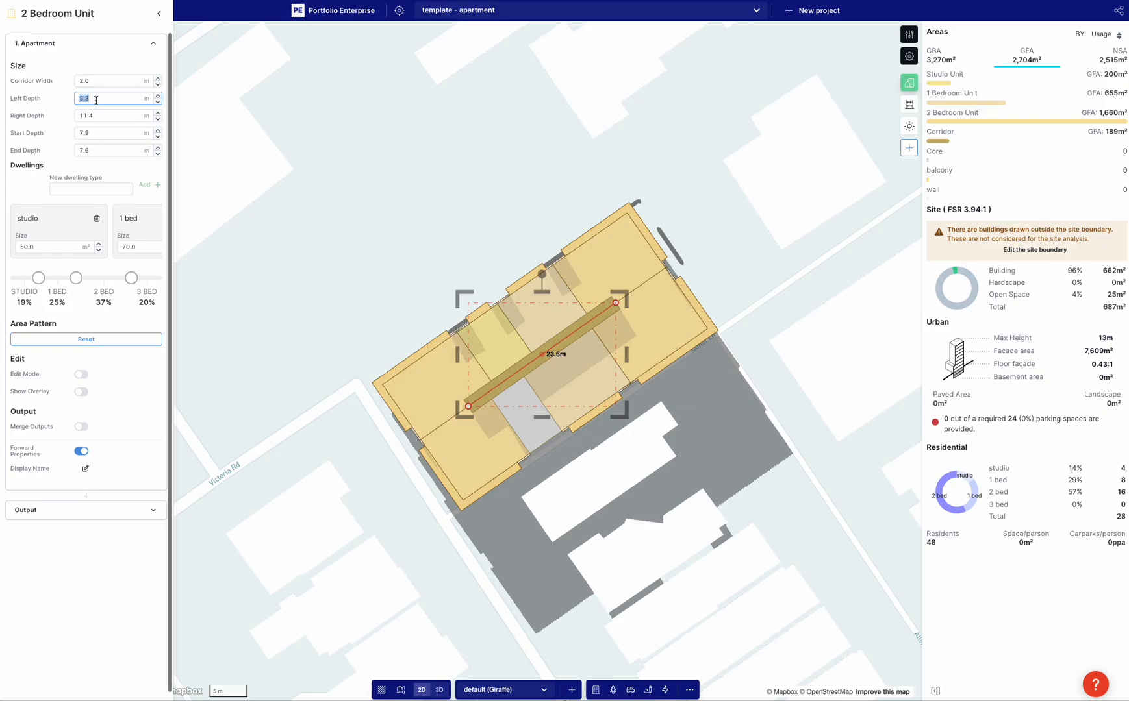
left_click(92, 113)
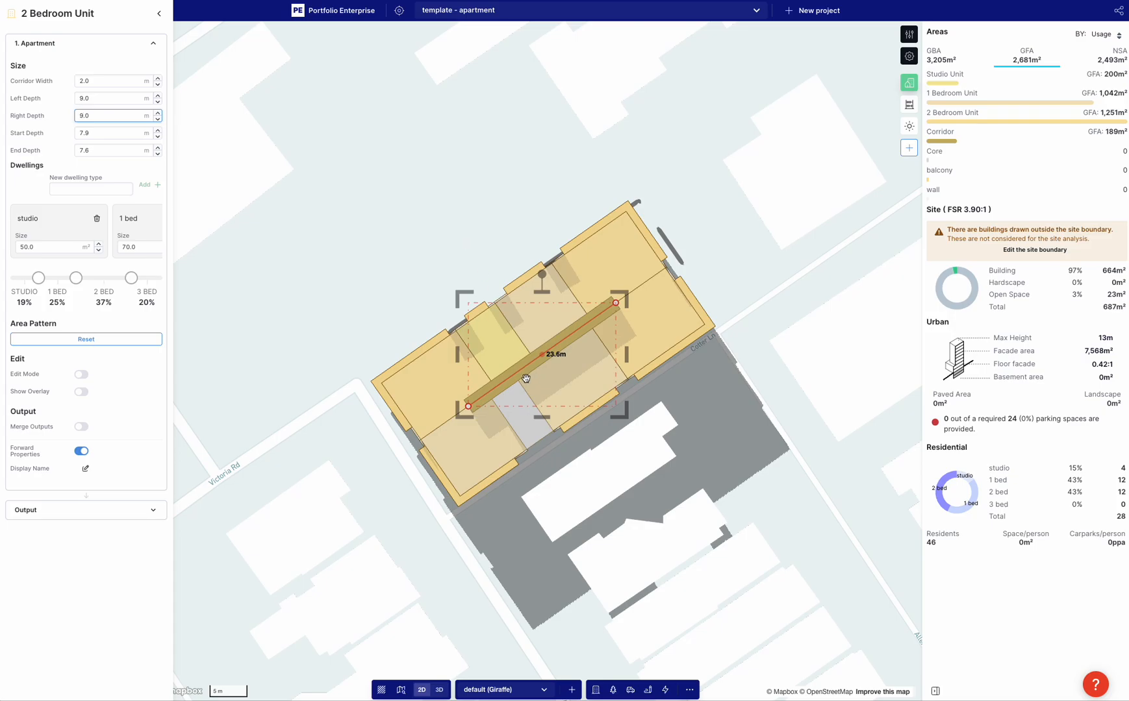
left_click(378, 323)
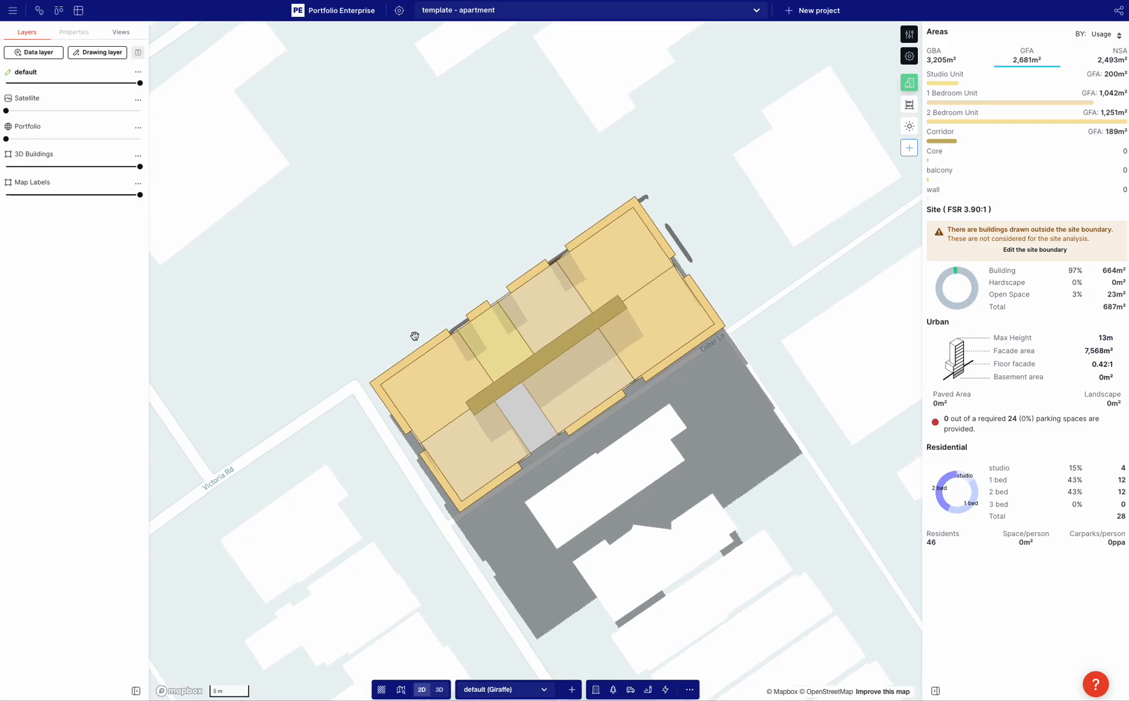
- Reopen the building's flow and insert undefined transforms before the Studio, 1 Bedroom, 2 Bedroom and 3 Bedroom Unit outputs
scroll(414, 337, "up", 5)
mouse_move(415, 338)
right_mouse_down()
mouse_move(363, 344)
mouse_move(416, 347)
right_mouse_up()
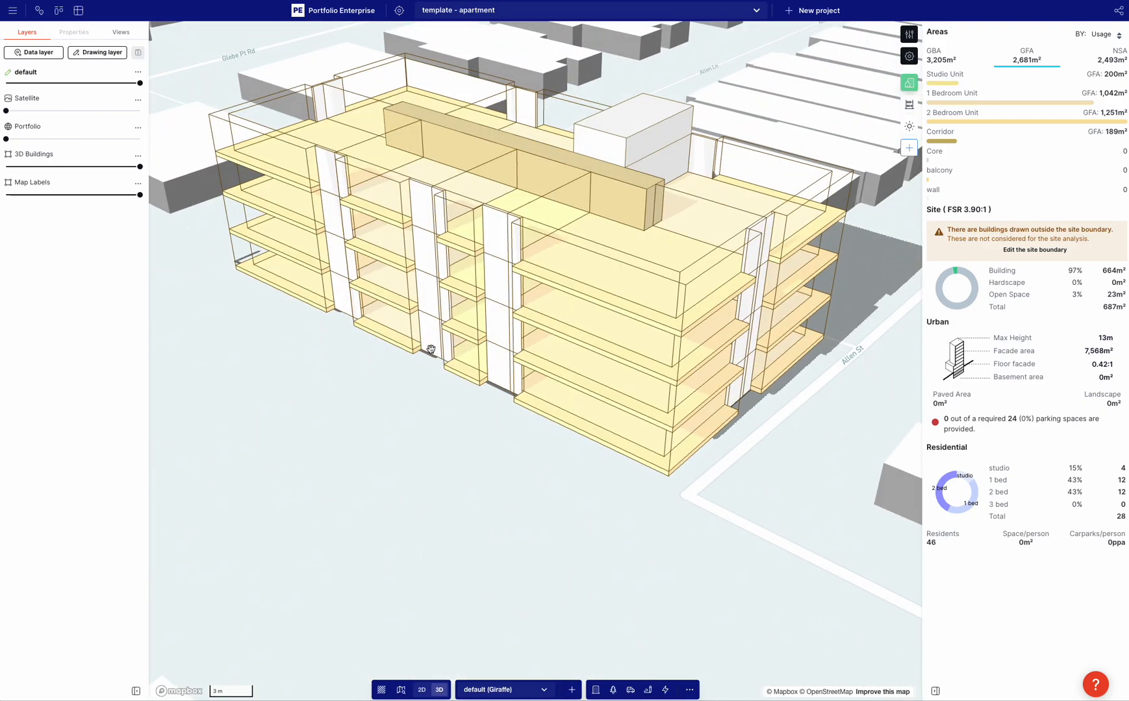
scroll(428, 405, "down", 3)
right_click_drag(433, 406, 432, 364)
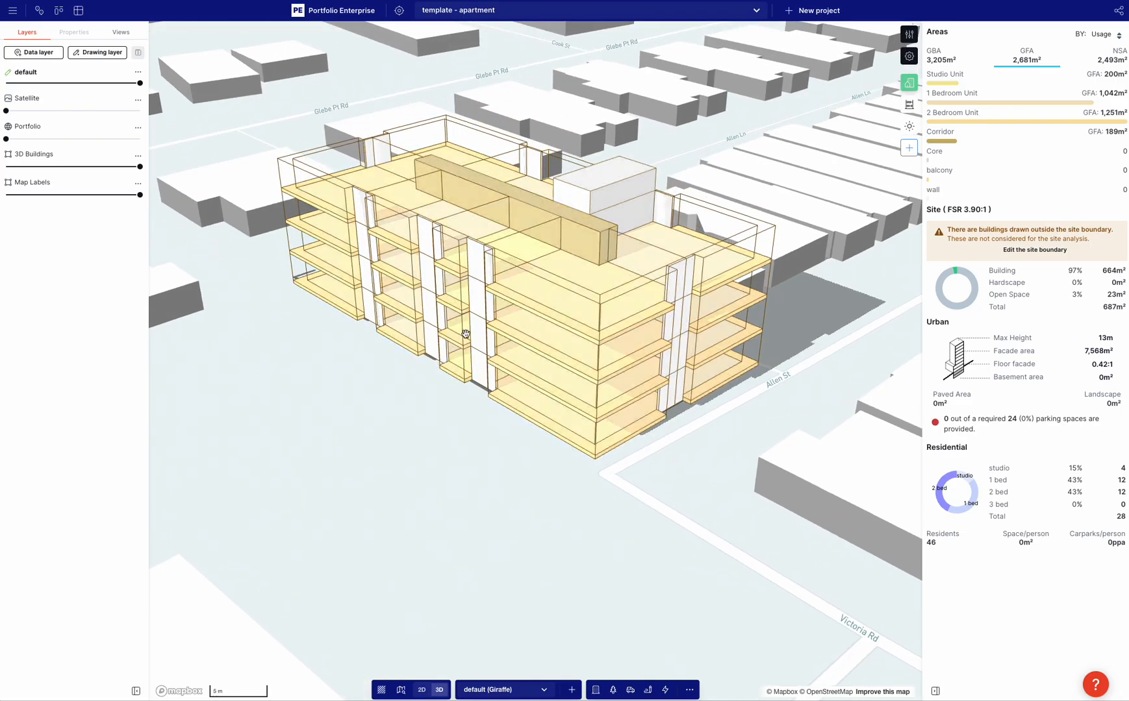
left_click(432, 363)
left_click(34, 427)
scroll(275, 494, "up", 5)
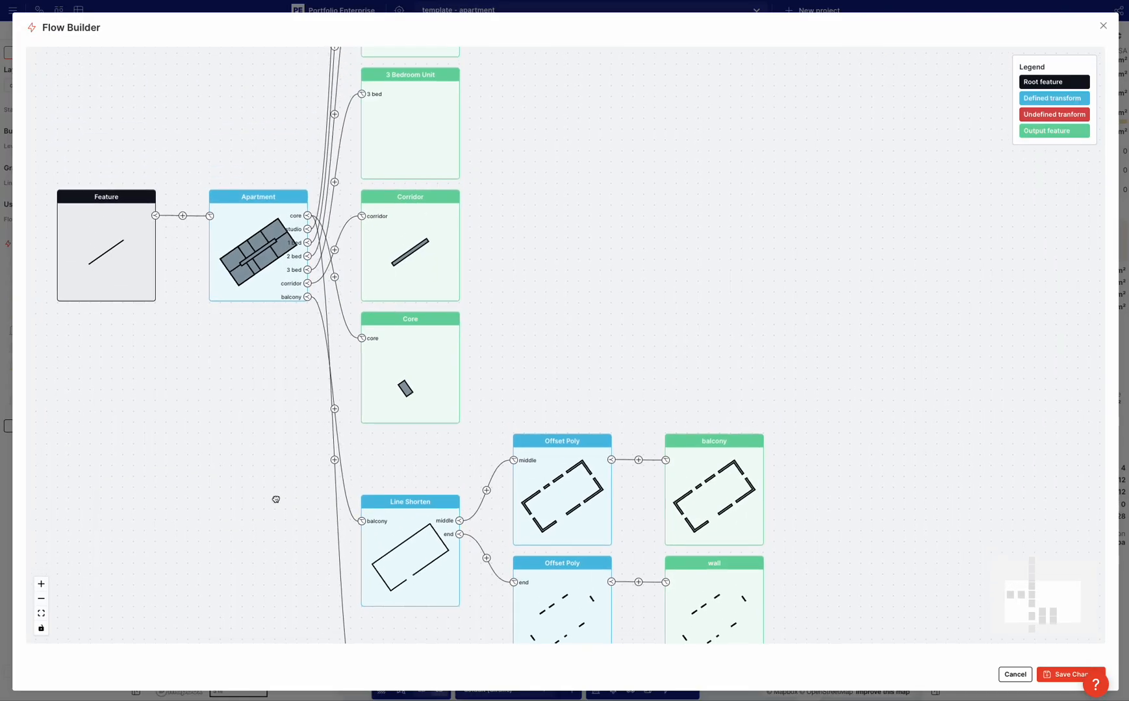
scroll(306, 314, "up", 3)
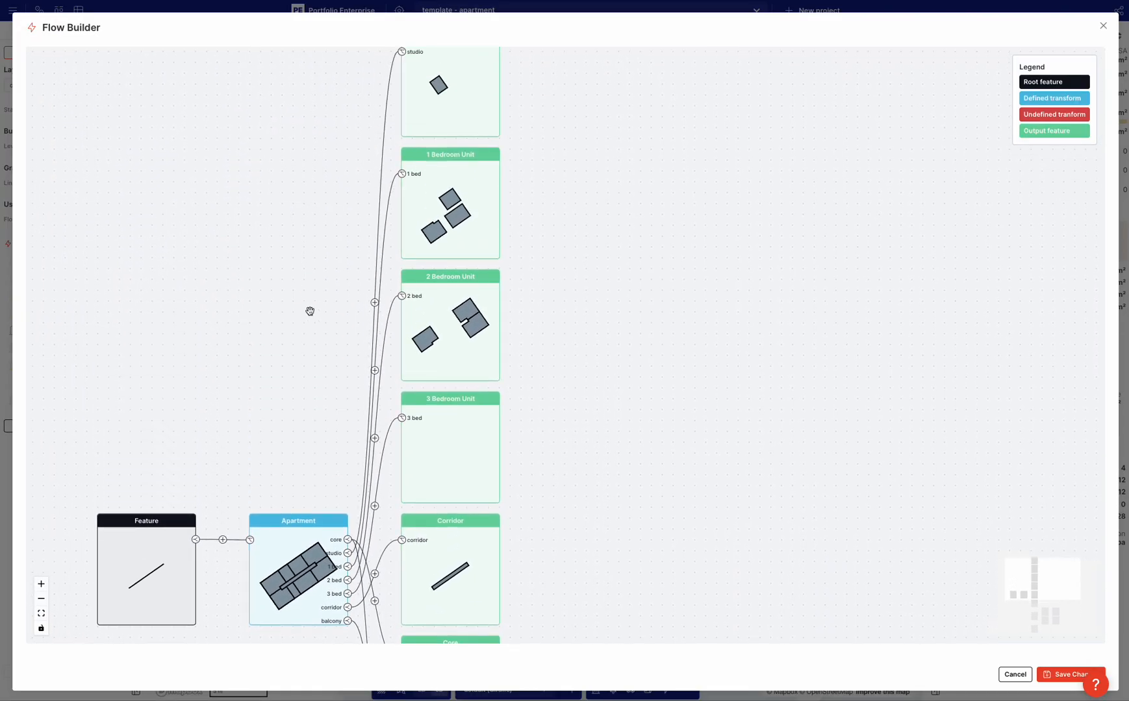
left_click(375, 303)
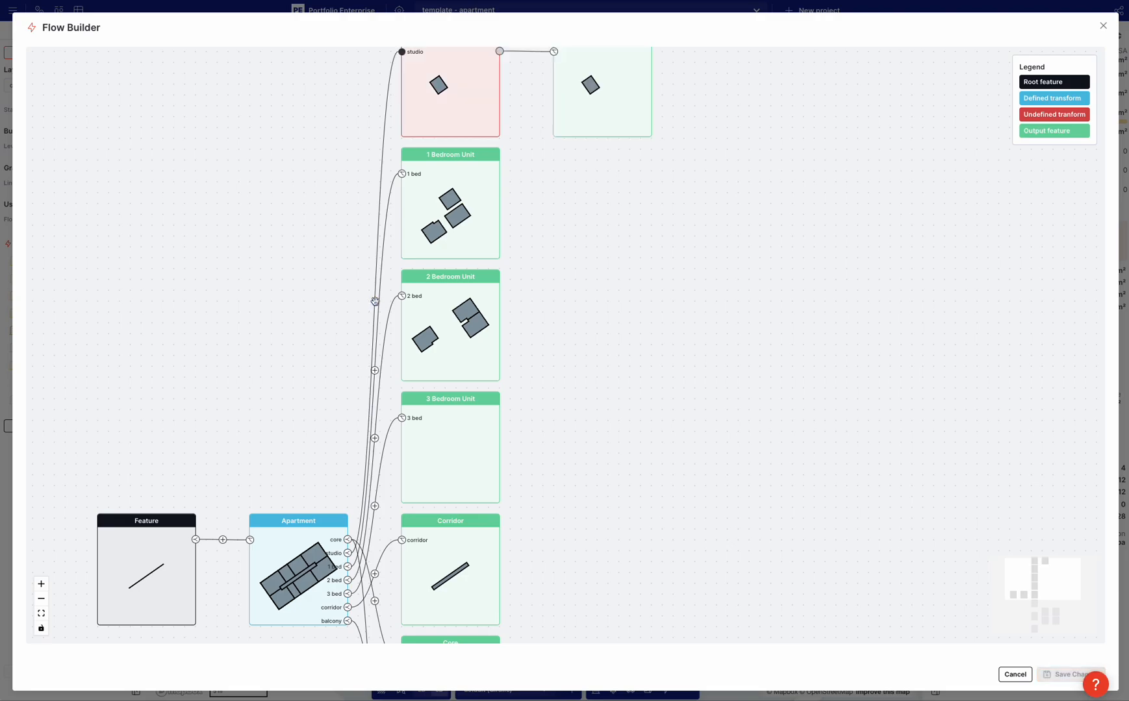
left_click(374, 370)
left_click(375, 437)
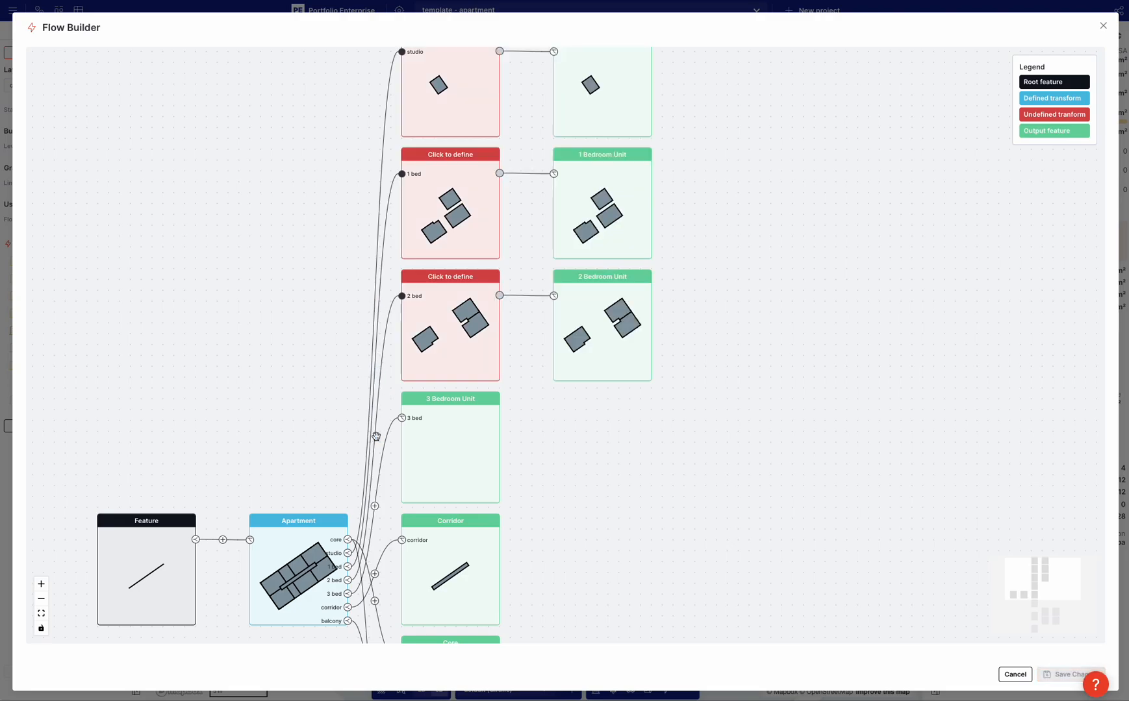
left_click(375, 506)
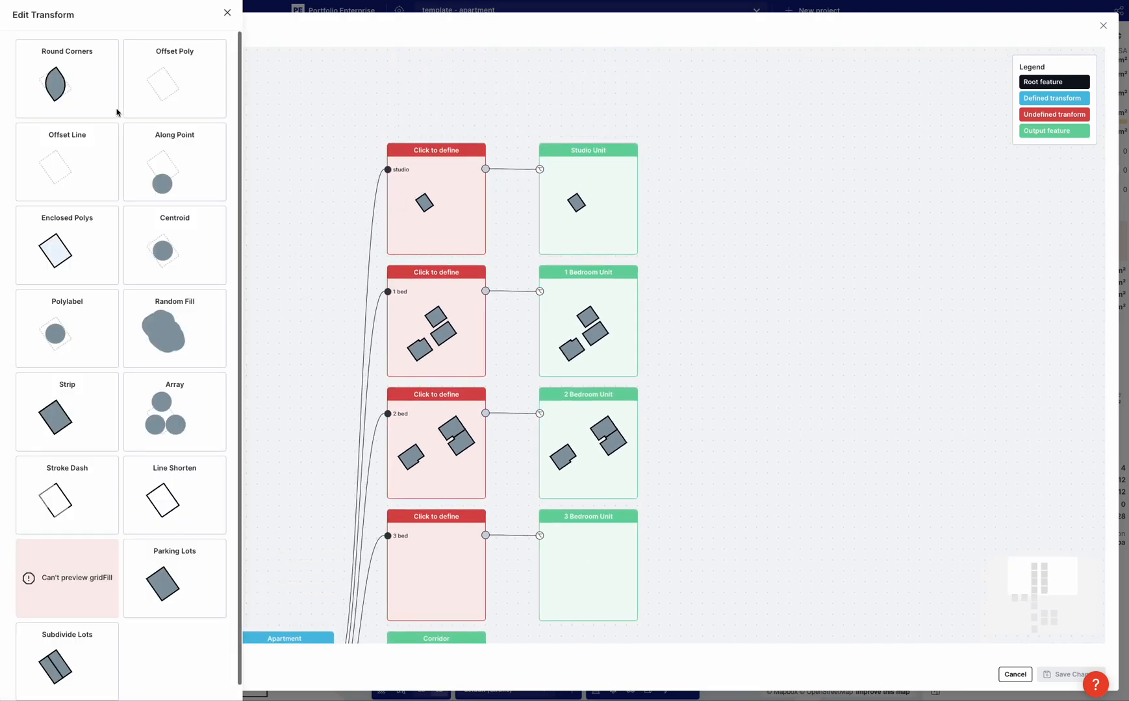
- Define the studio and 1 bed transforms as Offset Poly, setting the 1 bed distance to -0.1 m
left_click(167, 83)
triple_click(130, 117)
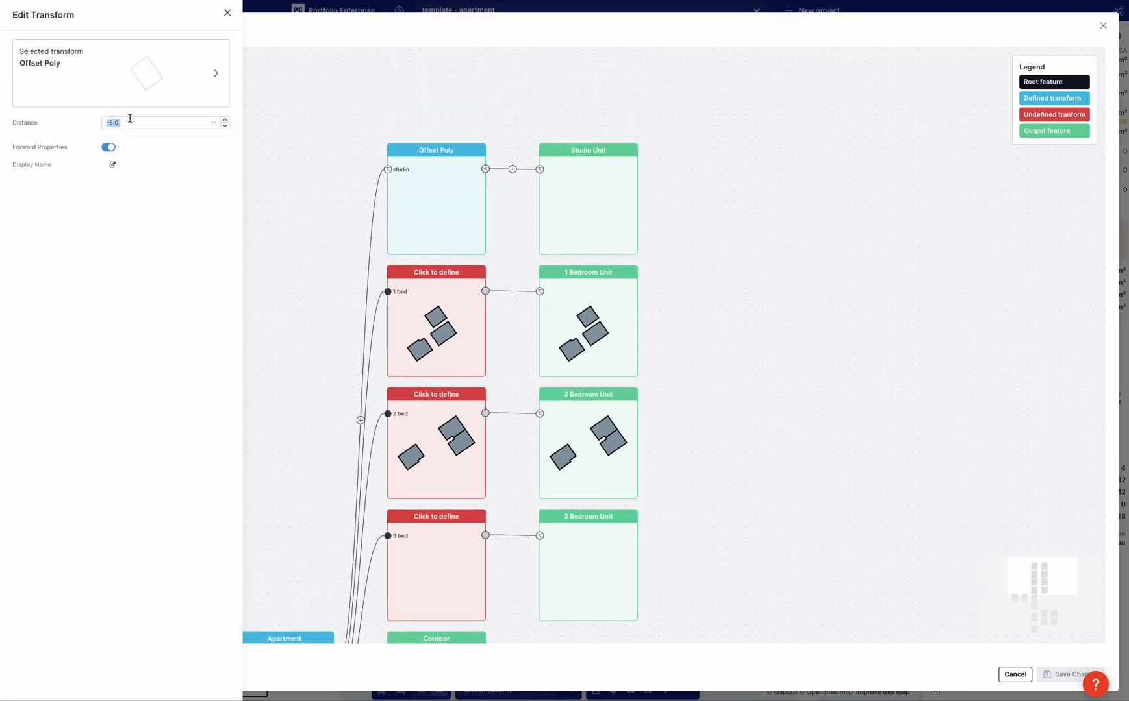
left_click(129, 119)
left_click(416, 303)
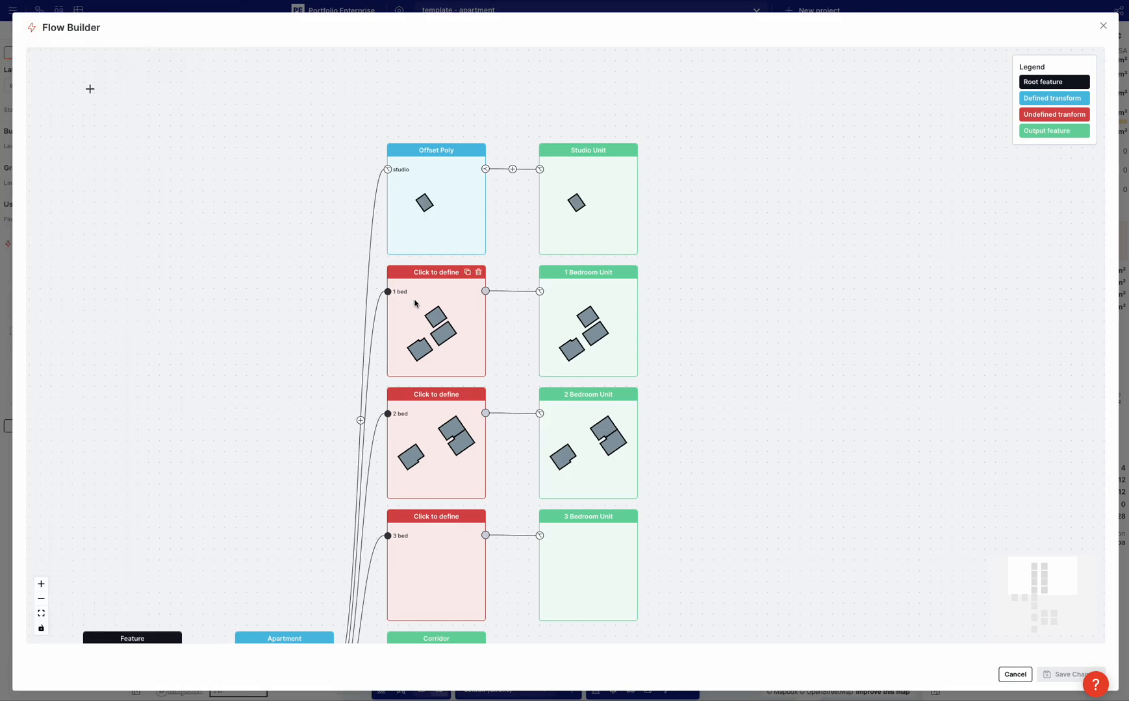
left_click(414, 303)
left_click(197, 88)
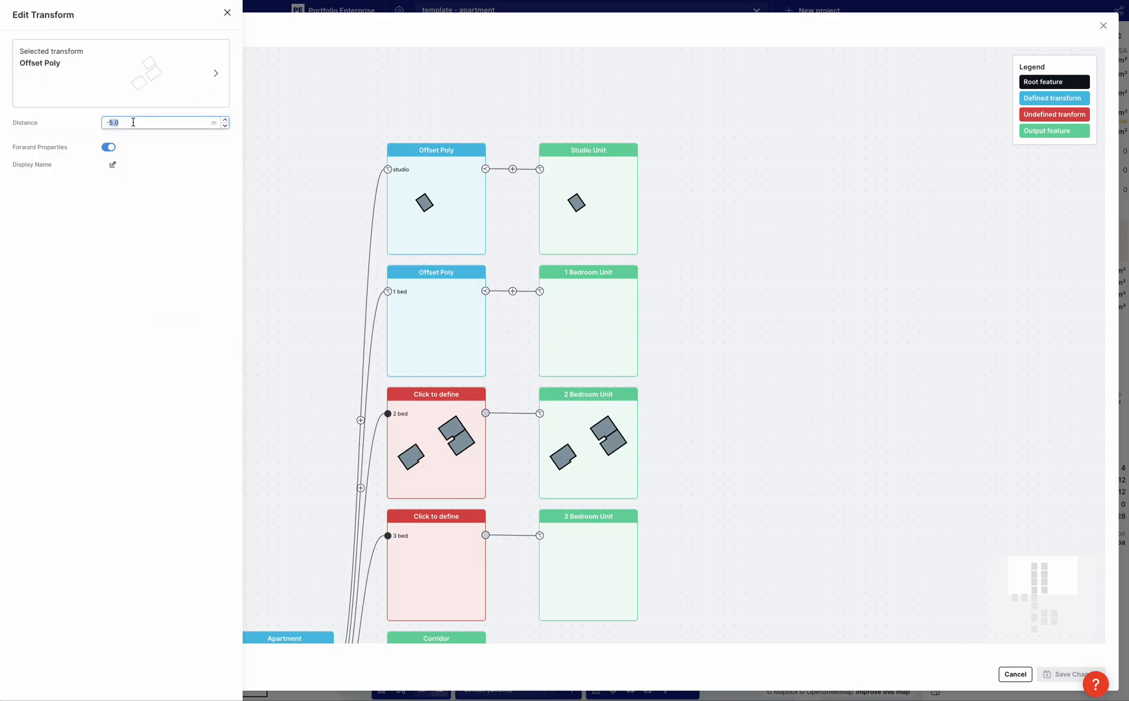
type("-0.1")
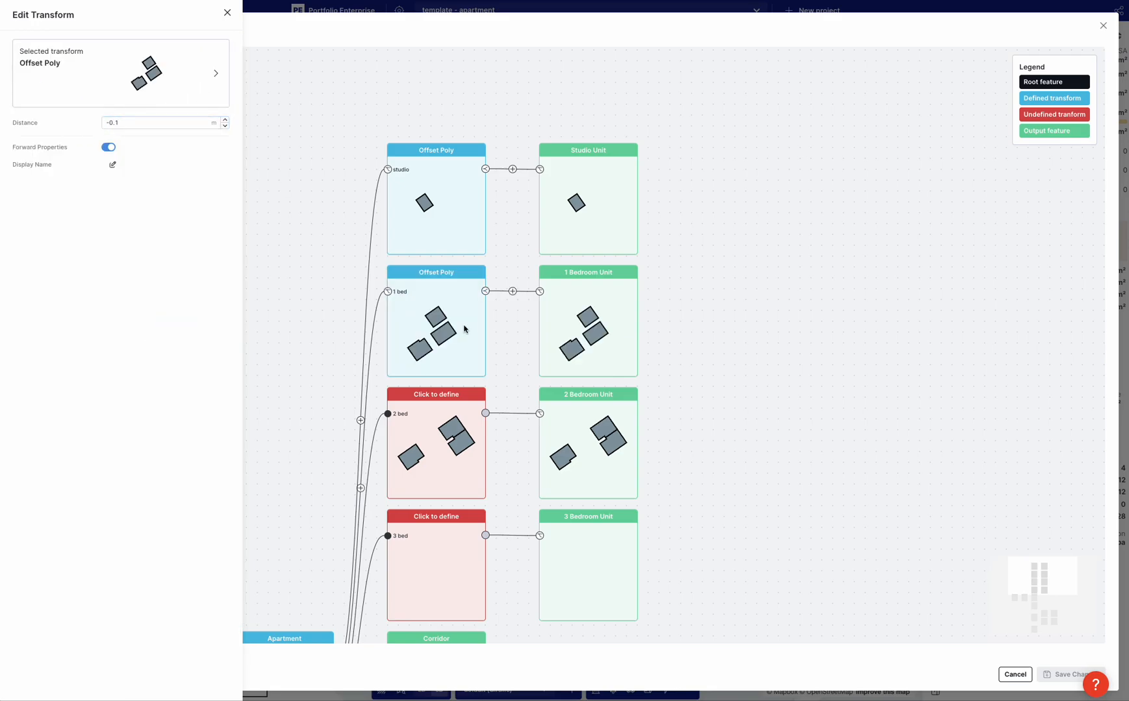
- Define the 2 bed and 3 bed transforms as Offset Poly with a distance of -0.1 m each
left_click(448, 405)
left_click(445, 413)
left_click(218, 40)
type("-0.1")
left_click(426, 518)
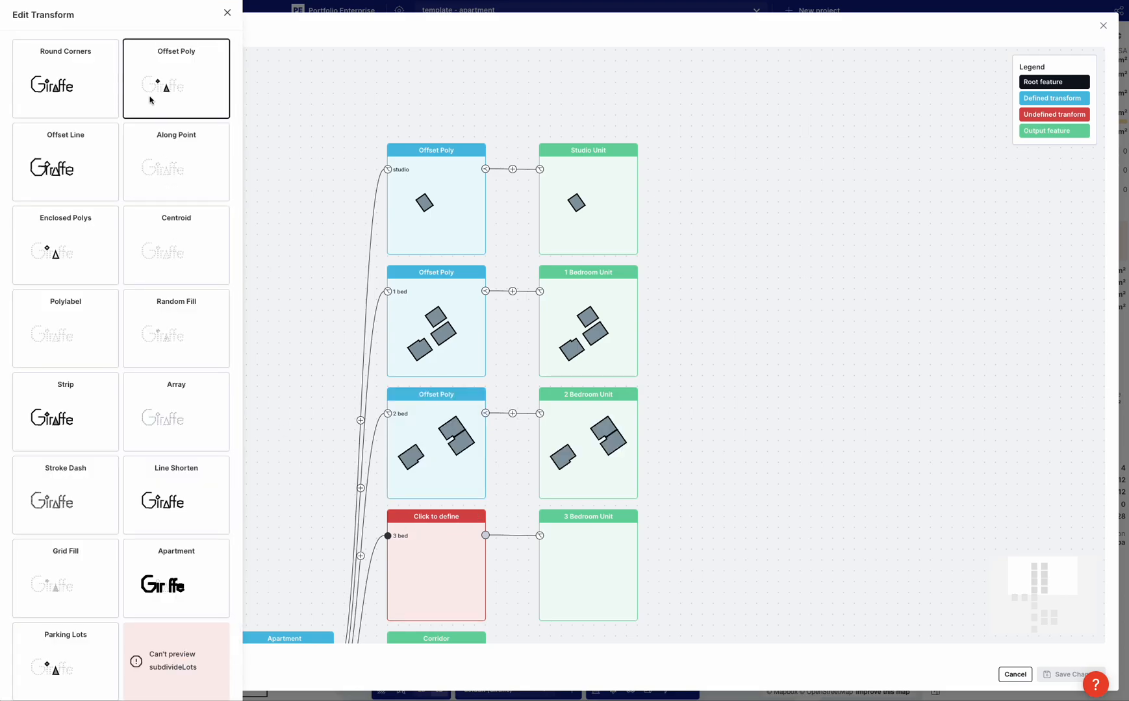
left_click(150, 101)
left_click(119, 123)
type("-0.1")
left_click(85, 129)
left_click_drag(319, 409, 340, 205)
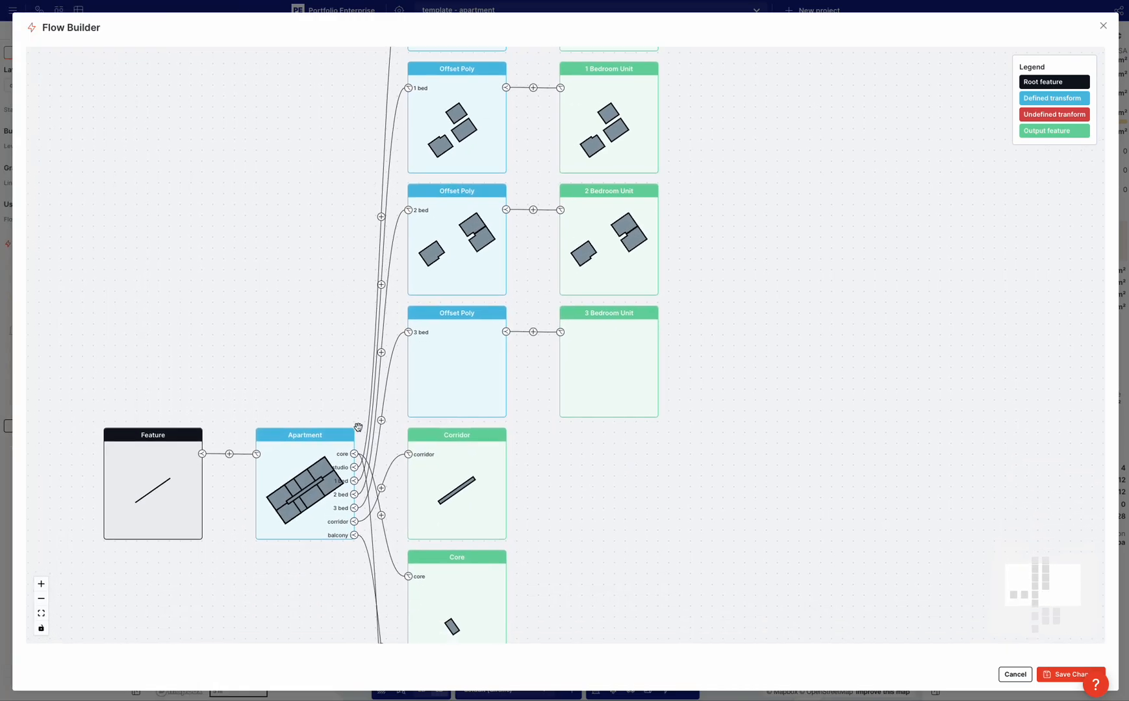
- Insert a transform before the Core output below Corridor and define it as Offset Poly with a slight inward distance
left_click_drag(564, 541, 529, 471)
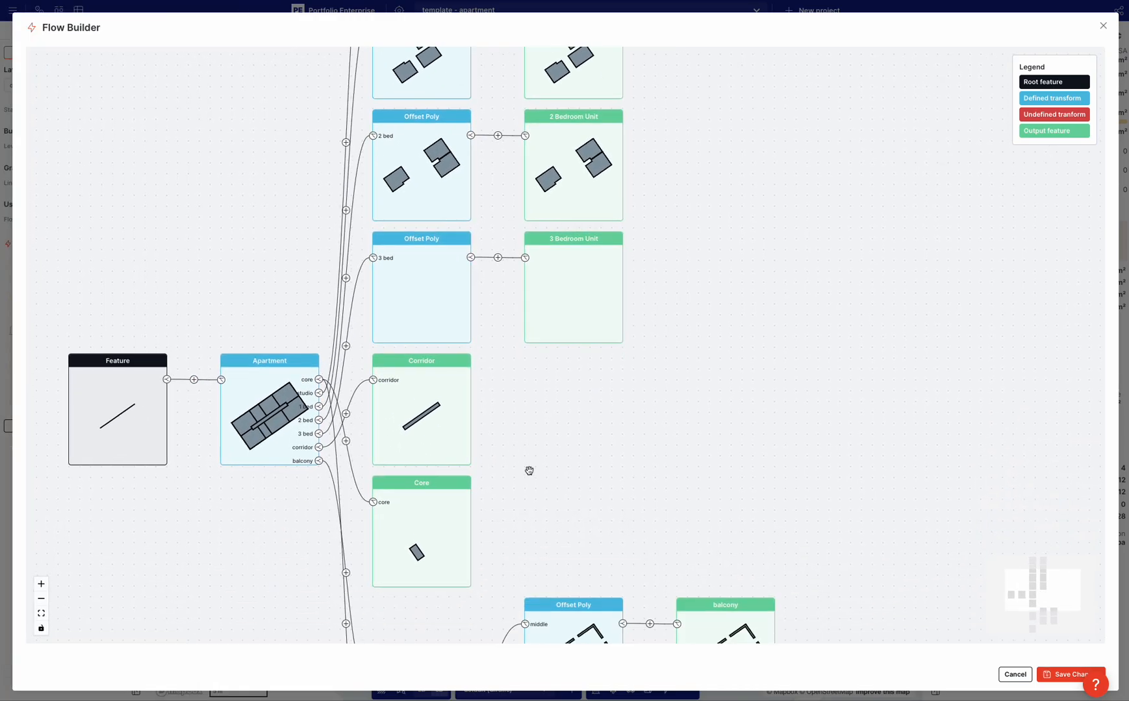
left_click(346, 442)
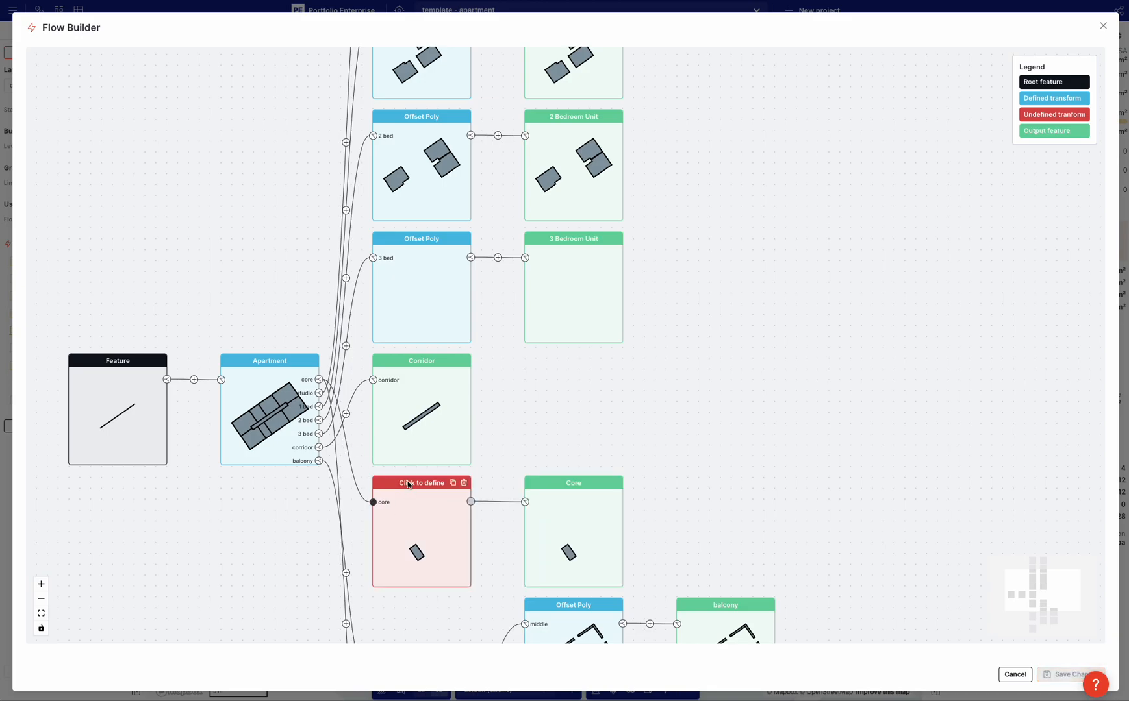
left_click(408, 484)
left_click(142, 81)
left_click(116, 123)
type("-5.0")
left_click(563, 398)
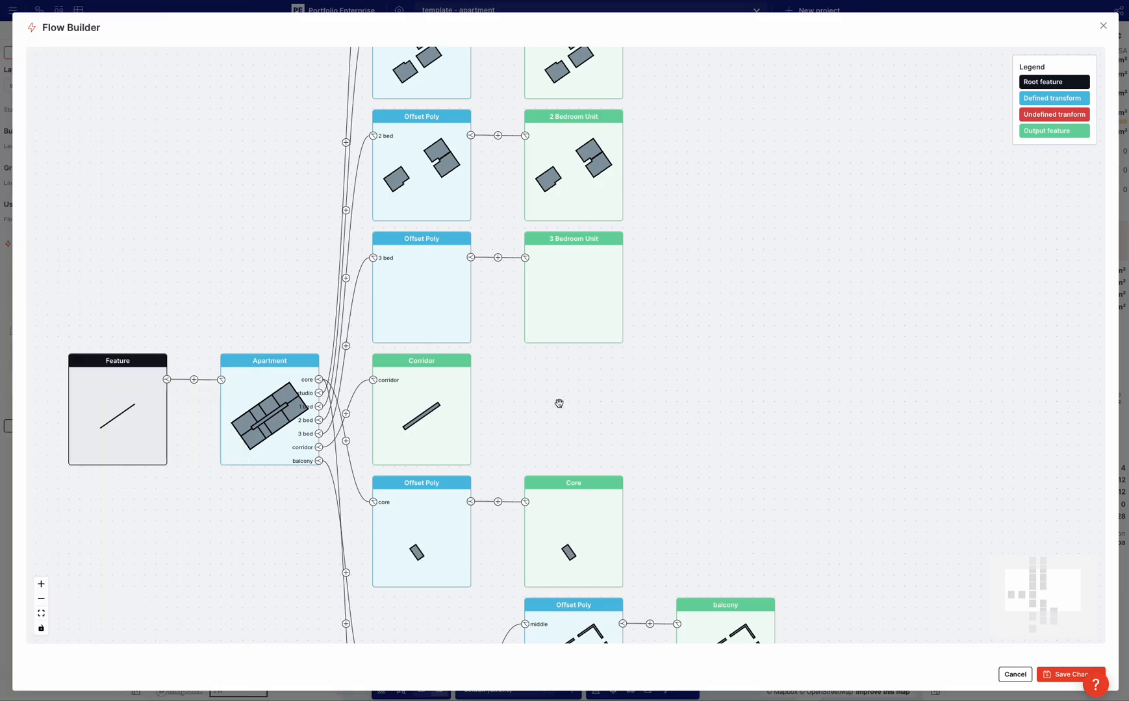
- Insert an Offset Poly transform with a distance of -0.1 m before the lowest Core output and save the flow
left_click_drag(563, 398, 542, 234)
left_click_drag(494, 435, 509, 262)
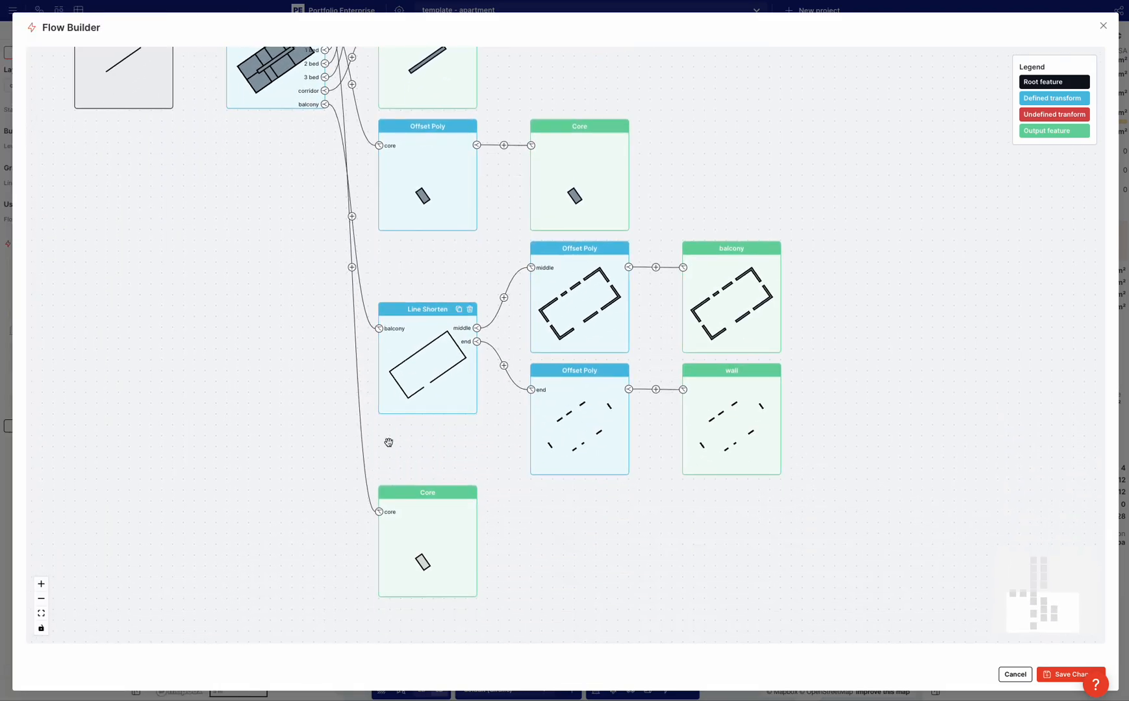
left_click(352, 268)
left_click(428, 501)
left_click(147, 93)
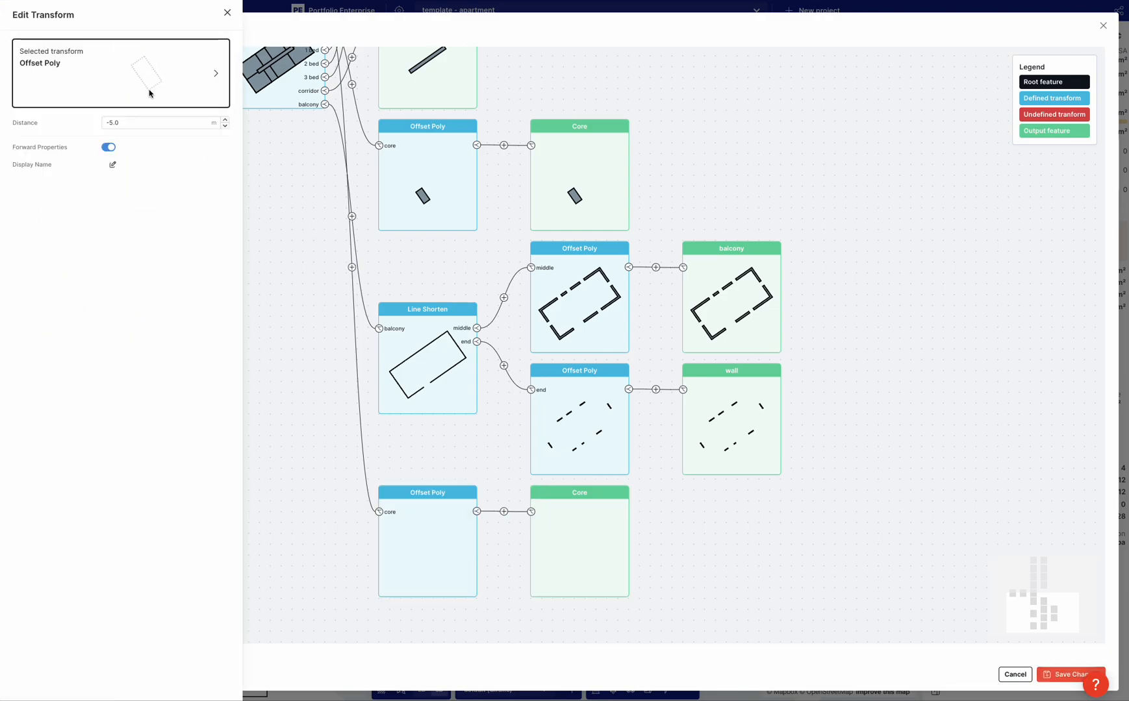
double_click(131, 122)
type("-0.1")
left_click(671, 488)
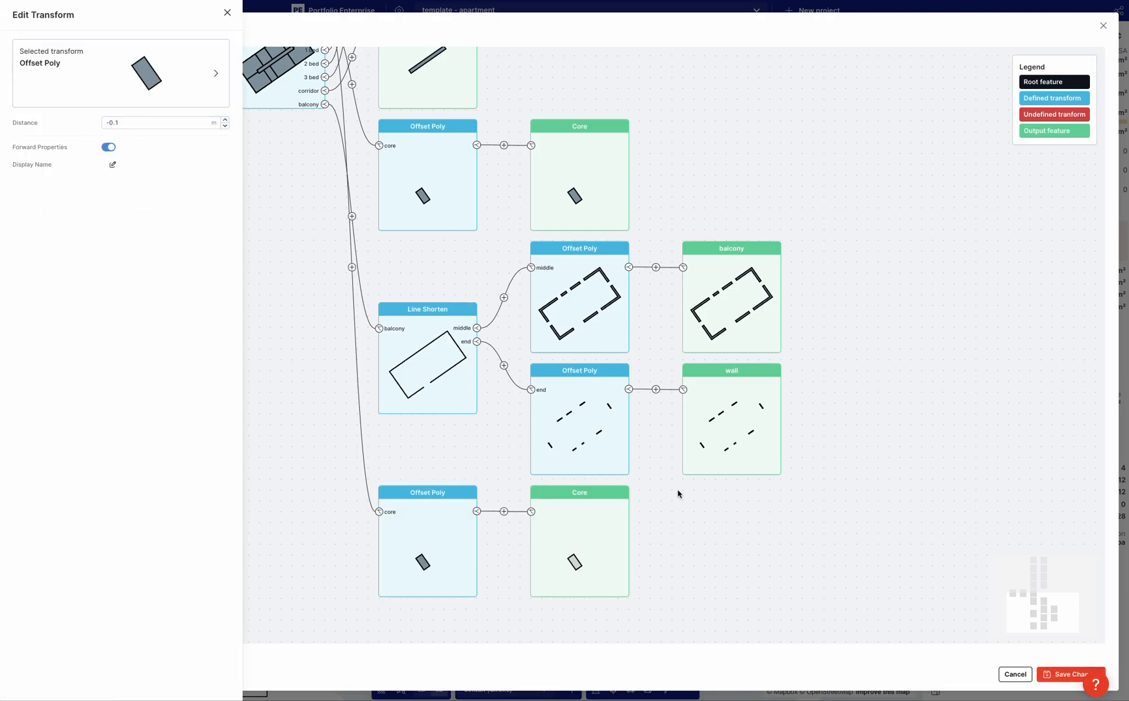
left_click(1055, 680)
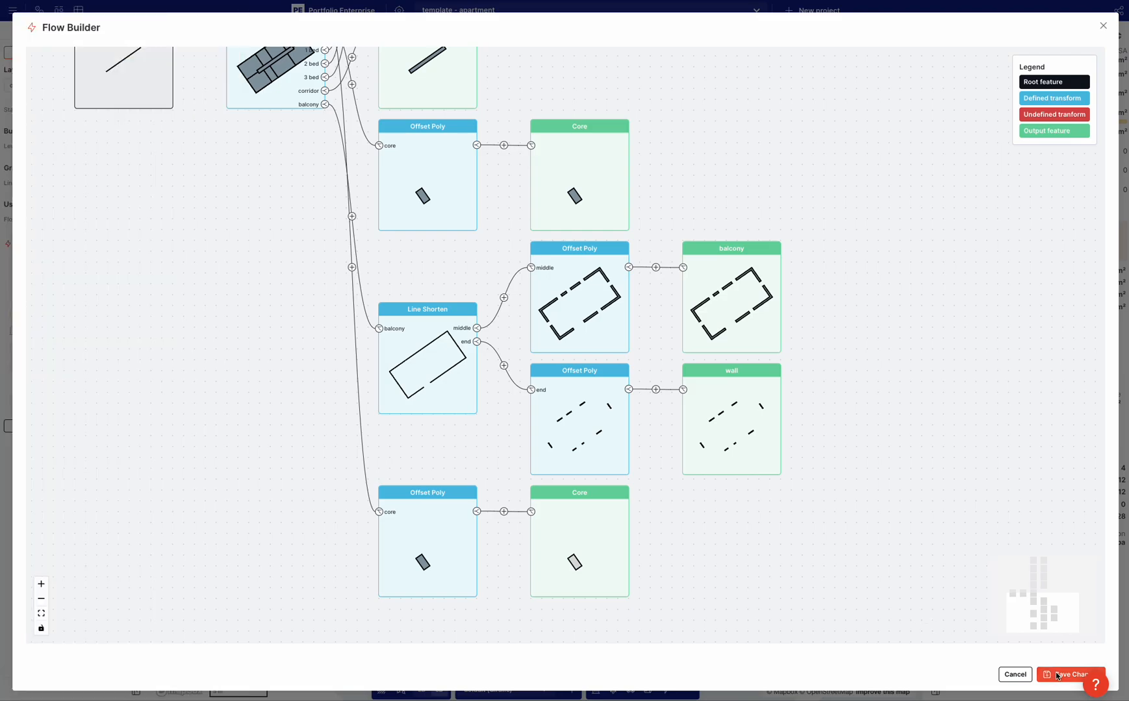
- In 2D, measure the gap between the studio and its neighbouring unit where they meet the corridor
right_click_drag(534, 346, 570, 393)
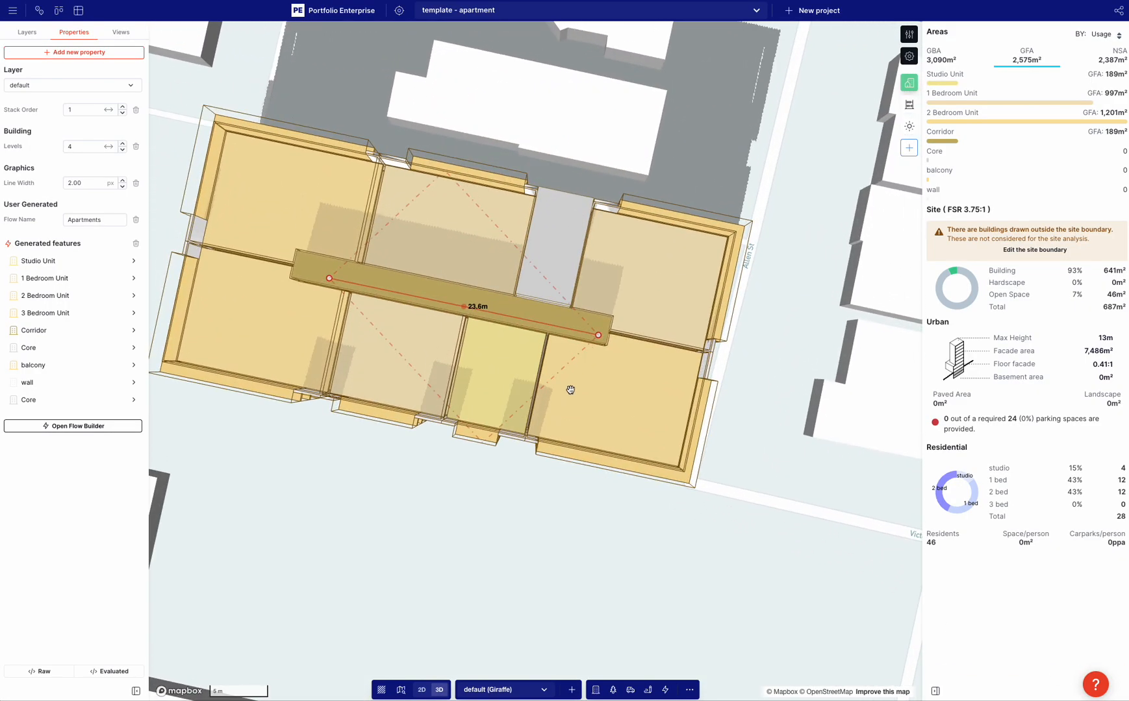
scroll(544, 332, "up", 5)
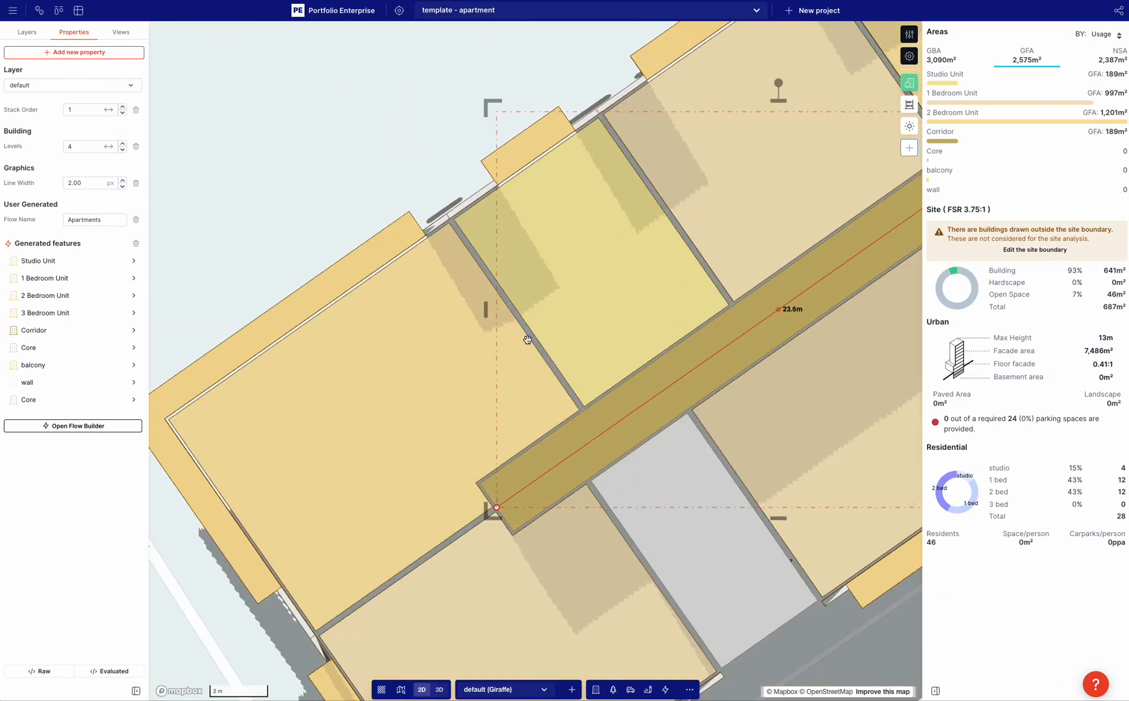
scroll(528, 341, "up", 5)
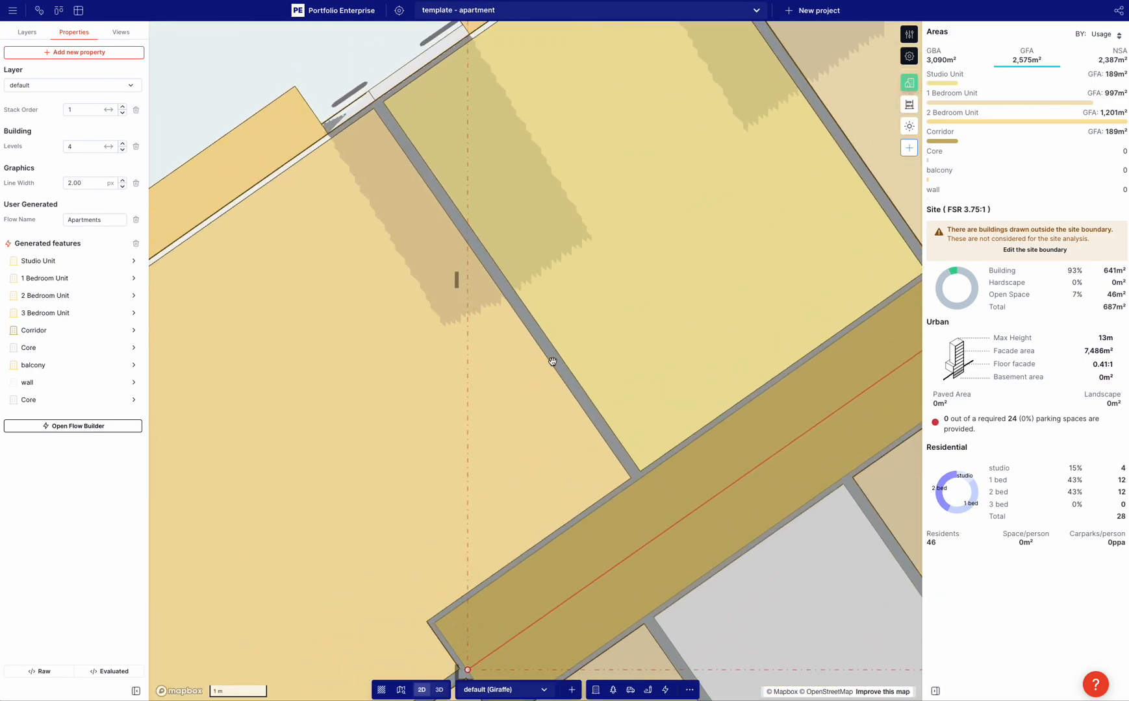
scroll(602, 451, "up", 5)
key("m")
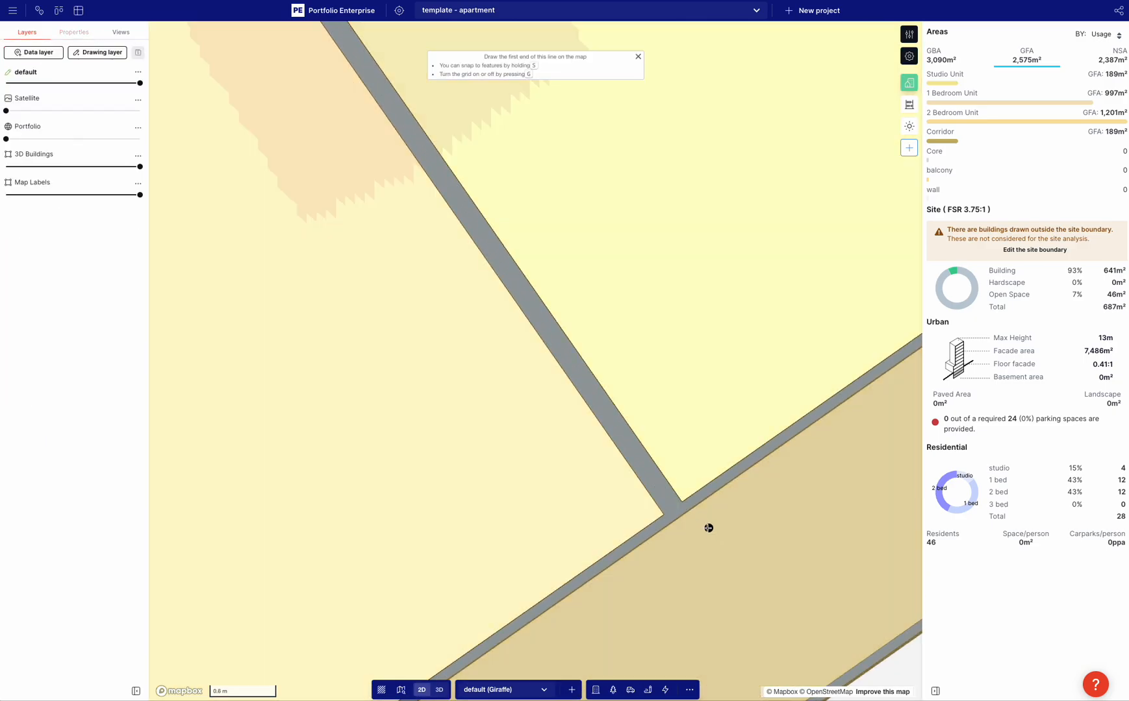
left_click(682, 502)
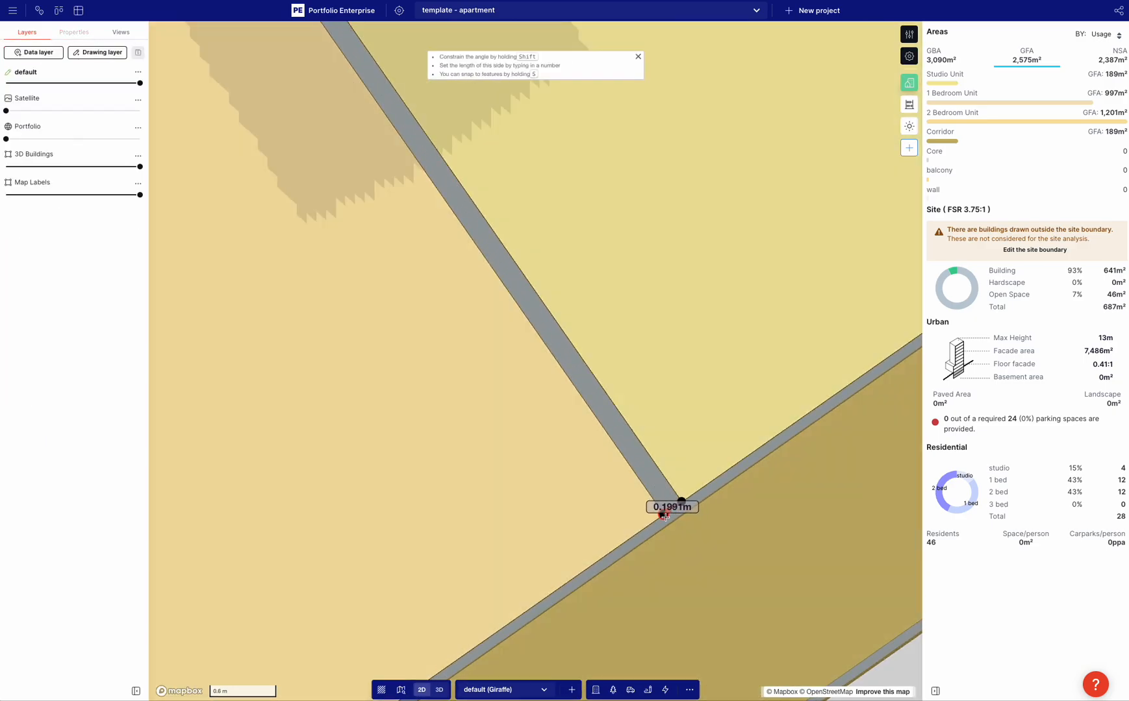
key("Escape")
scroll(664, 515, "down", 5)
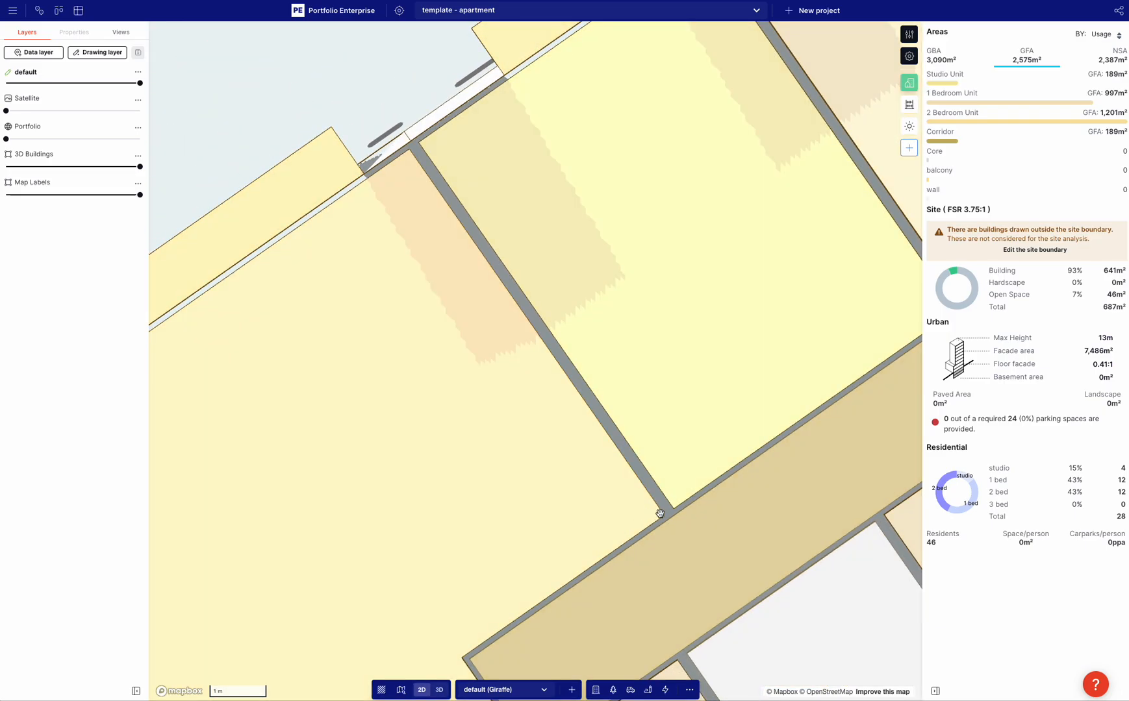
- Examine the gaps between units, the balconies and the facade walls in 3D from above and at eye level
right_click_drag(391, 364, 512, 434)
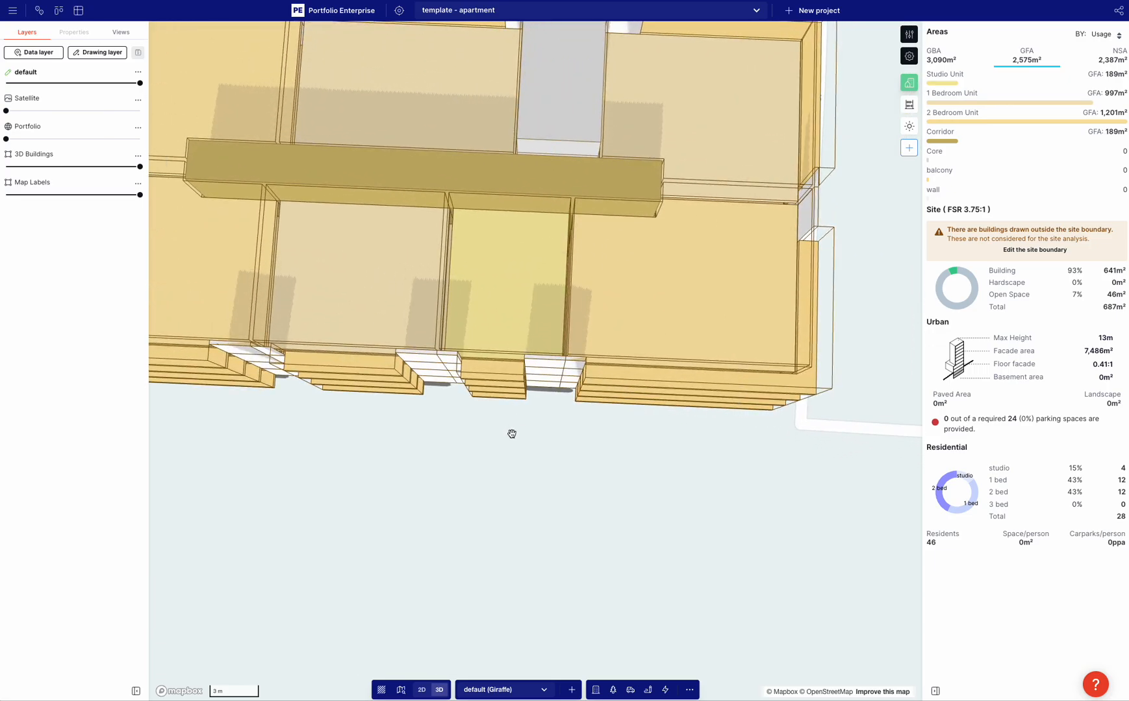
right_click_drag(512, 434, 489, 356)
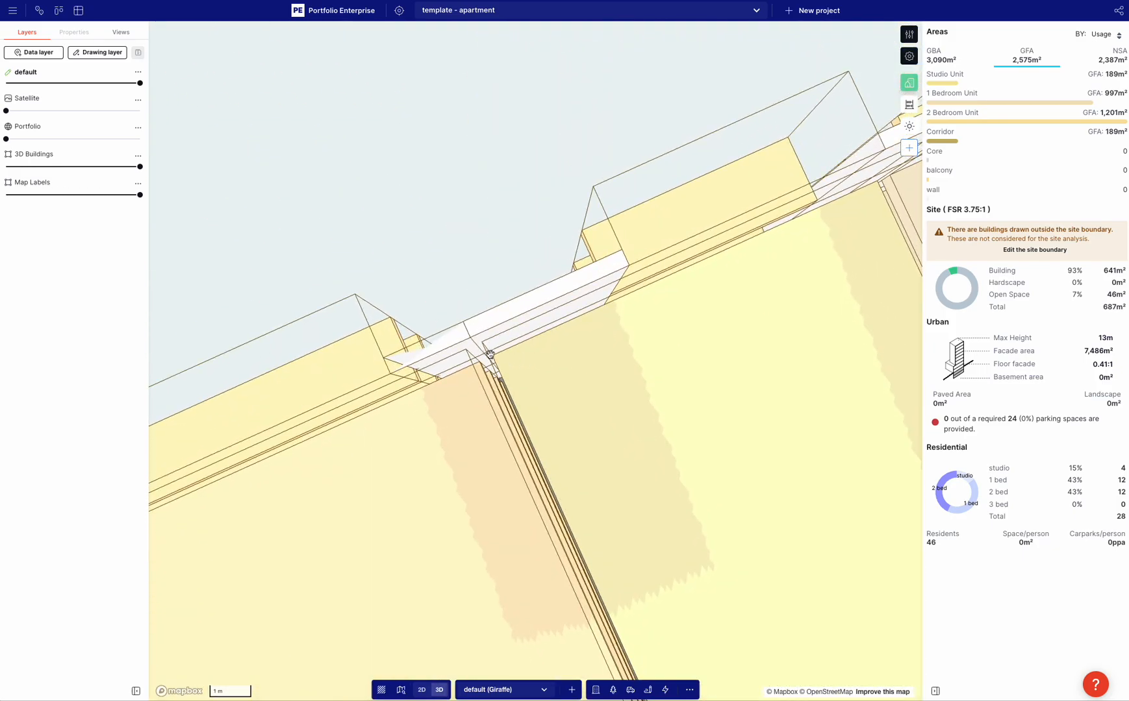
left_click_drag(485, 372, 496, 177)
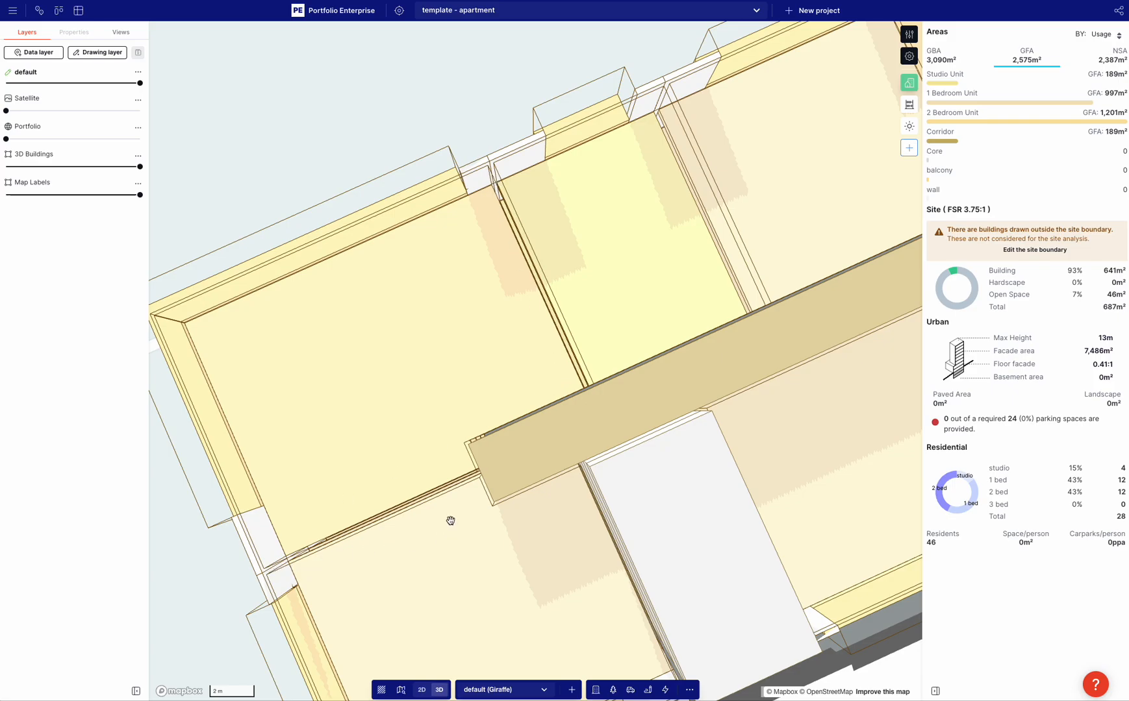
scroll(390, 416, "down", 5)
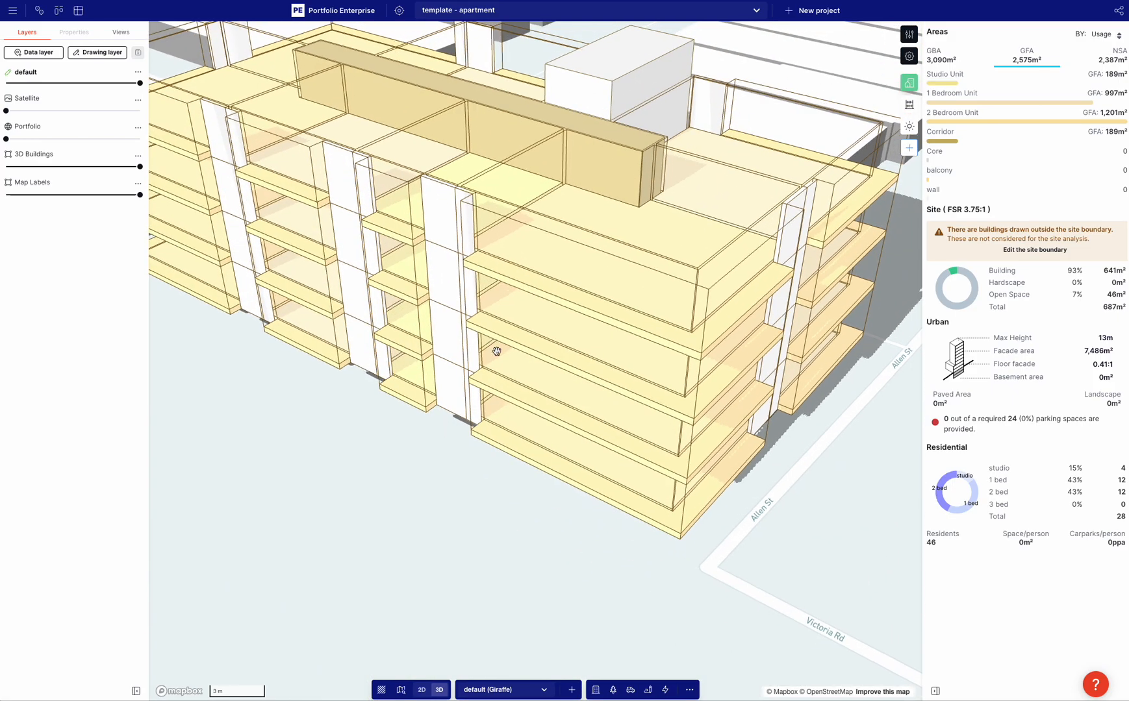
right_click_drag(460, 293, 482, 265)
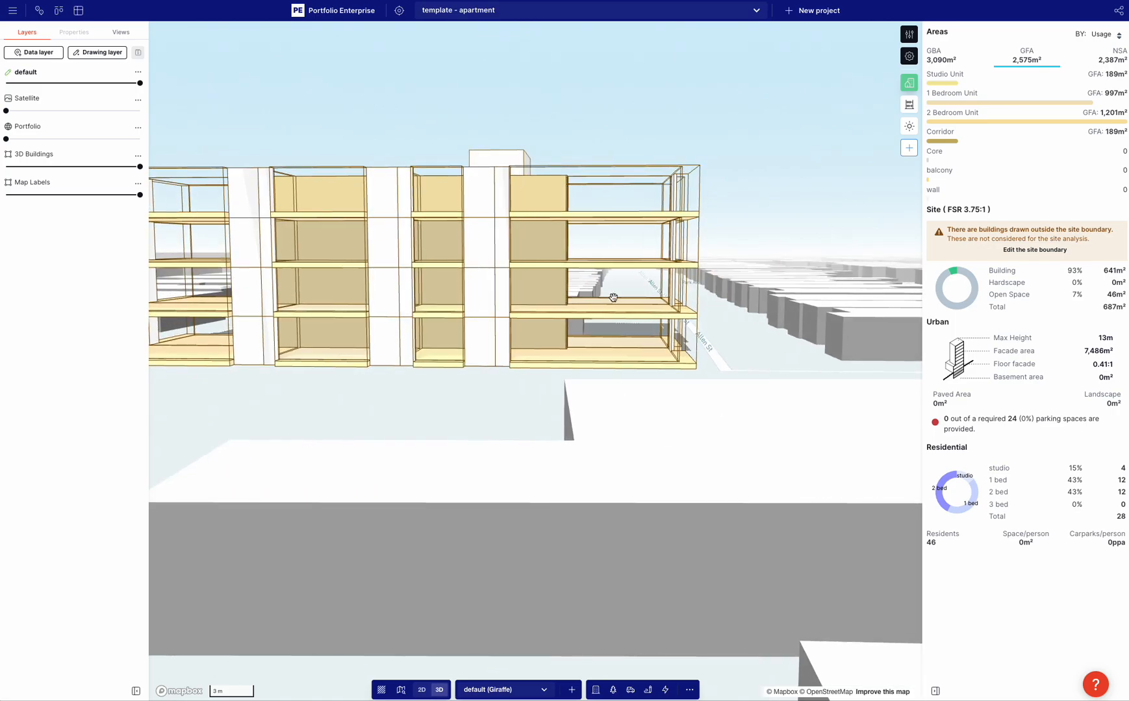
scroll(621, 287, "up", 5)
right_click_drag(718, 353, 707, 351)
right_click_drag(639, 375, 614, 388)
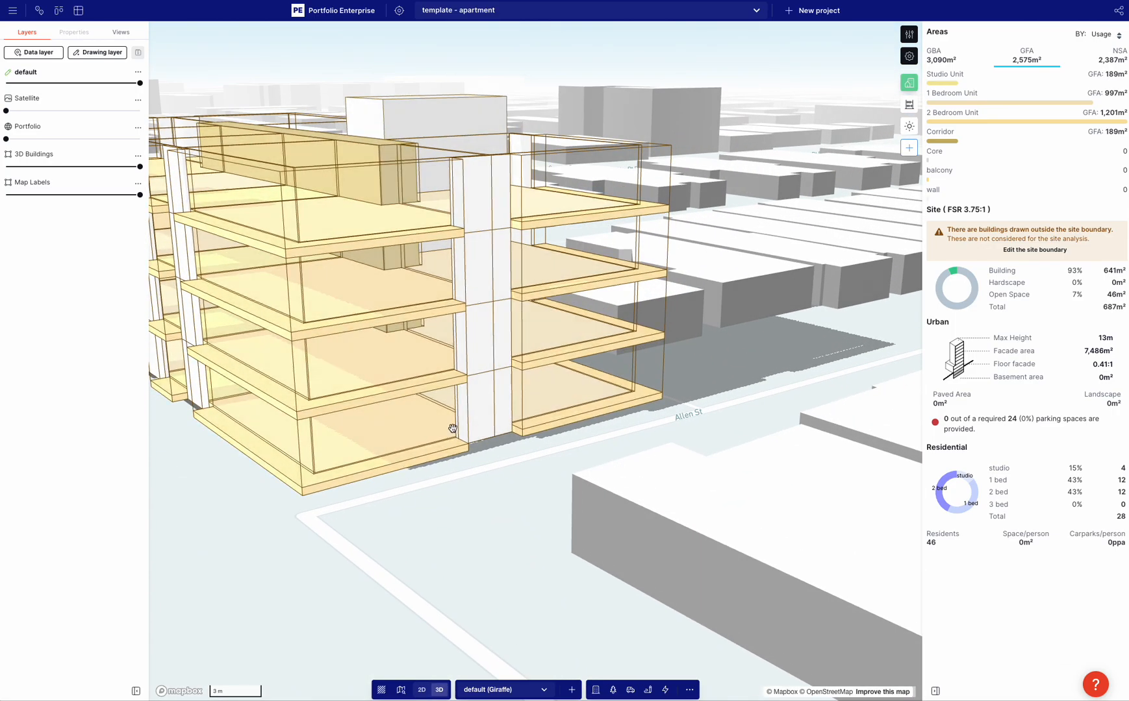
right_click_drag(536, 411, 460, 384)
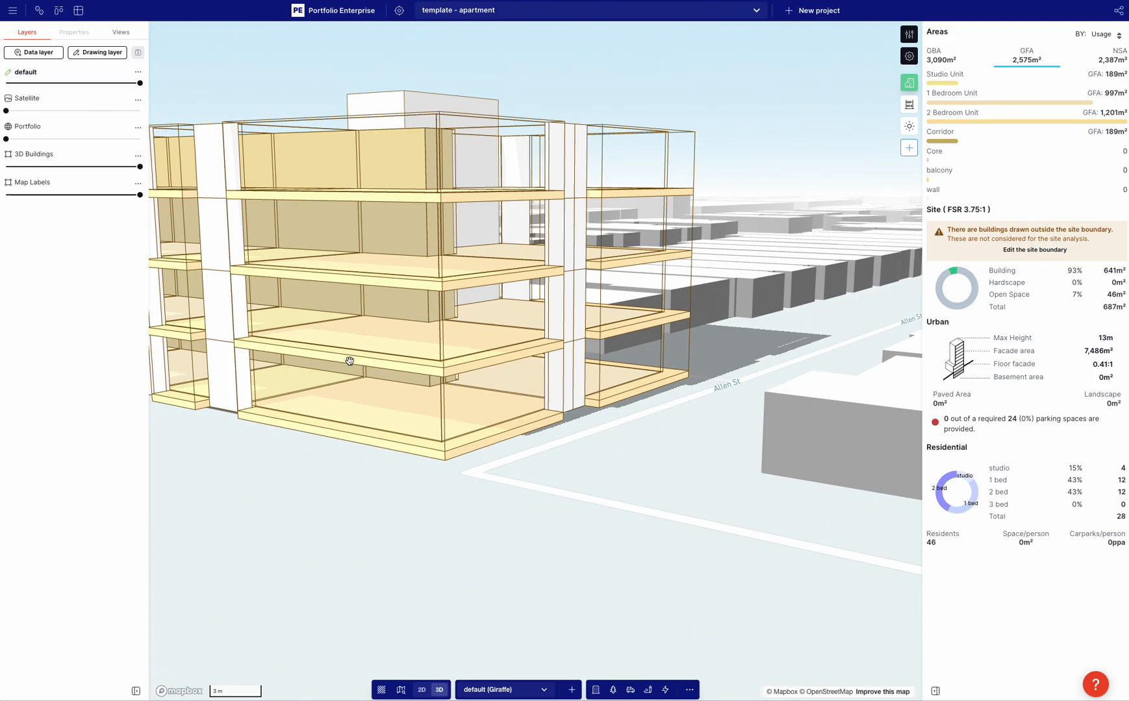
- In the building's flow, duplicate the Line Shorten branch and delete the copy's middle branch with its balcony output
left_click(241, 343)
left_click(90, 425)
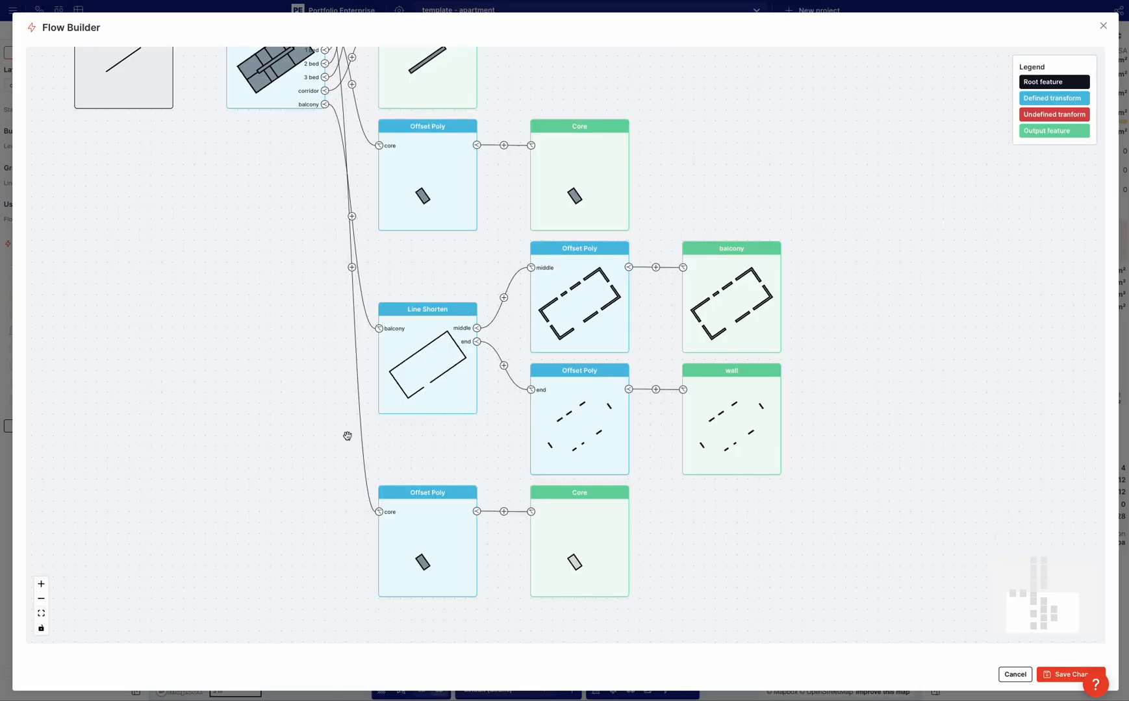
left_click_drag(322, 387, 318, 403)
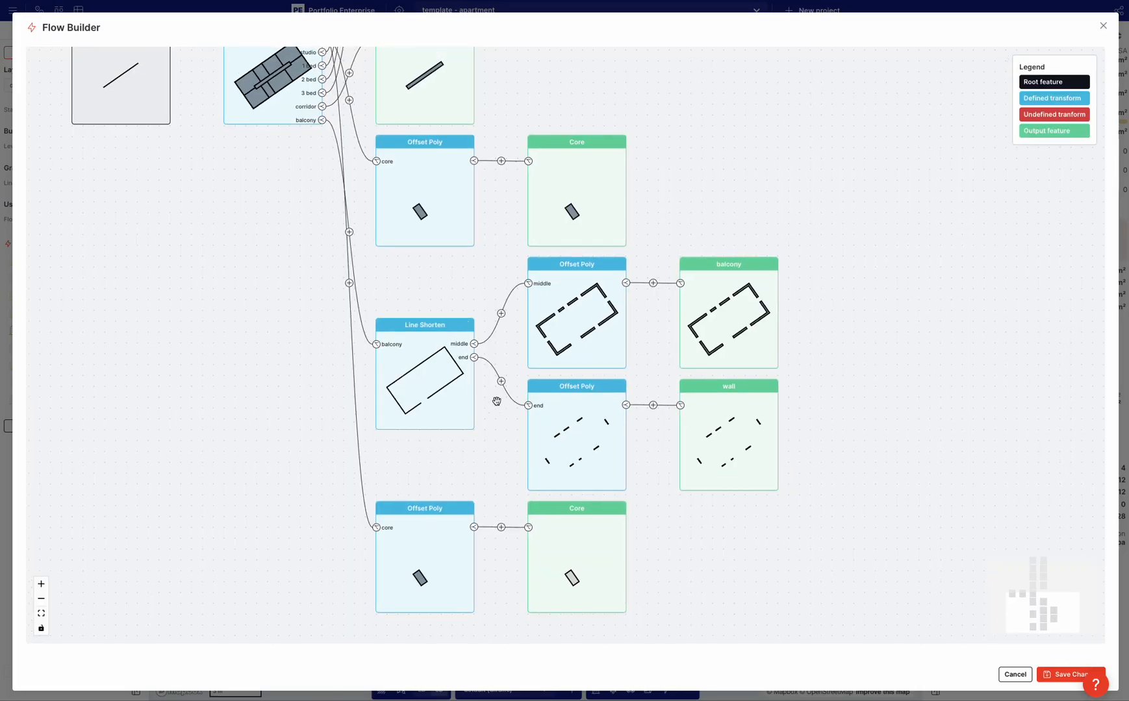
left_click_drag(730, 504, 745, 467)
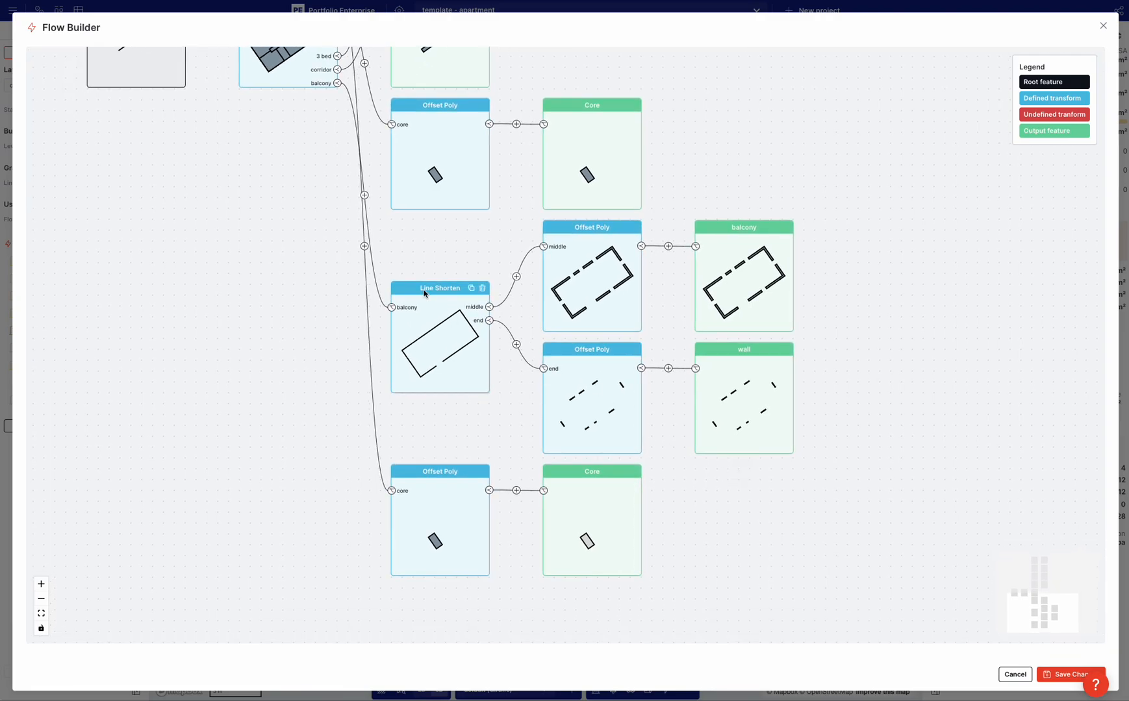
left_click(392, 308)
scroll(307, 470, "down", 4)
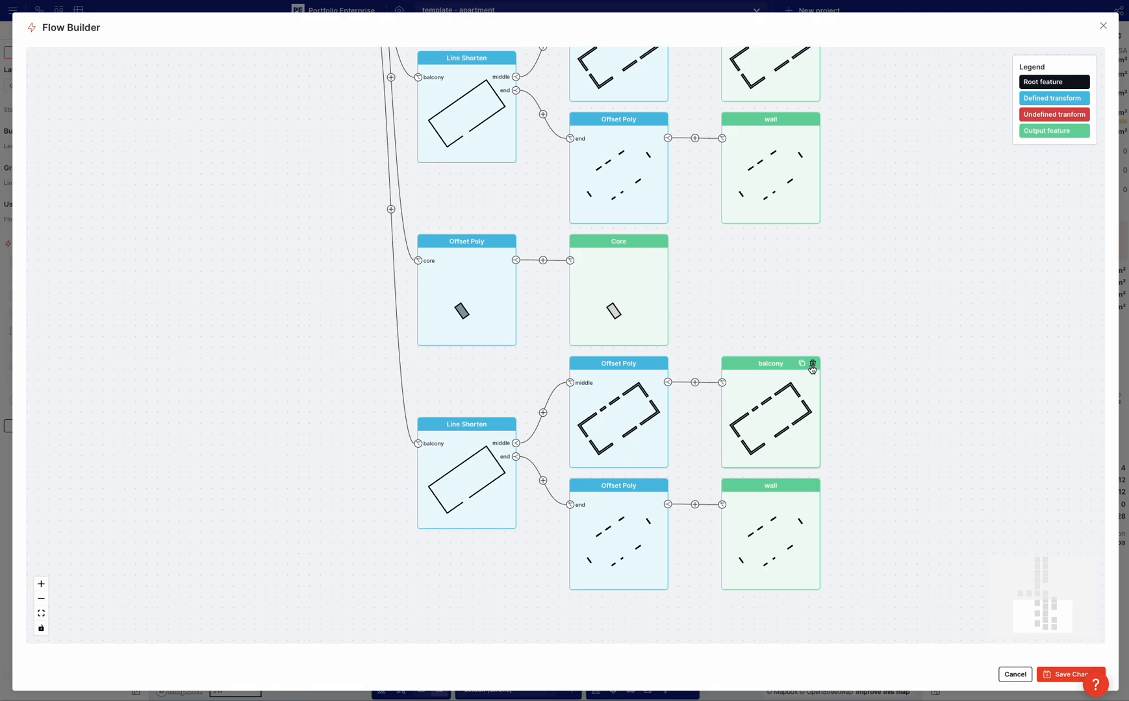
left_click(813, 364)
- Set the duplicated Line Shorten's start offset to 0.1 m and reduce its end offset
left_click(471, 409)
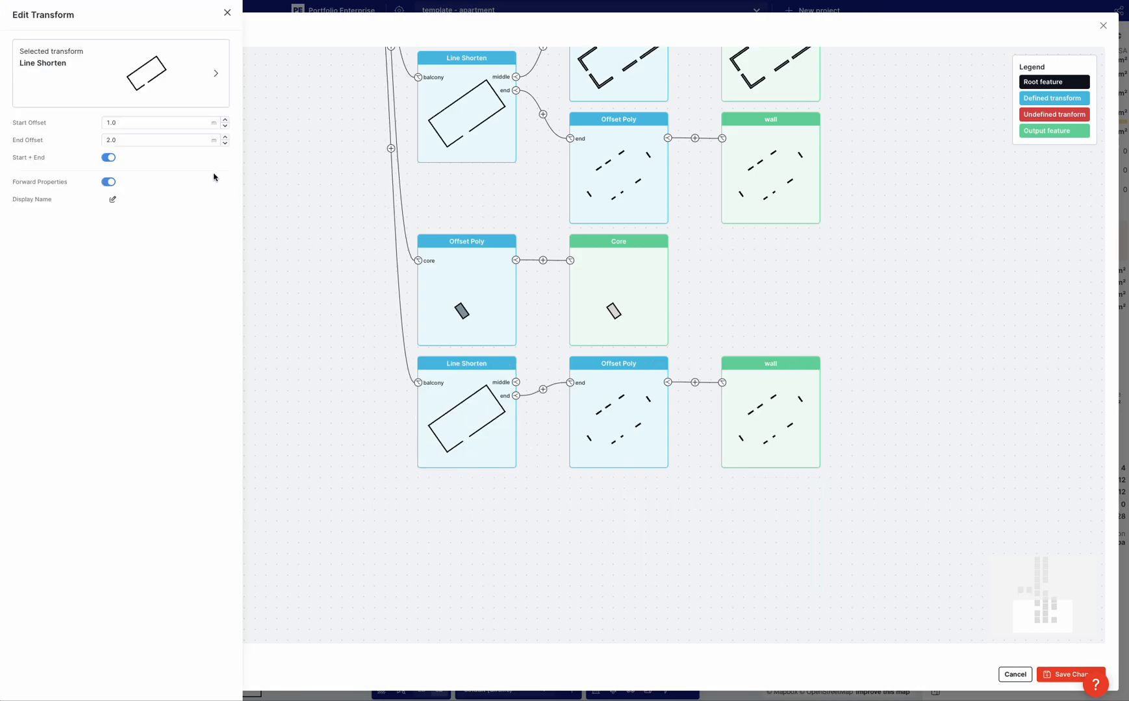
left_click(121, 125)
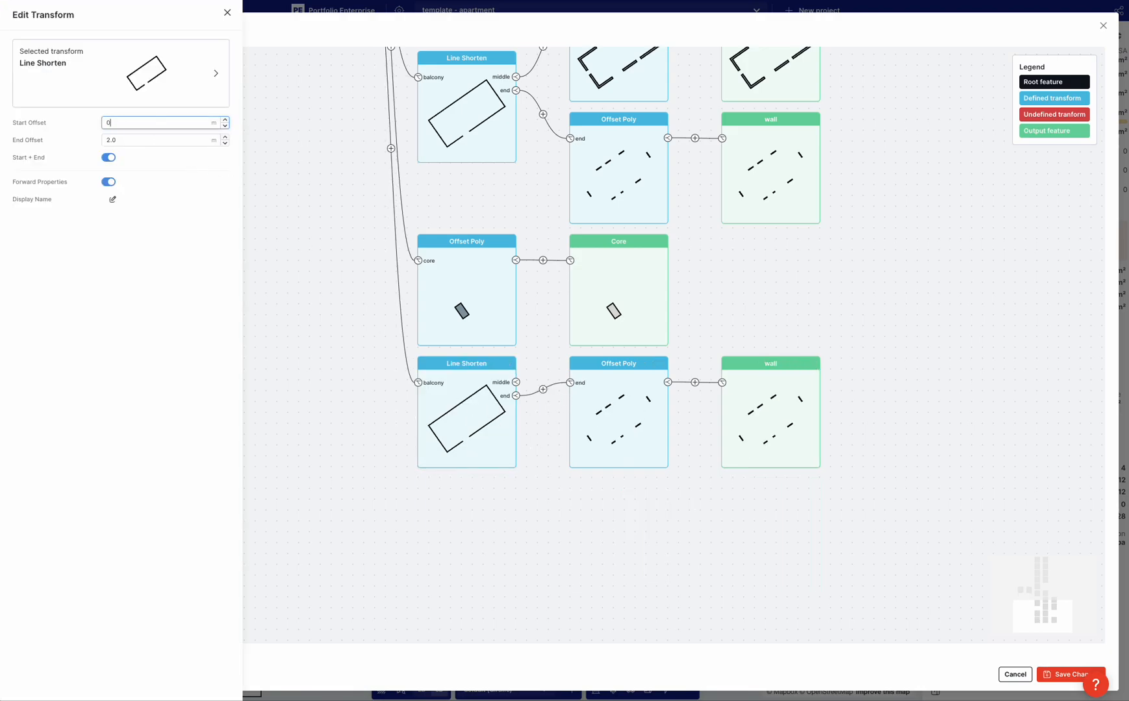
key("Tab")
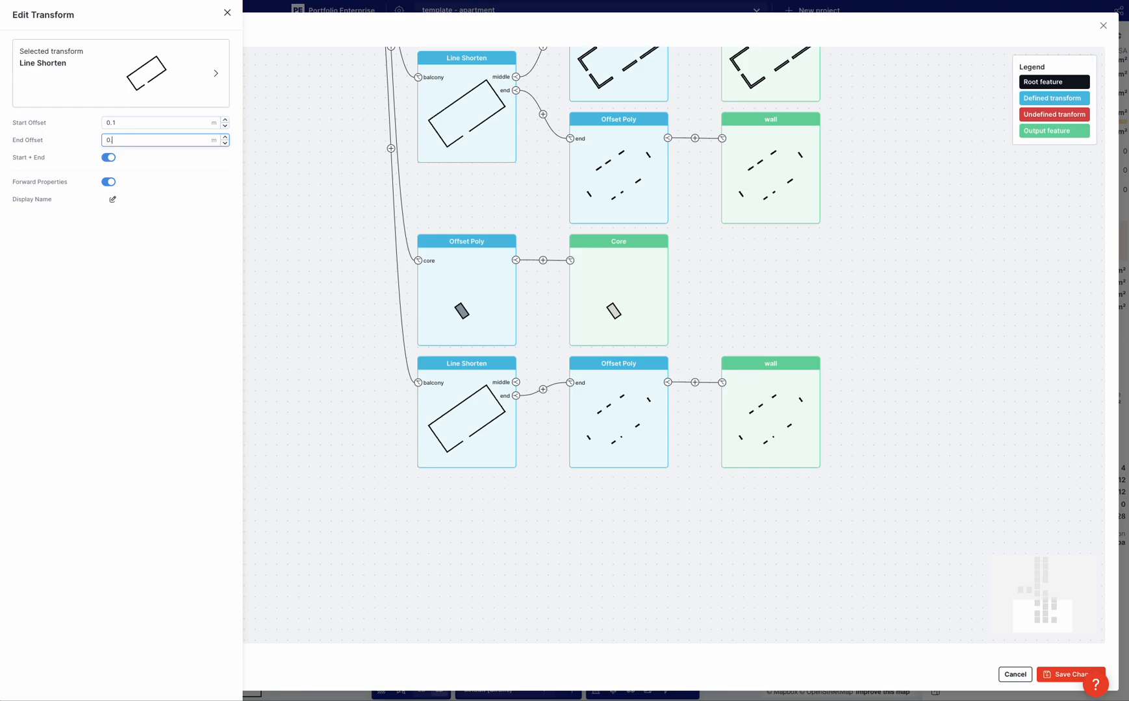
- Set the duplicated wall's Offset Poly to a distance of 8.0 m with the offset side right, and save the flow
left_click(610, 371)
left_click(615, 375)
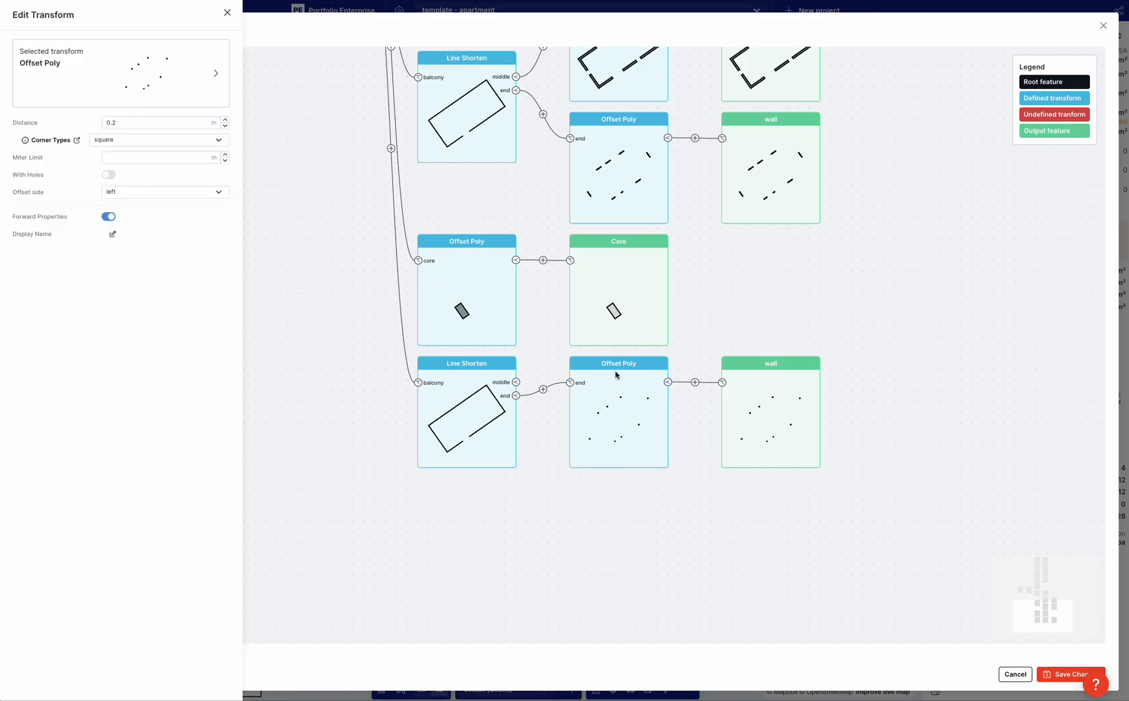
double_click(134, 123)
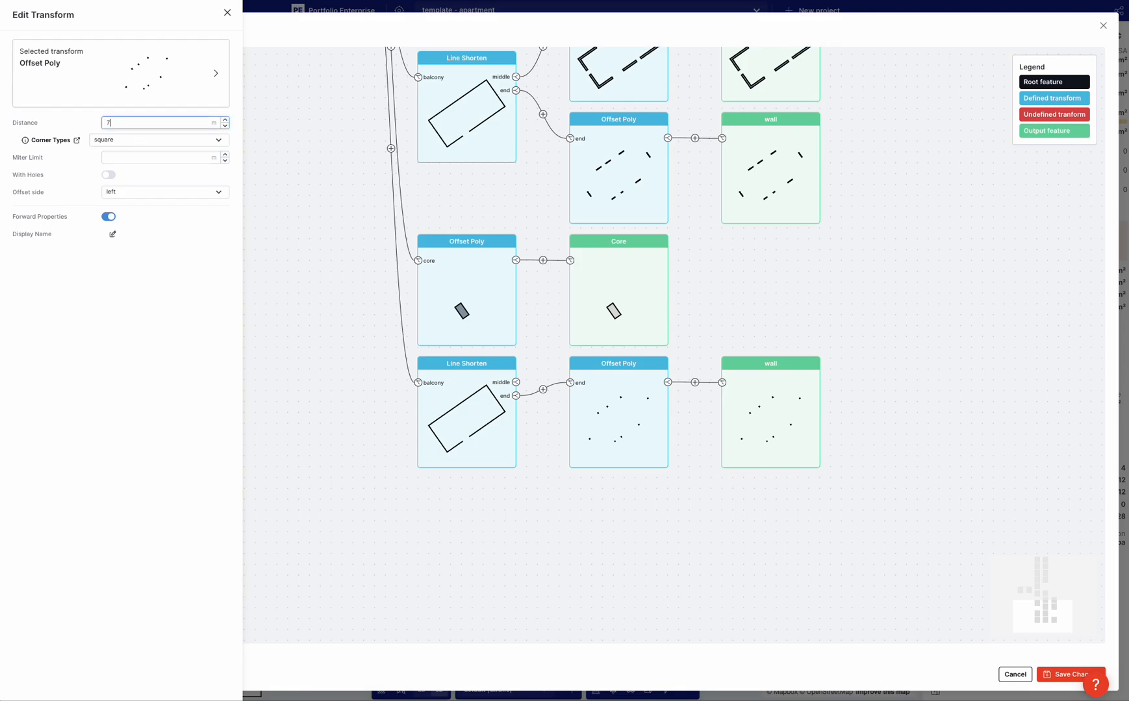
left_click(111, 196)
left_click(116, 203)
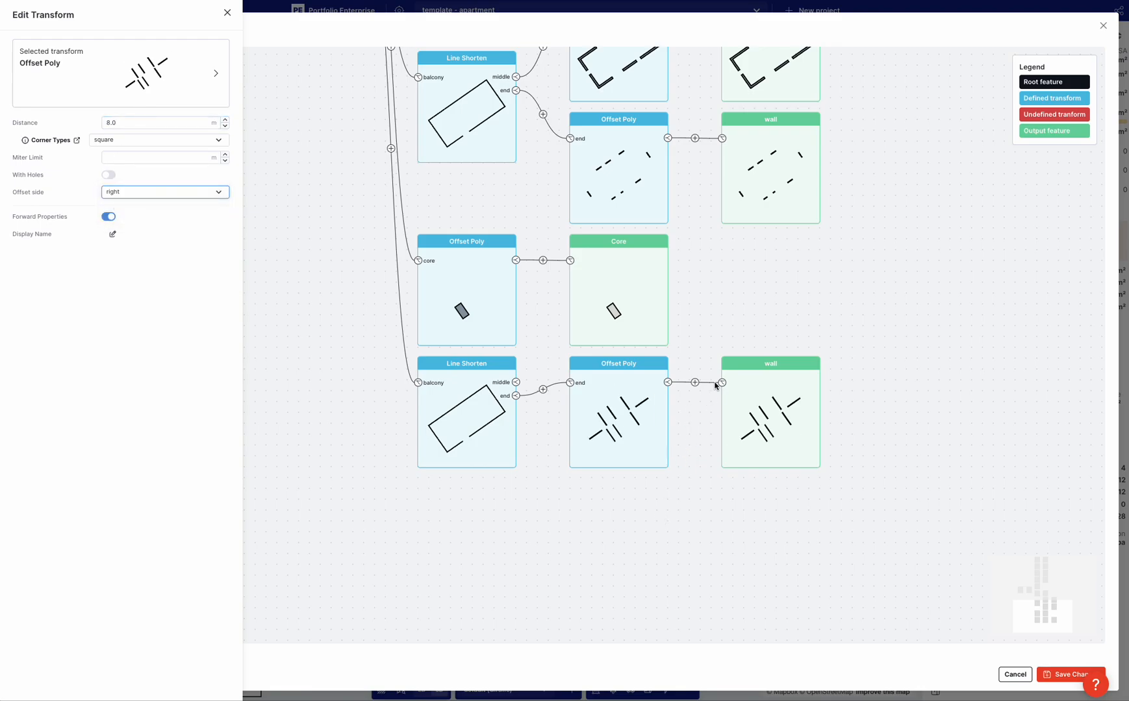
left_click(1046, 677)
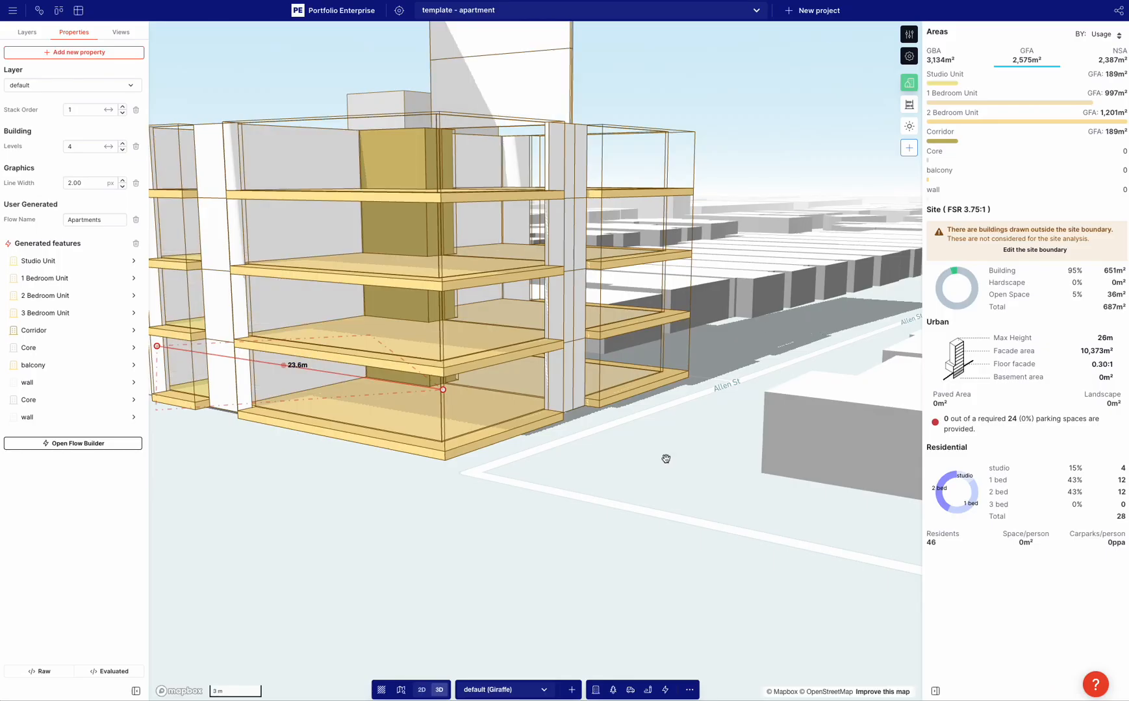
- Examine the walls between units and at the building's ends in 3D from several sides
right_click_drag(710, 415, 693, 473)
scroll(693, 474, "down", 5)
right_click_drag(524, 535, 567, 519)
left_click(686, 527)
right_click_drag(686, 528, 588, 485)
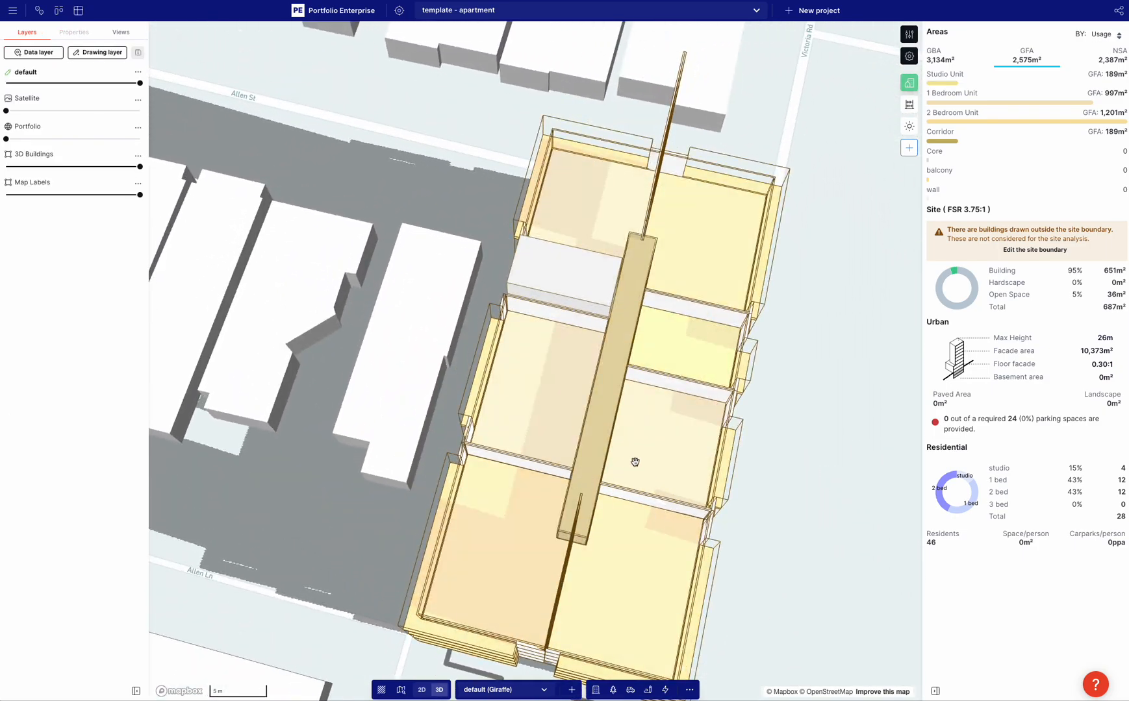
right_click_drag(688, 385, 658, 396)
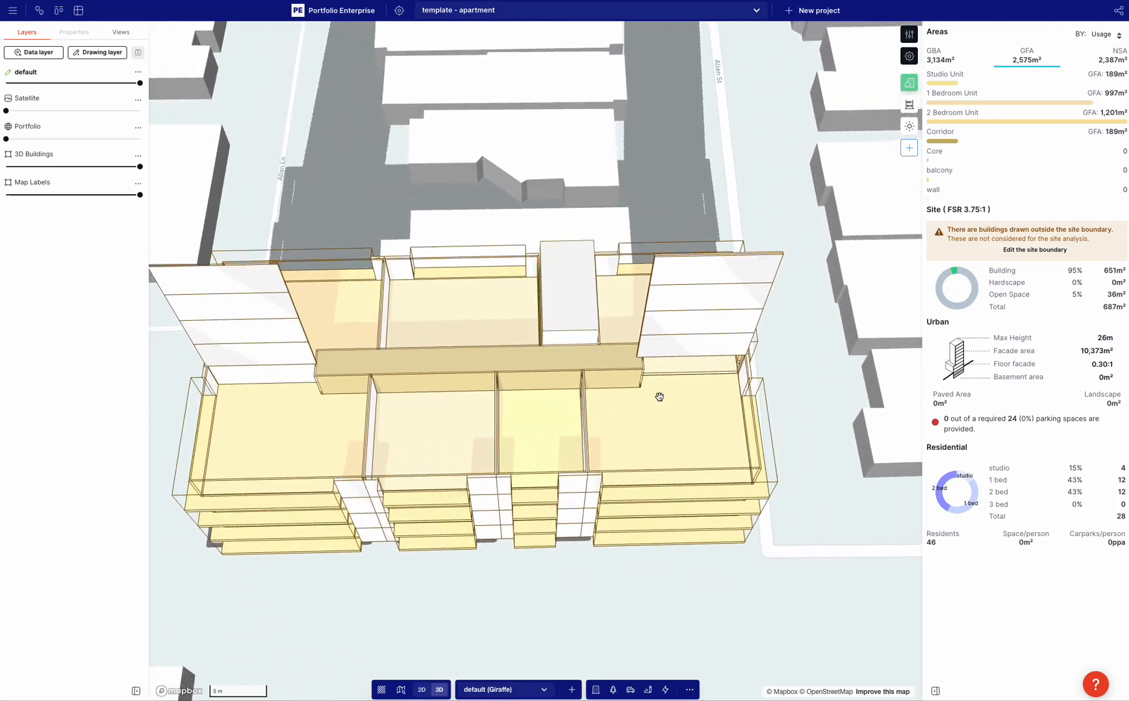
- Set both the start depth and end depth of the building's Apartment transform to 8.0 m
left_click(422, 393)
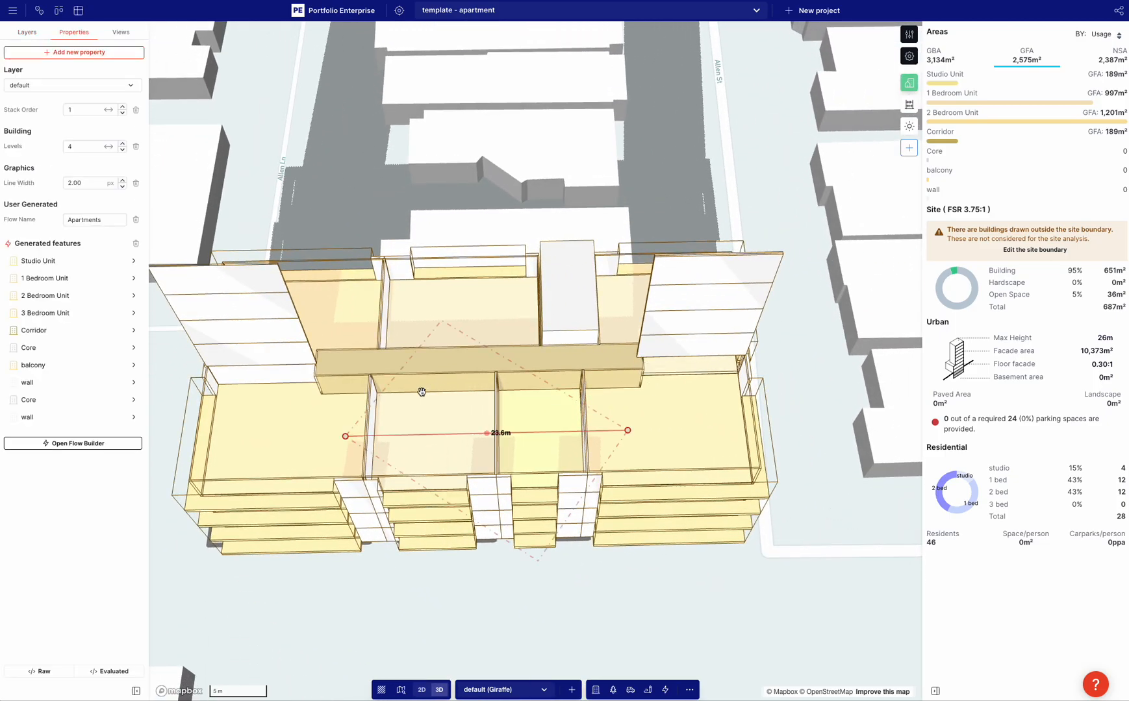
left_click(58, 296)
left_click(72, 43)
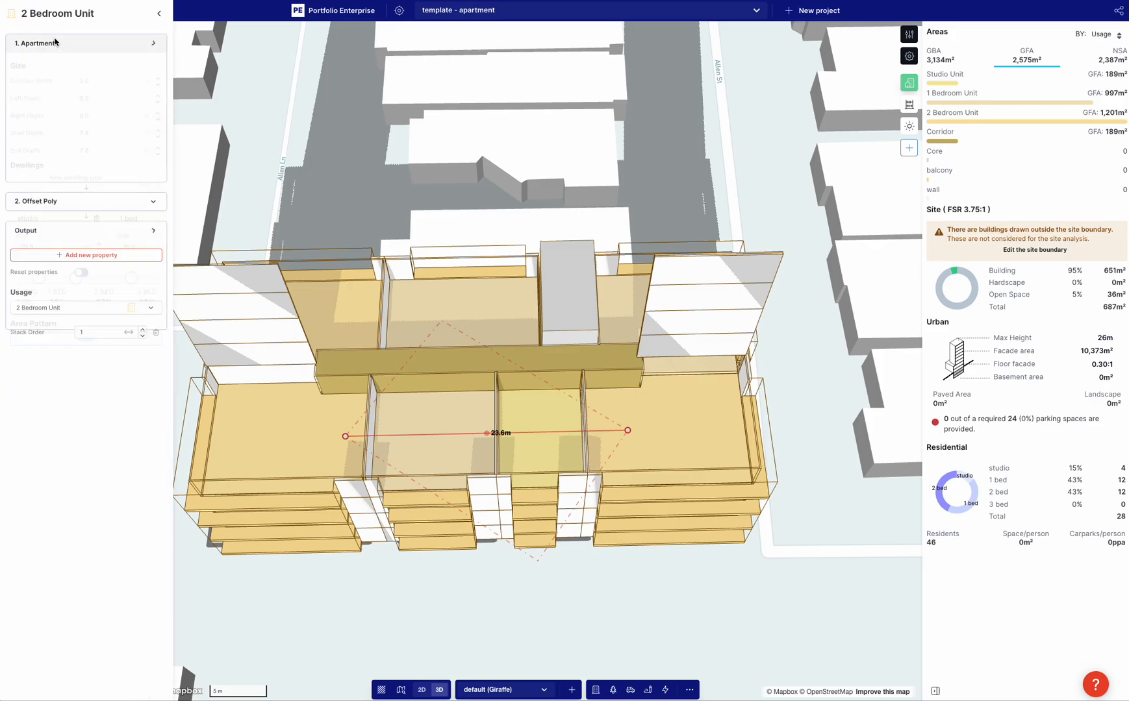
left_click(98, 132)
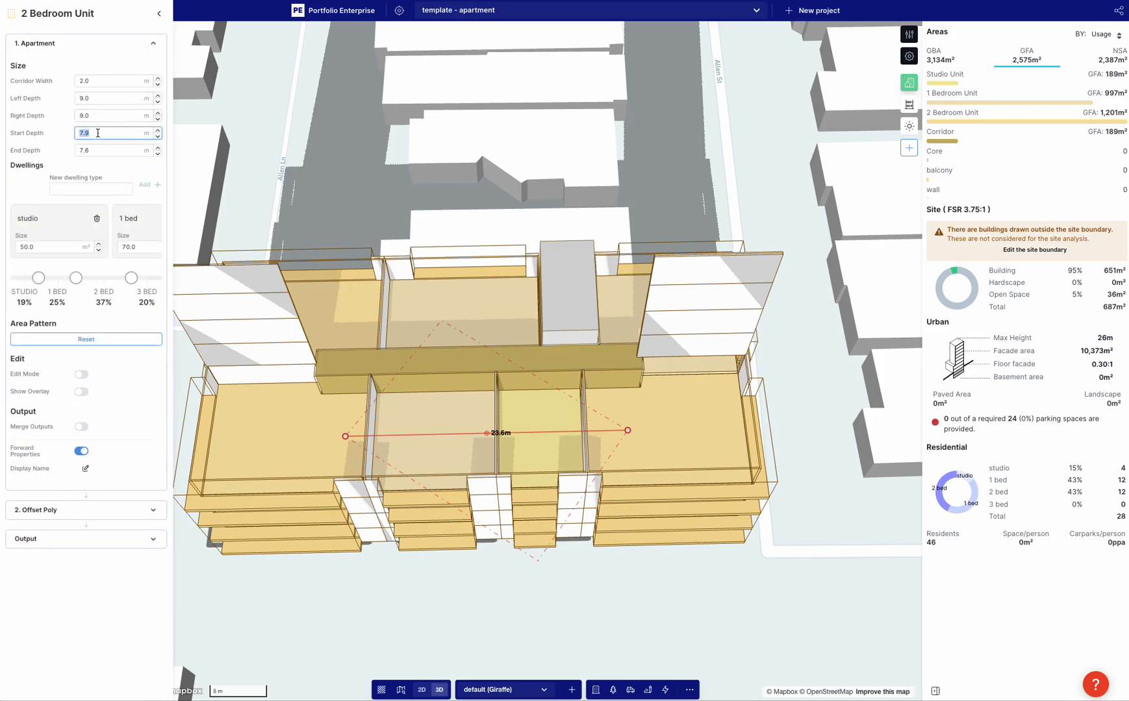
type("8")
key("Tab")
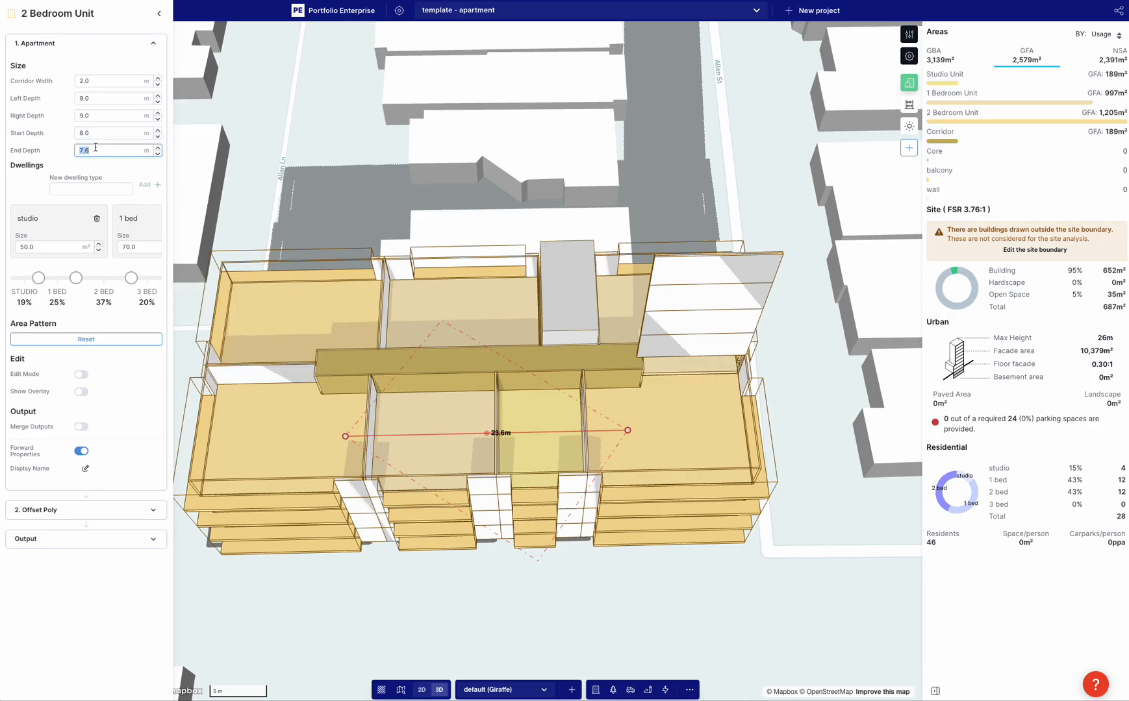
type("8")
key("Return")
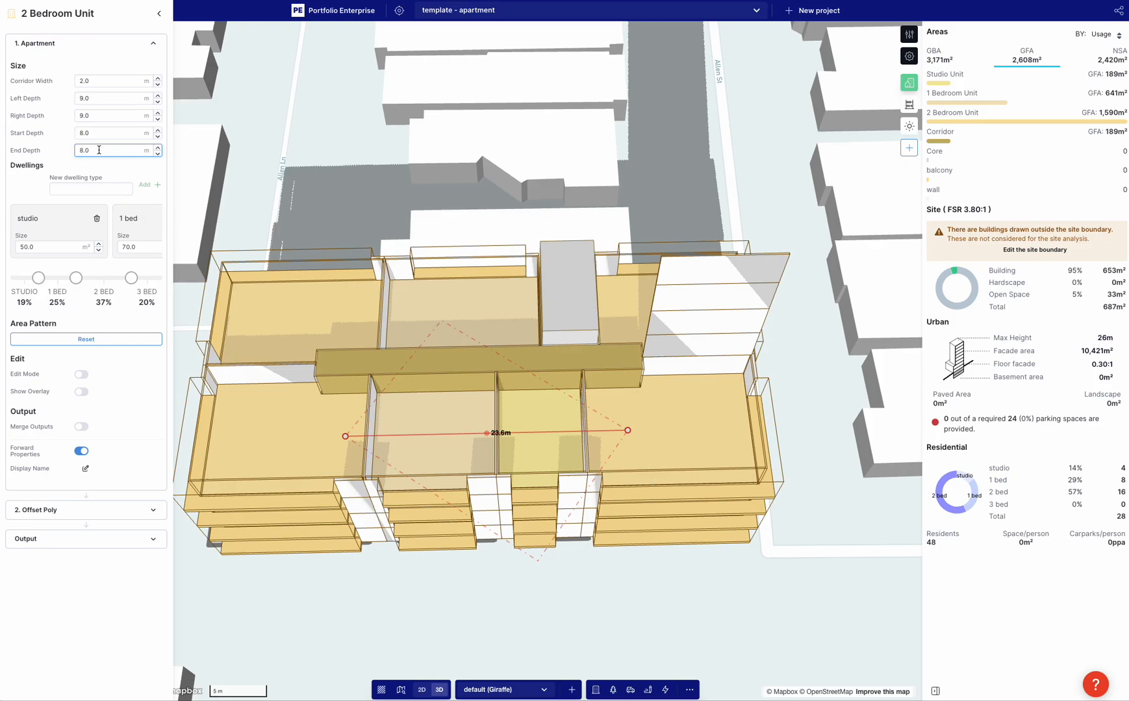
key("Return")
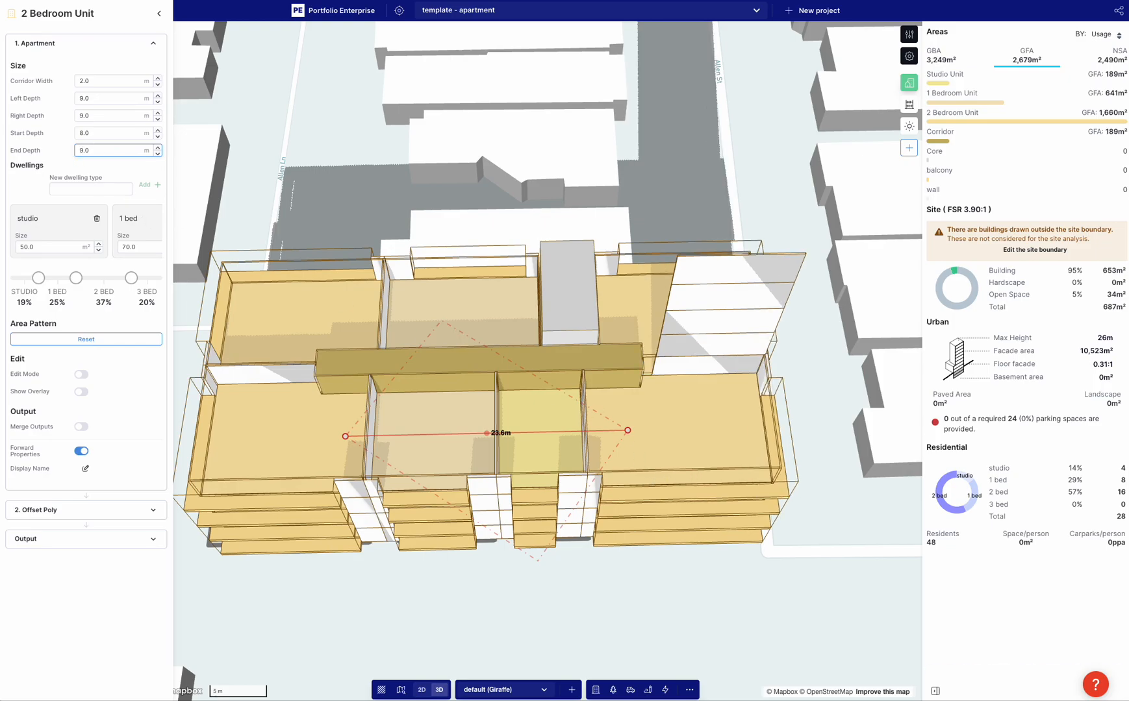
left_click(793, 388)
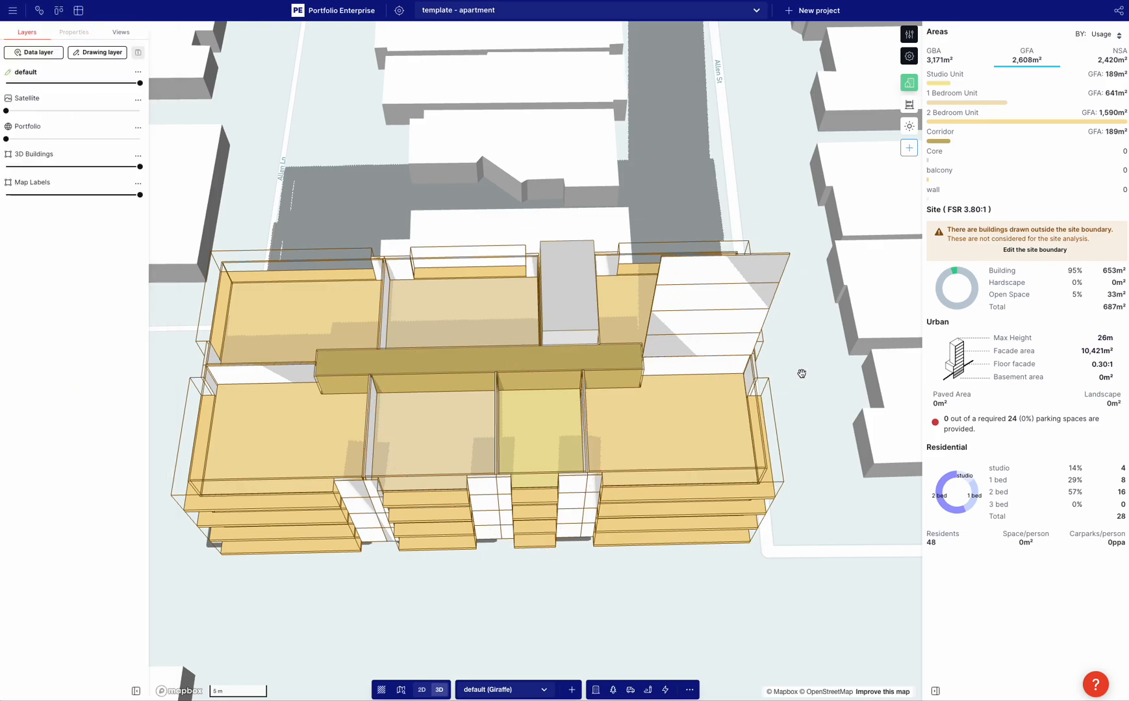
- Examine the walls and their junctions at the building's Allen St end in plan and in 3D
right_click_drag(799, 376, 756, 350)
scroll(521, 353, "up", 5)
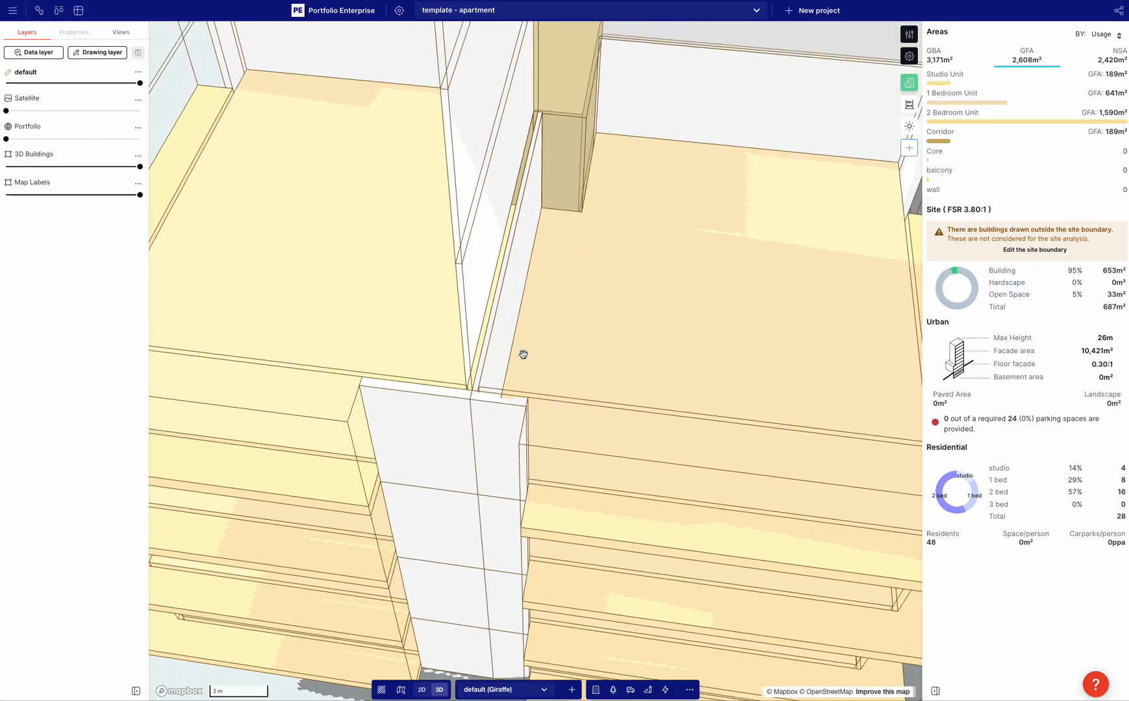
key("2")
scroll(267, 571, "up", 5)
left_click_drag(244, 560, 280, 537)
scroll(280, 537, "down", 5)
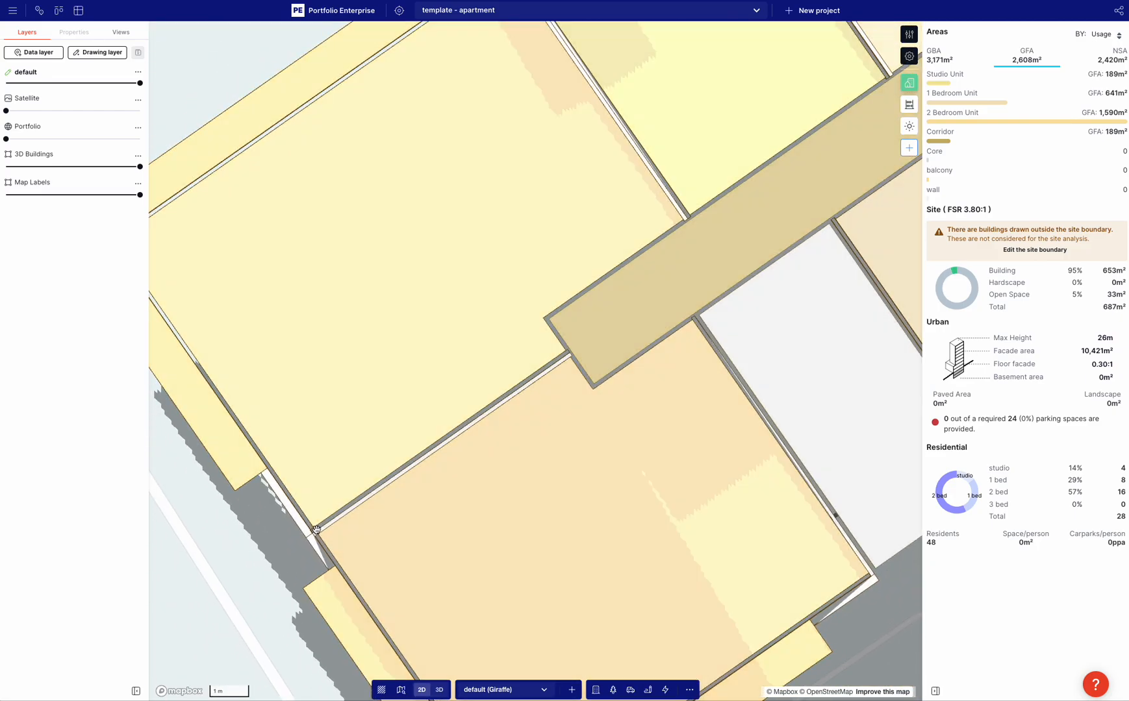
scroll(315, 532, "up", 5)
scroll(297, 537, "down", 4)
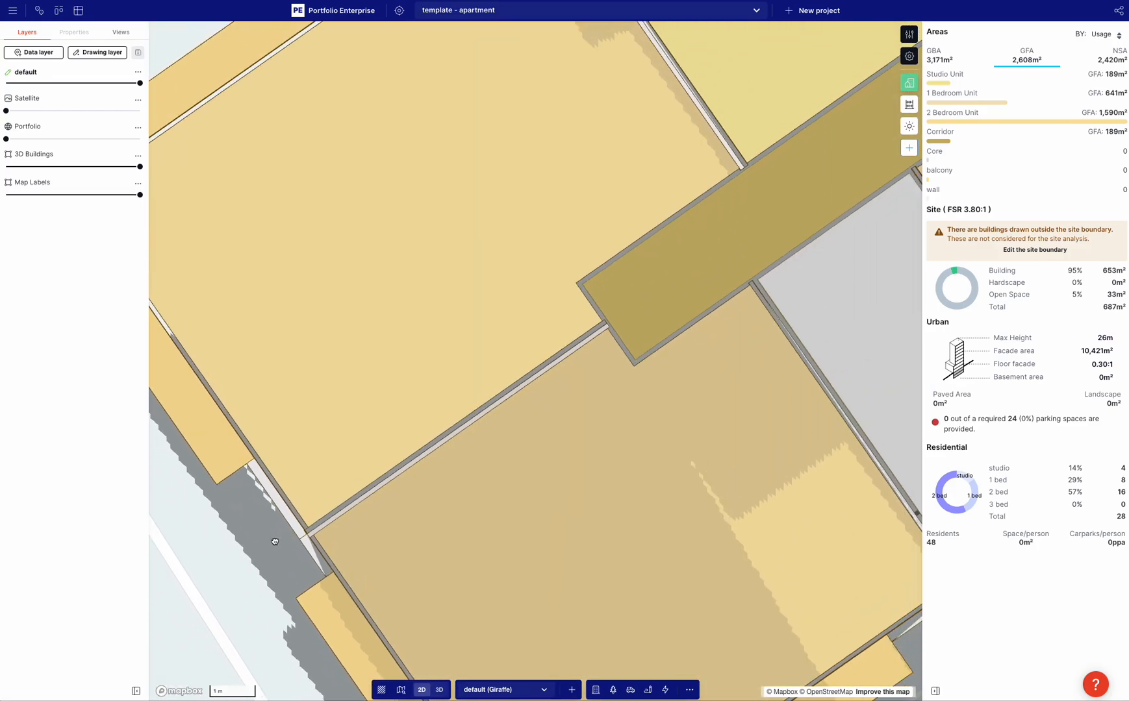
left_click_drag(272, 539, 389, 564)
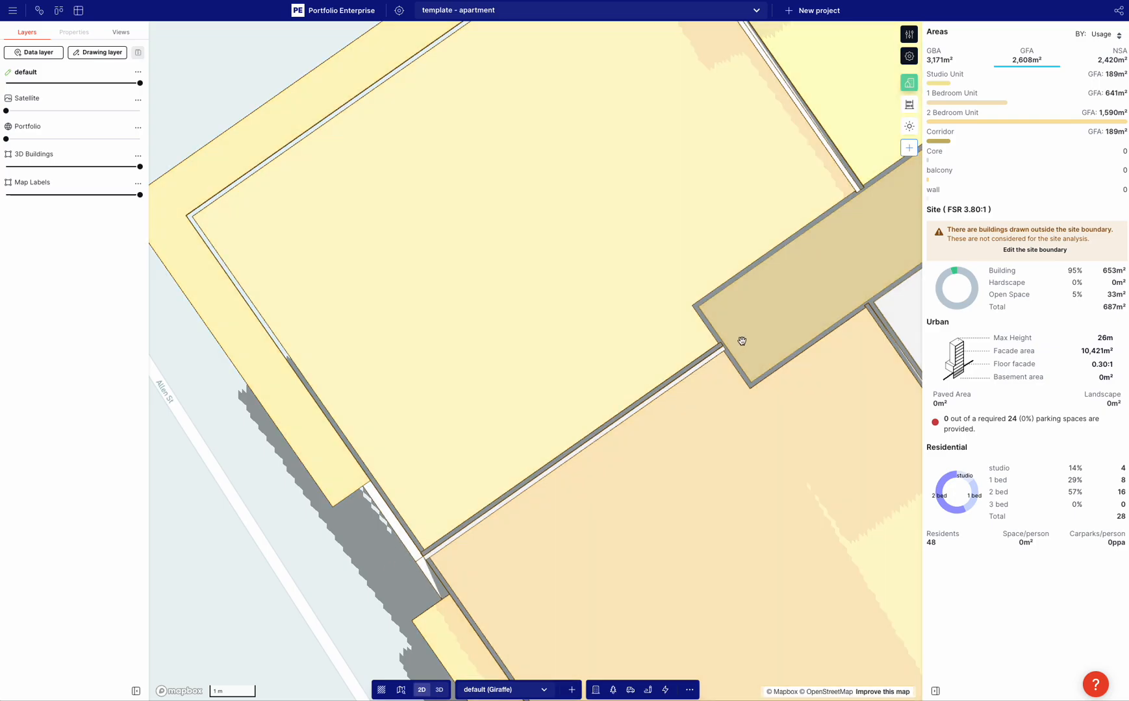
scroll(721, 351, "up", 5)
scroll(718, 353, "down", 6)
right_click_drag(649, 390, 644, 393)
scroll(595, 403, "down", 5)
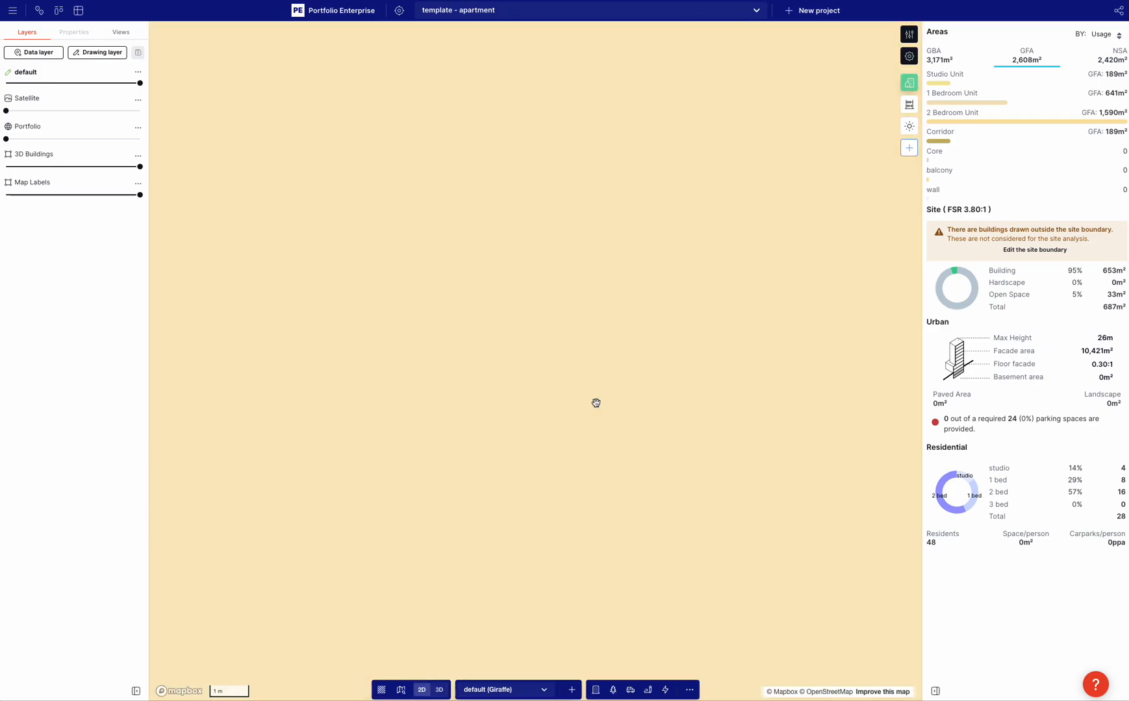
right_click_drag(566, 447, 609, 373)
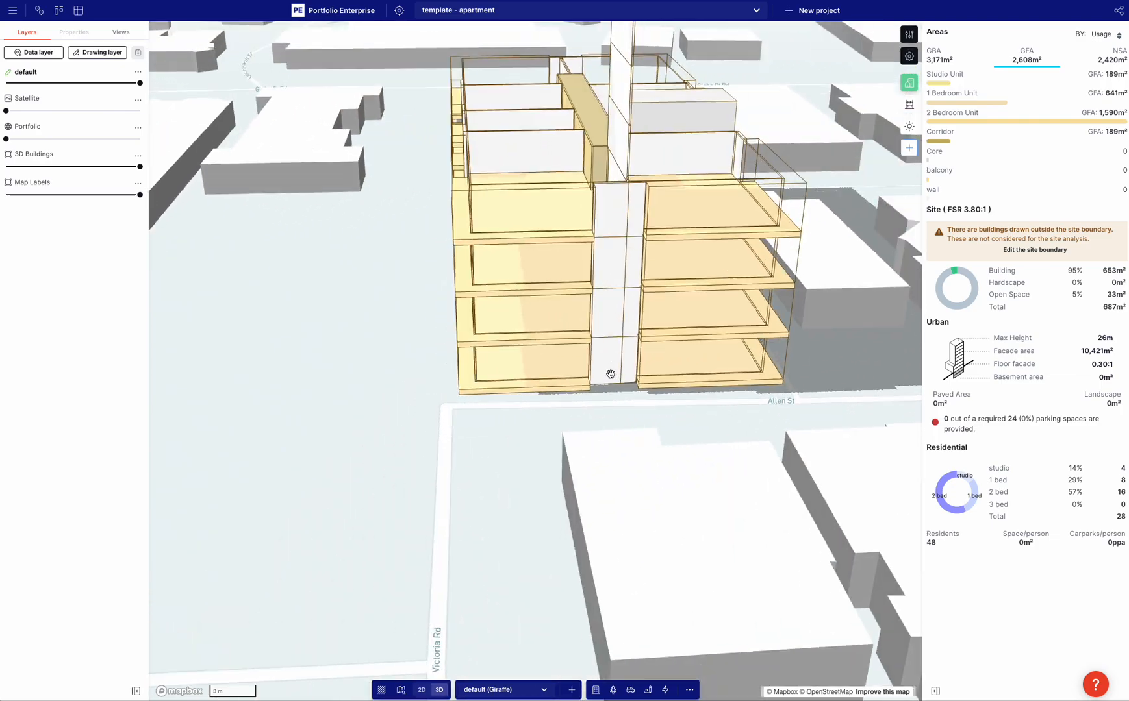
scroll(662, 161, "up", 5)
scroll(634, 185, "down", 3)
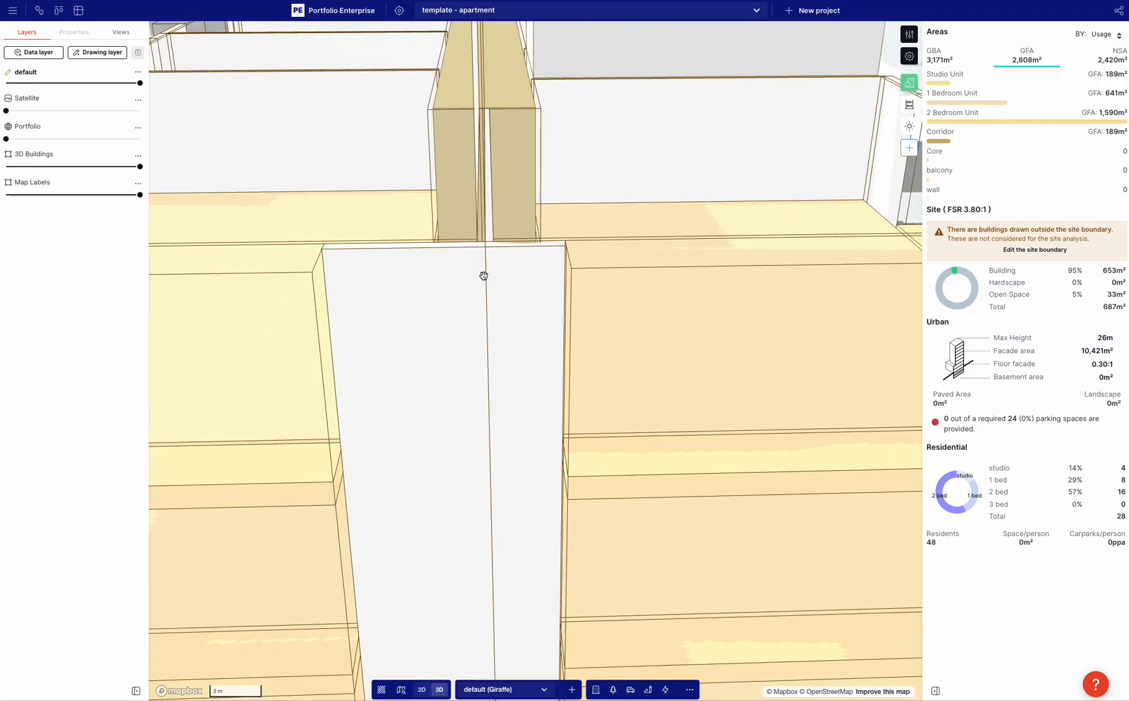
scroll(487, 274, "up", 2)
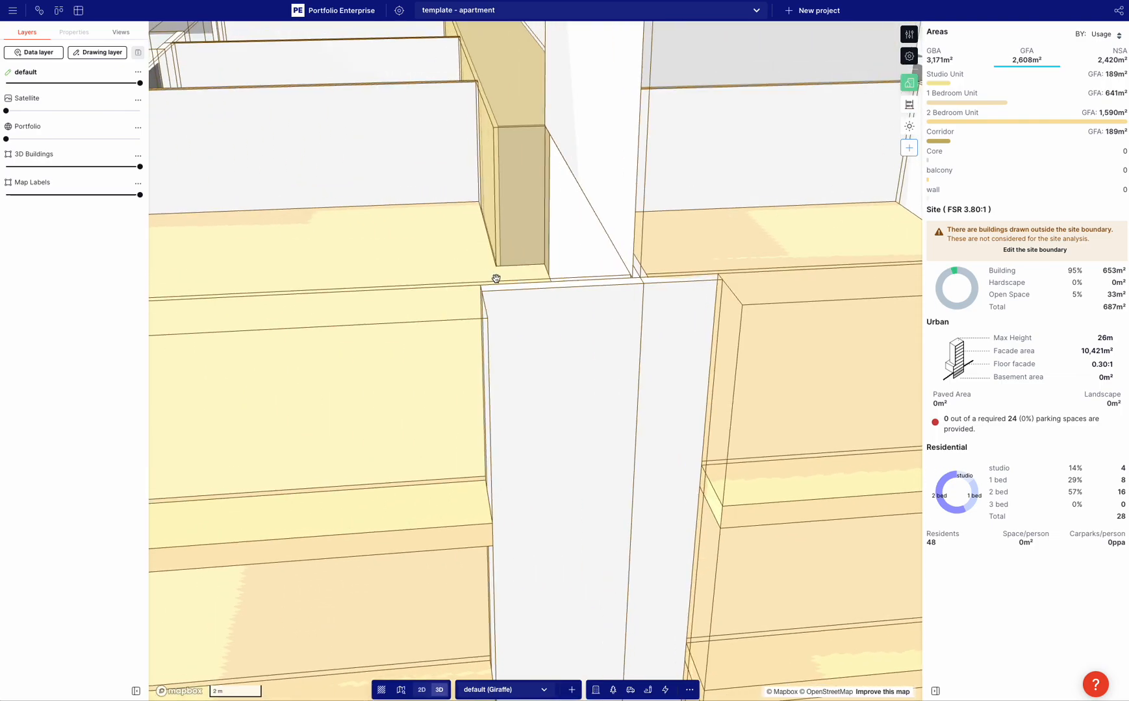
- In the building's flow, insert a Line Shorten between the upper balcony Line Shorten's end branch and its wall Offset Poly
left_click(562, 360)
left_click(58, 443)
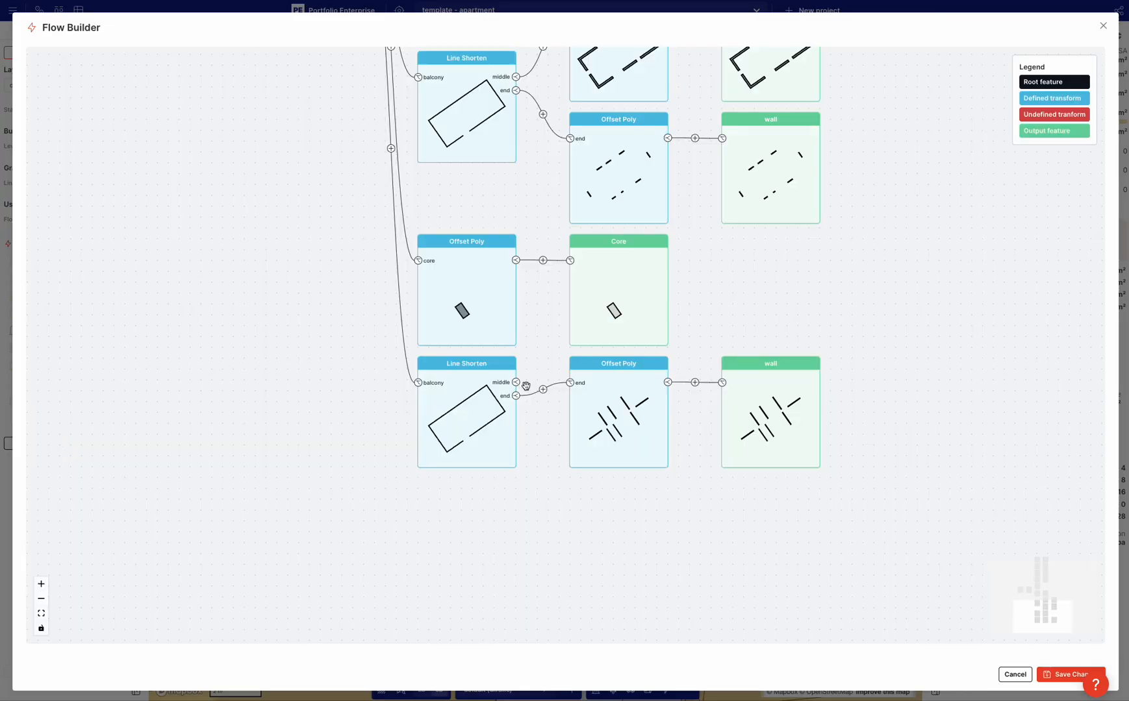
scroll(757, 383, "up", 1)
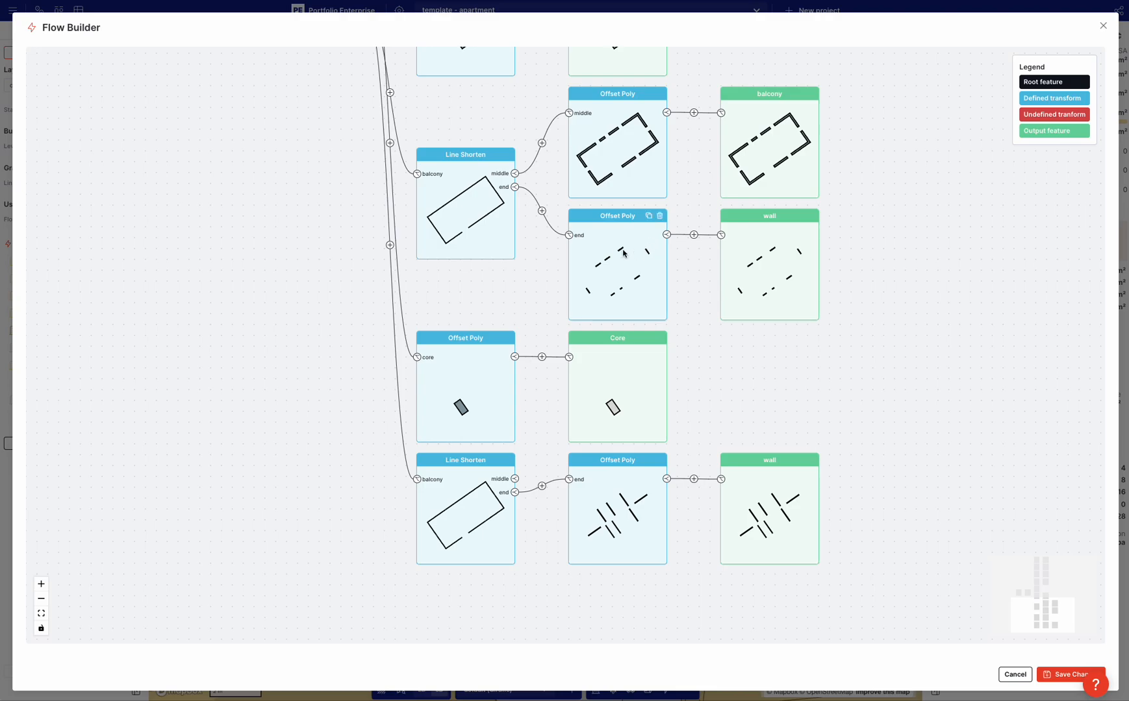
left_click(542, 210)
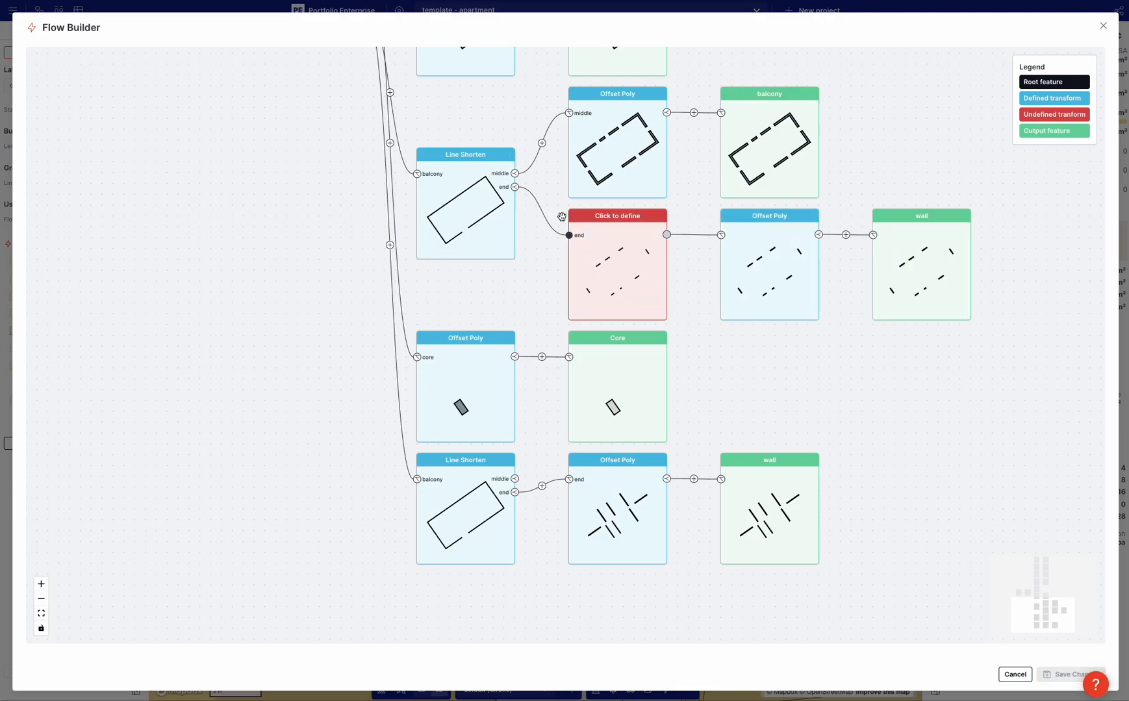
left_click(613, 247)
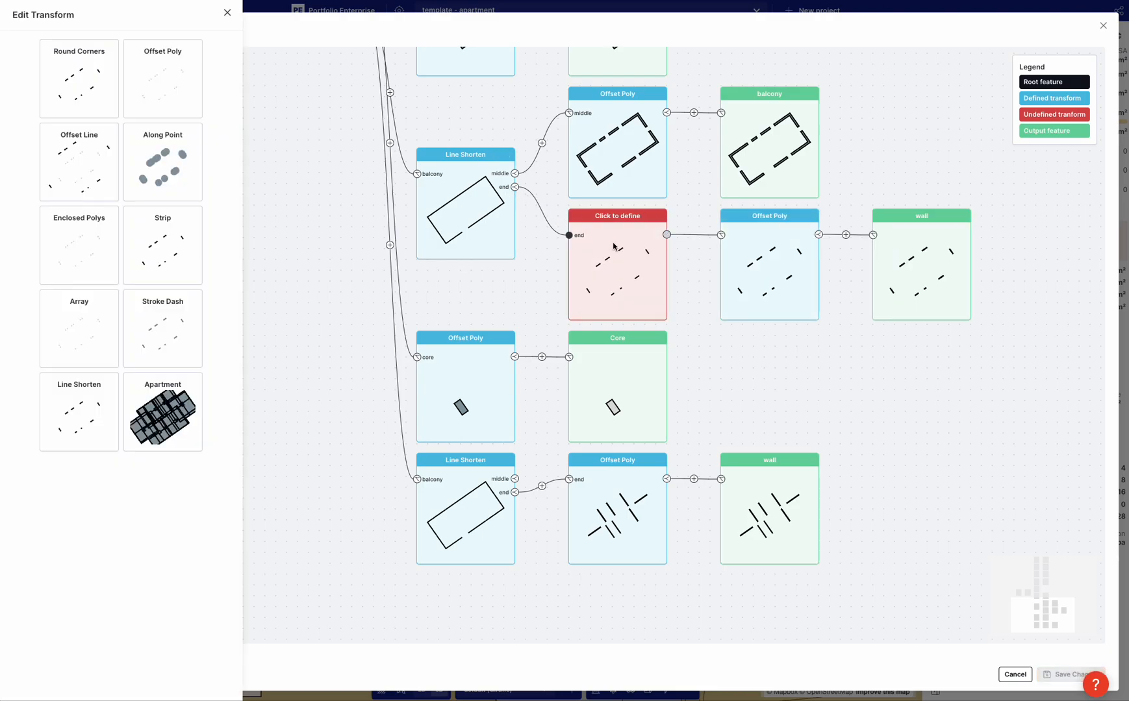
left_click(89, 385)
- Set the inserted Line Shorten's start offset and end offset to 0.1 m
double_click(138, 121)
type("0.1")
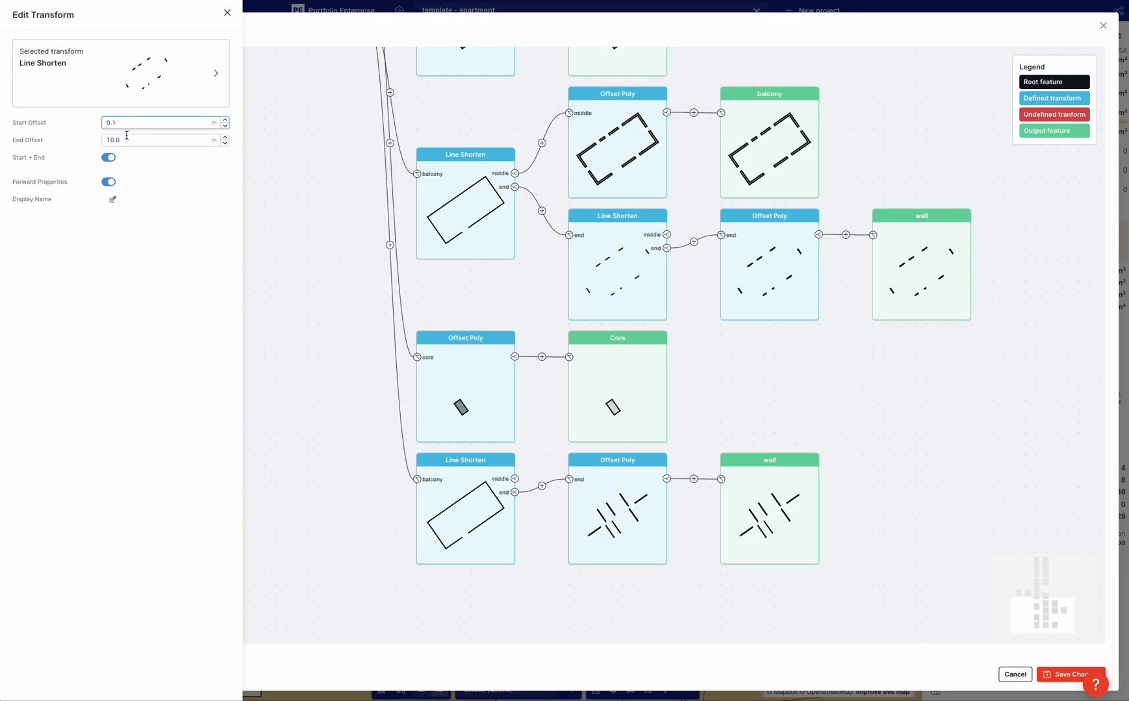
double_click(127, 138)
type("0.1")
left_click(107, 281)
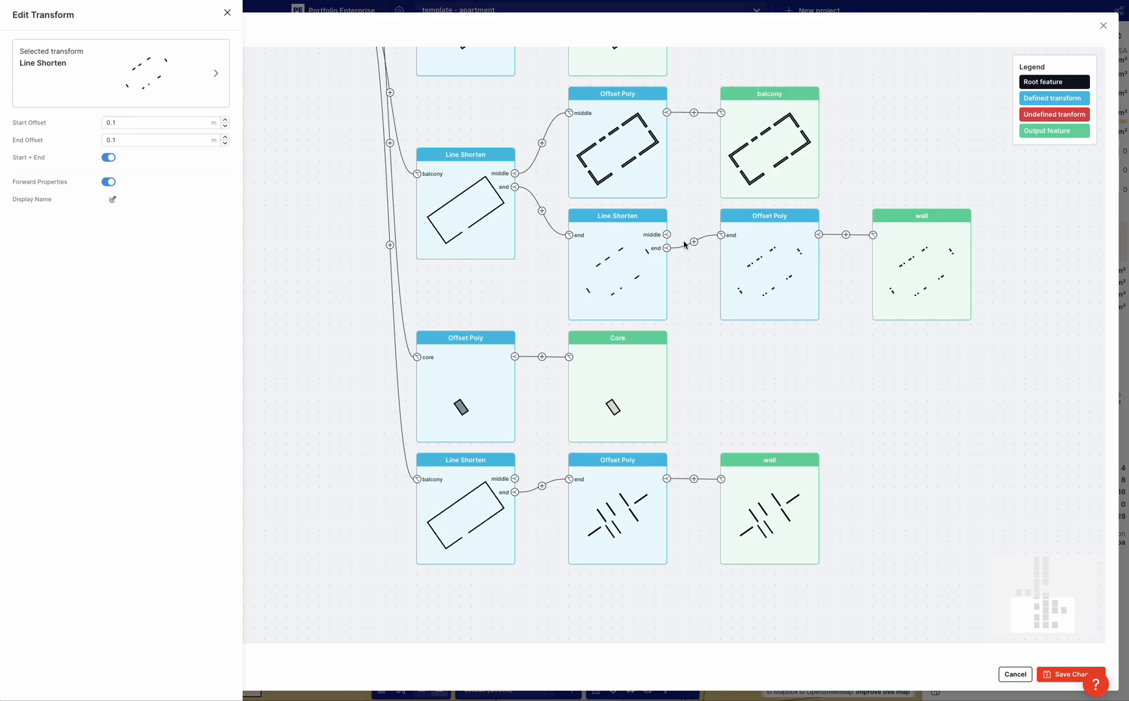
- Add an output to the inserted Line Shorten's middle branch and place an Offset Poly before it
left_click(664, 234)
left_click(666, 235)
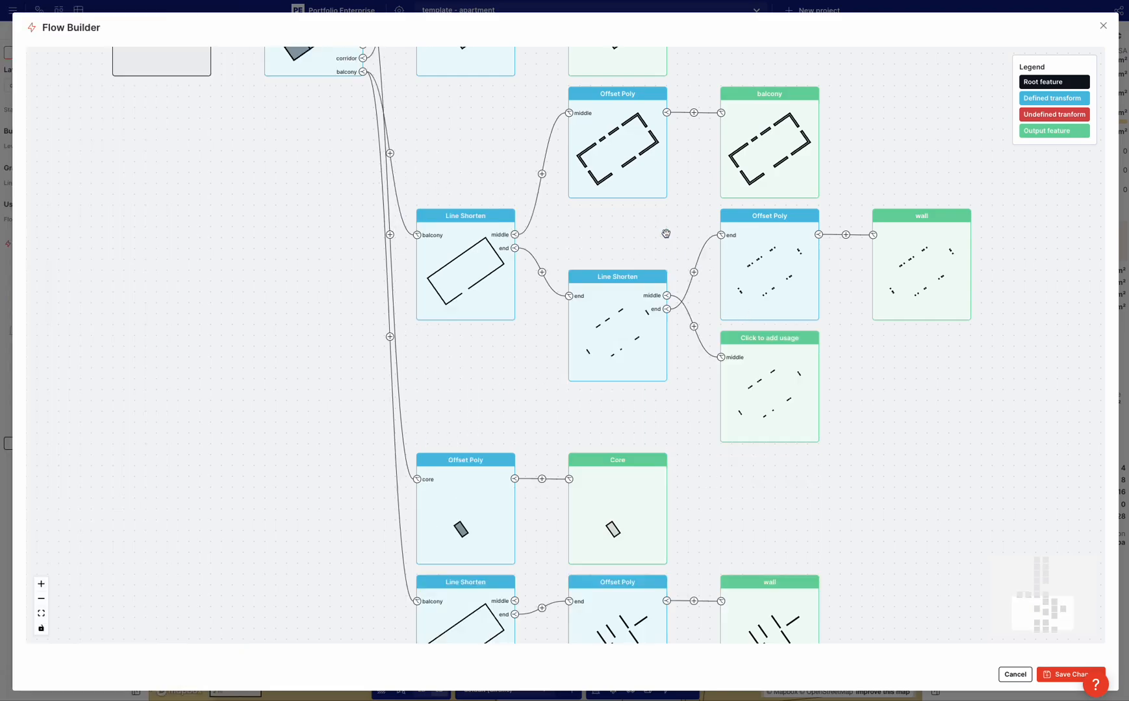
left_click(693, 327)
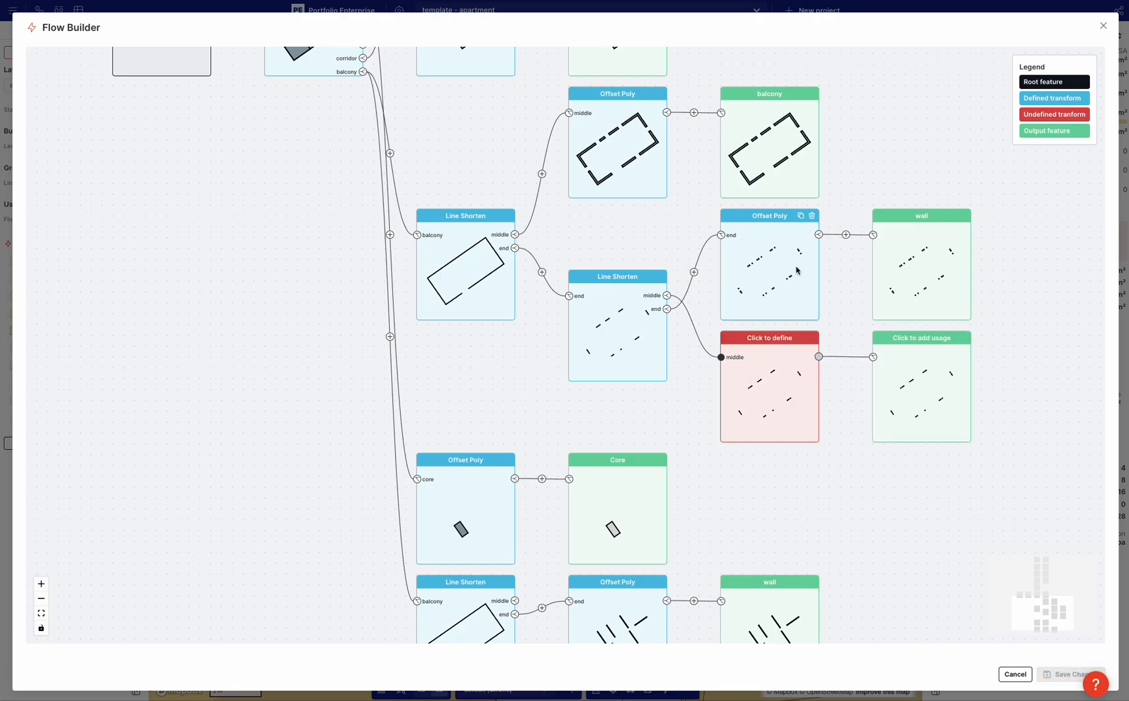
left_click(767, 389)
left_click(192, 81)
- Set the middle branch's Offset Poly to a distance of 0.2 m with the offset side left
left_click(154, 123)
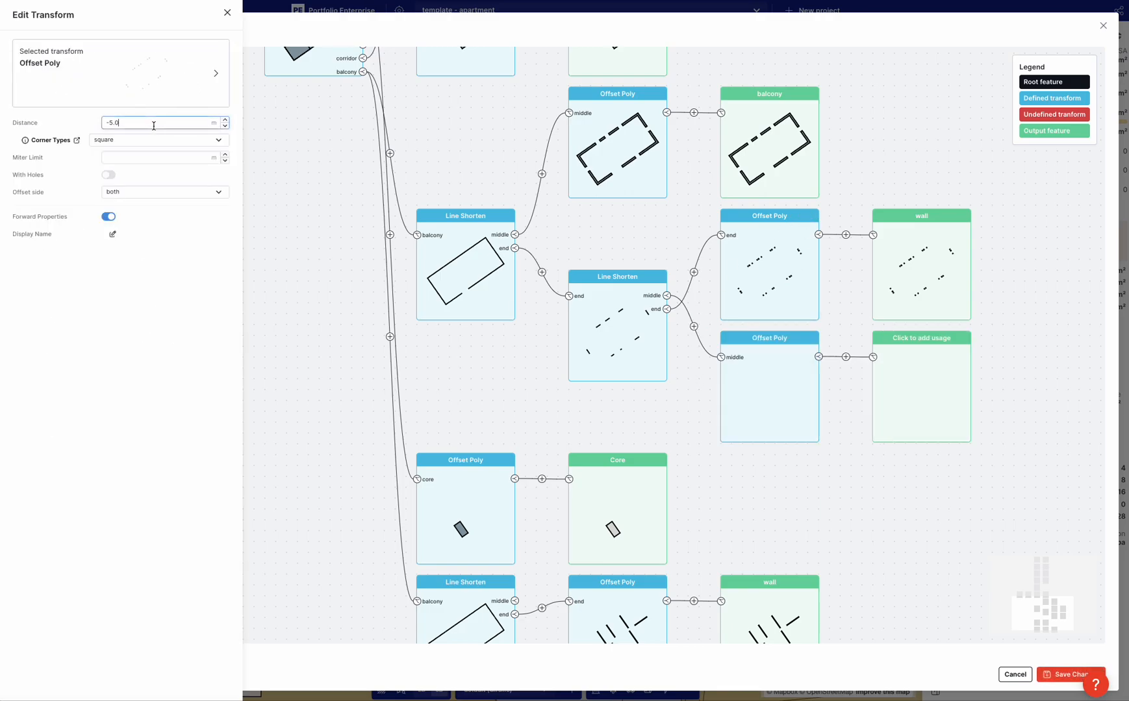
left_click(774, 281)
left_click(782, 349)
left_click(171, 122)
left_click(120, 186)
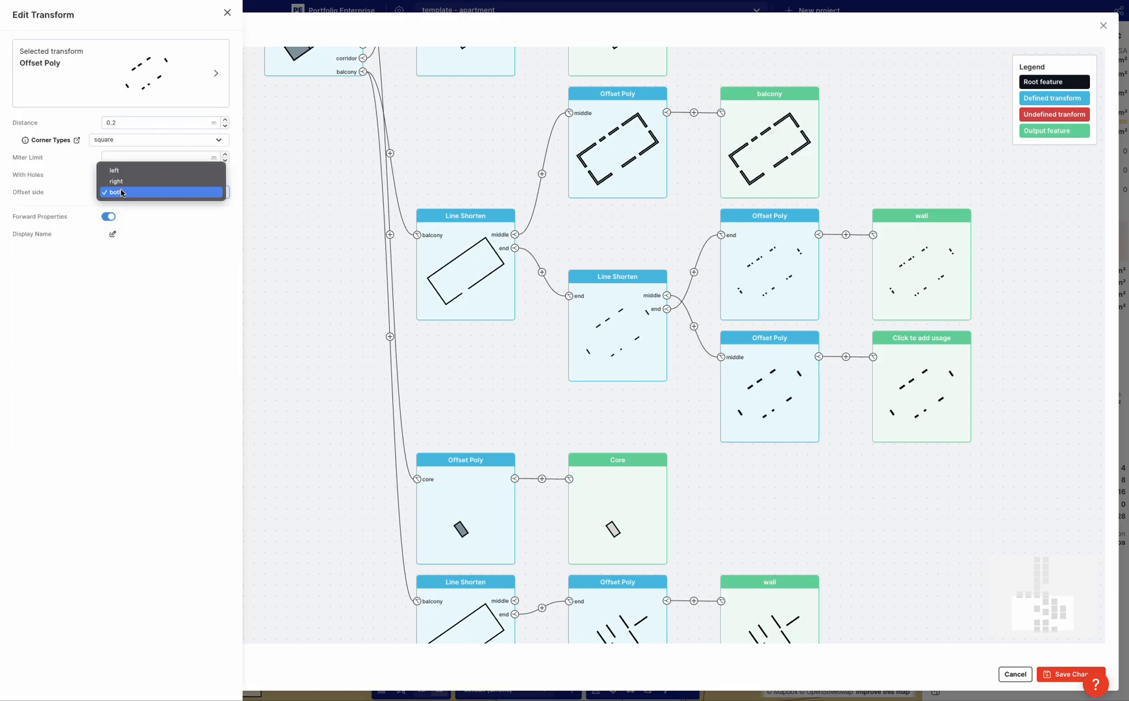
left_click(124, 171)
- Assign the wall usage to the output of the inserted Line Shorten's middle branch
left_click(923, 388)
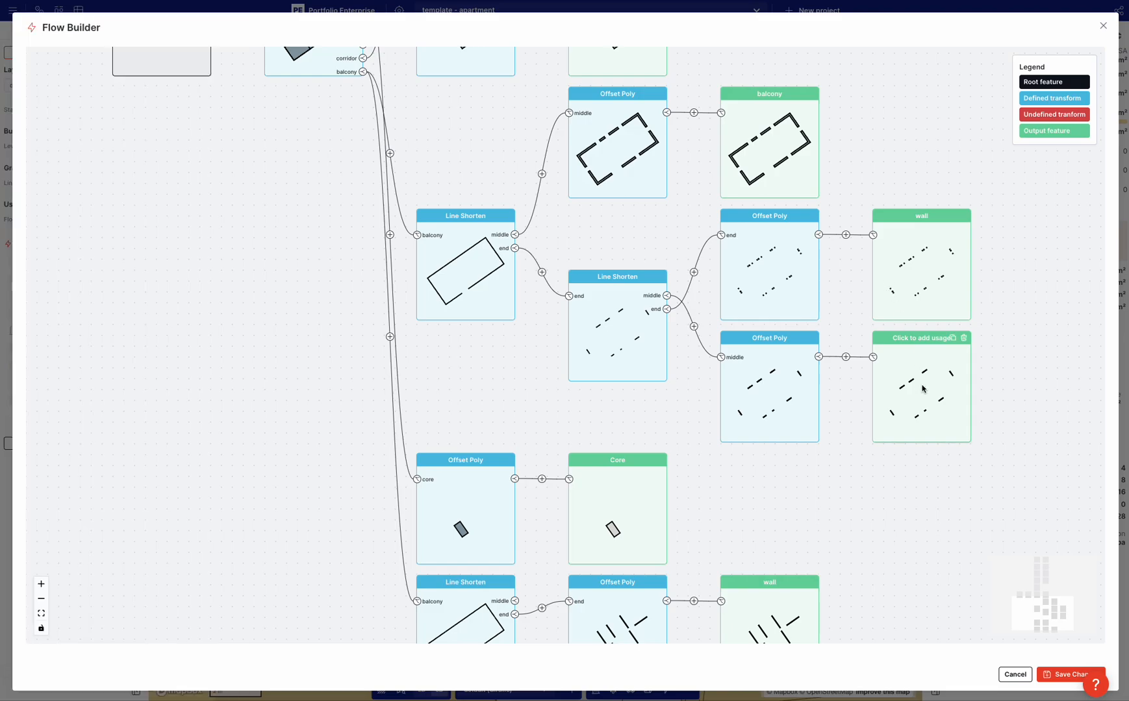
left_click(151, 99)
type("wall")
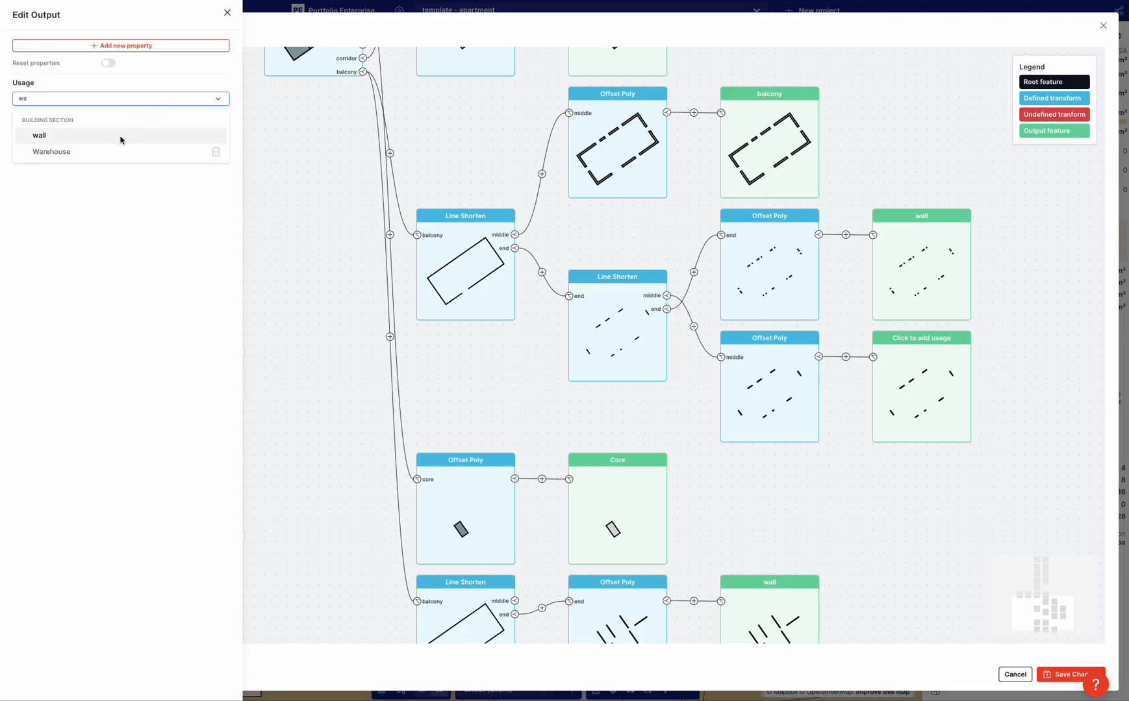
left_click(120, 137)
left_click(224, 185)
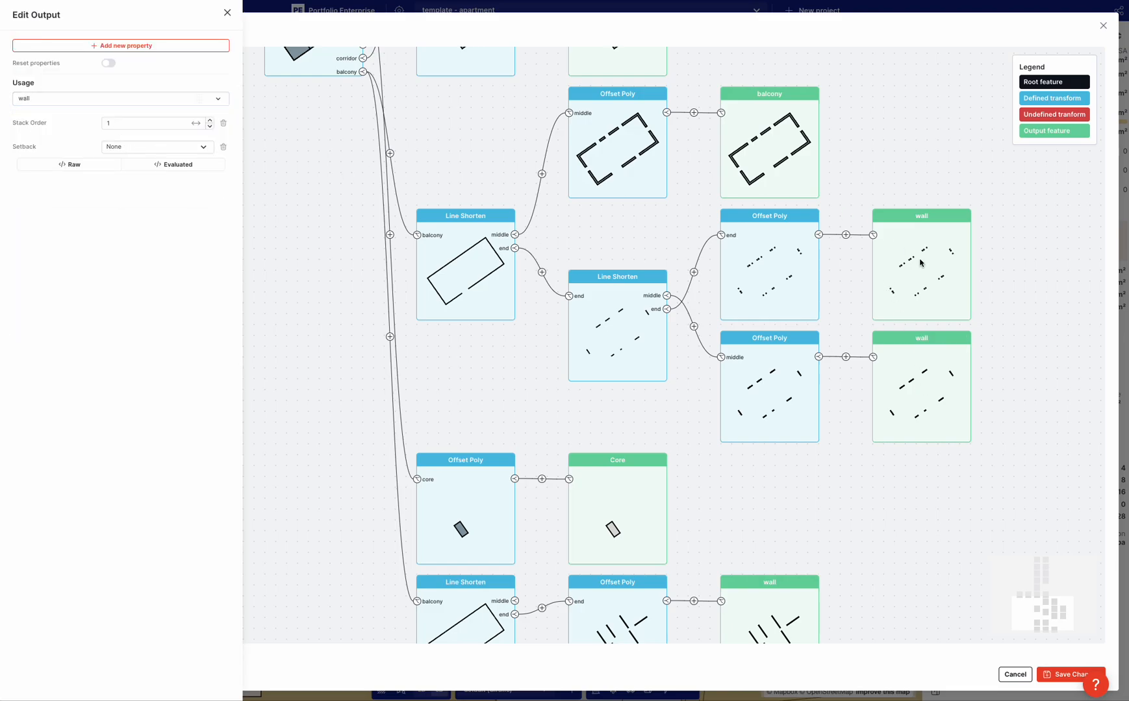
- Delete the inserted Line Shorten's end branch with its wall output, and save the flow
left_click(964, 218)
left_click(964, 216)
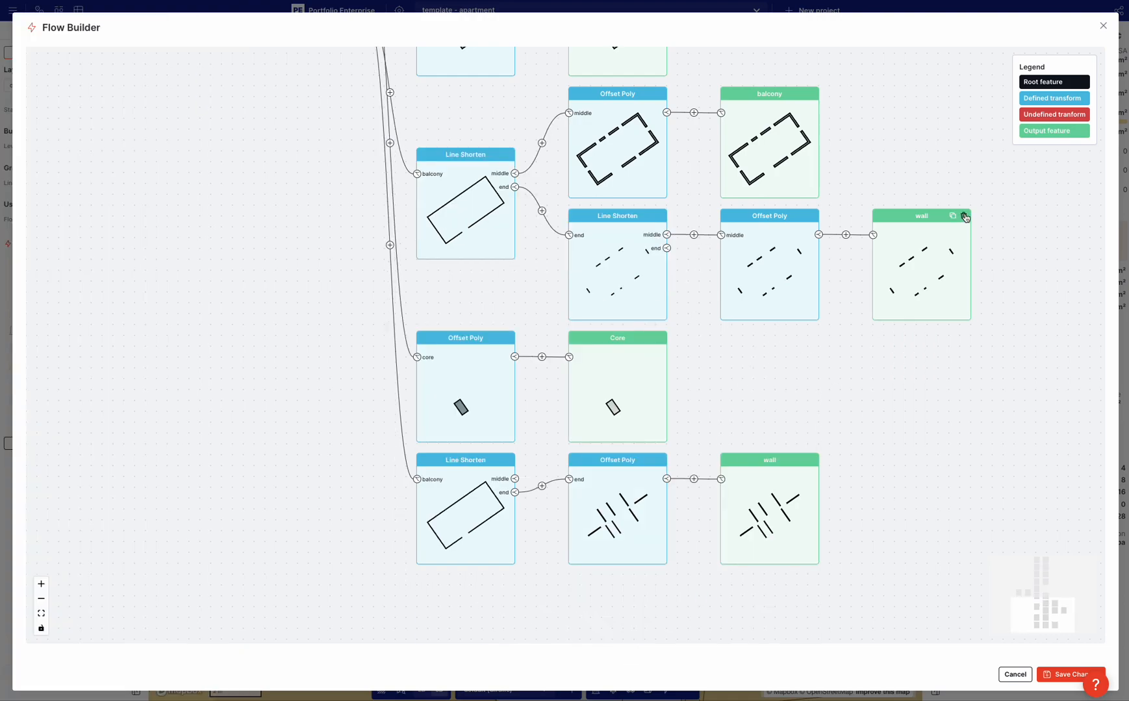
left_click(1057, 679)
- Examine the shortened facade walls at the building's Allen St end in 3D and in plan
right_click_drag(681, 409, 675, 418)
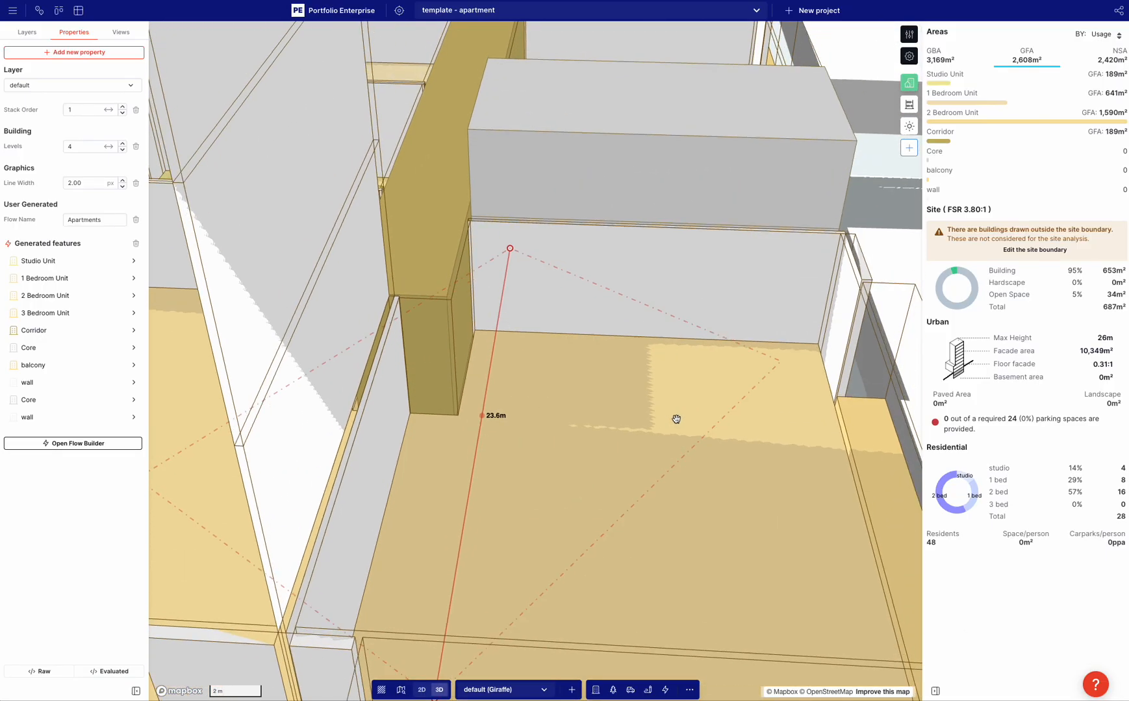
left_click_drag(499, 516, 574, 449)
right_click_drag(476, 505, 497, 540)
left_click(513, 467)
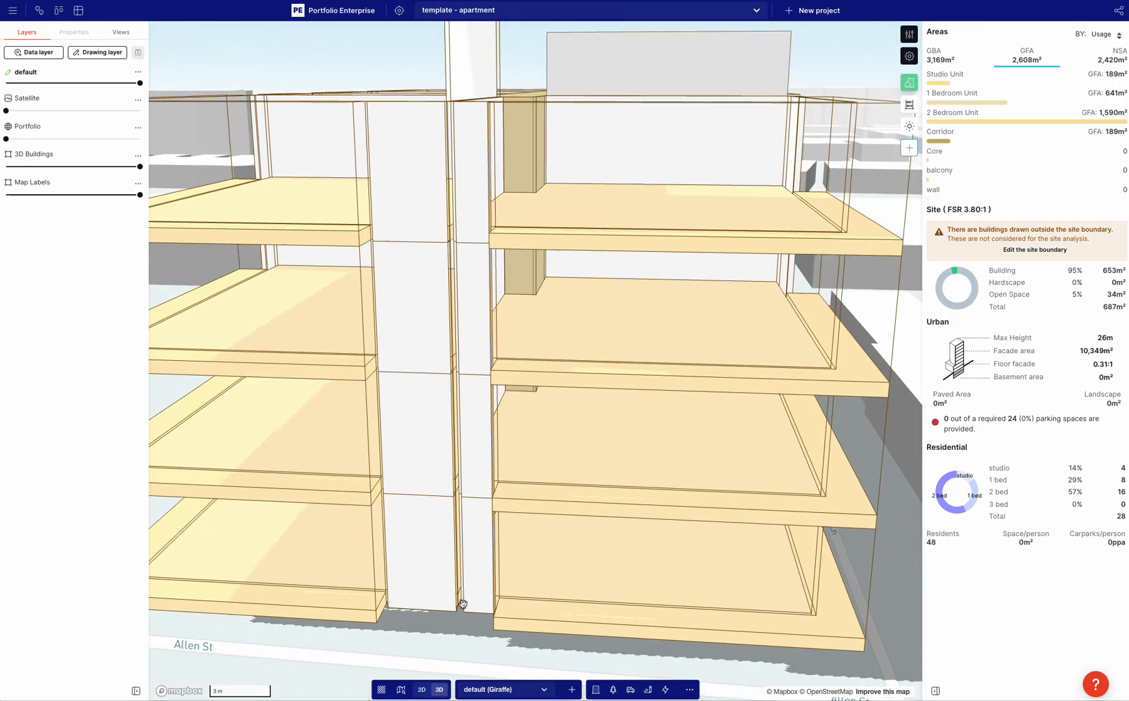
scroll(463, 603, "up", 3)
key("2")
left_click_drag(329, 565, 501, 456)
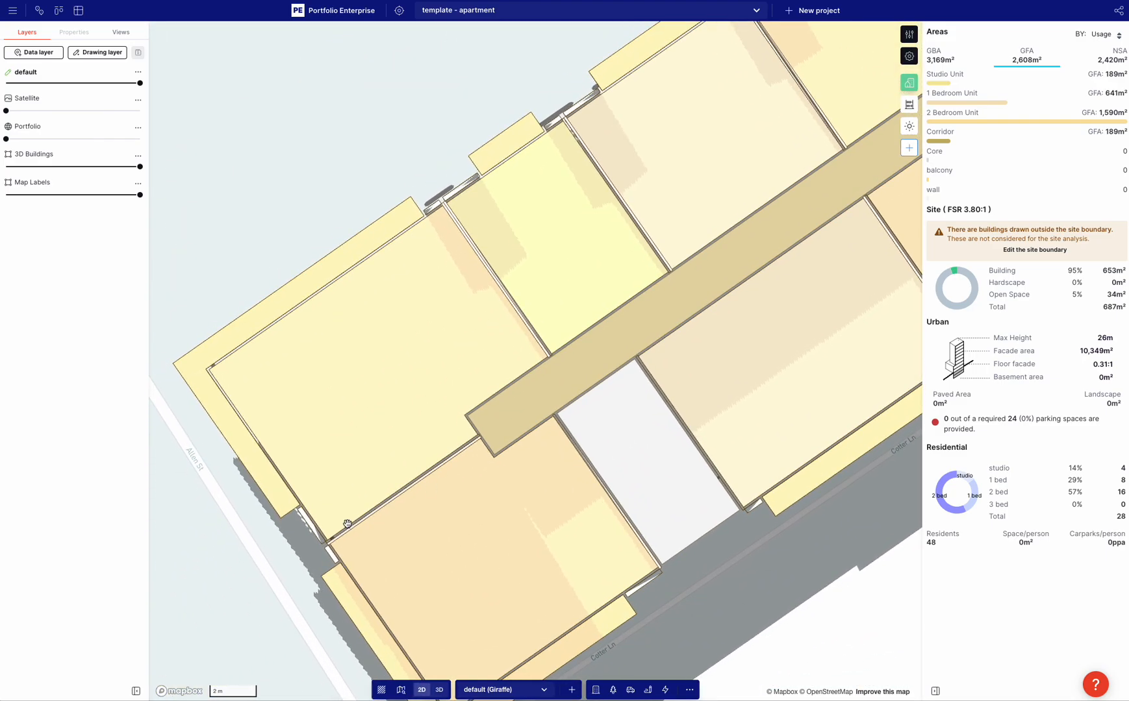
scroll(349, 523, "up", 5)
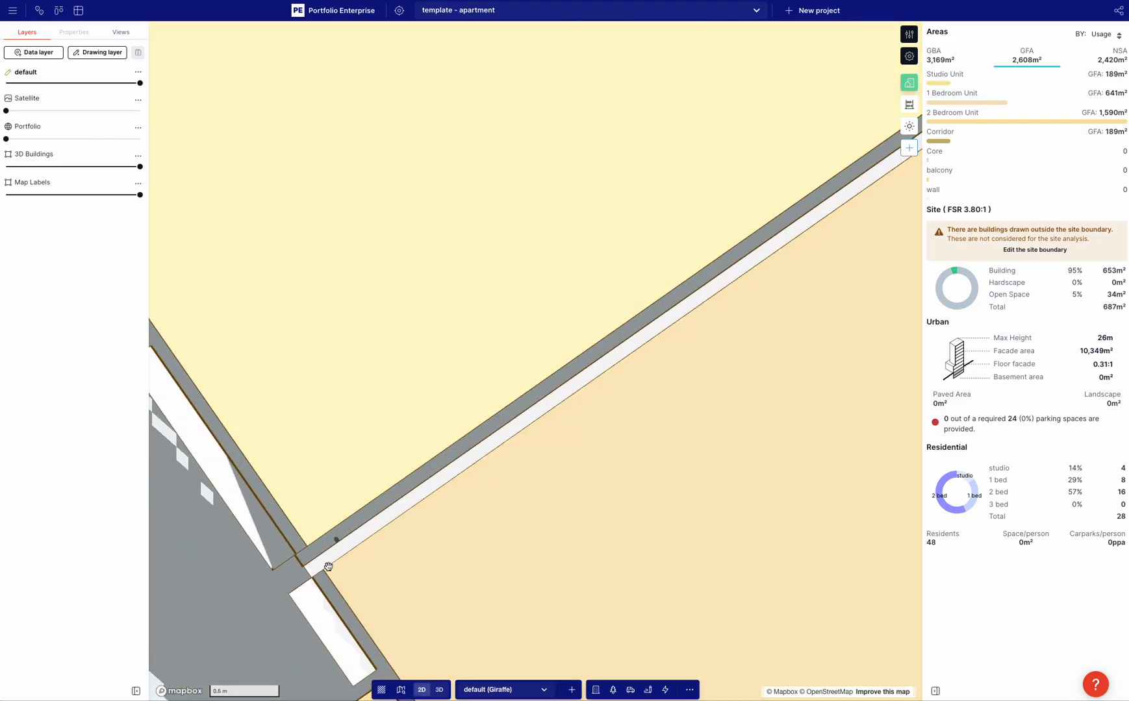
- Nudge the building line's end point at the Allen St end of the corridor slightly in plan, and return to 3D
left_click(340, 570)
scroll(340, 569, "down", 3)
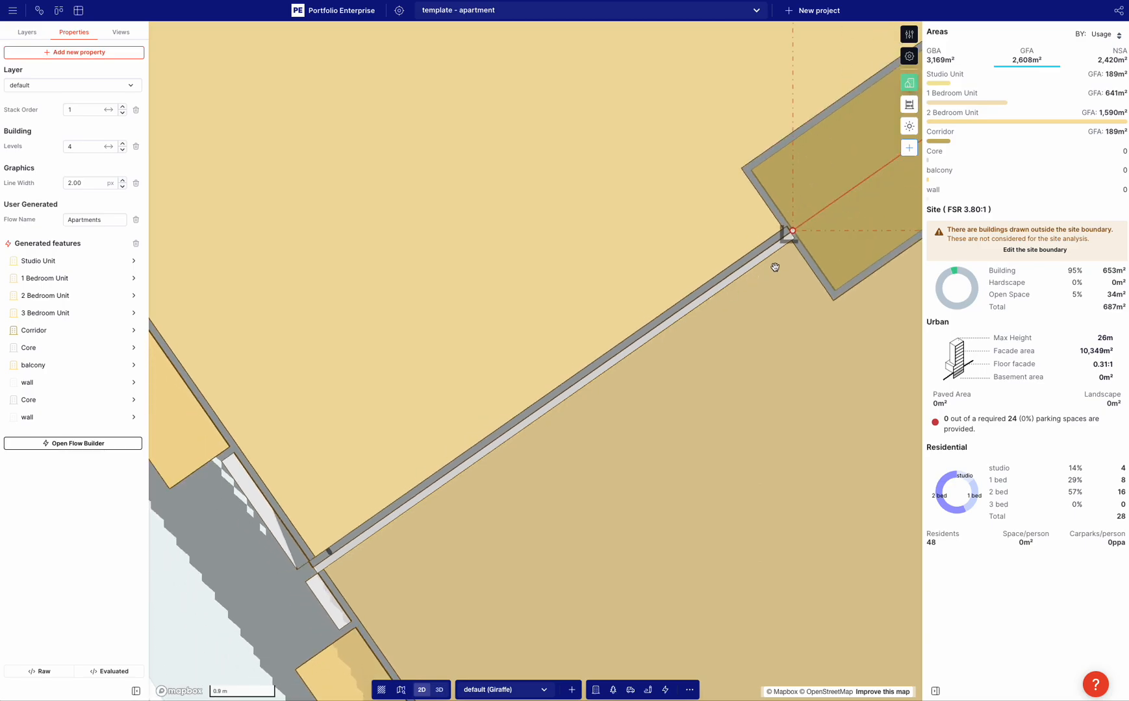
scroll(796, 222, "up", 3)
left_click_drag(783, 249, 778, 244)
key("3")
scroll(781, 242, "down", 10)
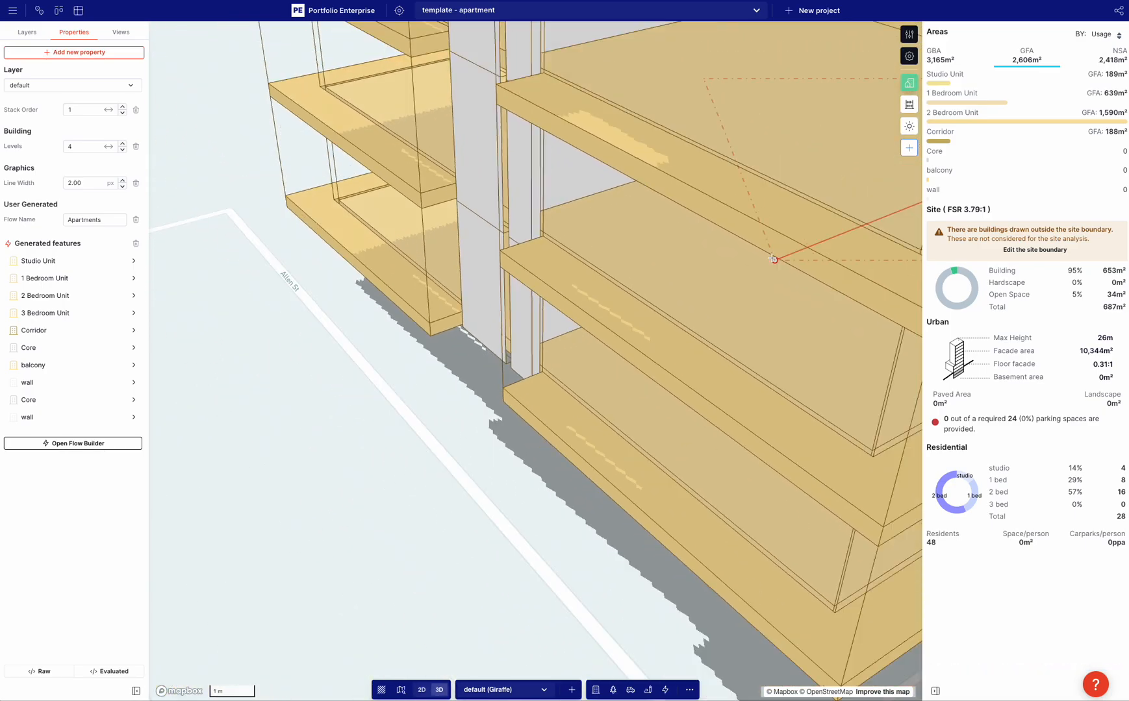
- Lengthen the building line to about 23.7 m by shifting one of its end points, and deselect the building
right_click_drag(688, 292, 733, 278)
left_click_drag(656, 300, 697, 377)
scroll(697, 377, "down", 3)
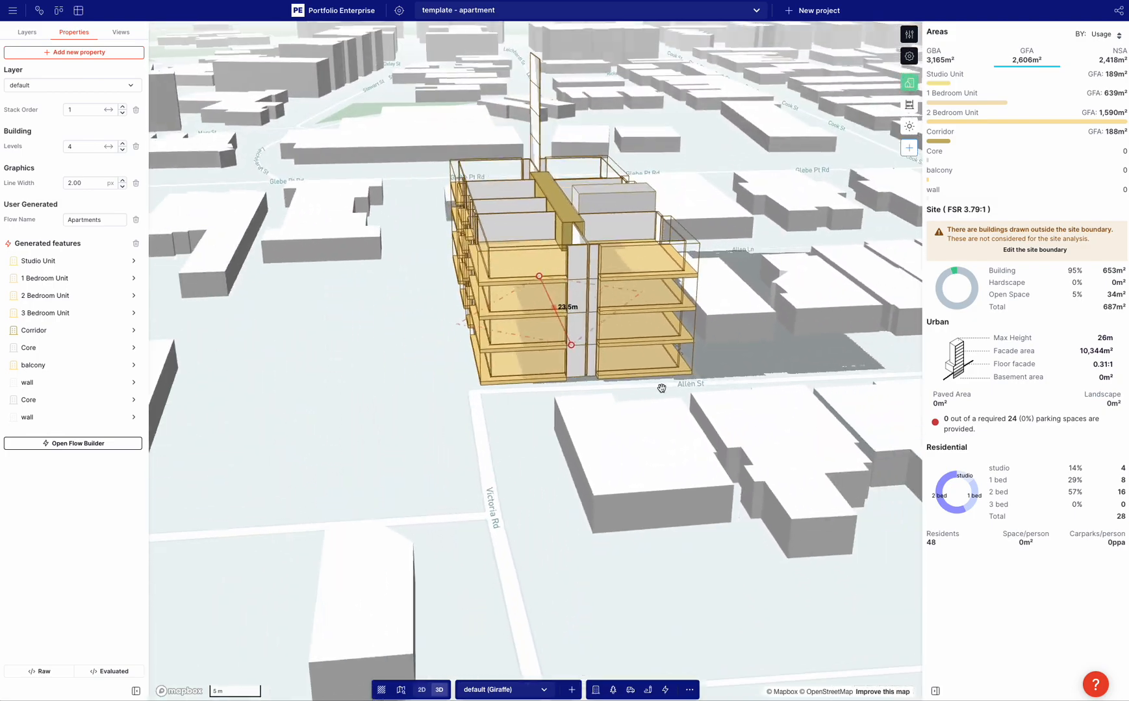
right_click_drag(660, 386, 669, 401)
left_click_drag(455, 234, 453, 234)
left_click(394, 356)
- Shift the unit dividers on the side opposite the core so the two middle units are each about 66 m², and deselect the building
right_click_drag(394, 356, 435, 341)
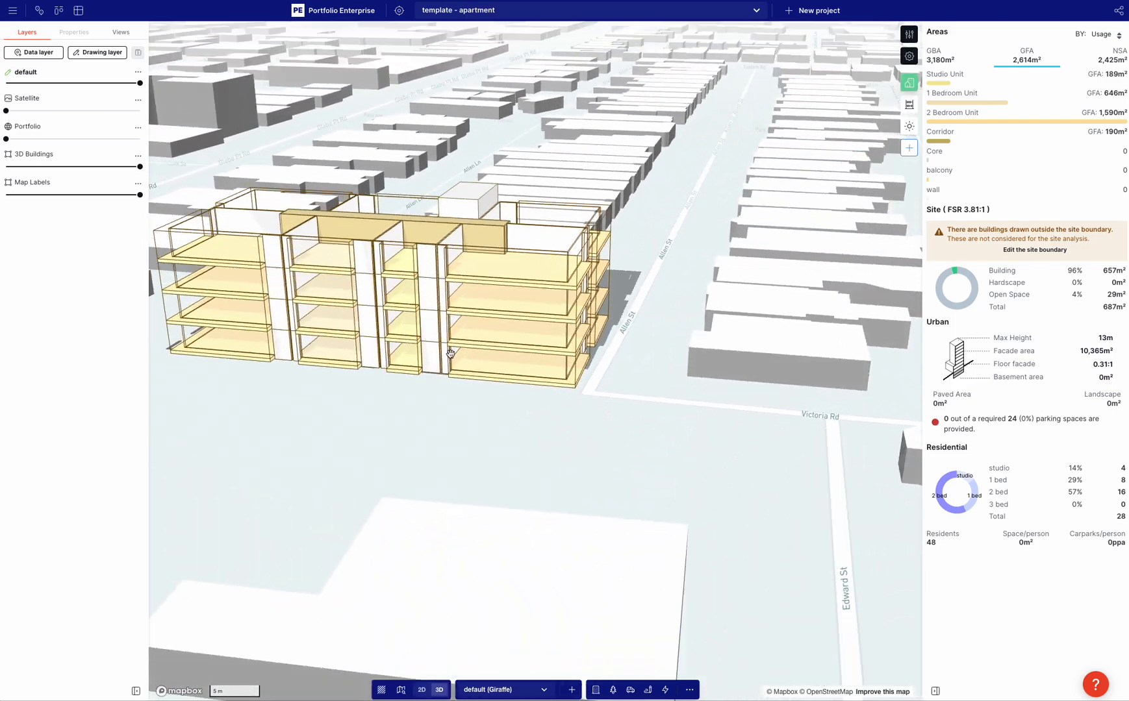
left_click_drag(444, 392, 597, 406)
right_click_drag(624, 404, 473, 472)
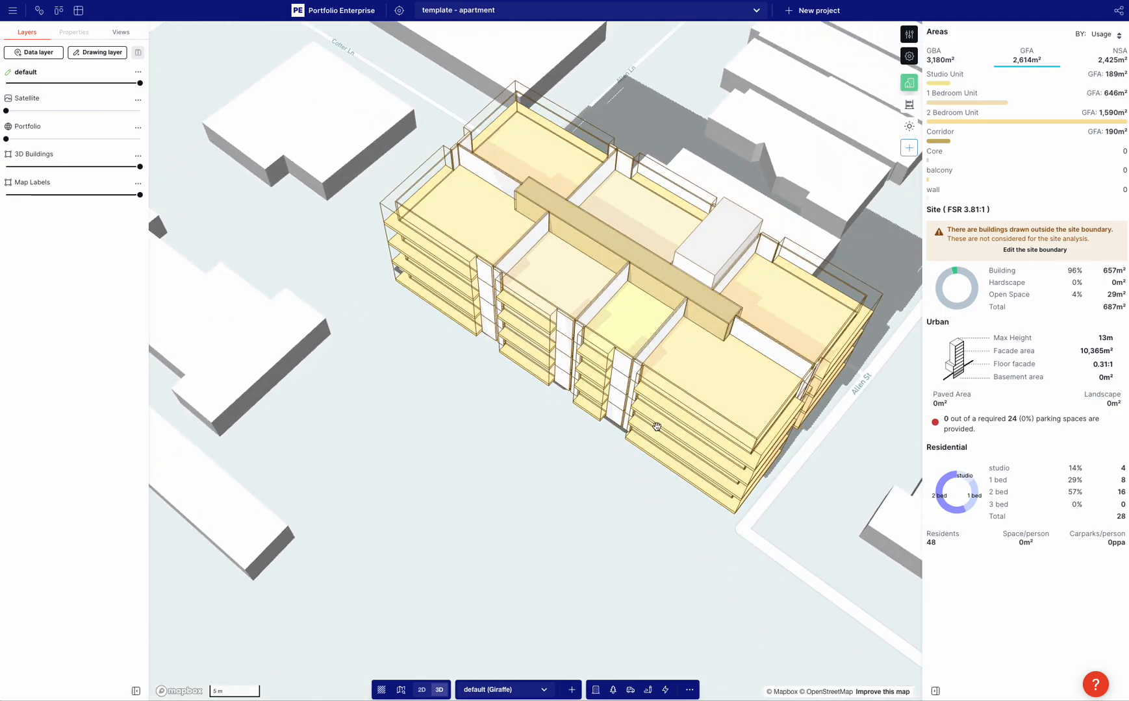
left_click(657, 435)
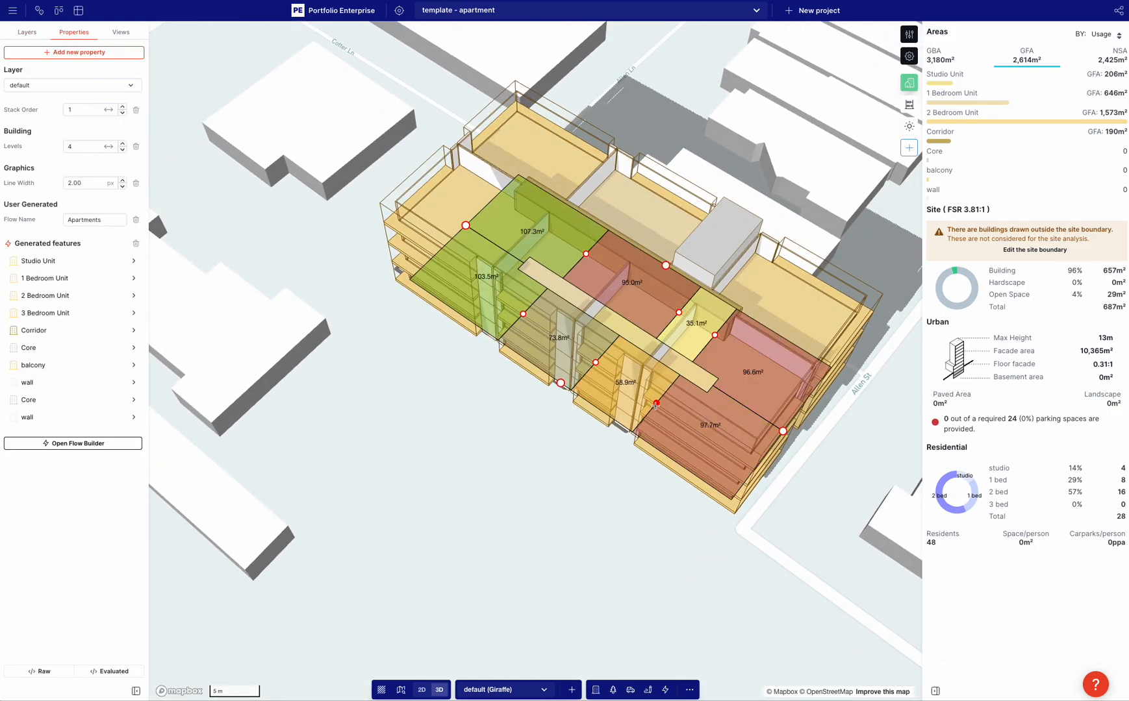
left_click_drag(656, 404, 650, 405)
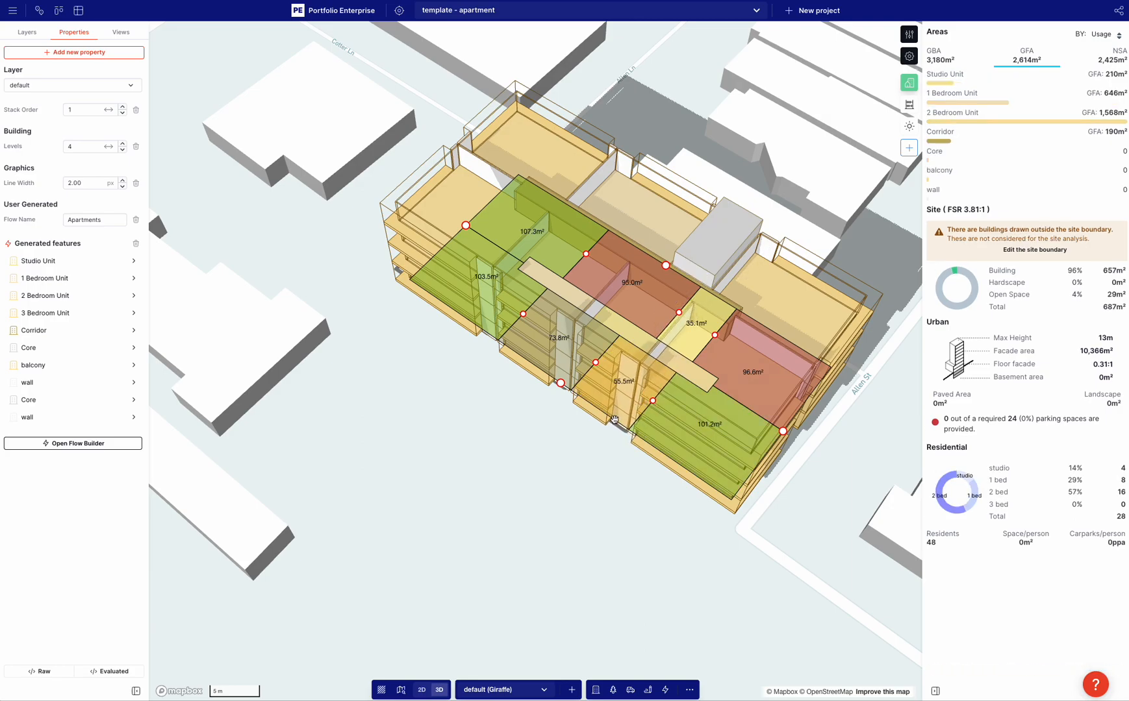
right_click_drag(585, 435, 605, 436)
left_click(617, 382)
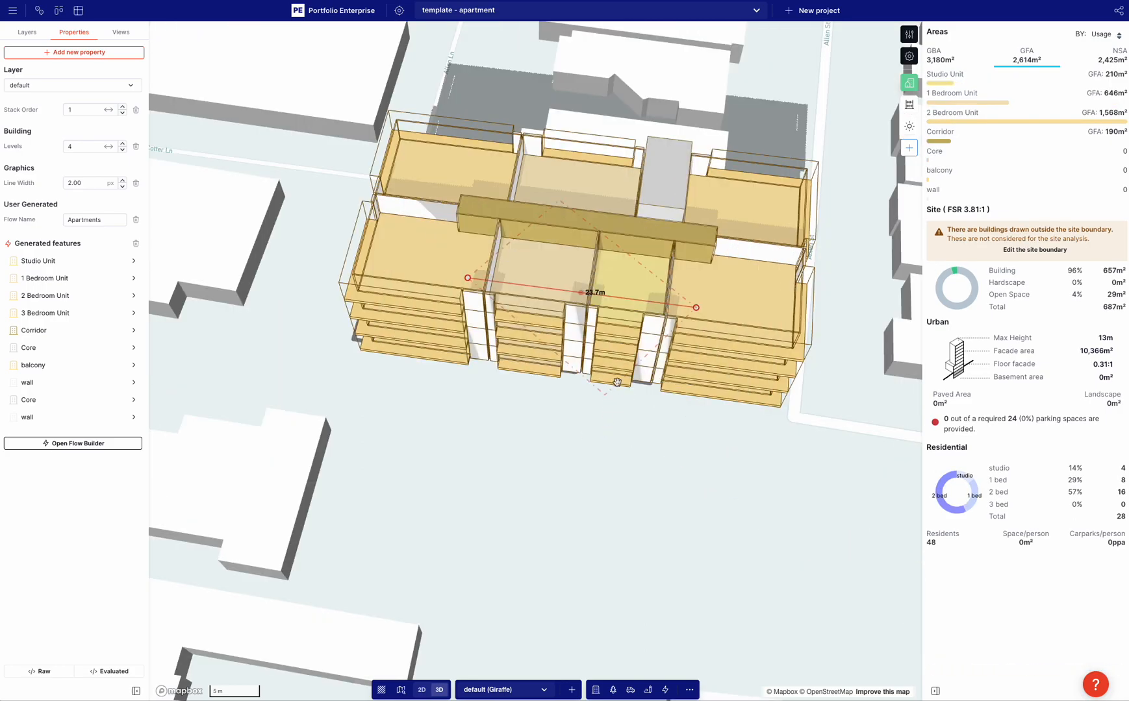
left_click(663, 330)
left_click_drag(656, 345, 660, 345)
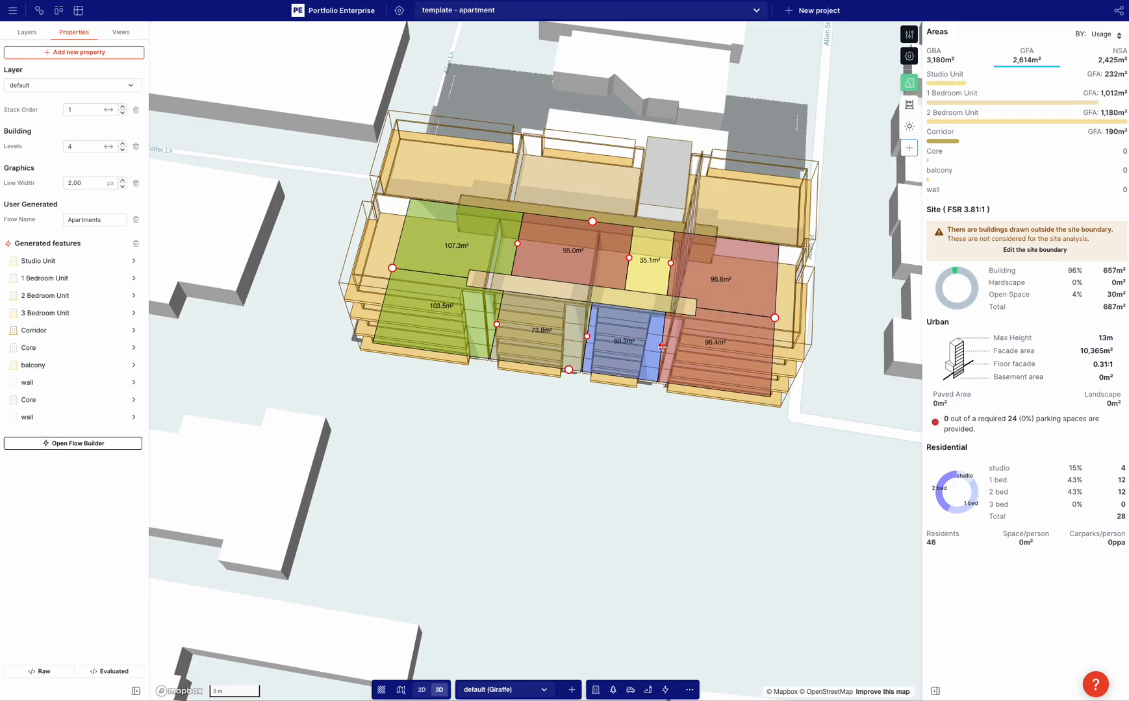
left_click_drag(586, 337, 578, 335)
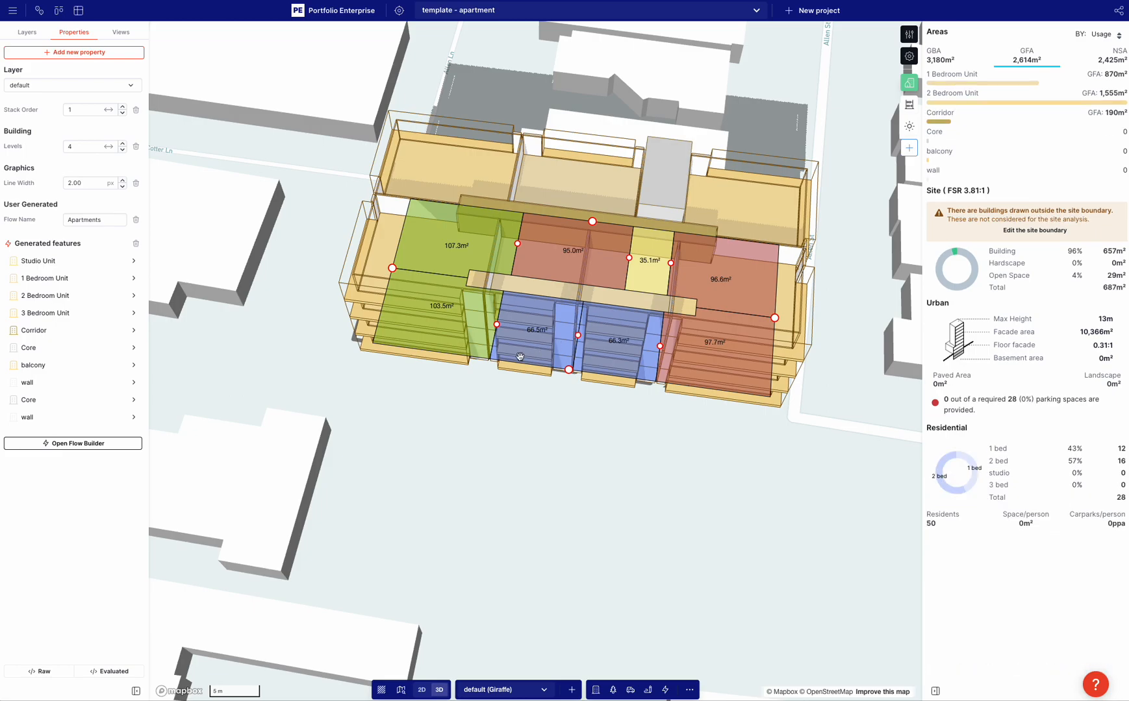
left_click(573, 396)
- Examine the facade walls, balconies and unit floors from the Allen St end, at street level and from above
right_click_drag(575, 403, 610, 411)
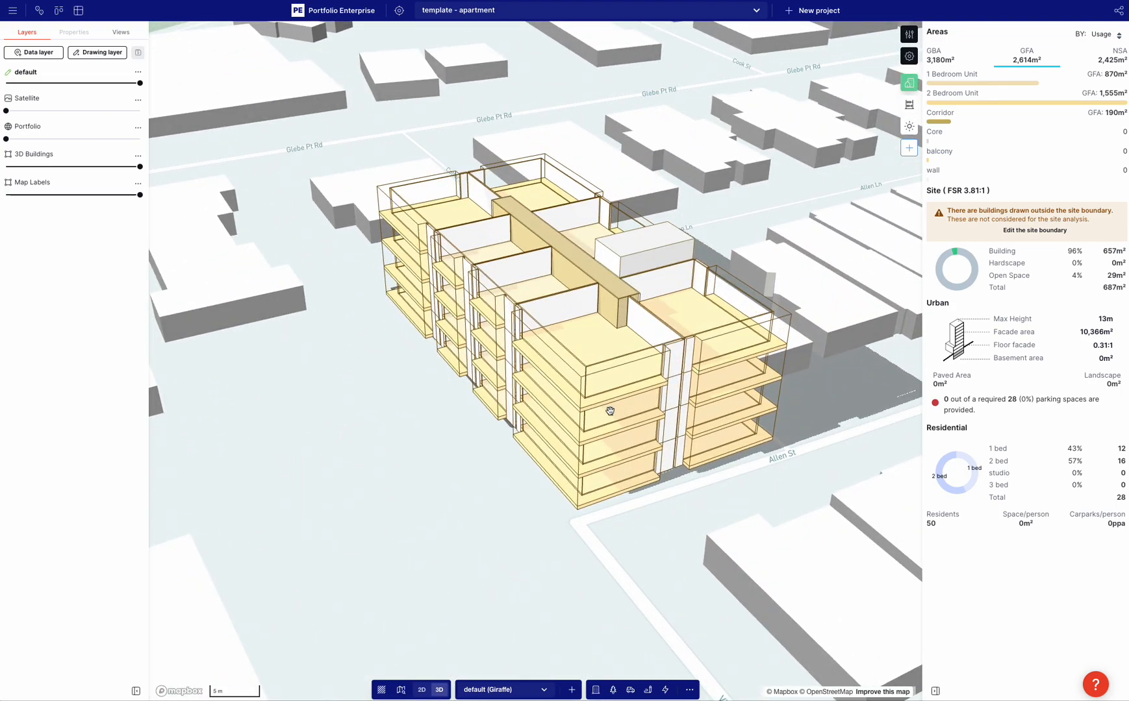
right_click_drag(492, 416, 470, 392)
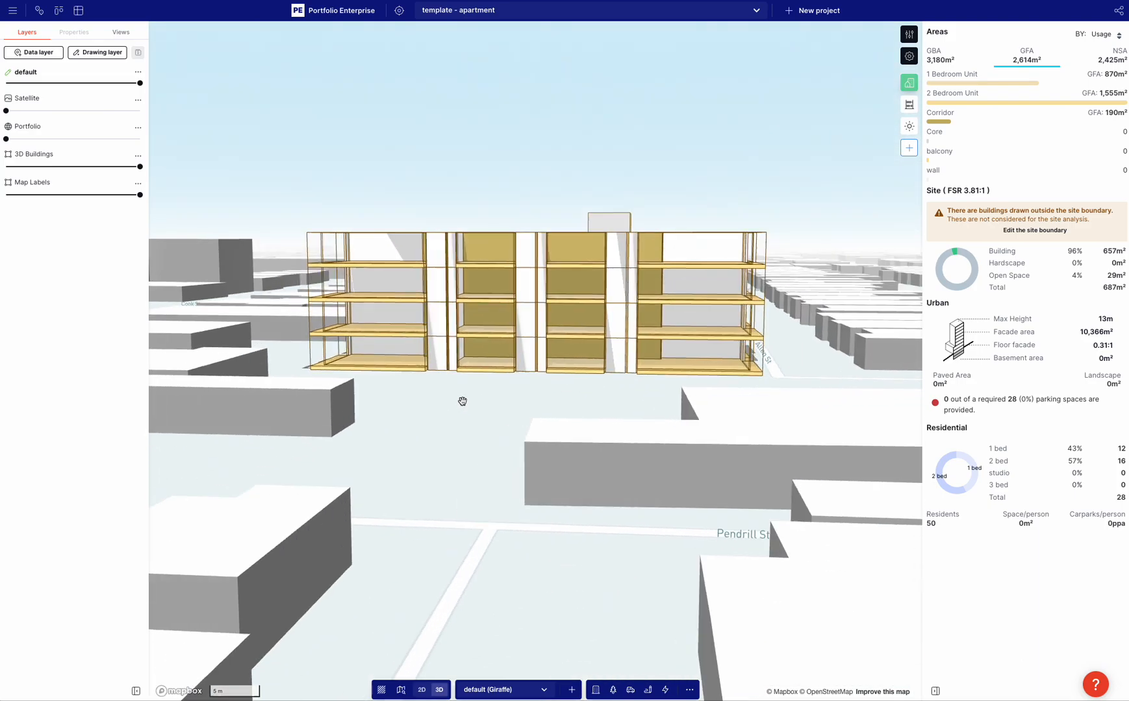
scroll(456, 293, "up", 10)
scroll(456, 293, "down", 5)
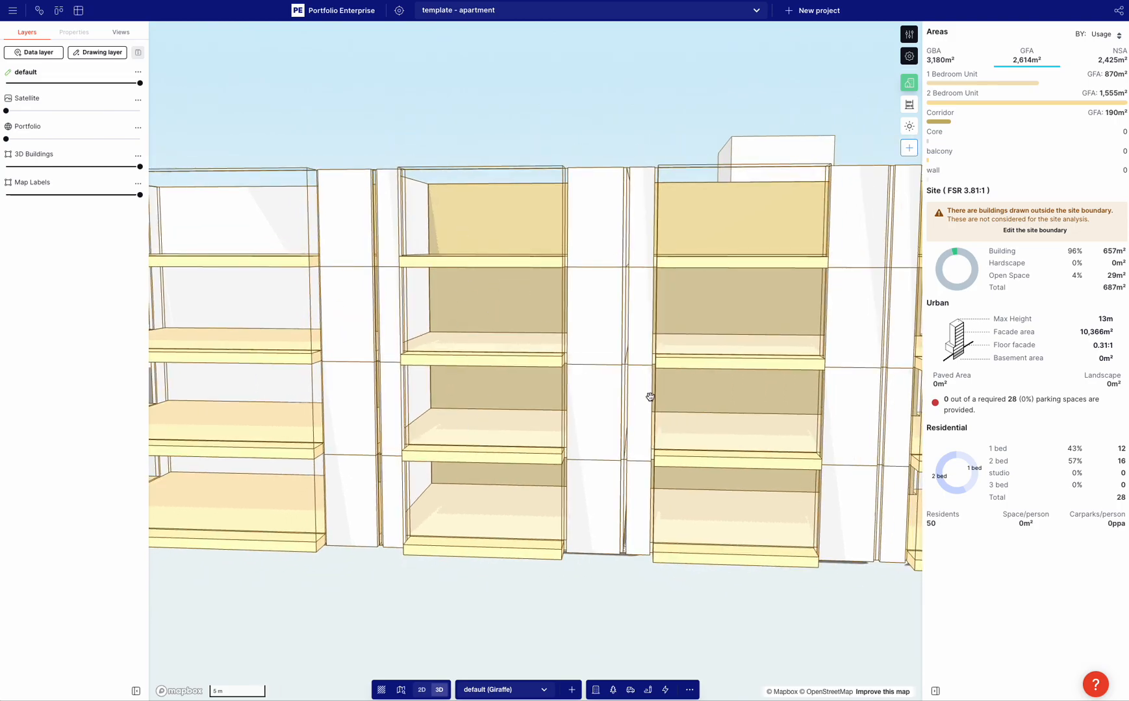
scroll(617, 392, "down", 5)
right_click_drag(560, 361, 547, 376)
scroll(549, 376, "down", 2)
left_click_drag(550, 376, 588, 338)
right_click_drag(588, 339, 572, 358)
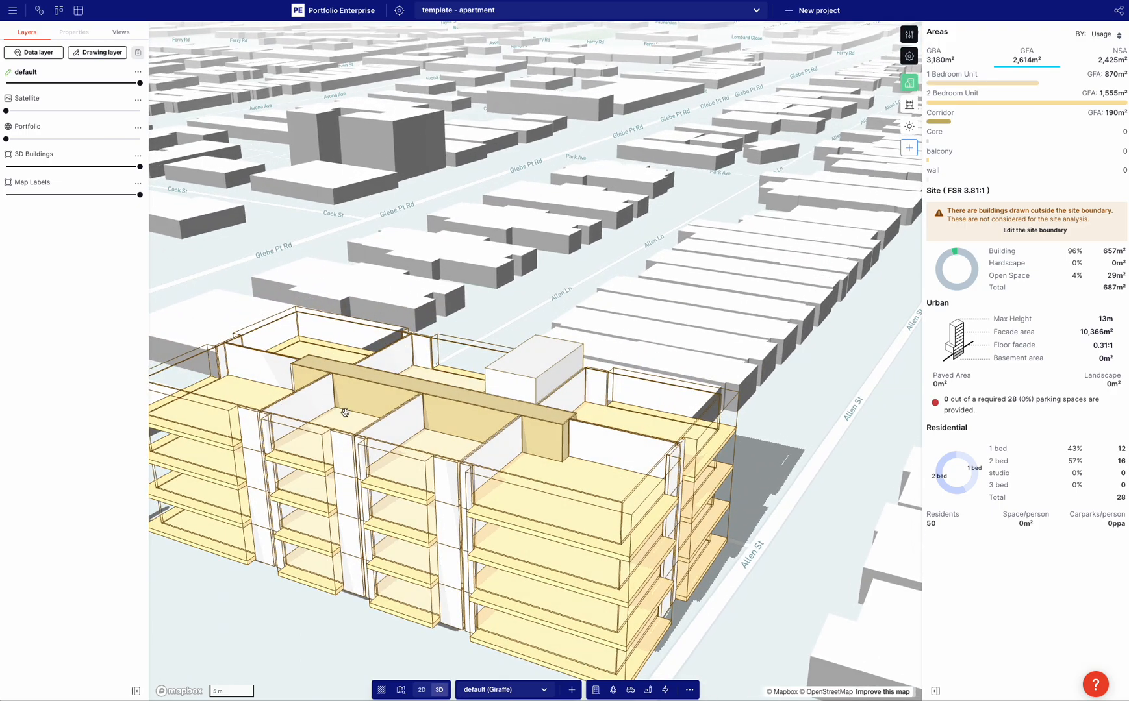
- Open the building's flow and branch a second output off the 1 bed Offset Poly
left_click(325, 331)
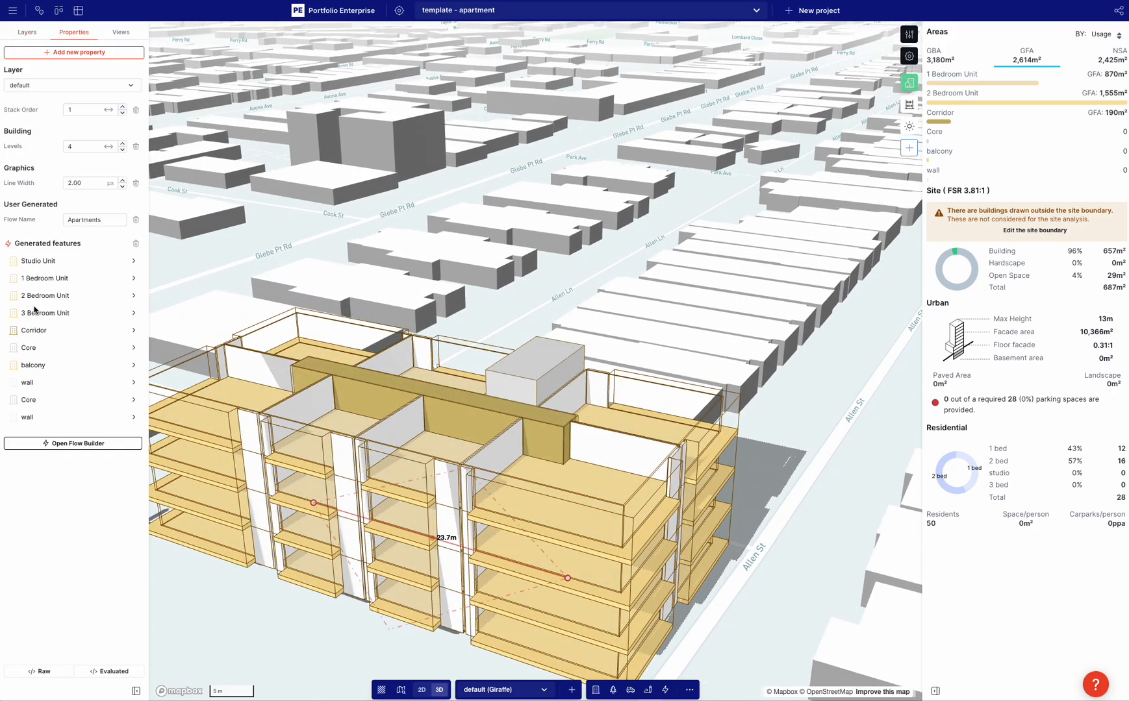
left_click(94, 448)
scroll(574, 449, "down", 4)
left_click_drag(363, 383, 357, 551)
left_click_drag(685, 173, 678, 348)
left_click_drag(624, 225, 618, 251)
scroll(520, 259, "up", 5)
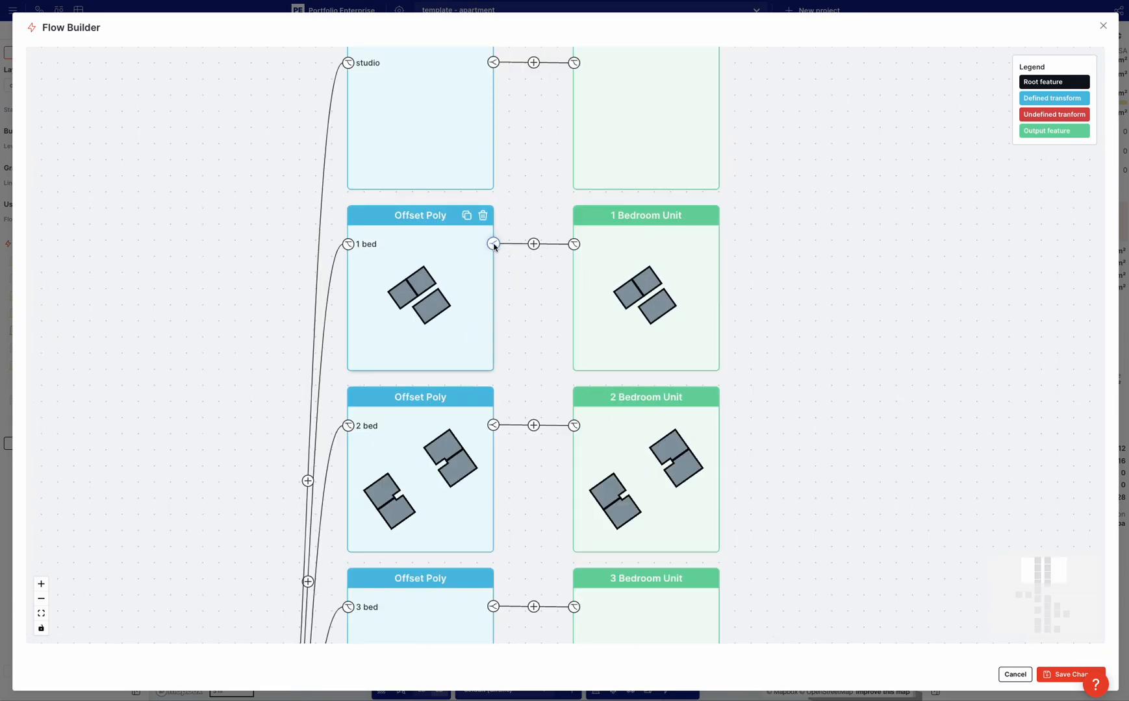
left_click(494, 245)
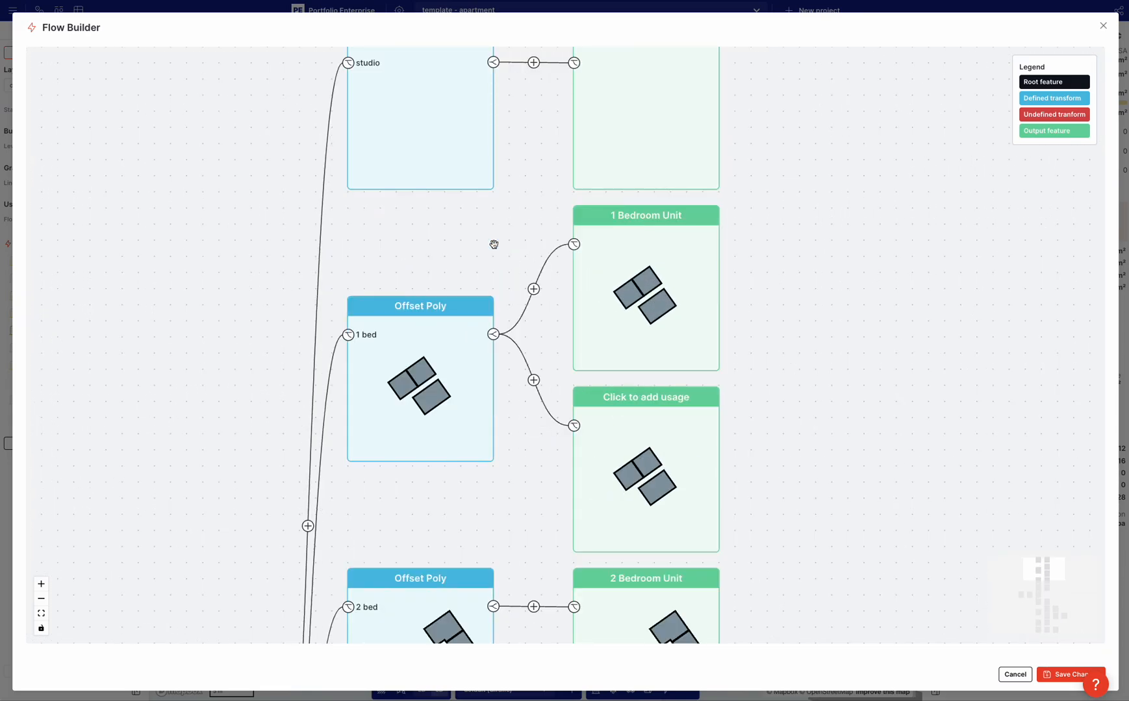
- Add a Height property of 0.4 m to the 1 bed branch's new output
left_click(621, 422)
left_click(159, 46)
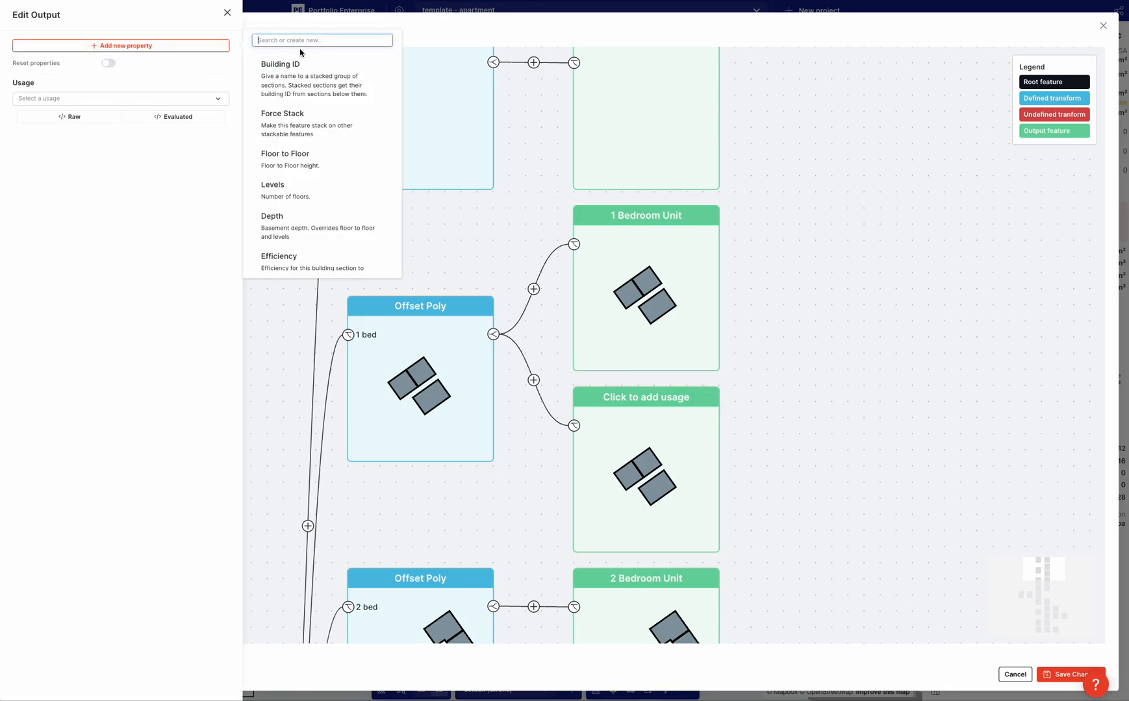
type("he")
left_click(296, 68)
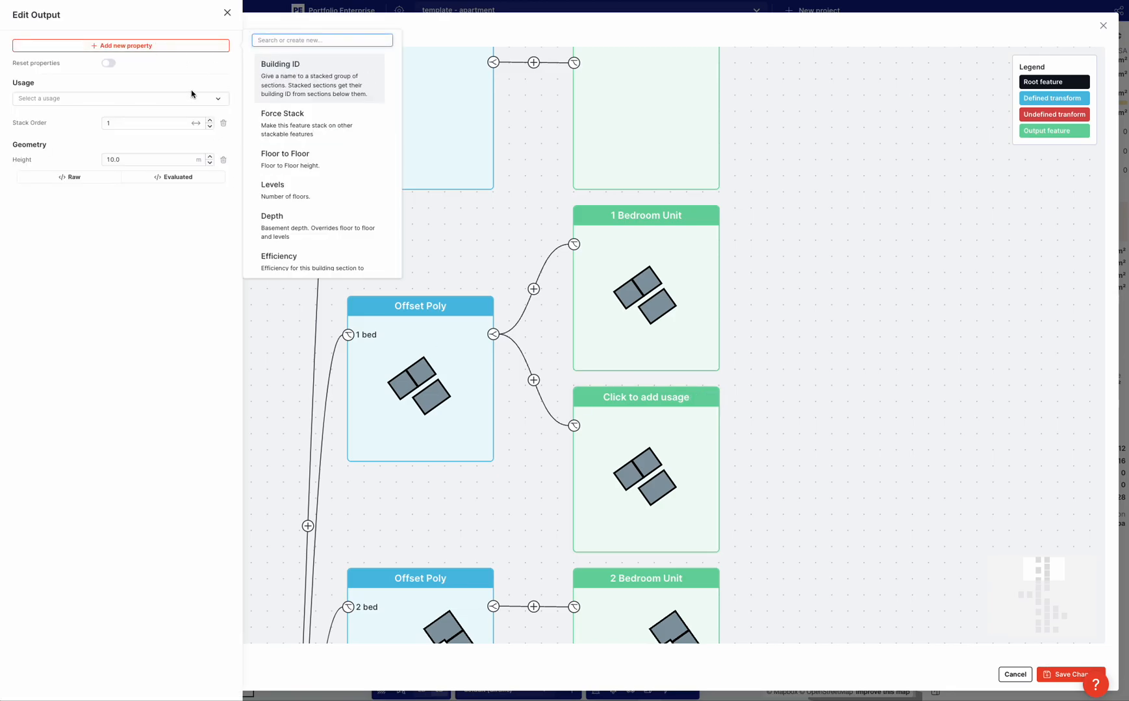
left_click(131, 158)
left_click(93, 263)
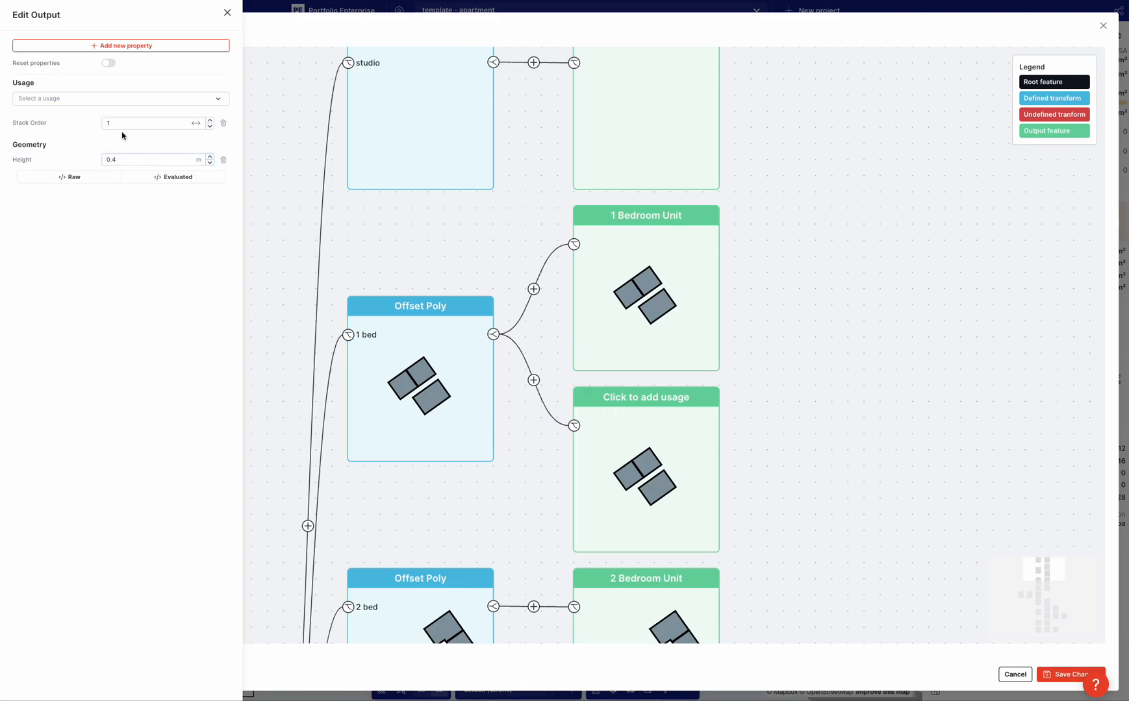
- Add a Color property to the 1 bed branch's new output
left_click(154, 46)
type("co")
left_click(273, 138)
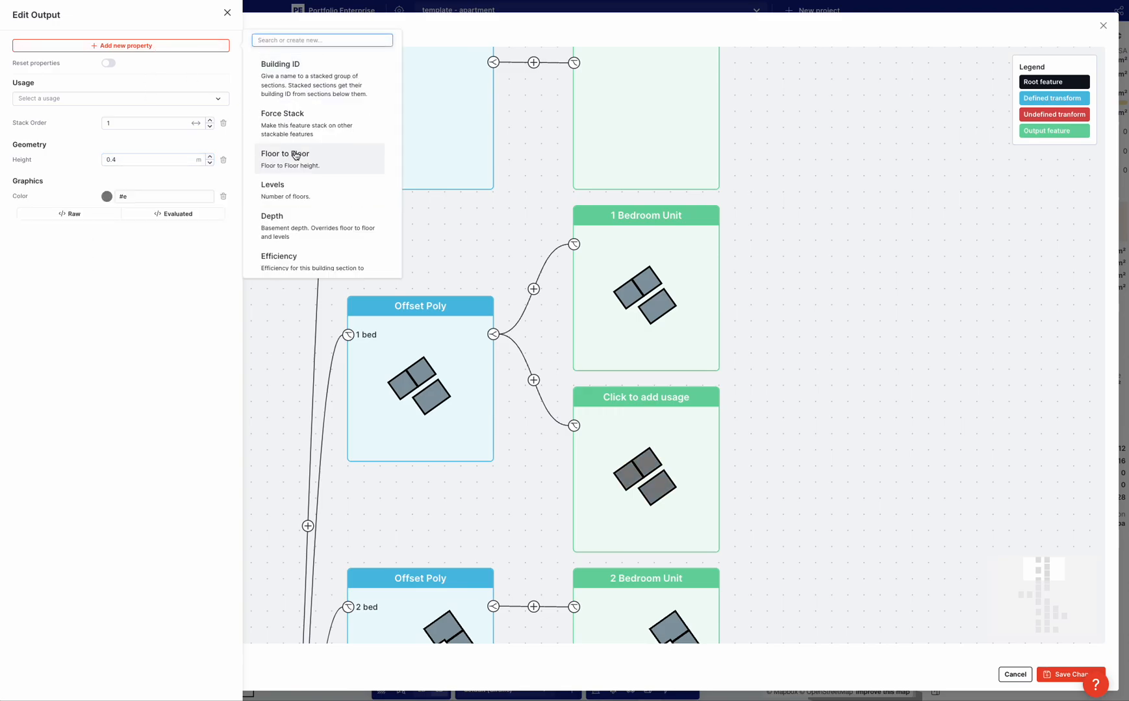
left_click(143, 328)
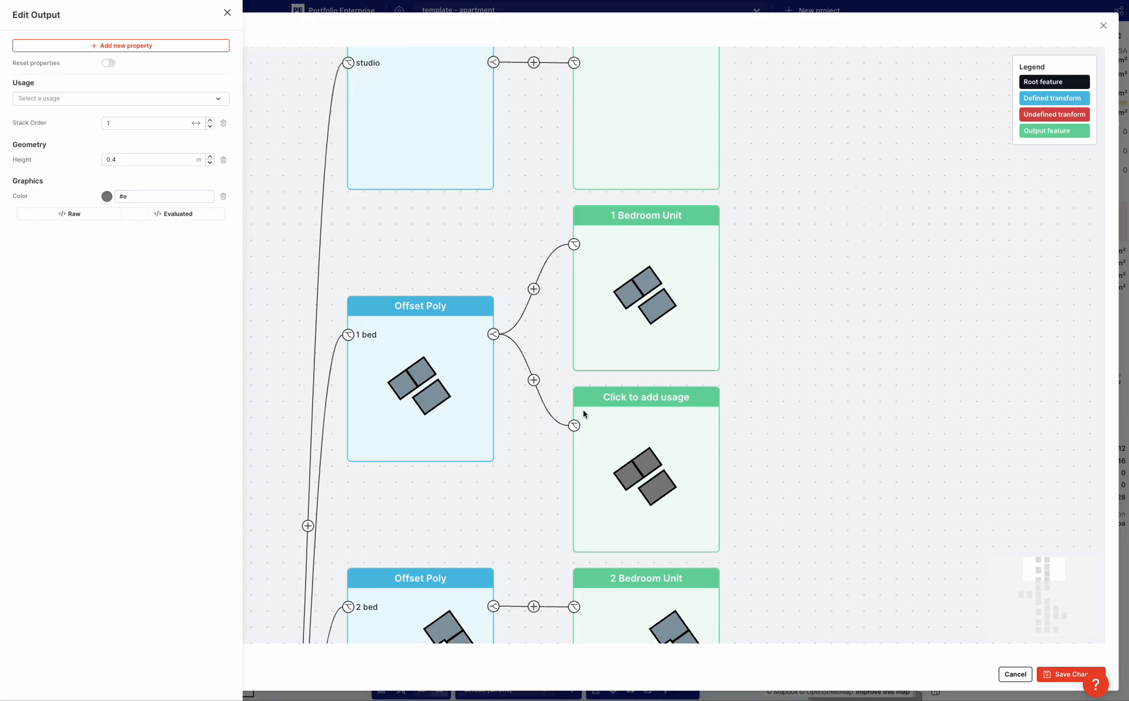
- Adjust the stack order of the 1 bed branch's new output and close its settings
left_click_drag(813, 573, 795, 387)
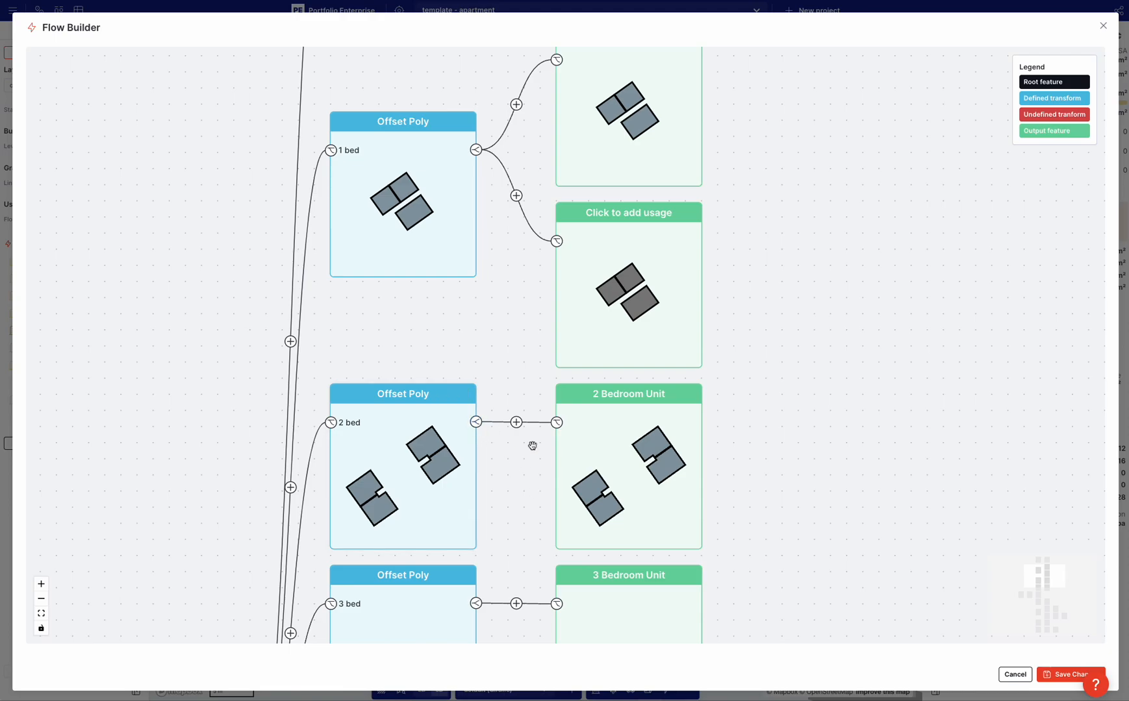
left_click(632, 297)
double_click(209, 122)
left_click(767, 360)
- Branch a second output off the 2 bed Offset Poly and give it a height of 0.4 m
left_click_drag(779, 466, 751, 312)
left_click(578, 493)
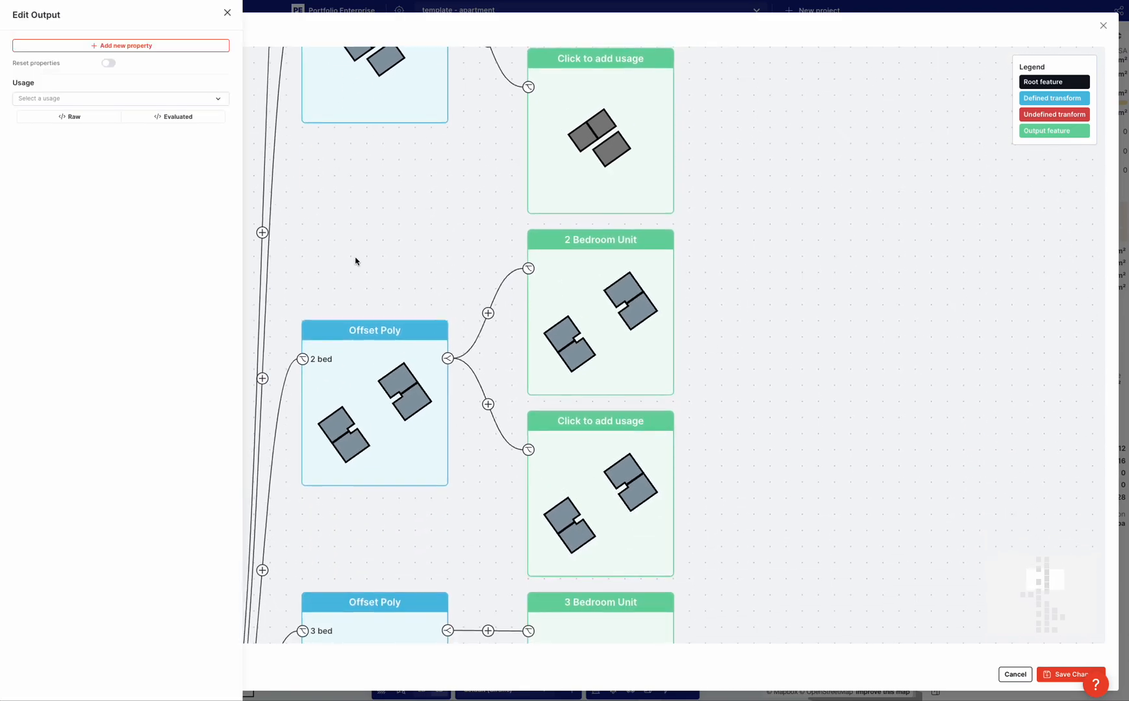
left_click(120, 46)
type("he")
left_click(285, 71)
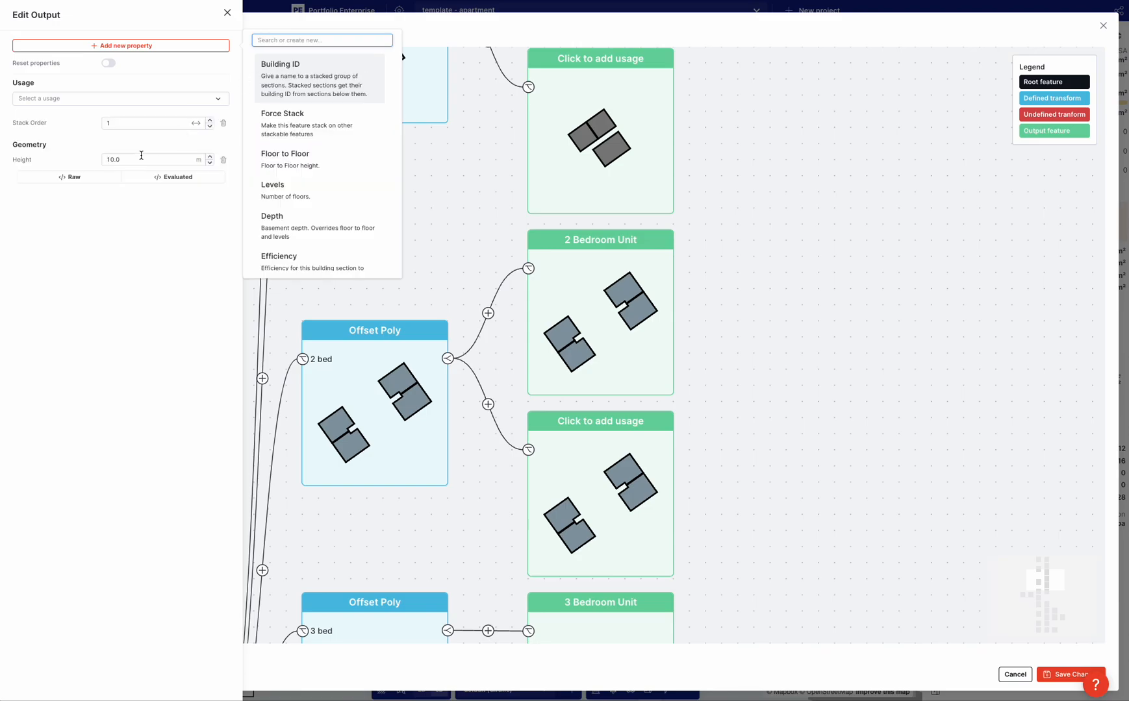
double_click(127, 160)
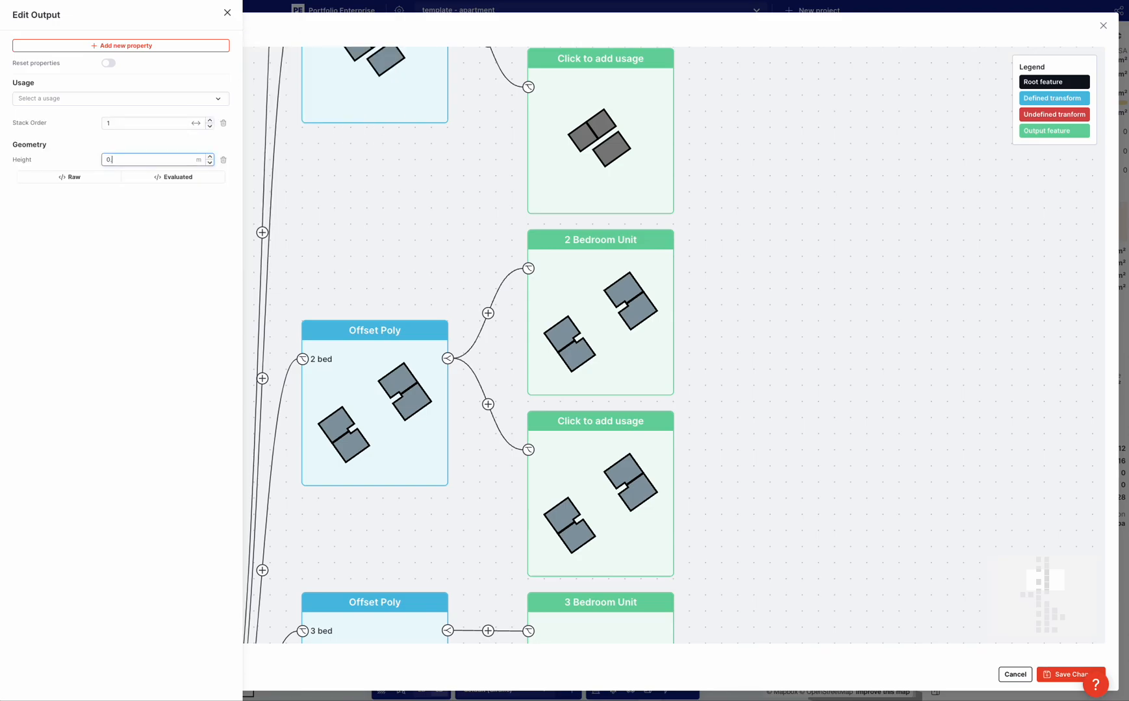
- Add a Color property to the 2 bed branch's new output and set its stack order to 30
left_click(139, 42)
type("co")
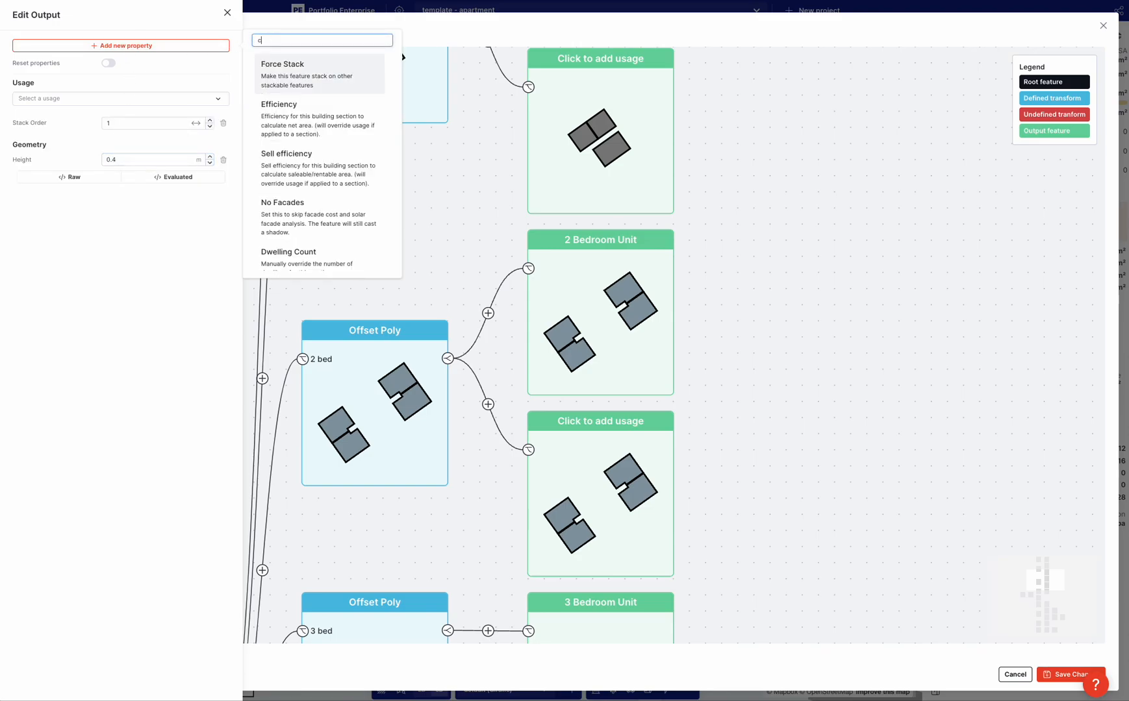
key("Down")
key("Down")
key("Return")
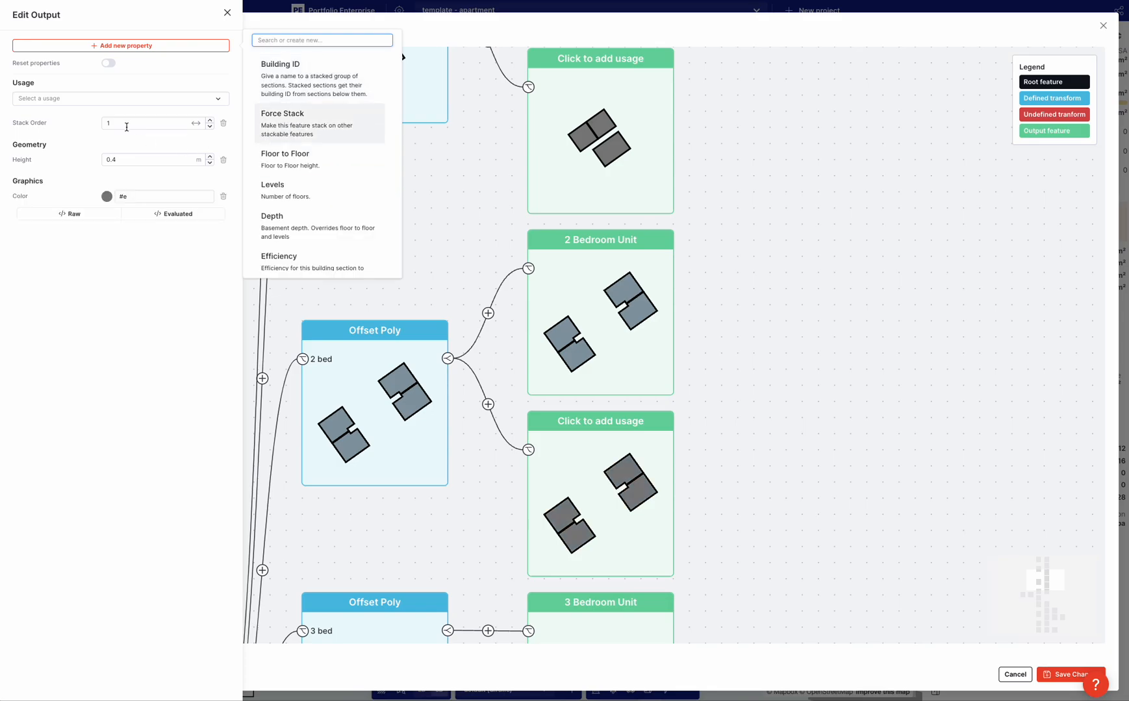
left_click_drag(195, 123, 240, 158)
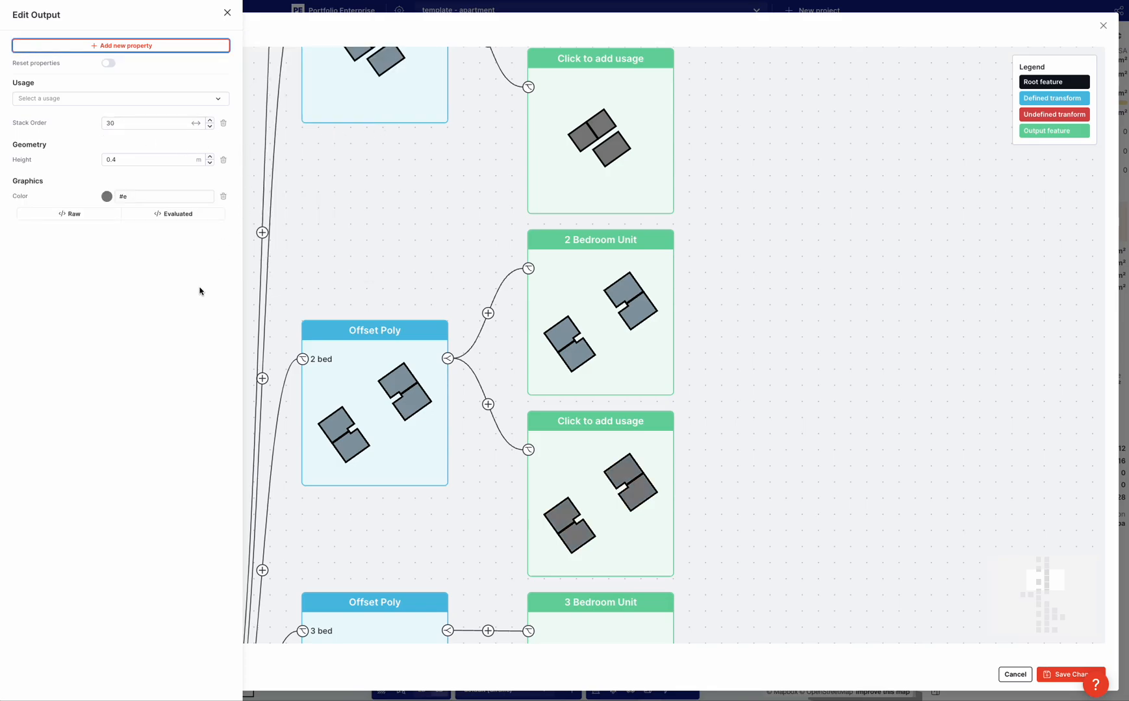
left_click(754, 388)
- Branch a second output off the studio Offset Poly
scroll(757, 394, "down", 5)
scroll(711, 126, "down", 2)
left_click_drag(710, 126, 727, 286)
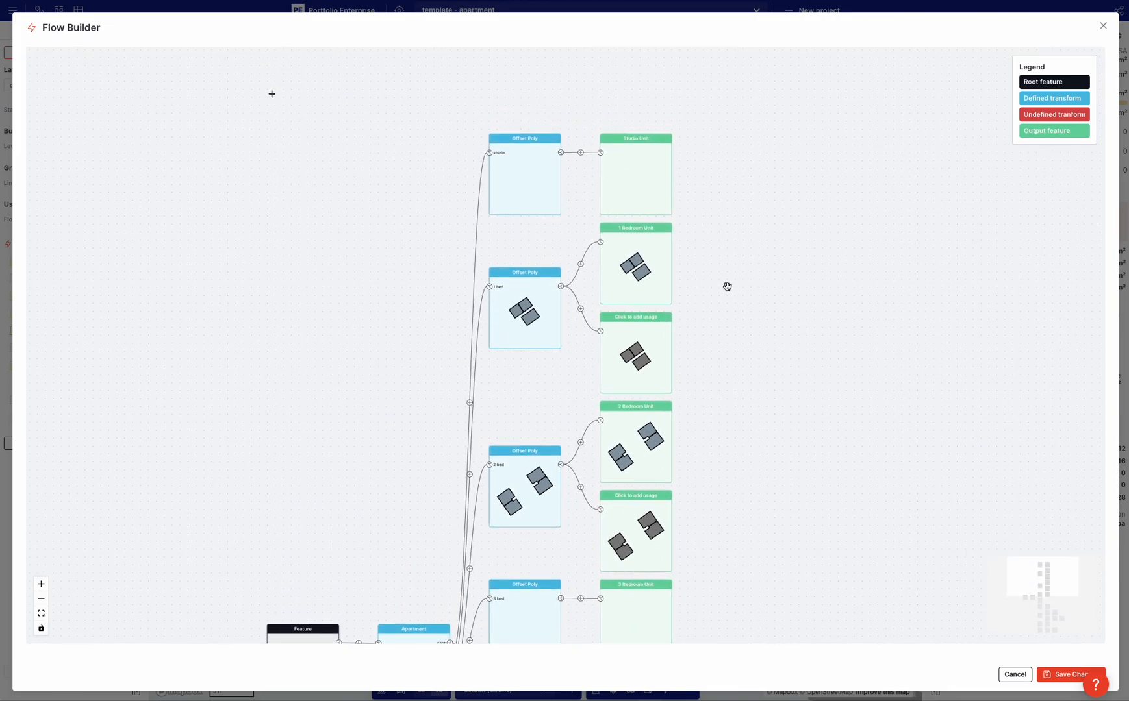
left_click(562, 155)
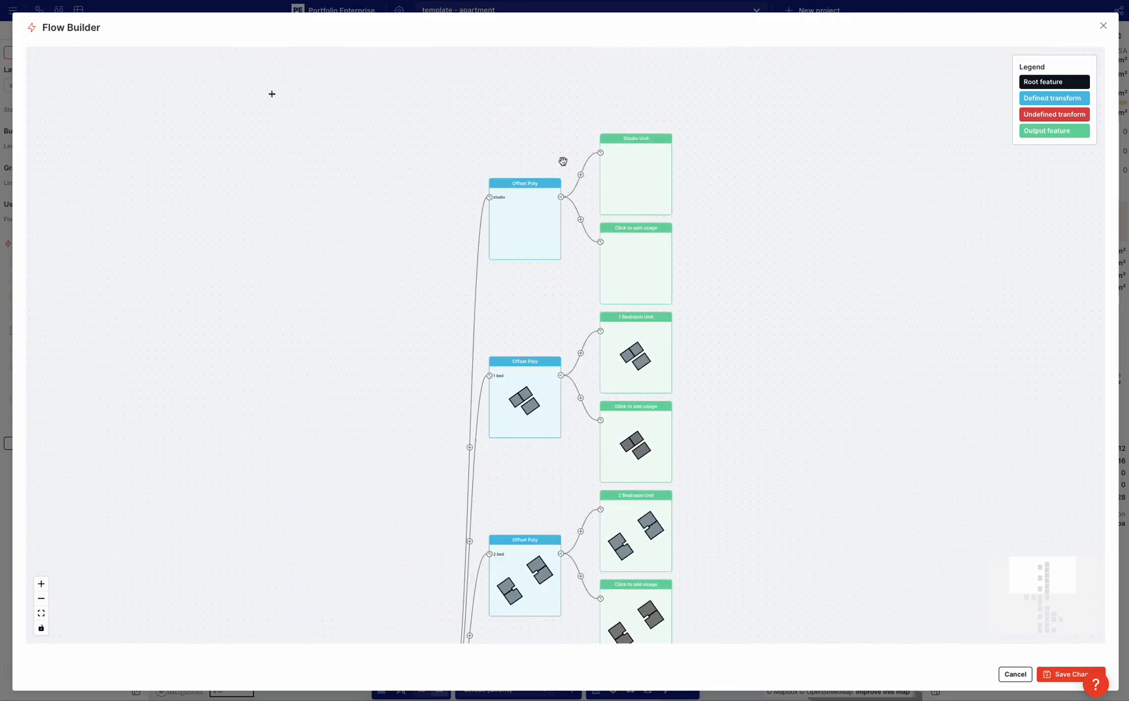
- Add a Height property of 0.4 m to the studio branch's new output
left_click(614, 240)
left_click(133, 46)
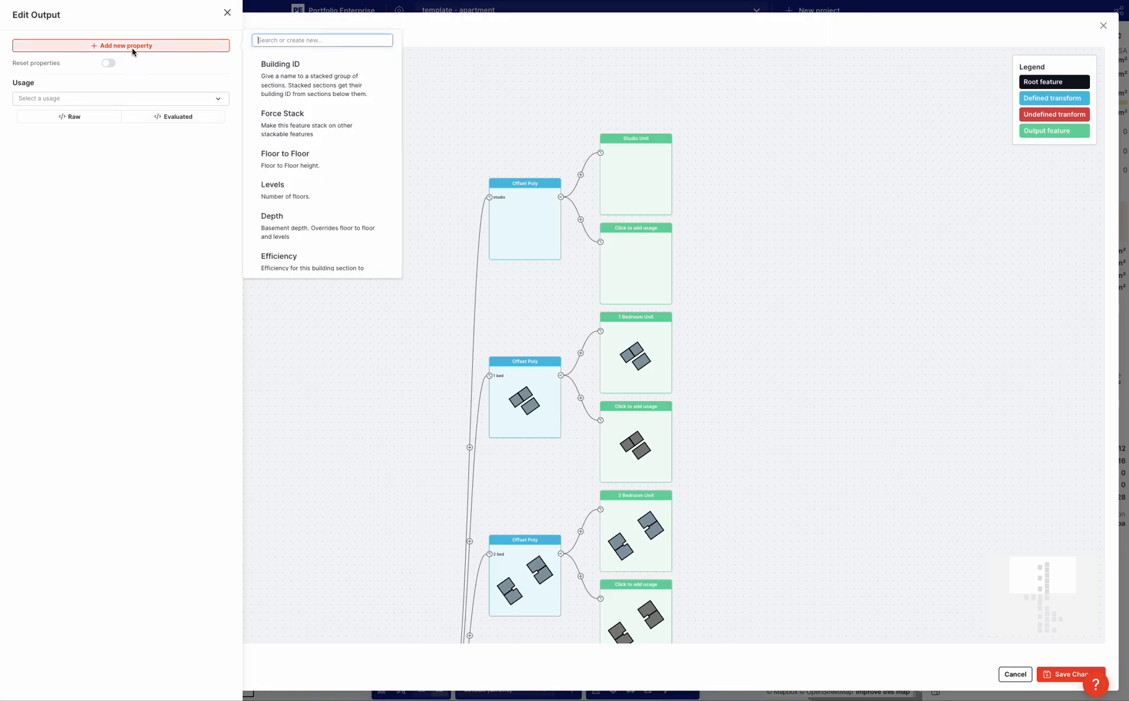
type("hei")
left_click(328, 75)
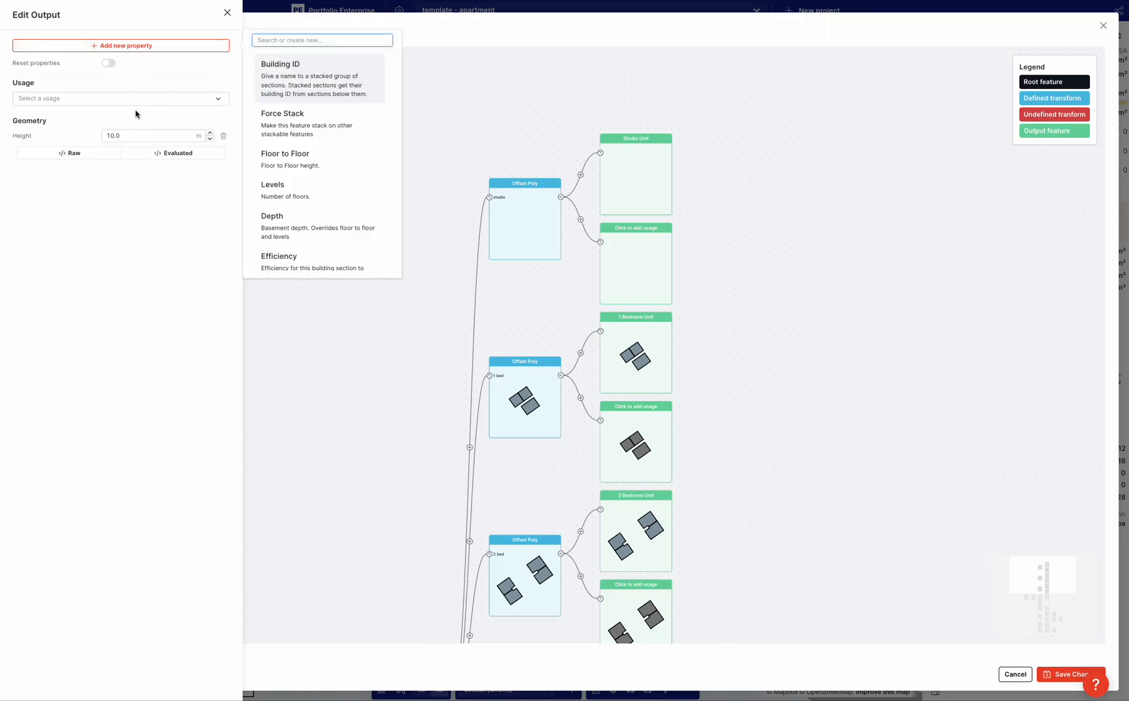
left_click(136, 133)
double_click(136, 132)
type("0.4")
- Add a Color property to the studio branch's new output
left_click(159, 45)
type("colo")
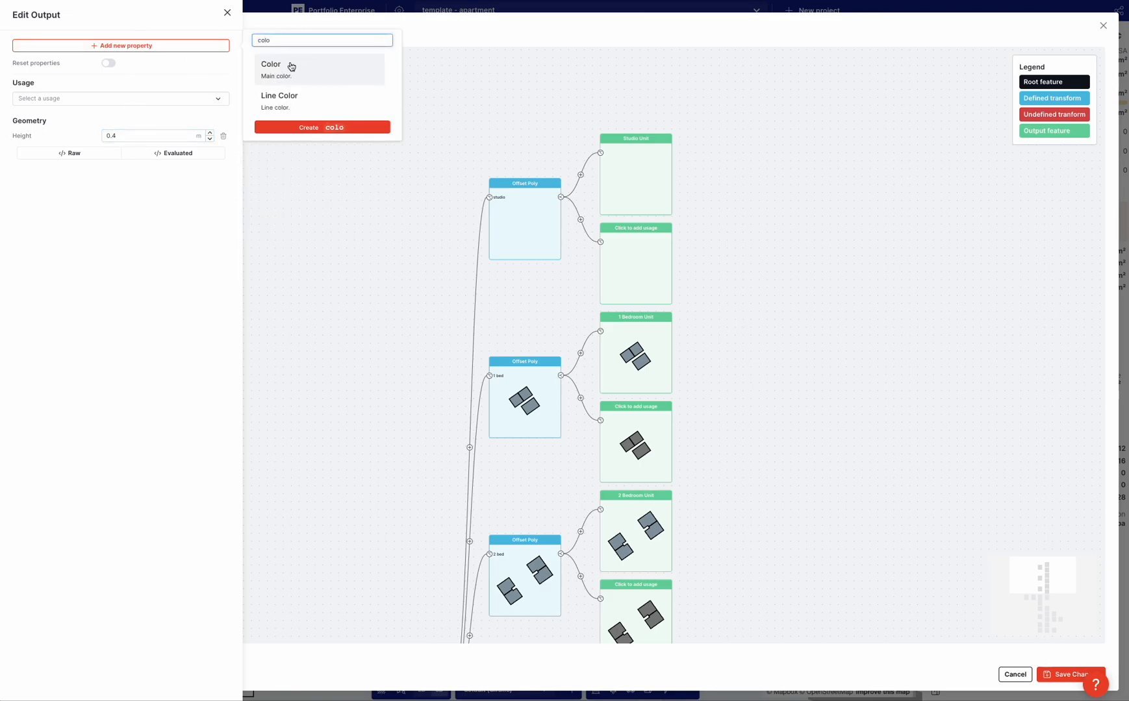
left_click(291, 67)
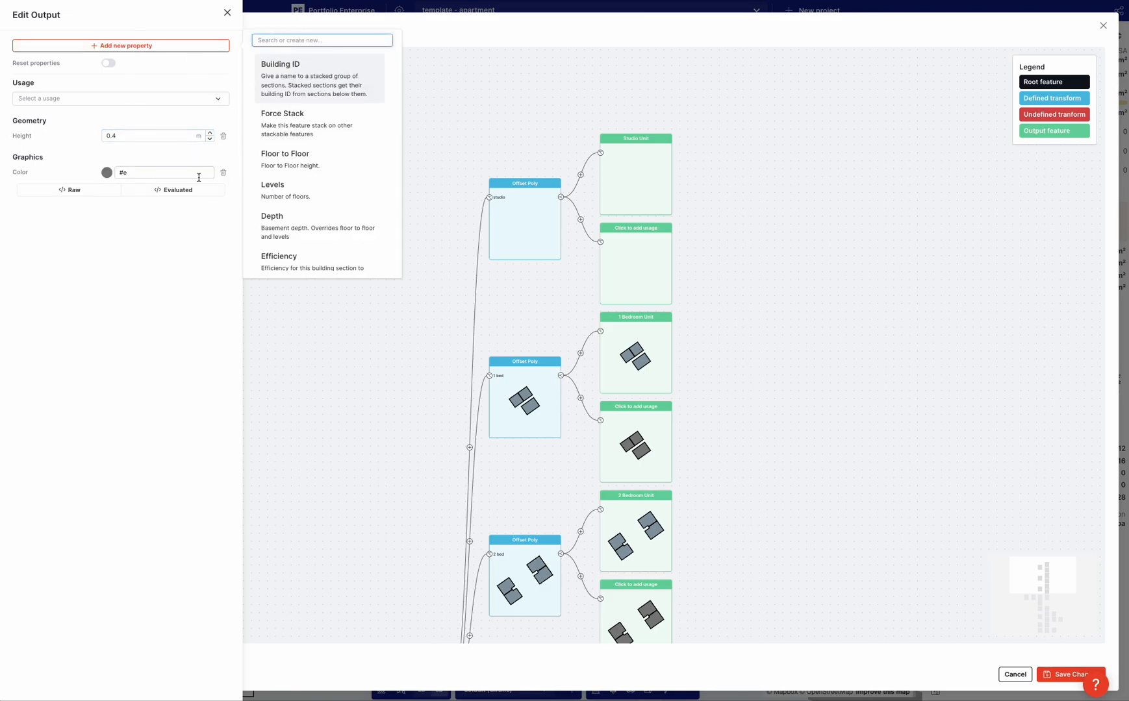
left_click(127, 228)
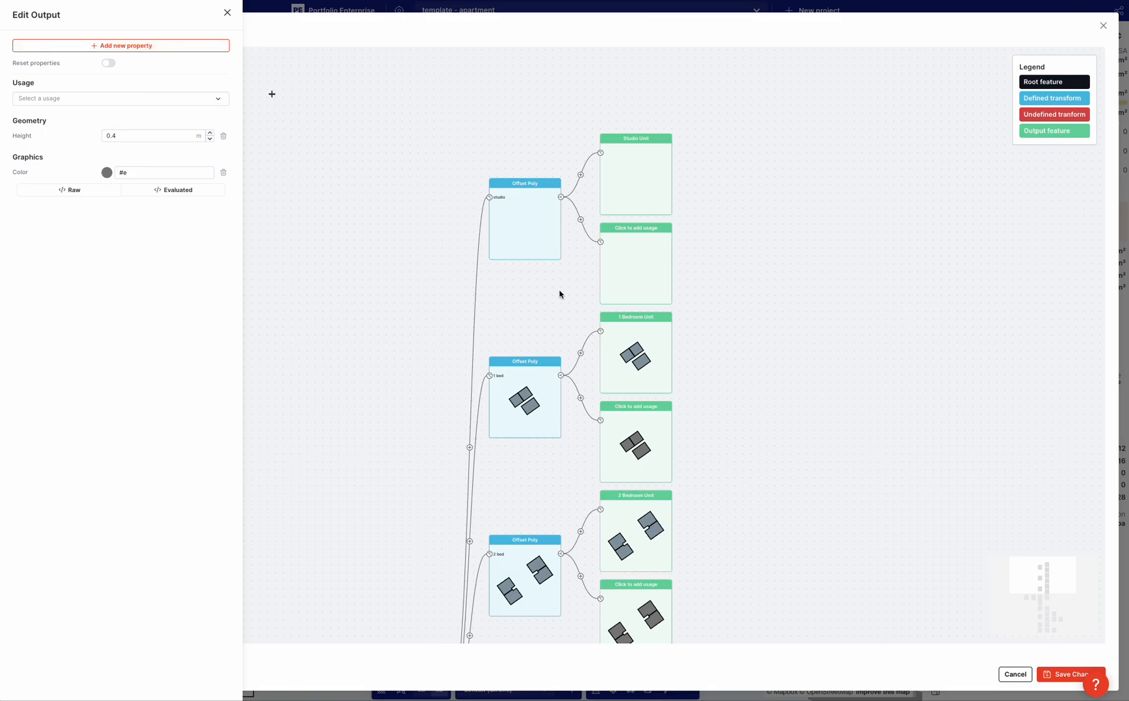
- Add a Force Stack property, switched off, to the studio branch's new output and save the flow changes
left_click(135, 45)
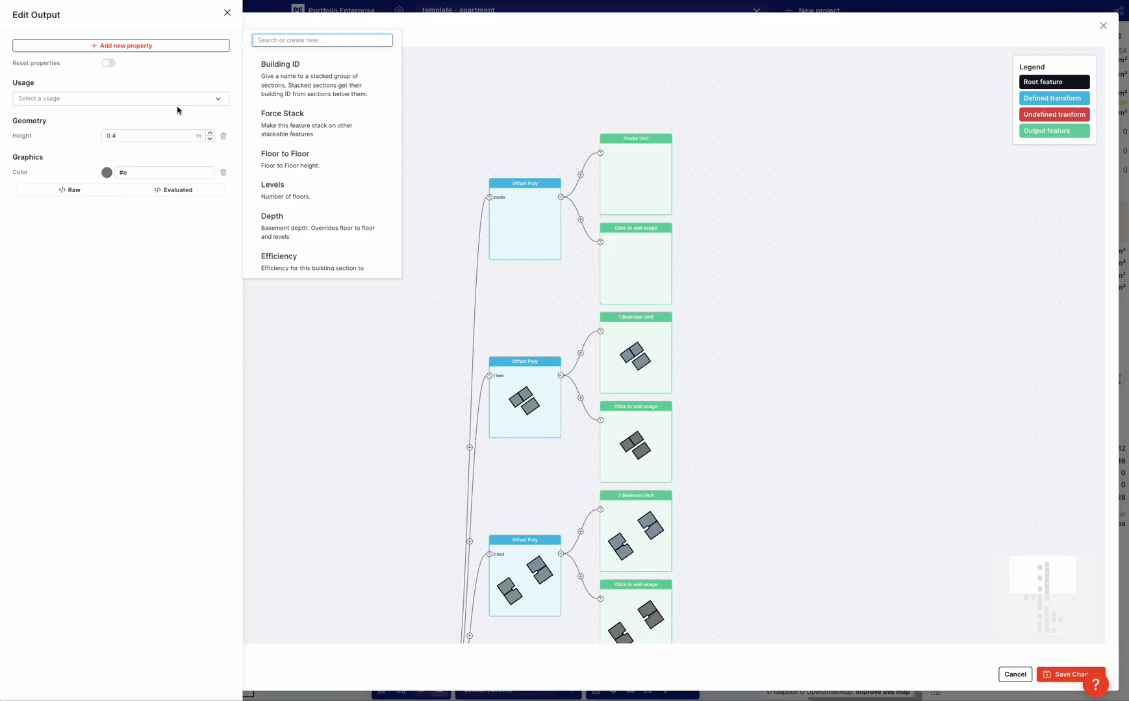
type("sta")
left_click(280, 65)
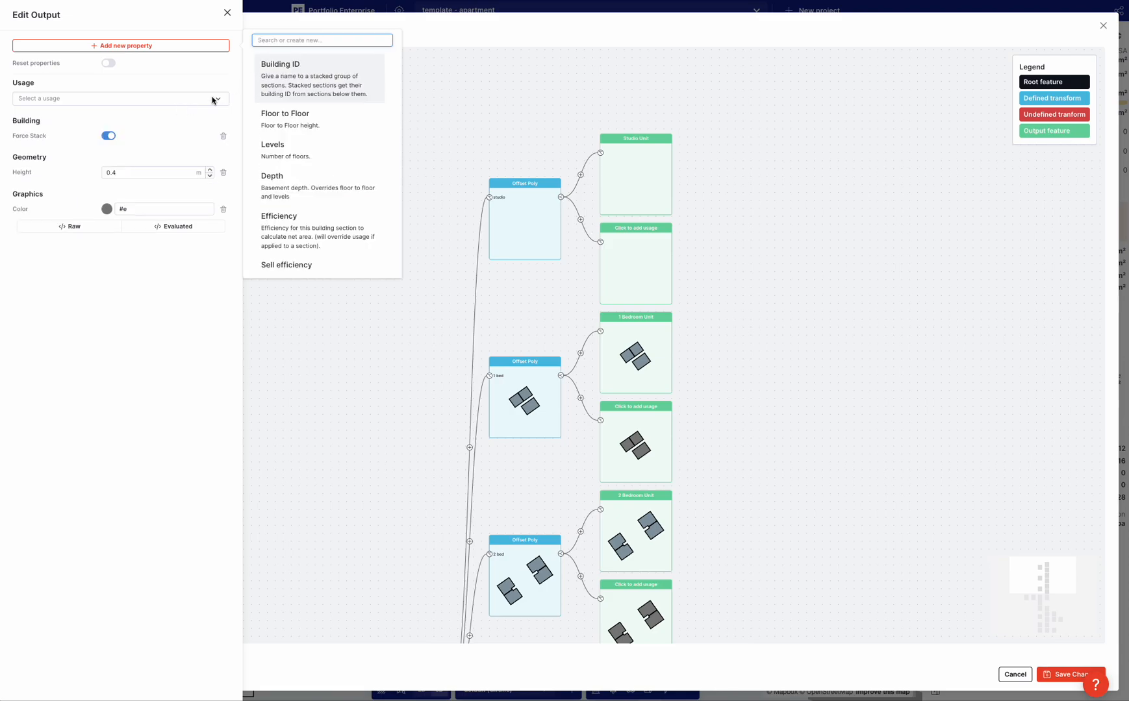
left_click(108, 136)
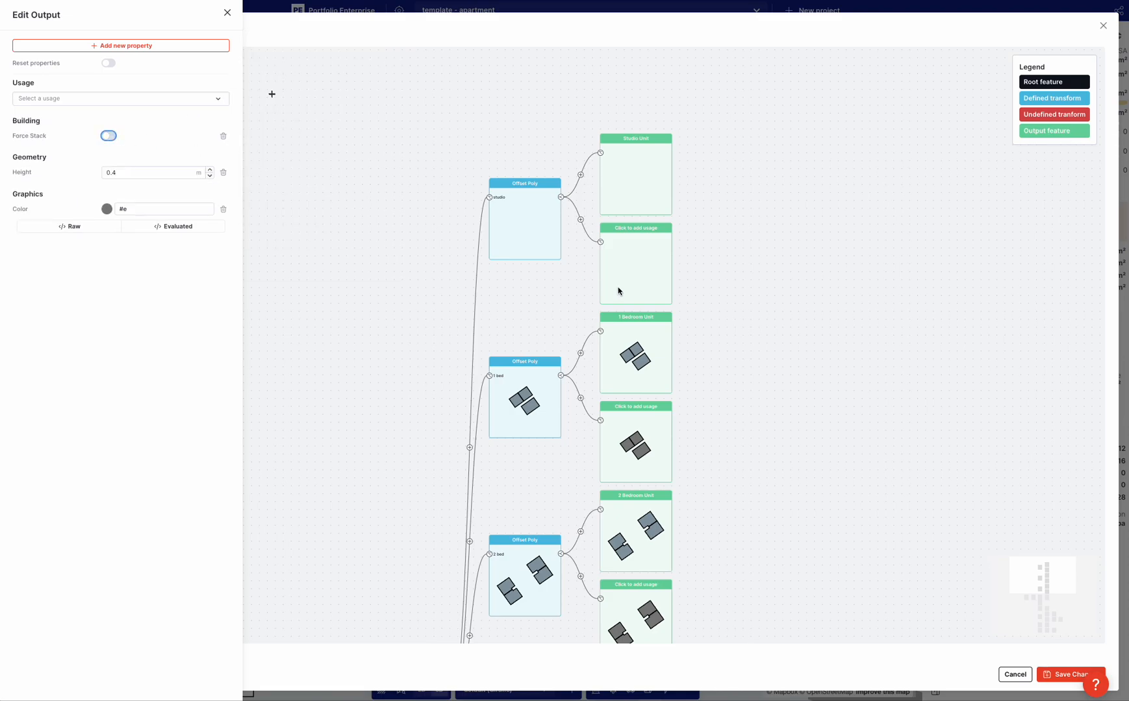
left_click(759, 317)
left_click_drag(760, 403, 748, 148)
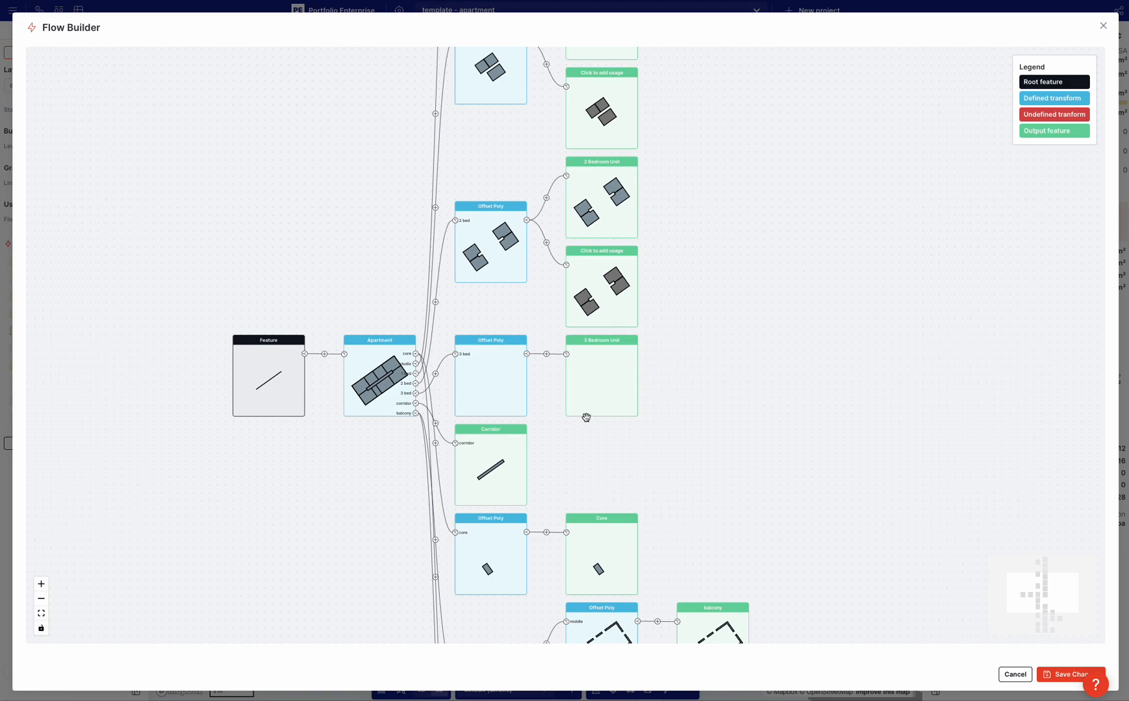
left_click(1050, 677)
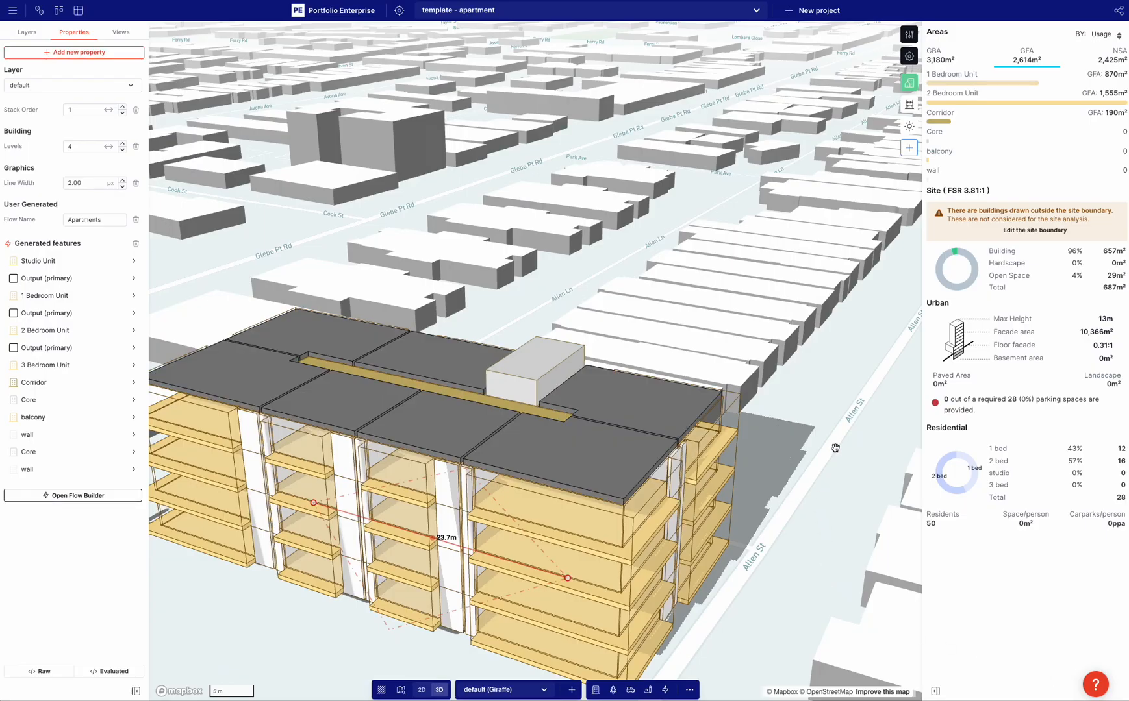
- Examine the apartment building's roof panels, raised core and balconies from several sides in 3D
right_click_drag(835, 447, 821, 446)
left_click_drag(373, 604, 482, 471)
right_click_drag(451, 498, 493, 499)
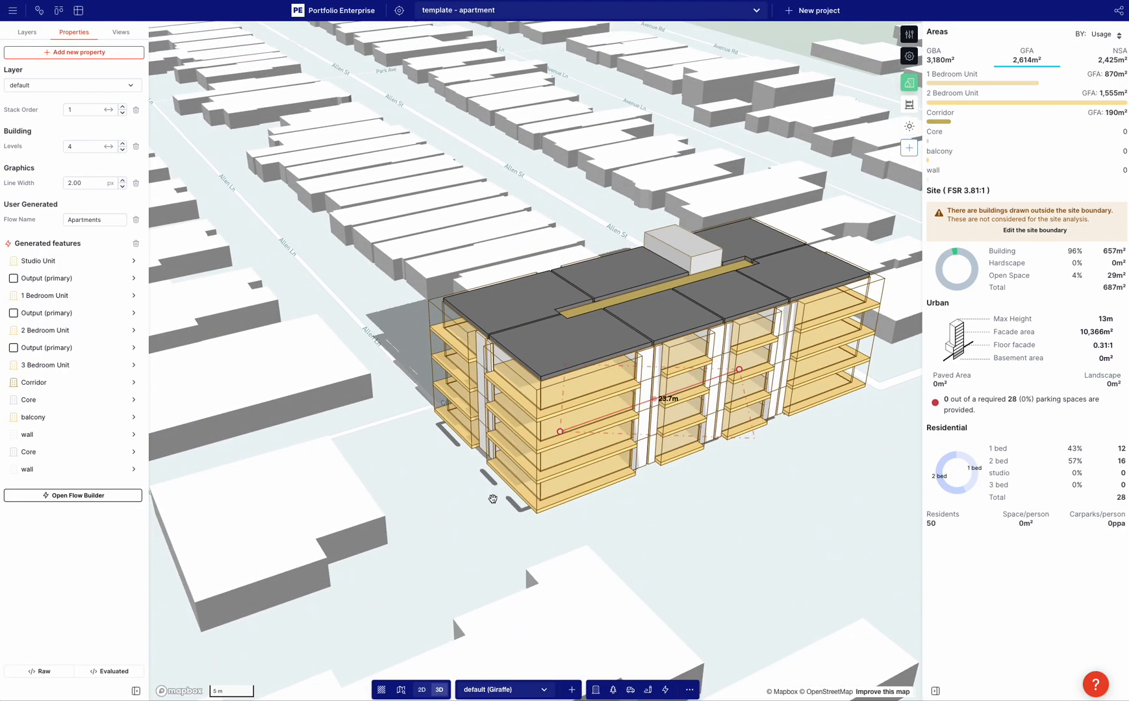
right_click_drag(740, 464, 656, 483)
left_click(675, 459)
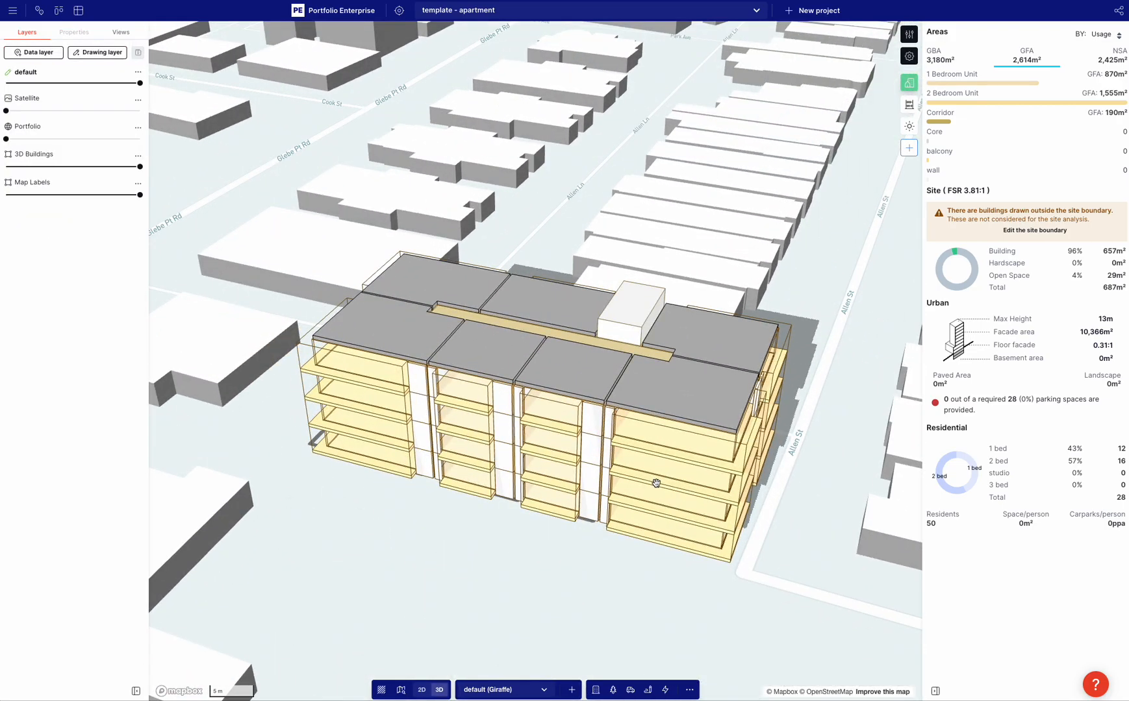
right_click_drag(743, 442, 604, 449)
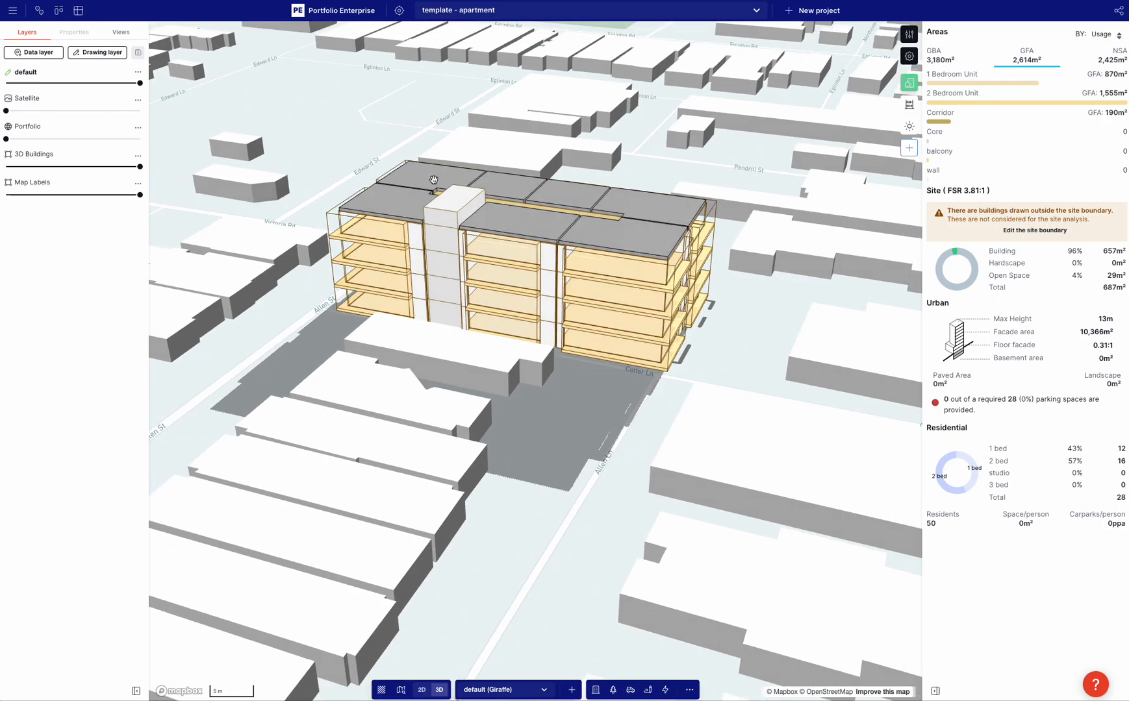
right_click_drag(604, 334, 744, 340)
- Set the start and end offsets of the balcony feature's Line Shorten to 2.0 m
left_click(573, 381)
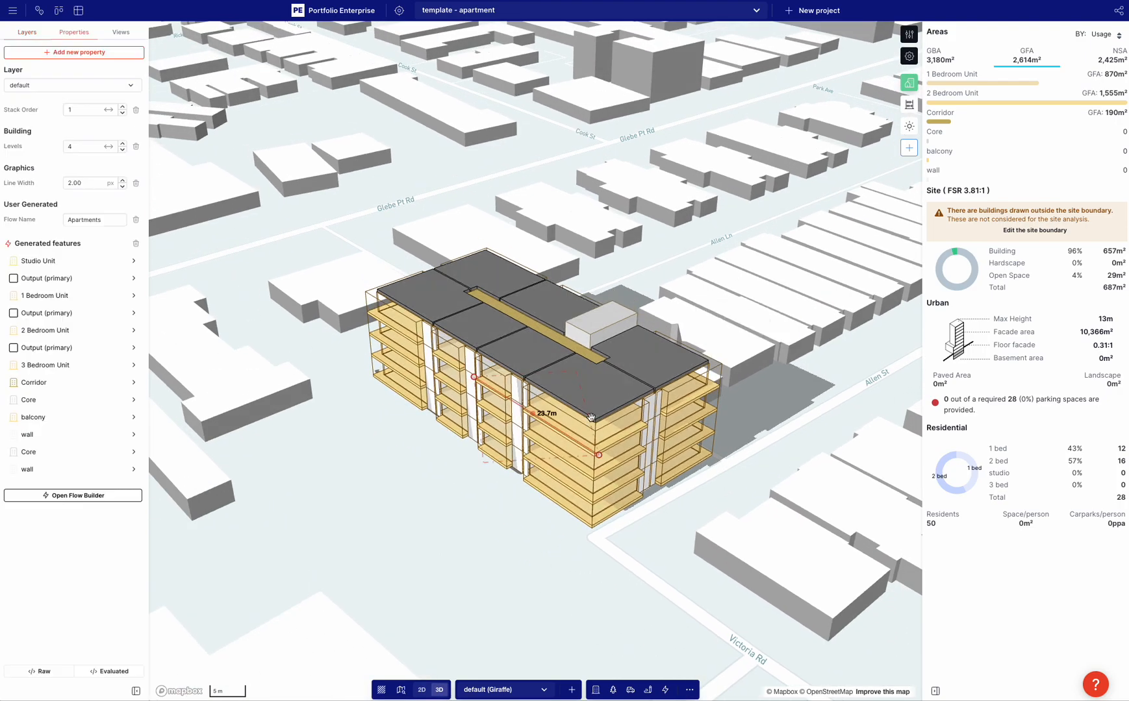
left_click(91, 495)
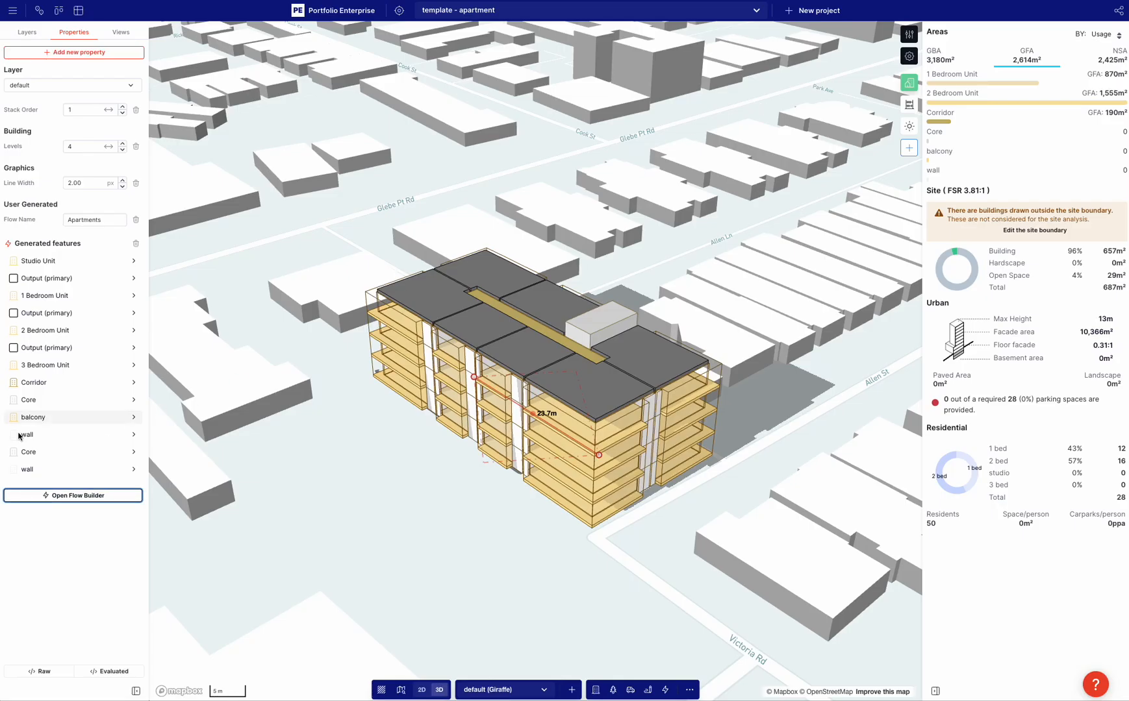
left_click(78, 422)
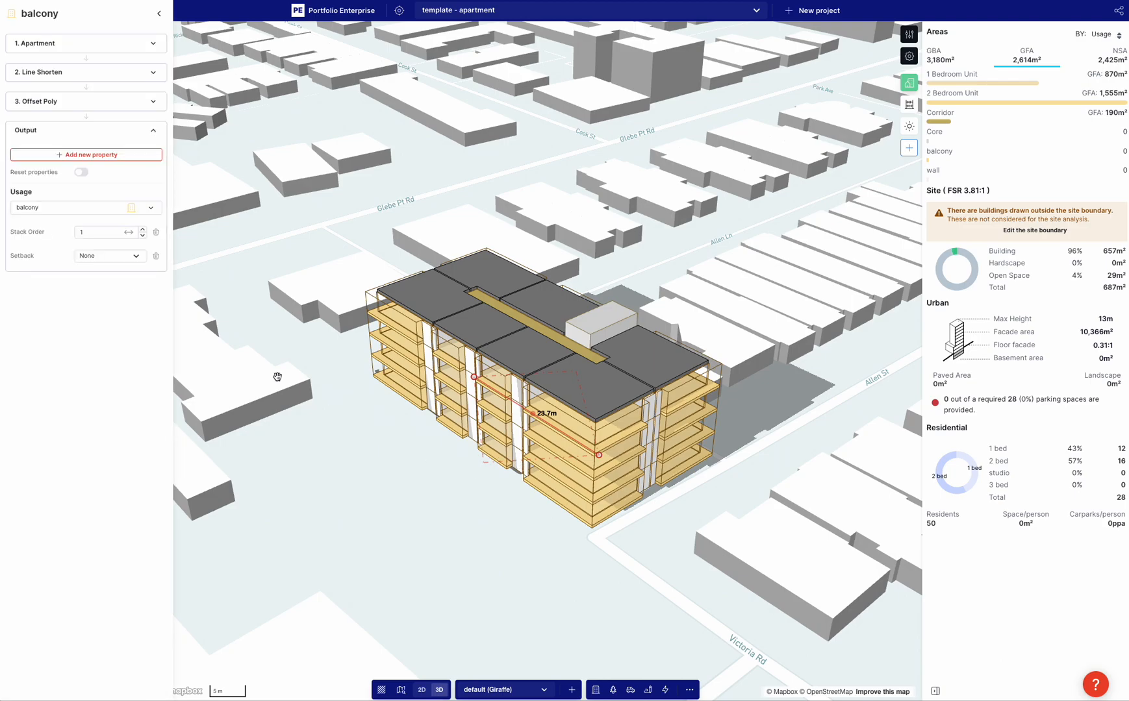
left_click(59, 73)
left_click(106, 95)
left_click(108, 113)
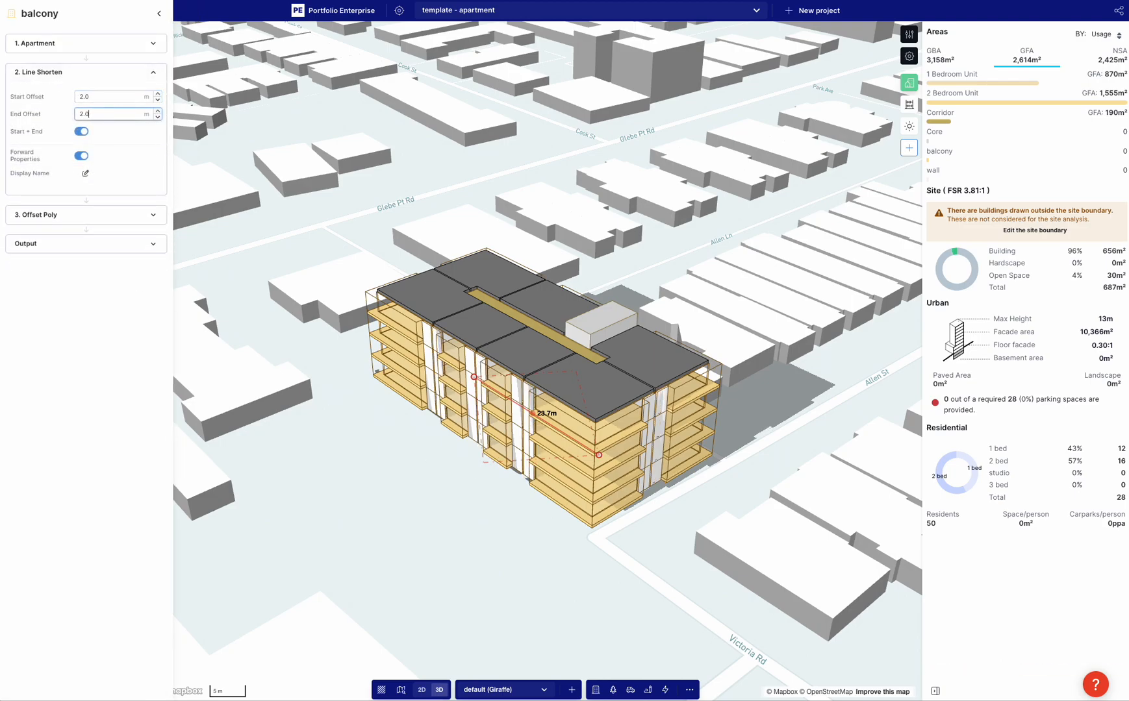
- Try end offsets of 4.0 m and 3.0 m in the balcony's Line Shorten and check the facade
left_click(128, 309)
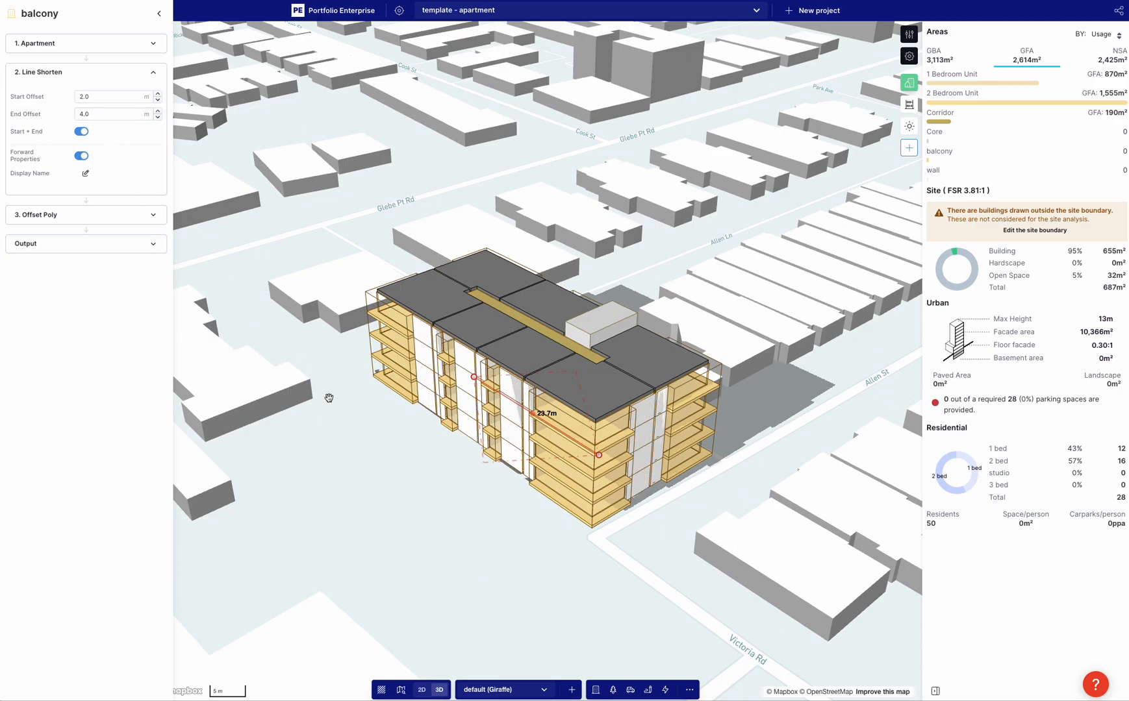
left_click(125, 113)
left_click(85, 270)
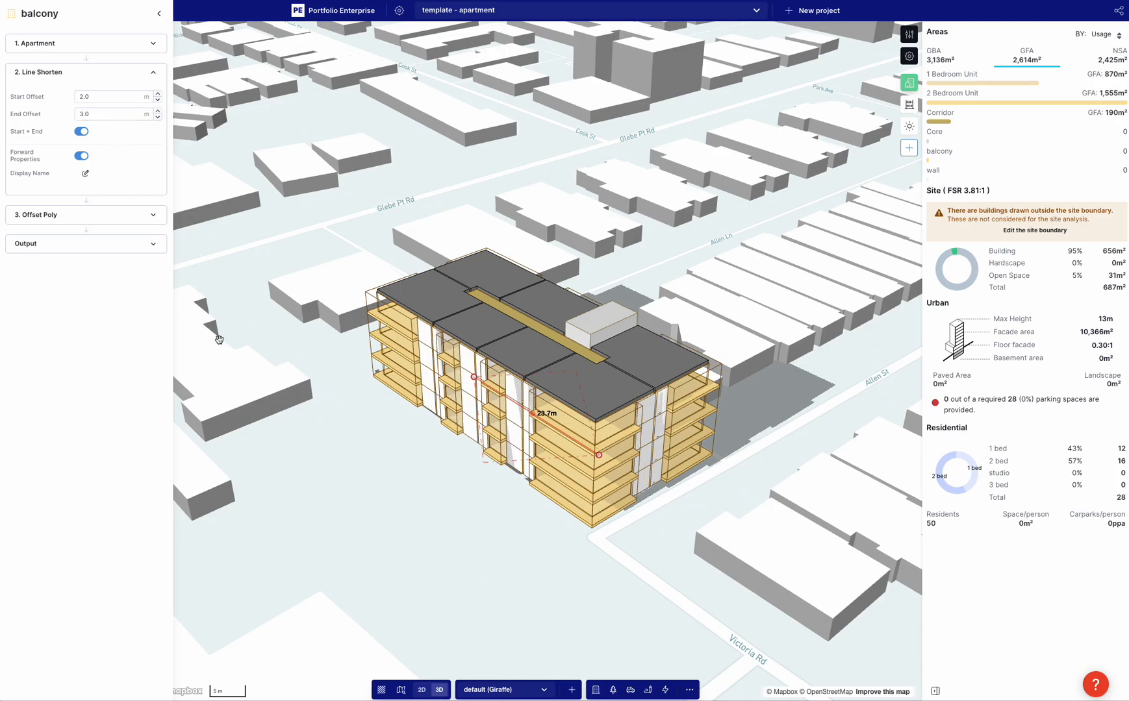
left_click(319, 425)
right_click_drag(318, 424, 344, 423)
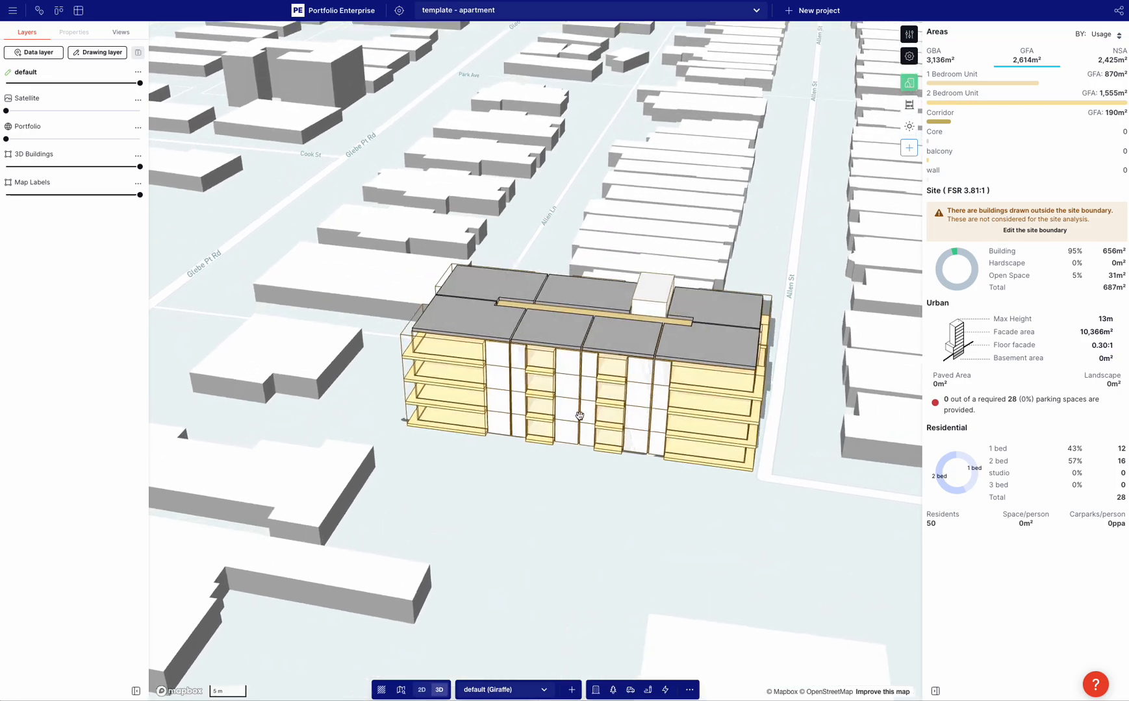
scroll(632, 409, "up", 3)
left_click(661, 422)
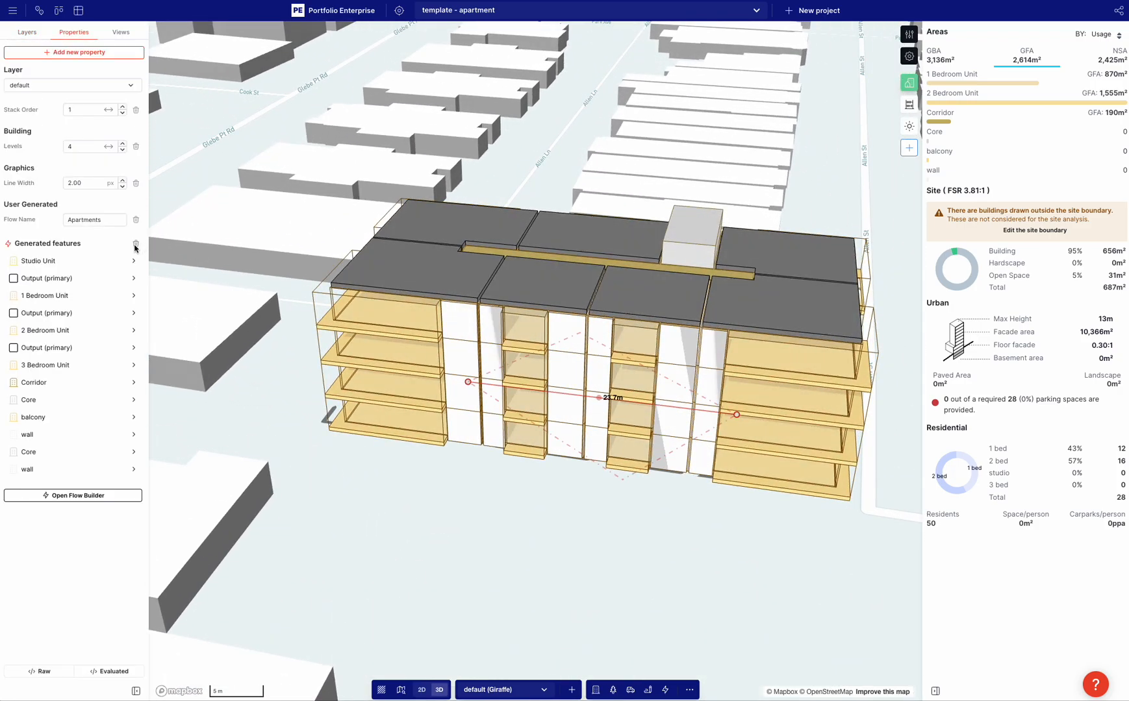
- Set the end offset of the balcony's Line Shorten back to 2.0 m
left_click(61, 495)
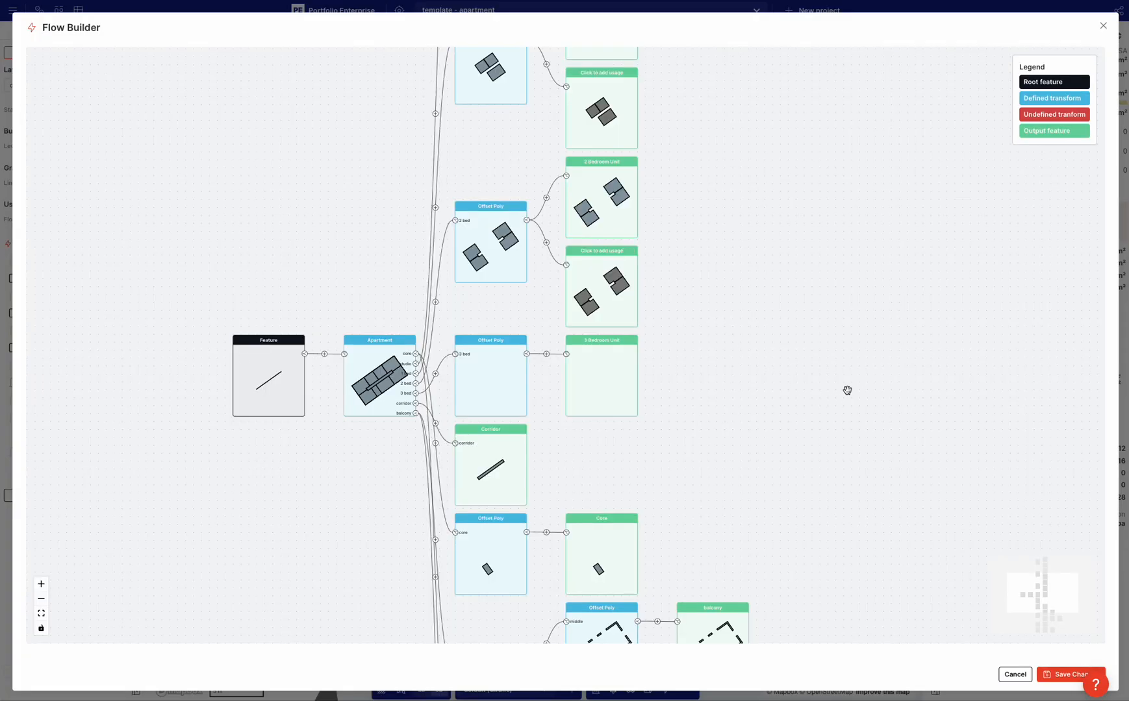
key("Escape")
left_click(31, 417)
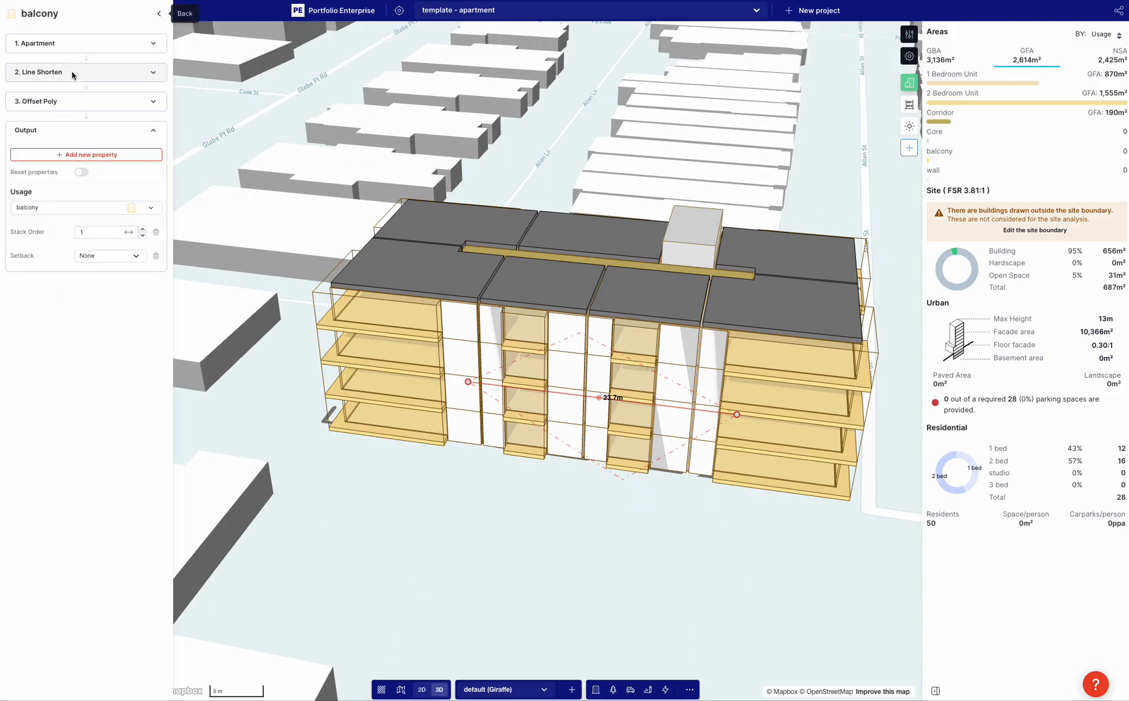
left_click(72, 72)
left_click(110, 113)
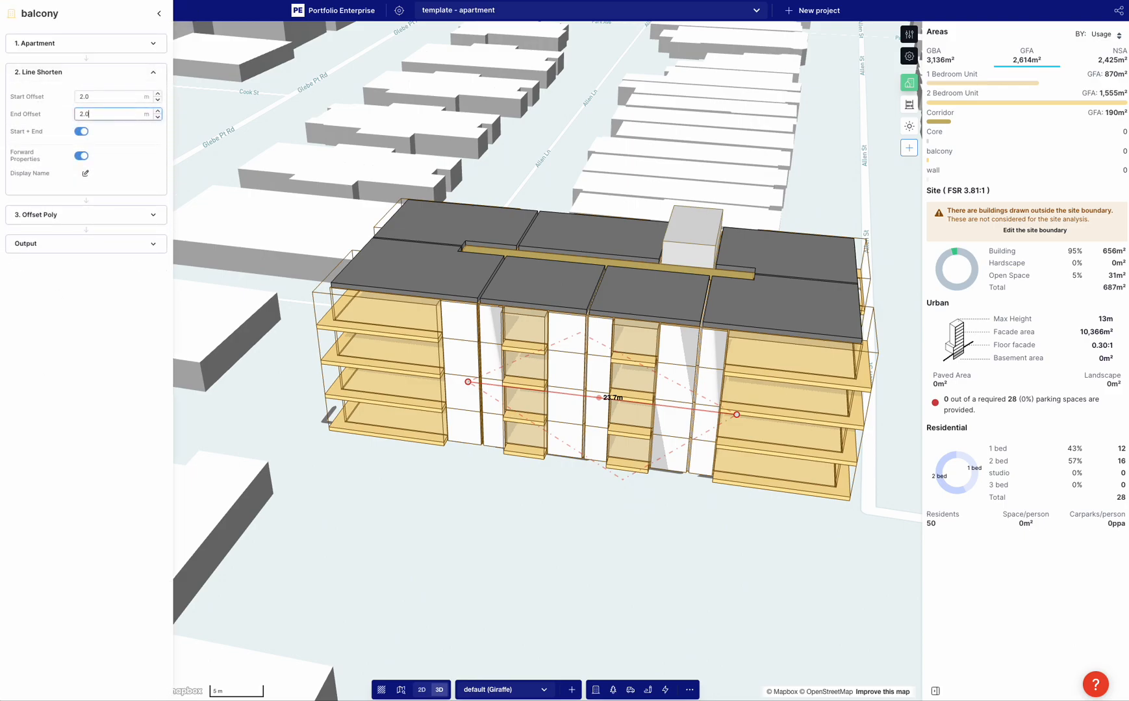
key("Return")
- Examine the flow's unit branches and the building's end walls and long facades in 3D
left_click(460, 502)
right_click_drag(473, 486, 483, 429)
left_click(482, 429)
left_click(50, 497)
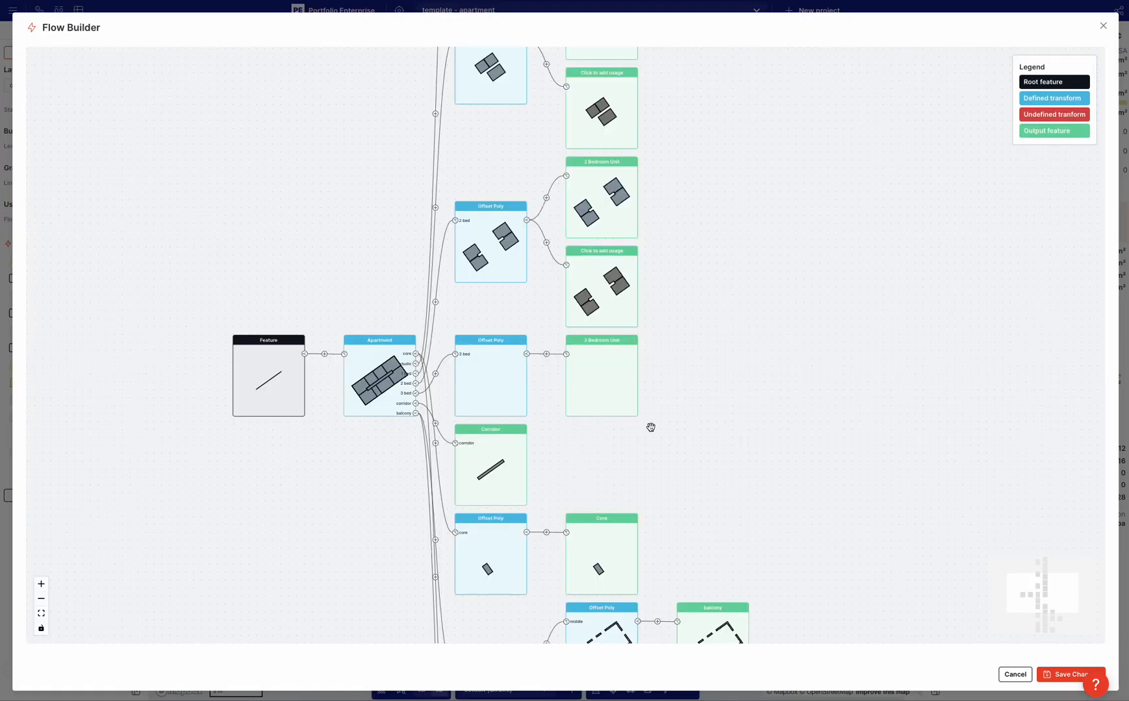
scroll(649, 424, "down", 3)
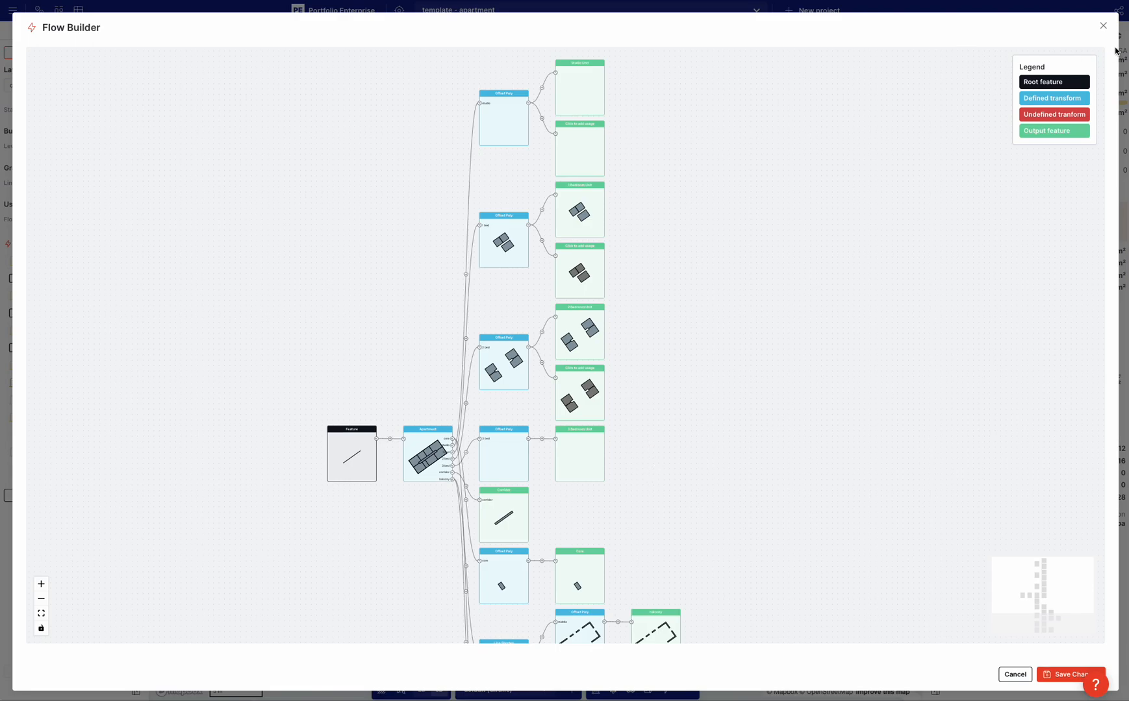
left_click(1106, 26)
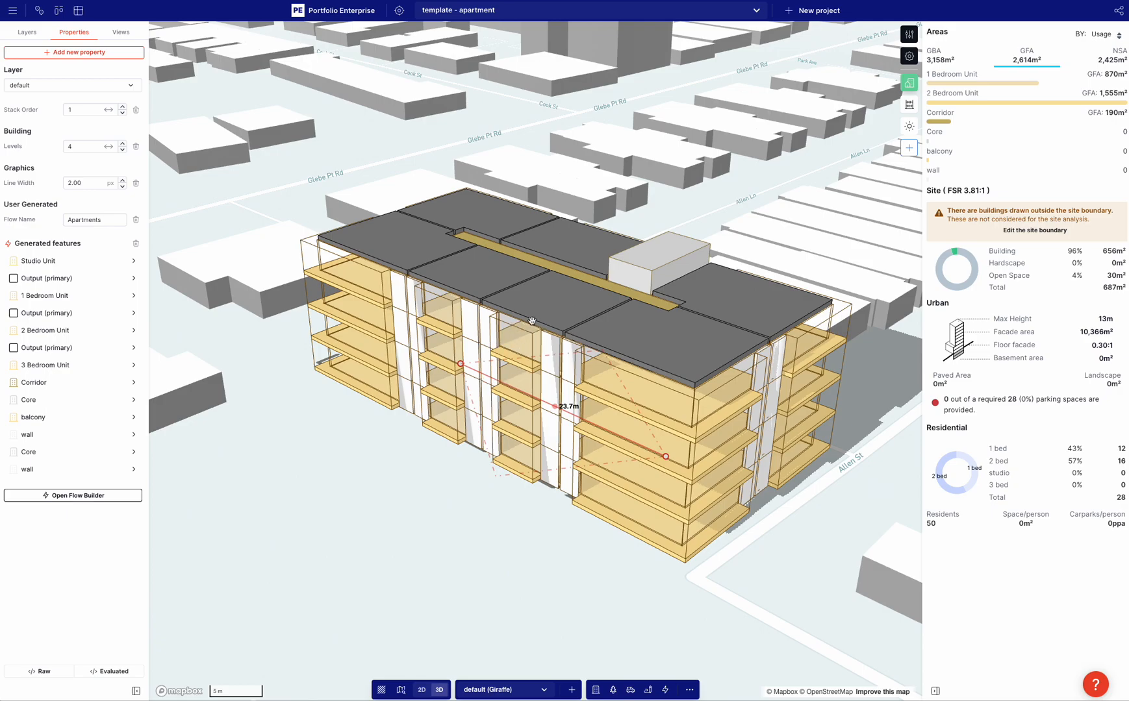
left_click(409, 527)
right_click_drag(408, 527, 496, 420)
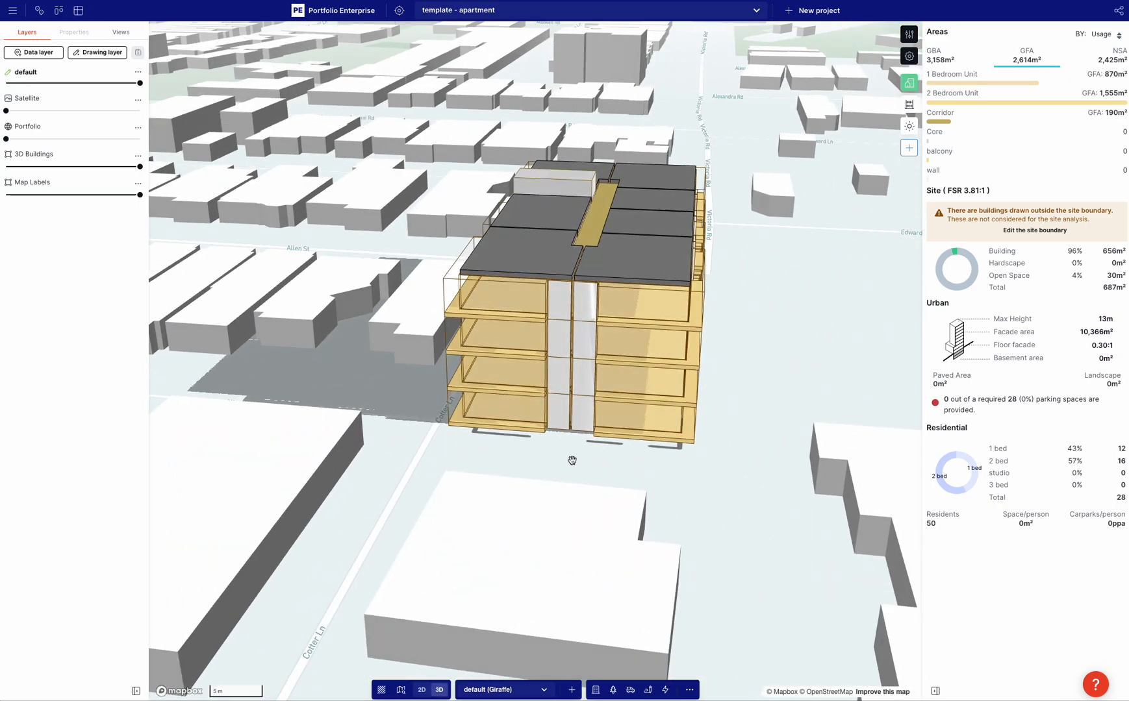
right_click_drag(776, 426, 474, 347)
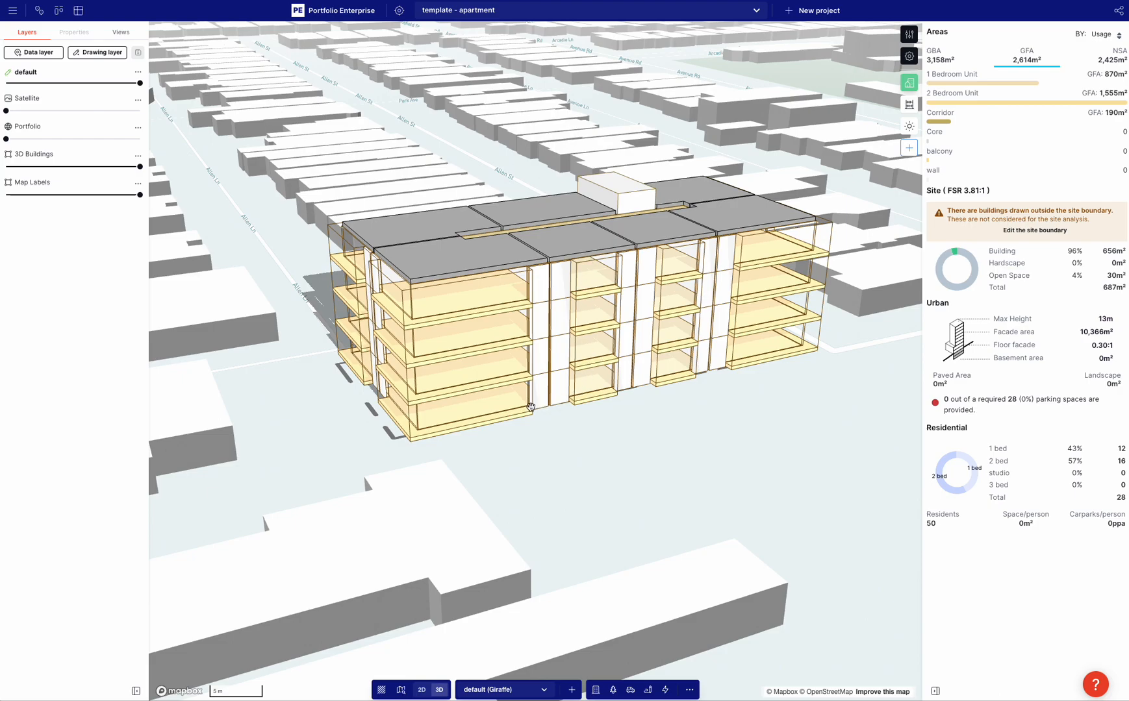
- Raise and lower the apartment building's number of levels, finishing at 3
left_click(467, 378)
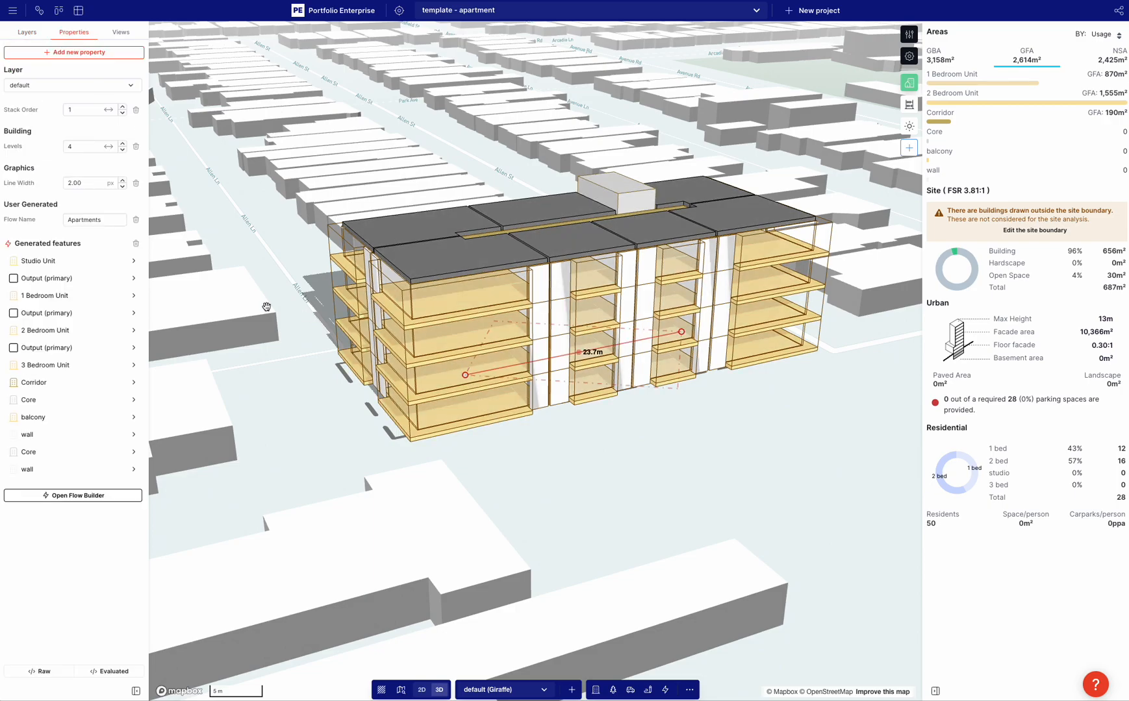
key("Up")
key("Up")
key("Up")
left_click(722, 449)
right_click_drag(734, 450, 701, 461)
left_click(665, 393)
key("Down")
key("Down")
key("Down")
key("Down")
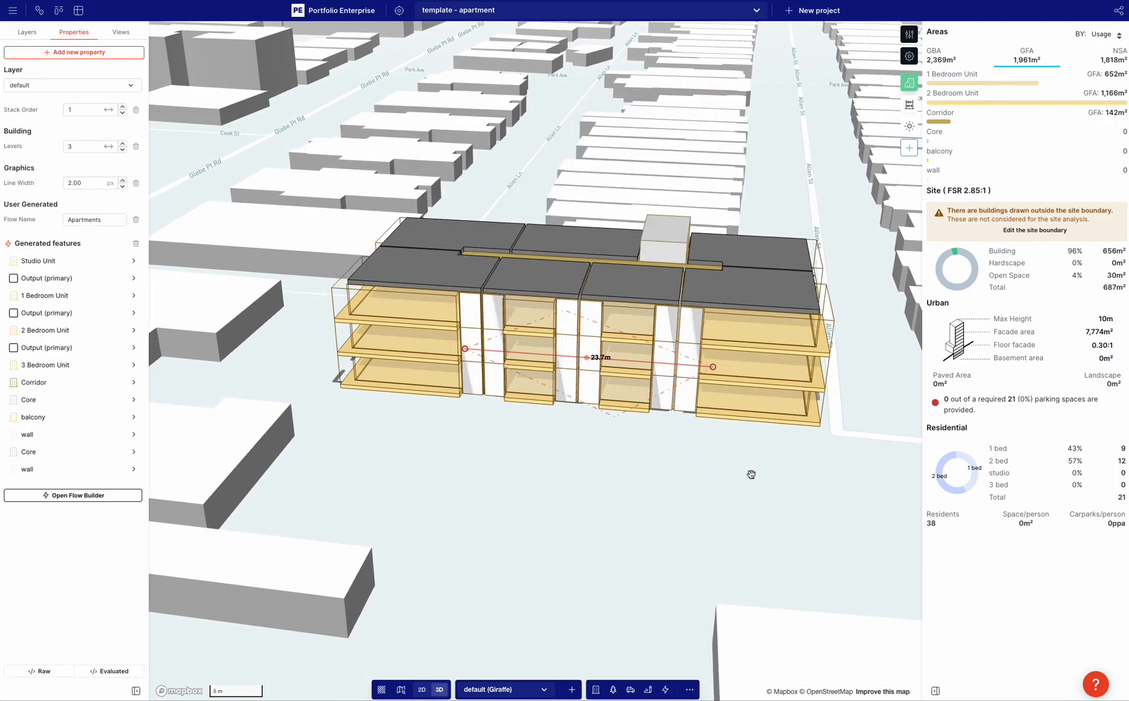
- Repeatedly raise and lower the building's number of levels to test how roof, core and balconies follow
key("Up")
key("Up")
key("Up")
key("Up")
left_click_drag(766, 482, 700, 481)
scroll(701, 482, "down", 3)
right_click_drag(703, 481, 690, 479)
key("Down")
key("Down")
key("Down")
key("Down")
key("Up")
key("Up")
key("Up")
key("Up")
key("Up")
key("Down")
key("Down")
key("Down")
key("Up")
key("Up")
- Set the apartment building's number of levels to 5
left_click(750, 477)
right_click_drag(750, 477, 685, 439)
right_click_drag(597, 441, 672, 458)
left_click(643, 417)
key("Down")
key("Down")
key("Down")
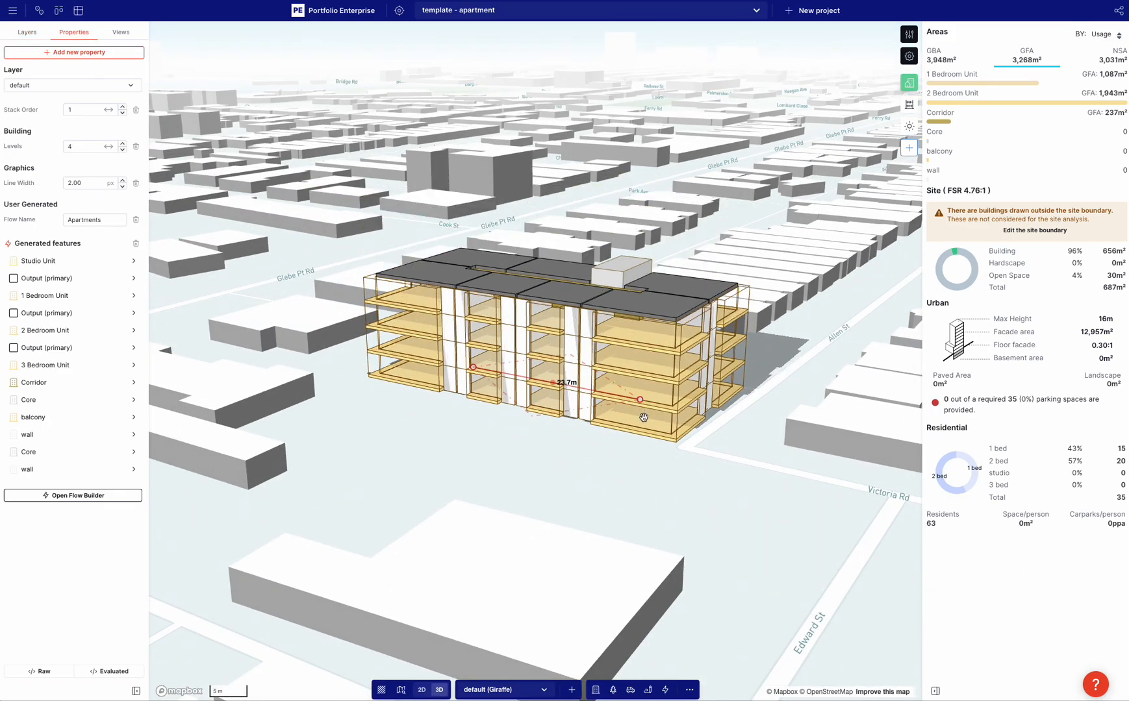
key("Up")
- Open the building's flow and examine the balcony and wall branches
left_click(451, 457)
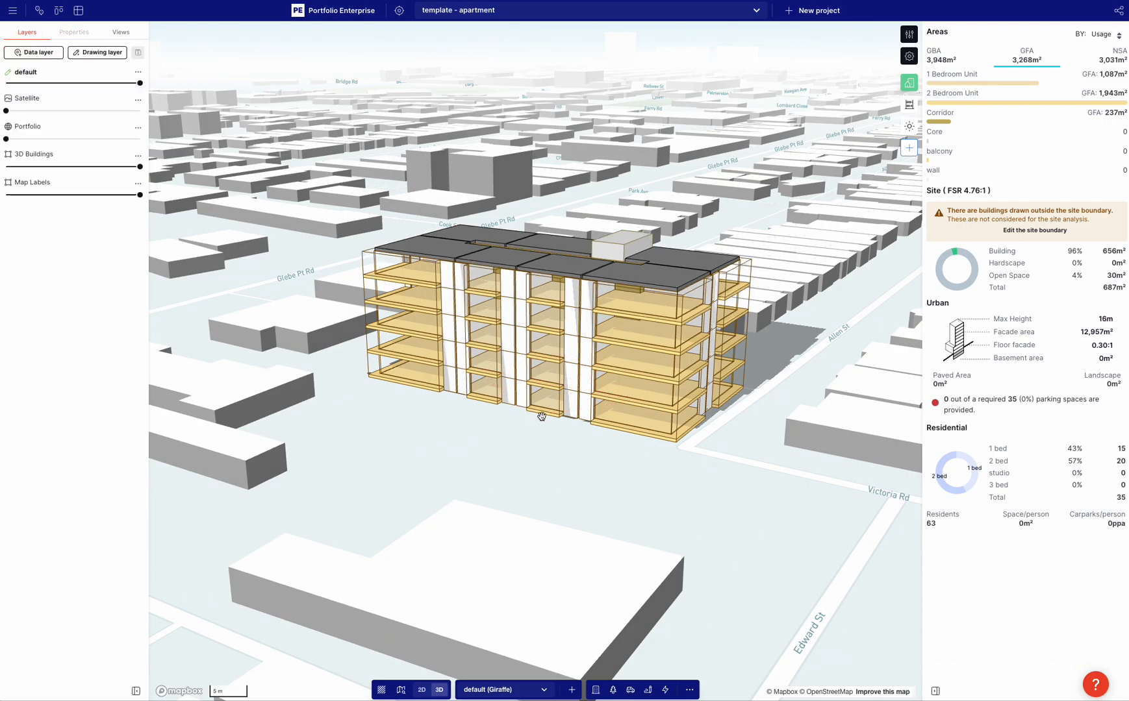
left_click(499, 387)
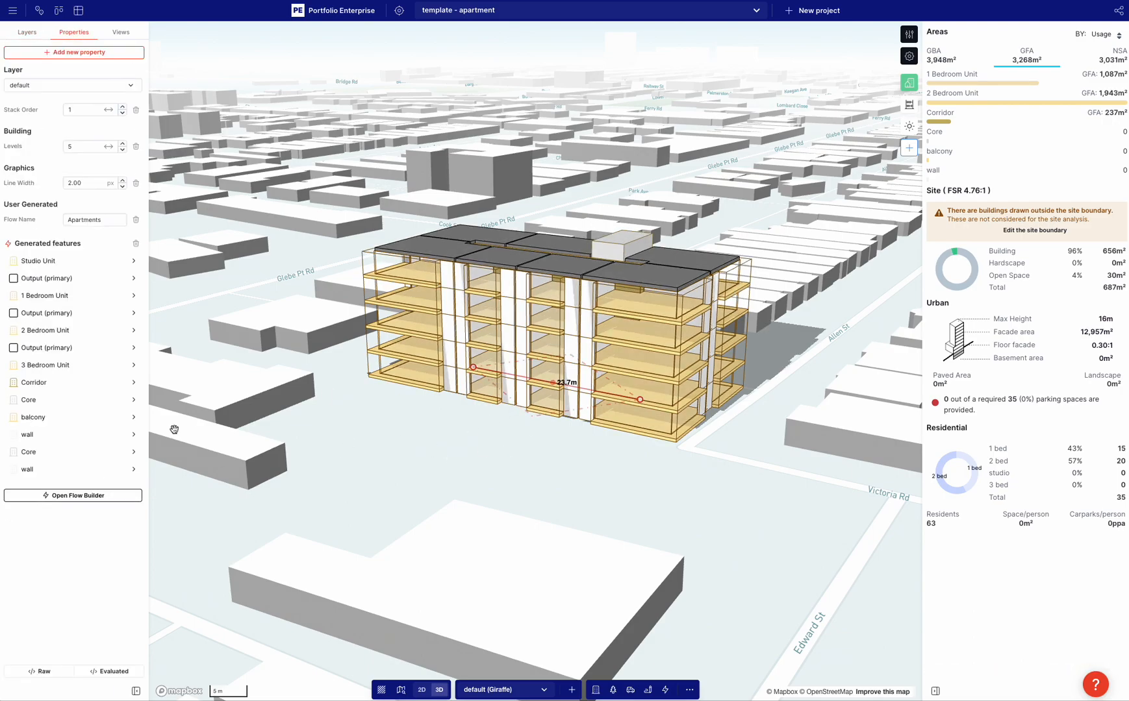
left_click(66, 495)
scroll(683, 474, "down", 3)
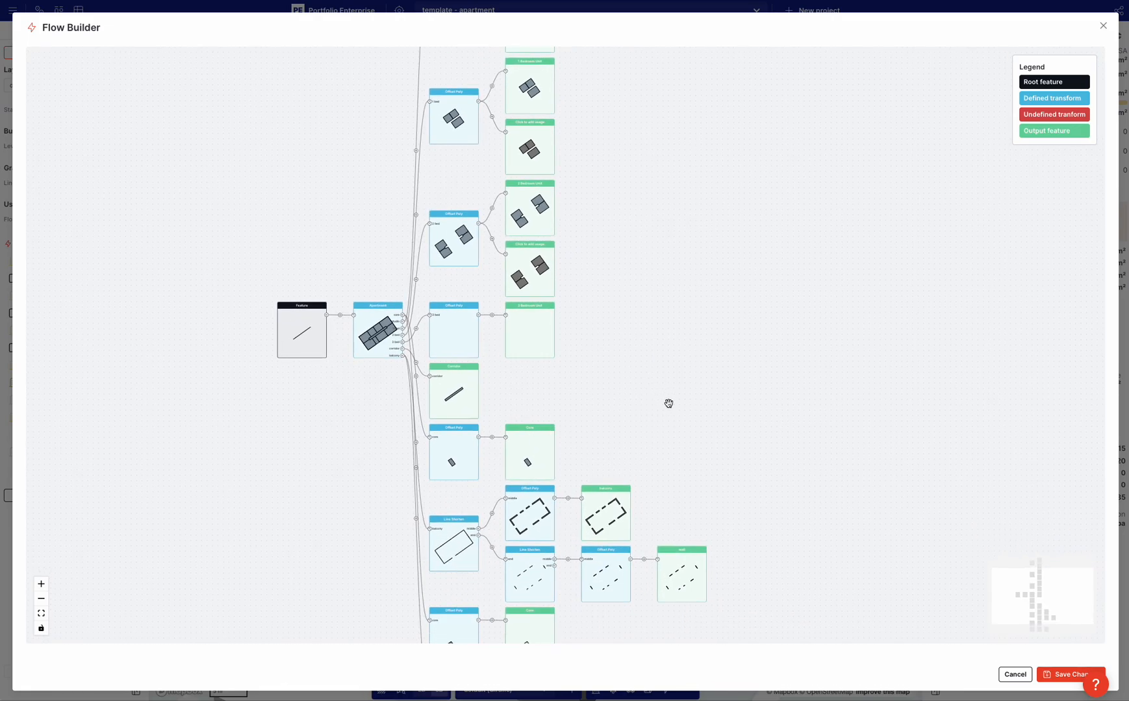
scroll(665, 396, "down", 3)
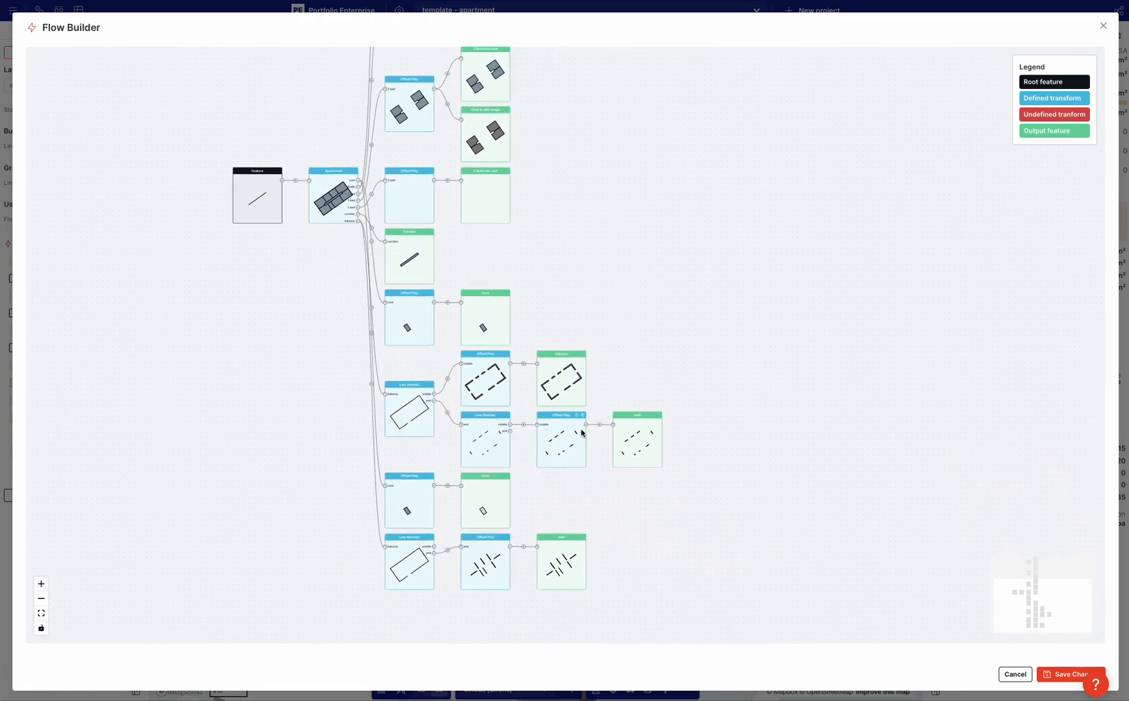
scroll(578, 435, "up", 2, "ctrl")
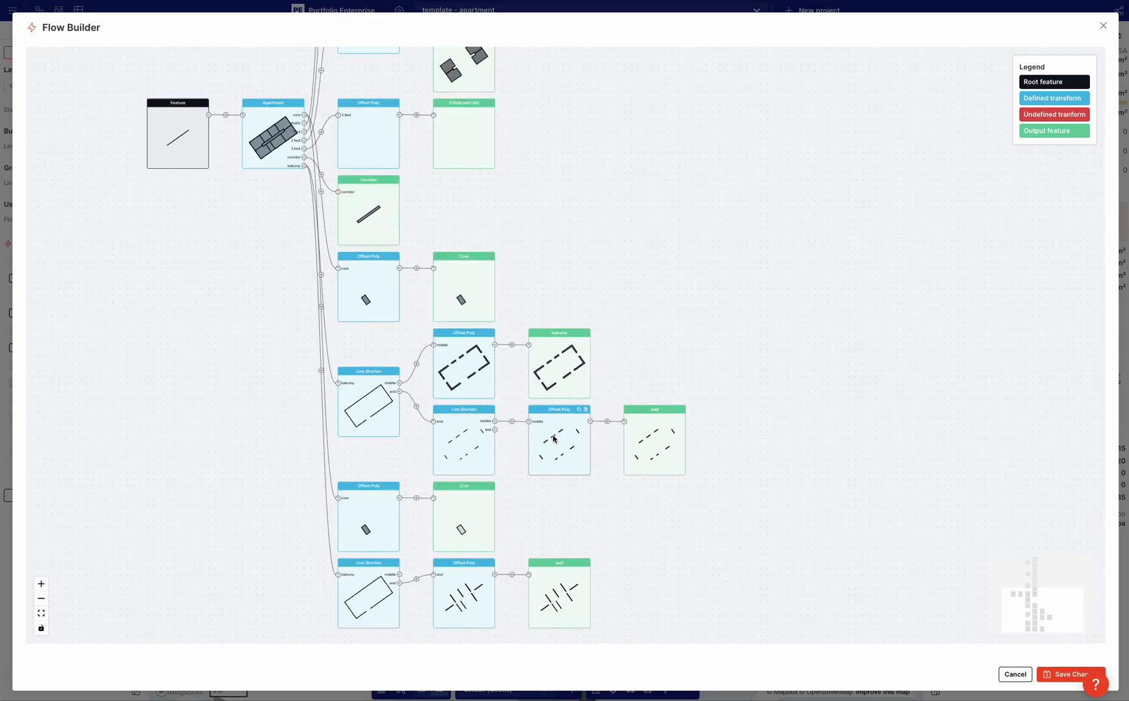
- Add an Offset Poly transform with distance 0.1 m to the middle output of the upper balcony Line Shorten
scroll(392, 380, "up", 5, "ctrl")
left_click(409, 389)
scroll(461, 410, "down", 2)
left_click(420, 391)
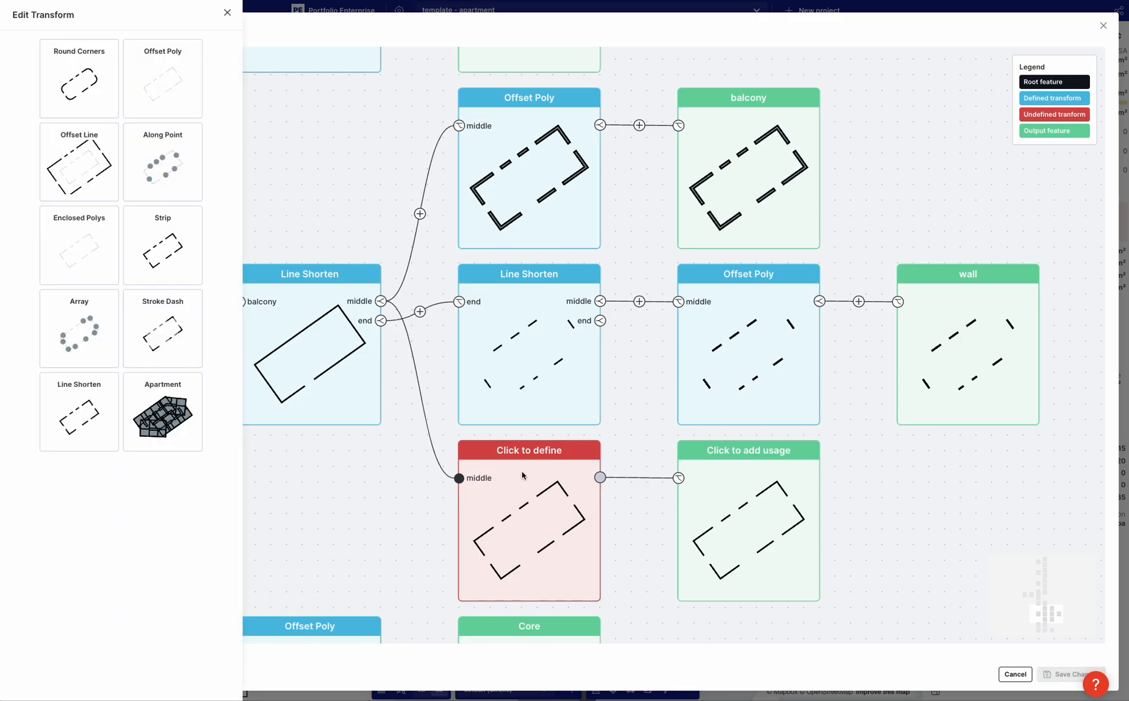
left_click(150, 113)
triple_click(150, 122)
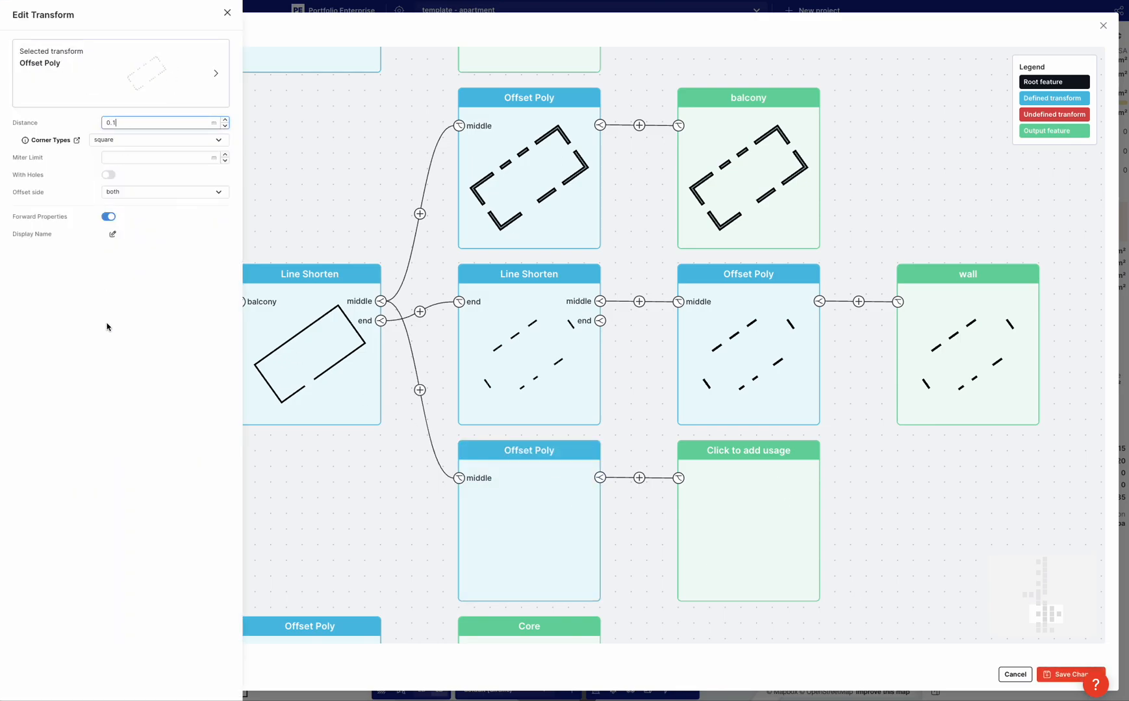
- Open the new Offset Poly's unassigned output and add a Height property to it
left_click(754, 508)
left_click(712, 462)
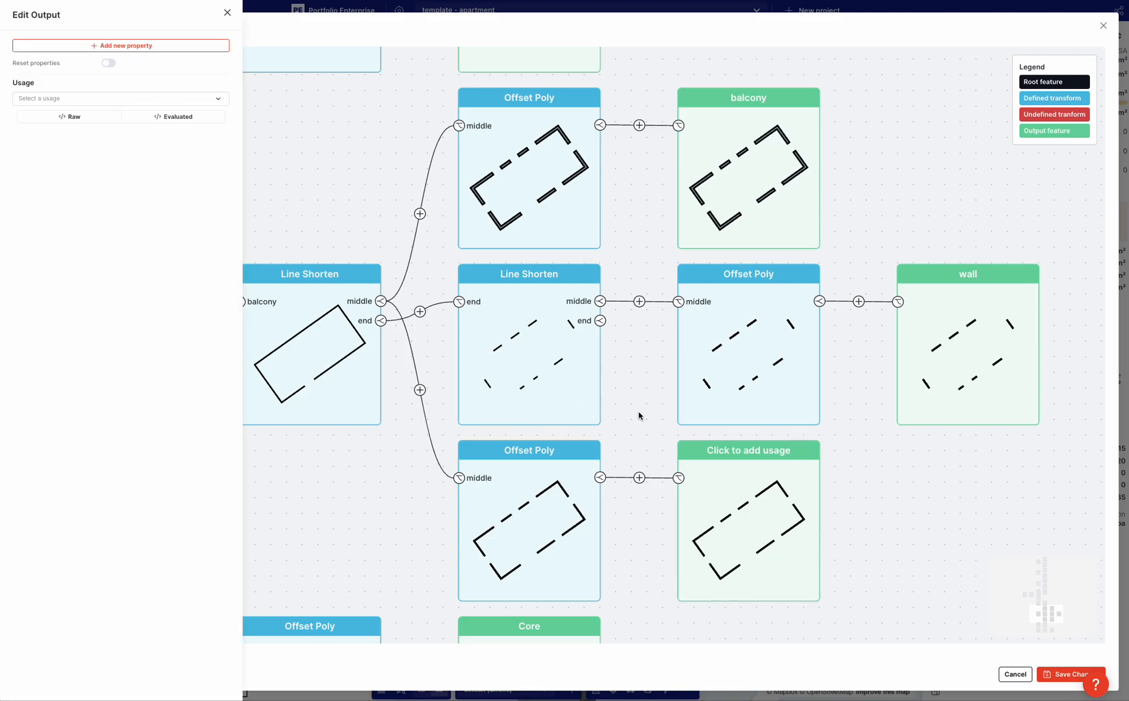
left_click(139, 45)
type("e")
key("BackSpace")
type("e")
key("BackSpace")
type("he")
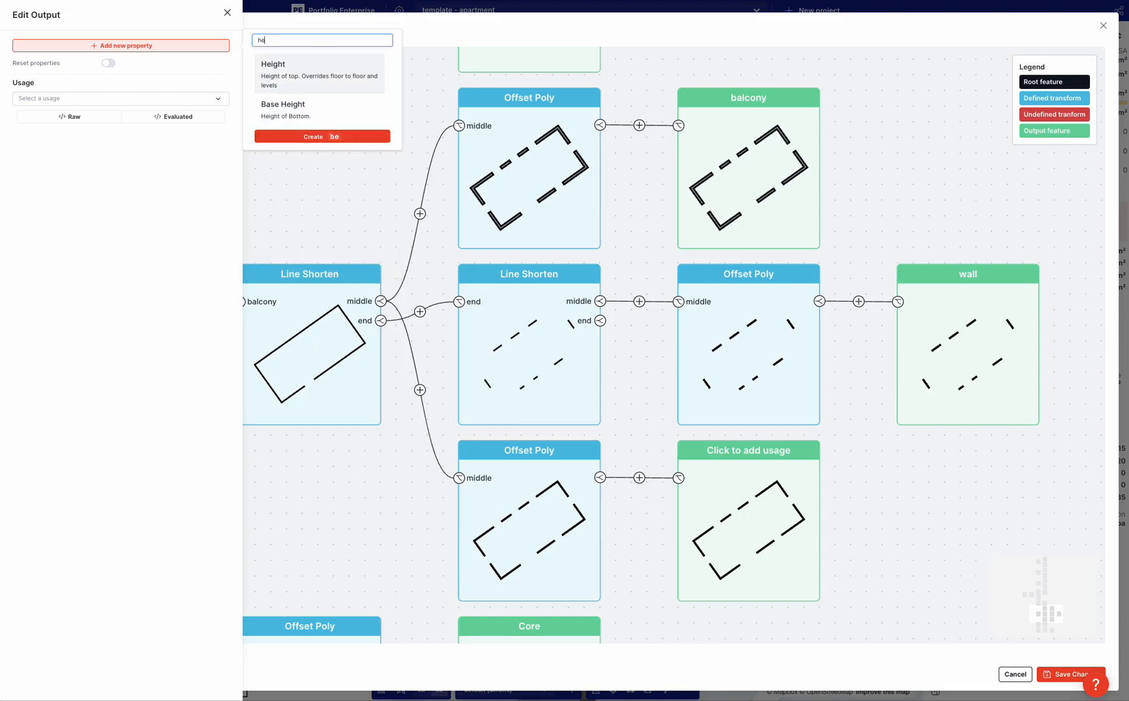
left_click(296, 70)
- Add Shiny and Color properties to the unassigned output and save the flow changes
type("sh")
left_click(294, 76)
type("co")
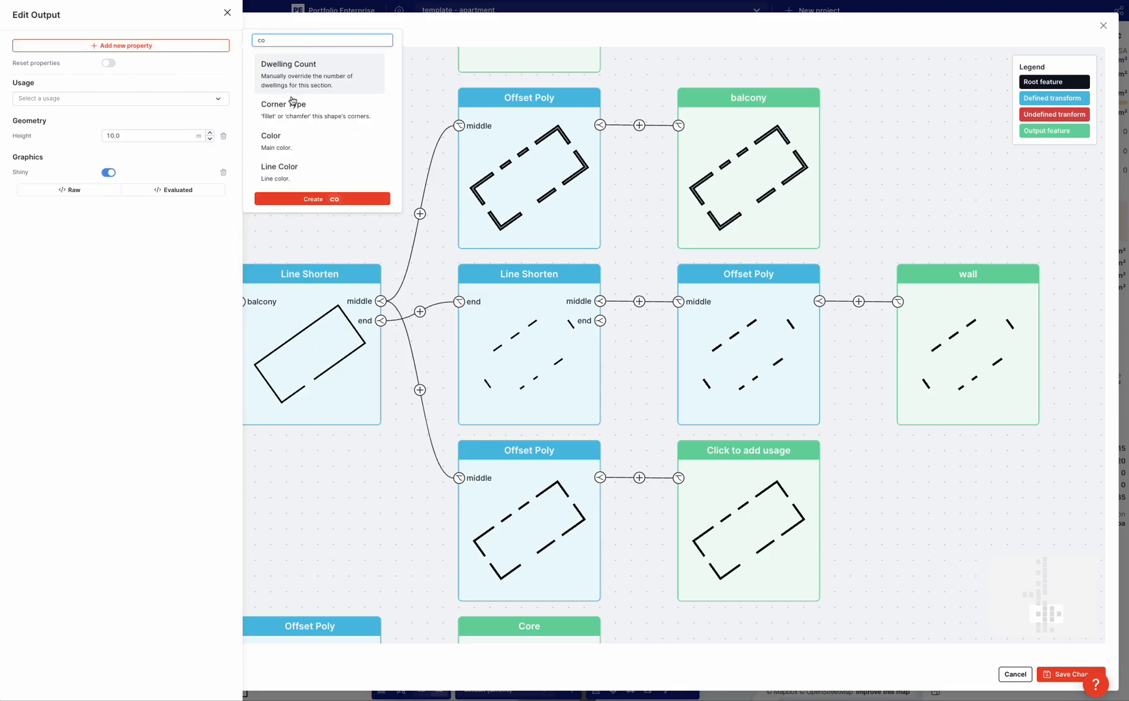
left_click(276, 140)
left_click(953, 551)
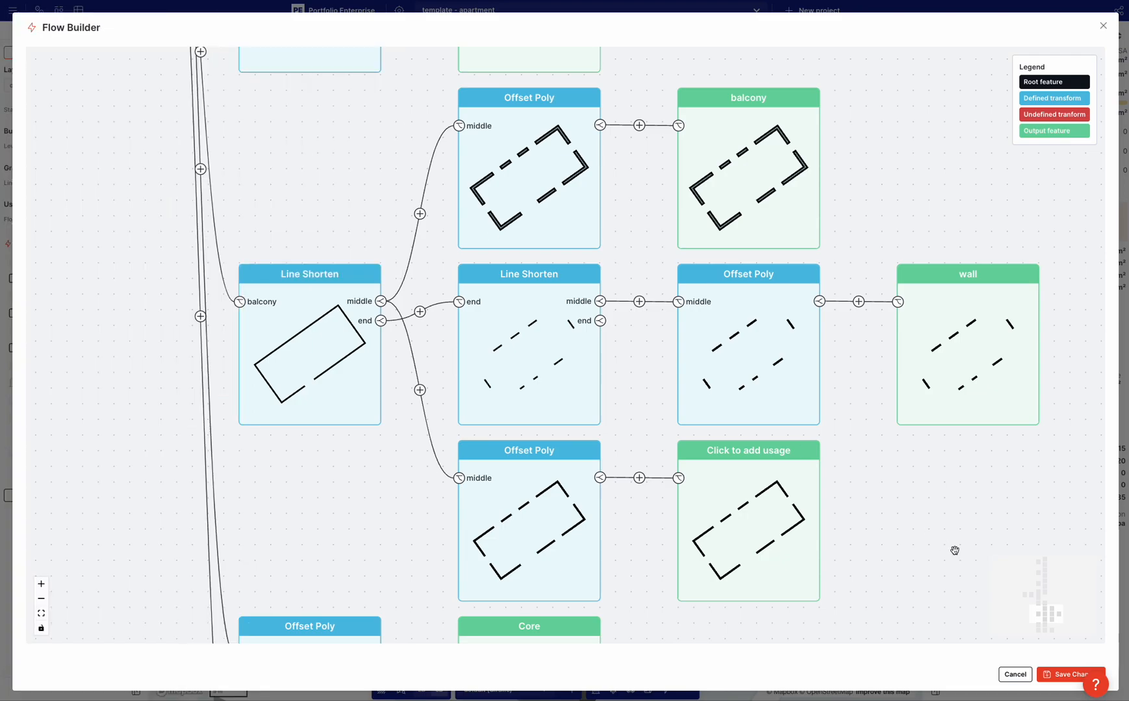
left_click(1065, 674)
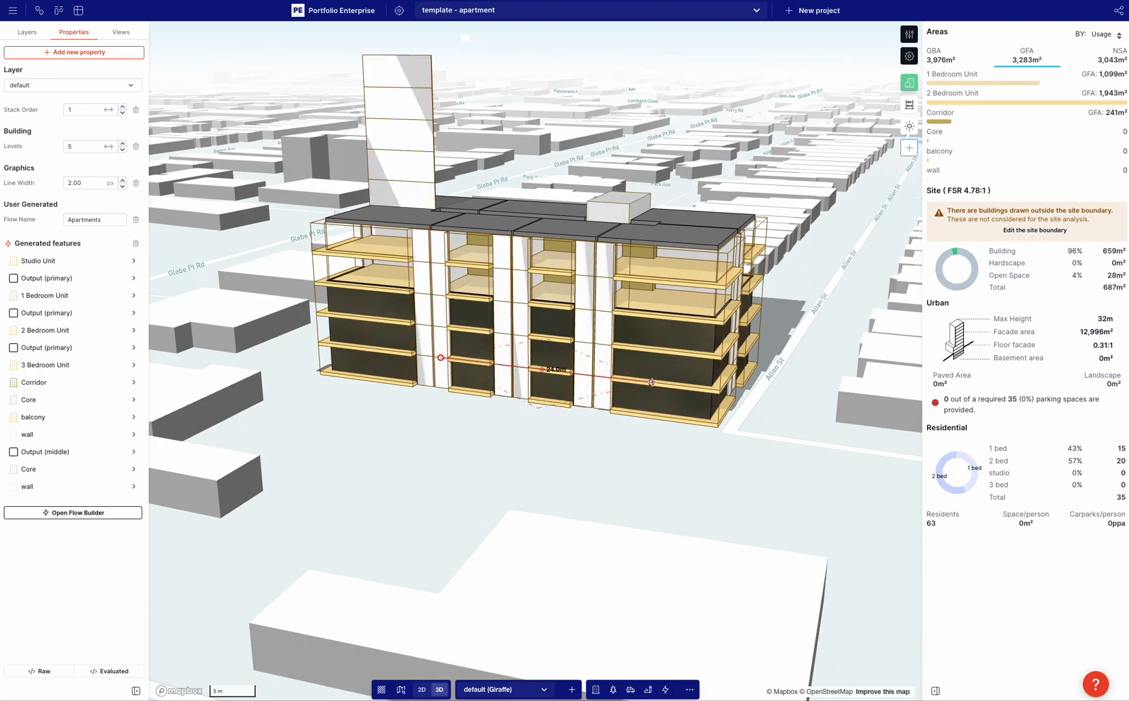
- Select the apartment building and set the middle output's height to 16.0 m
right_click_drag(657, 438, 713, 462)
scroll(643, 418, "up", 5)
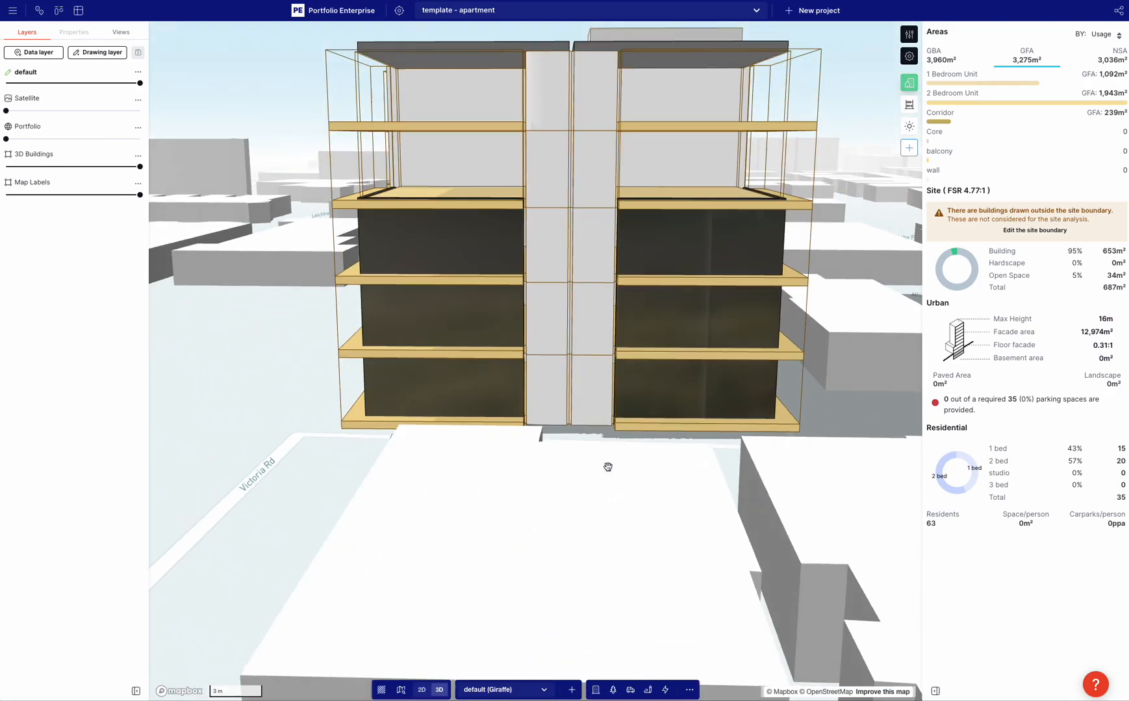
right_click_drag(608, 467, 616, 433)
left_click(615, 430)
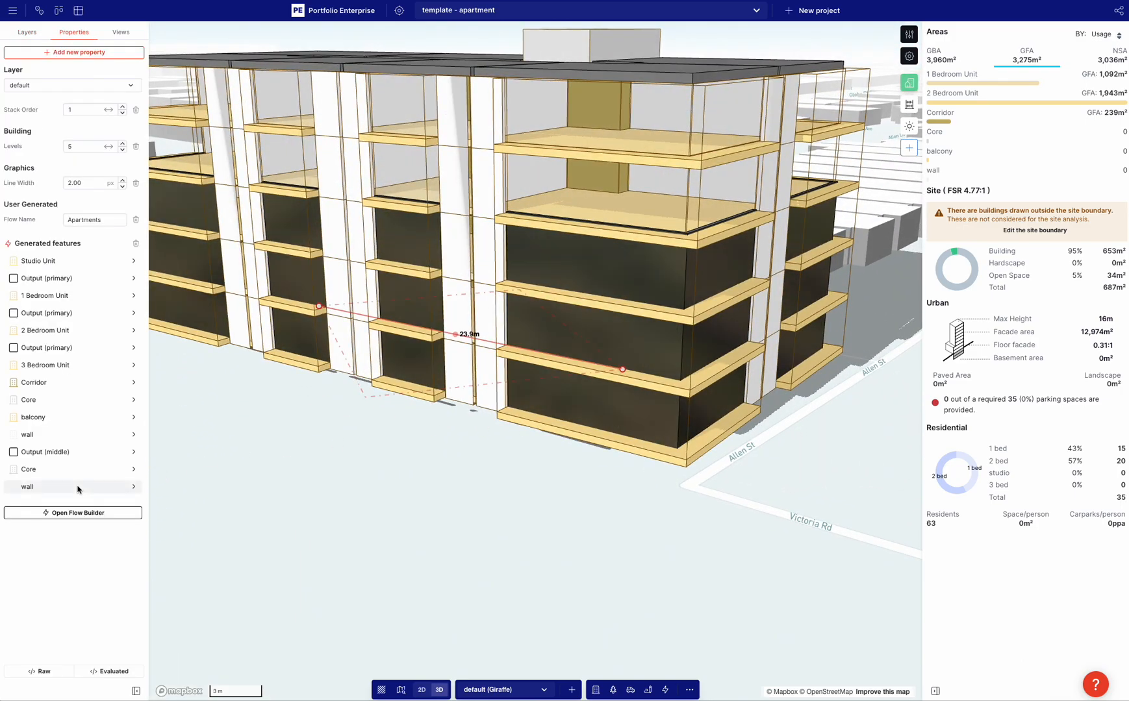
left_click(76, 453)
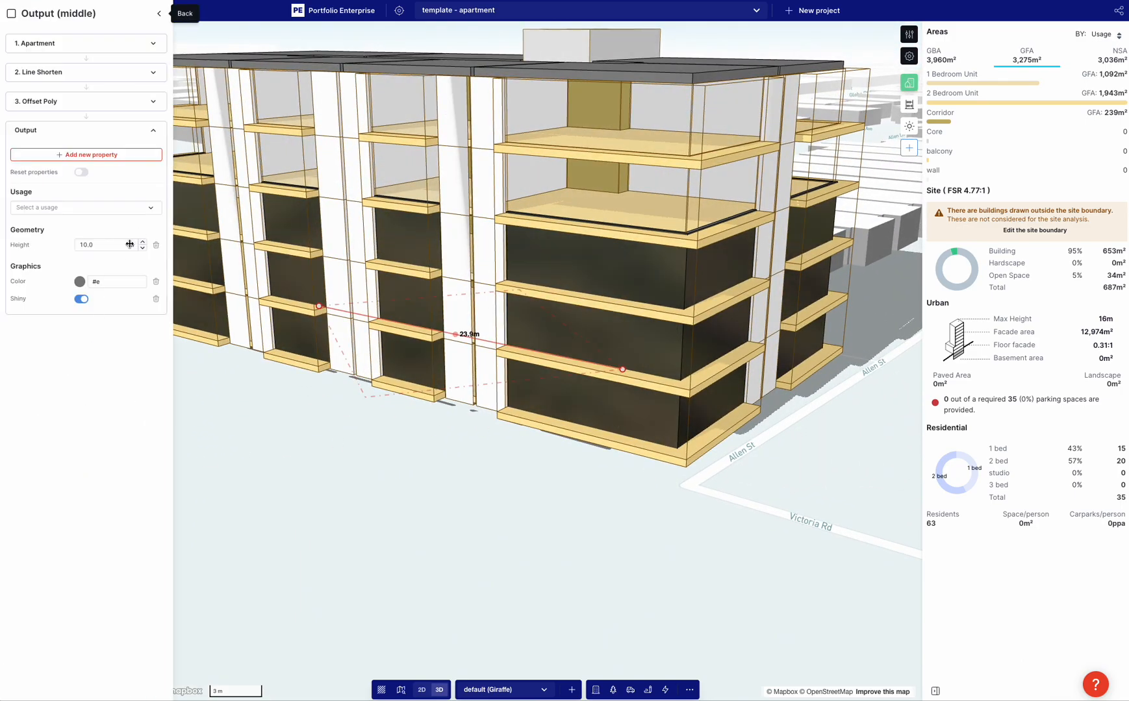
left_click_drag(372, 247, 517, 244)
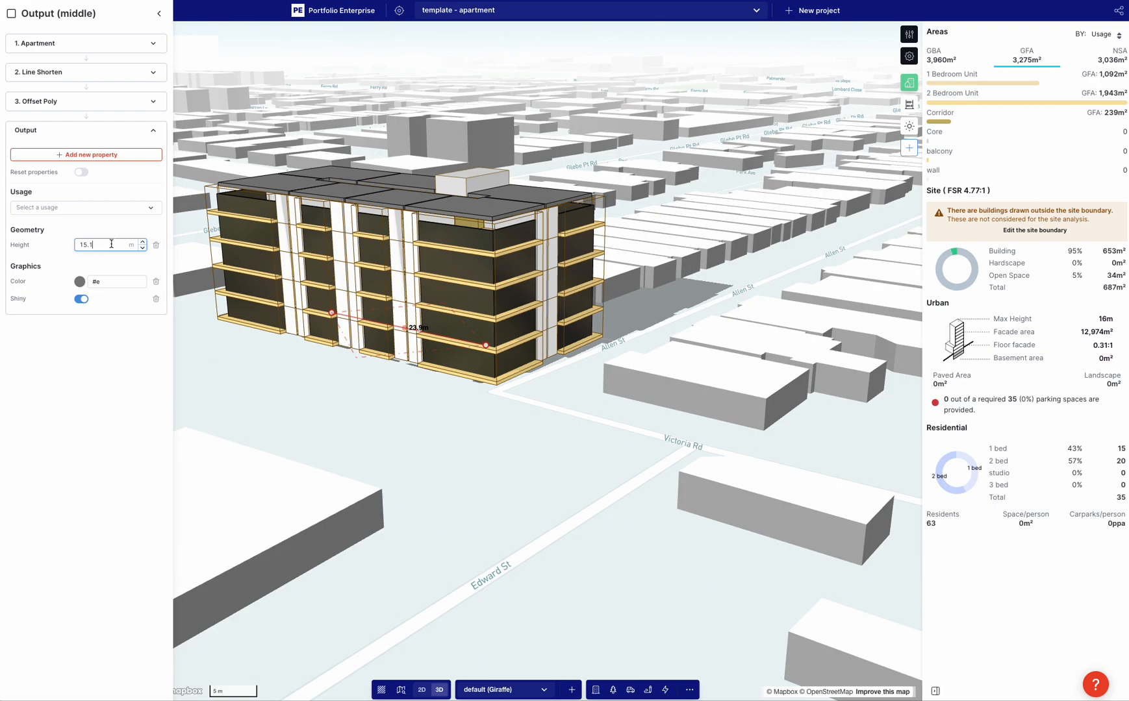
left_click_drag(131, 244, 136, 245)
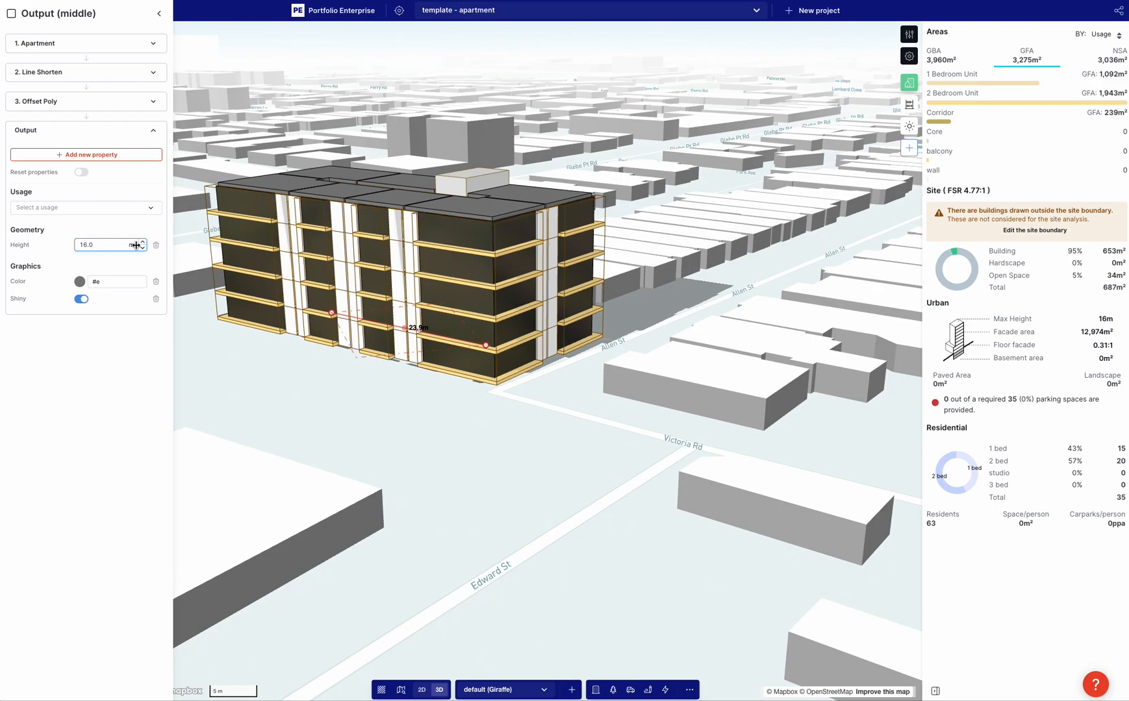
- Set the middle output's color to neutral grey #b6b6b6
left_click(341, 363)
mouse_move(341, 363)
right_mouse_down()
mouse_move(375, 341)
mouse_move(351, 350)
right_mouse_up()
left_click(350, 351)
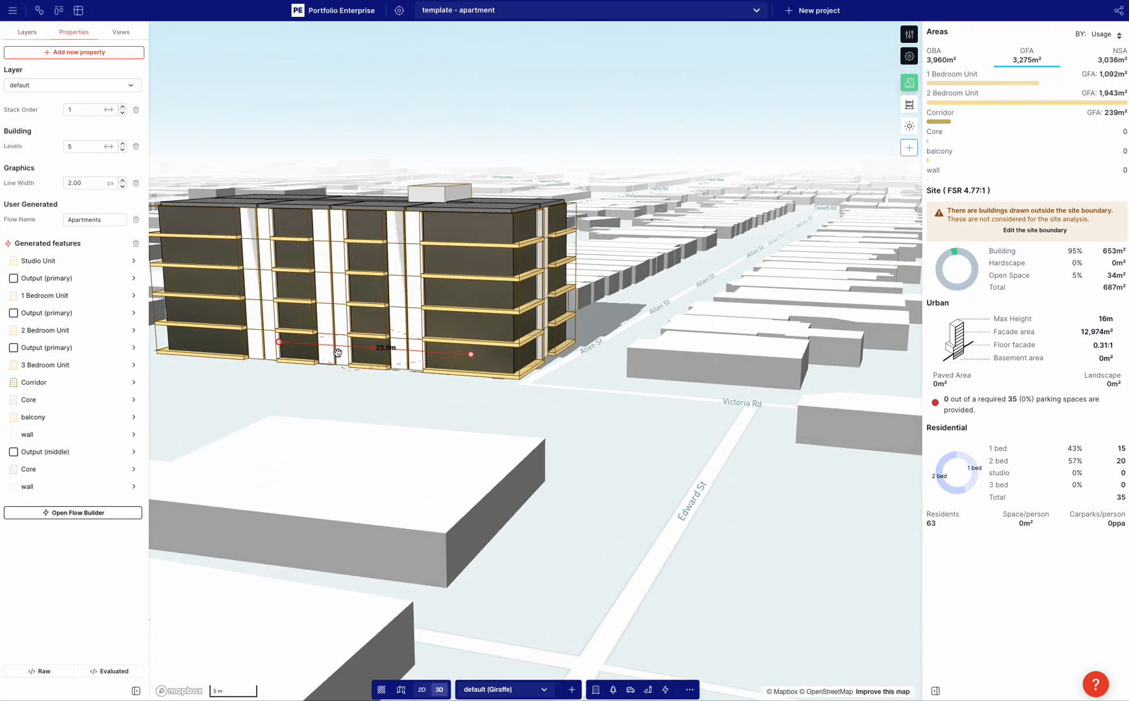
left_click(93, 451)
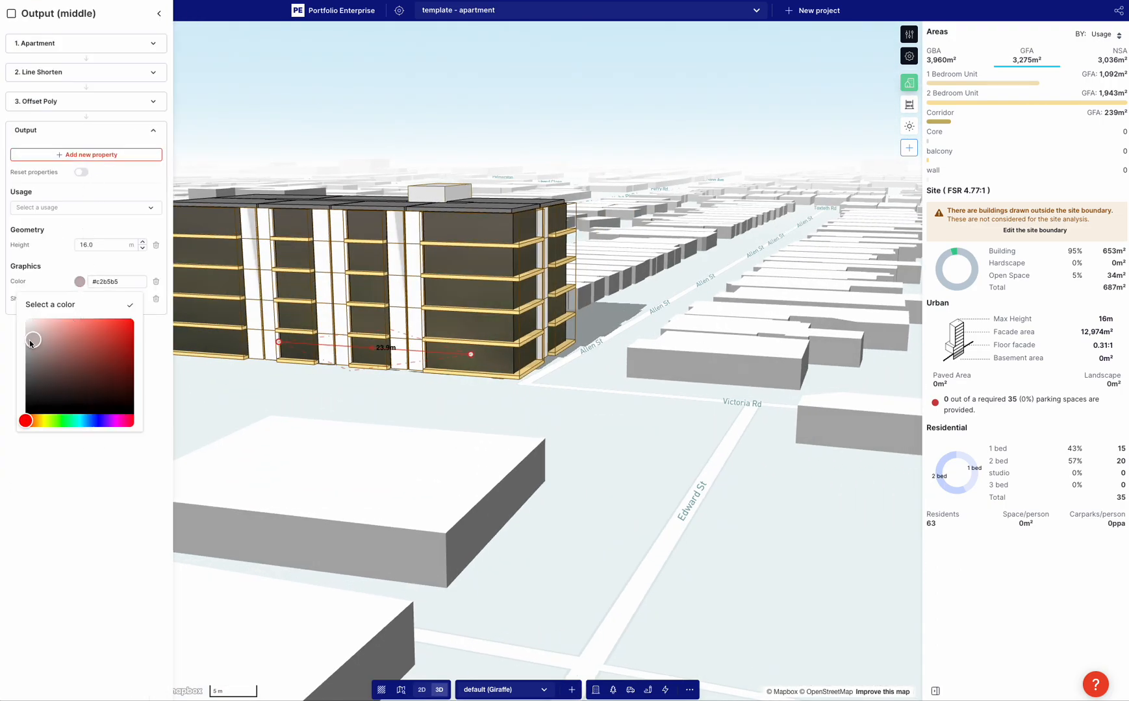
left_click(91, 468)
- Change the middle output's color to pale blue #b9cfd3 and view the facade from several angles
left_click(79, 281)
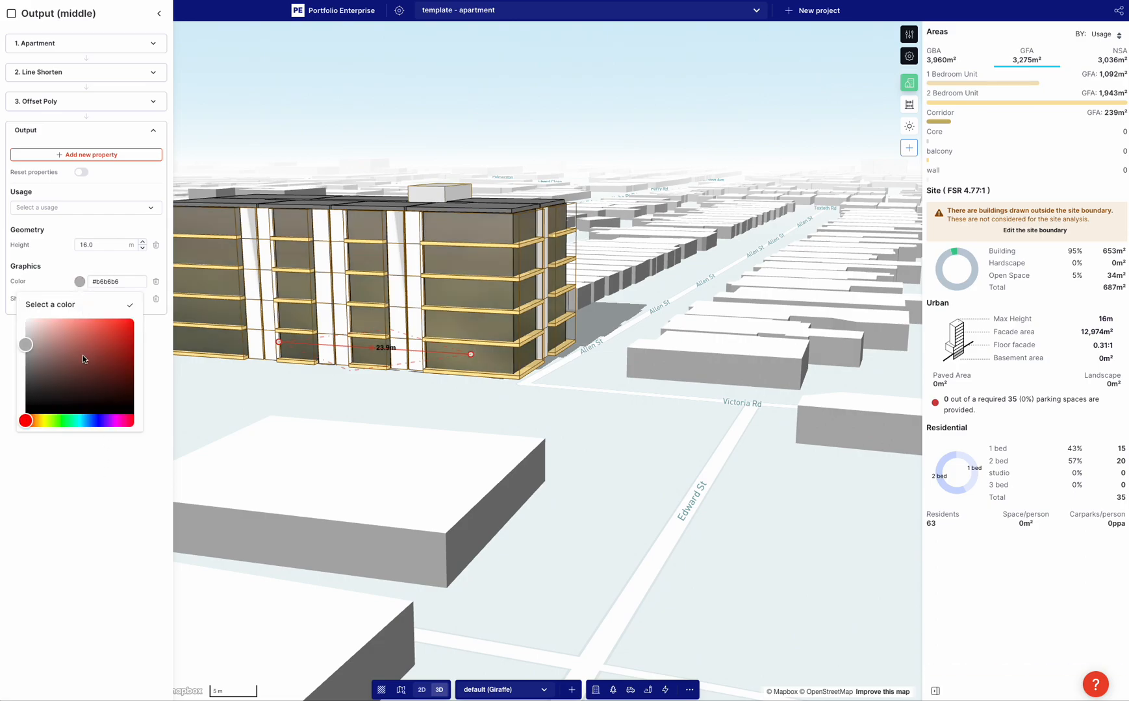
left_click(86, 422)
left_click(38, 336)
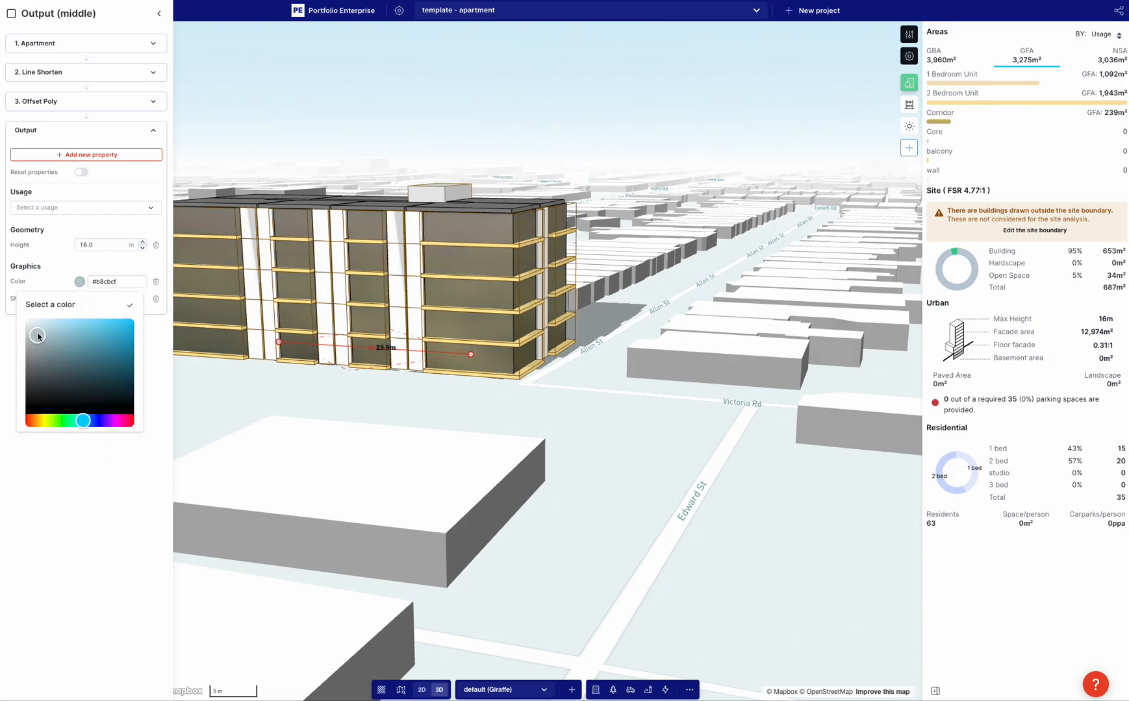
left_click(125, 488)
left_click(567, 413)
right_click_drag(570, 413, 357, 408)
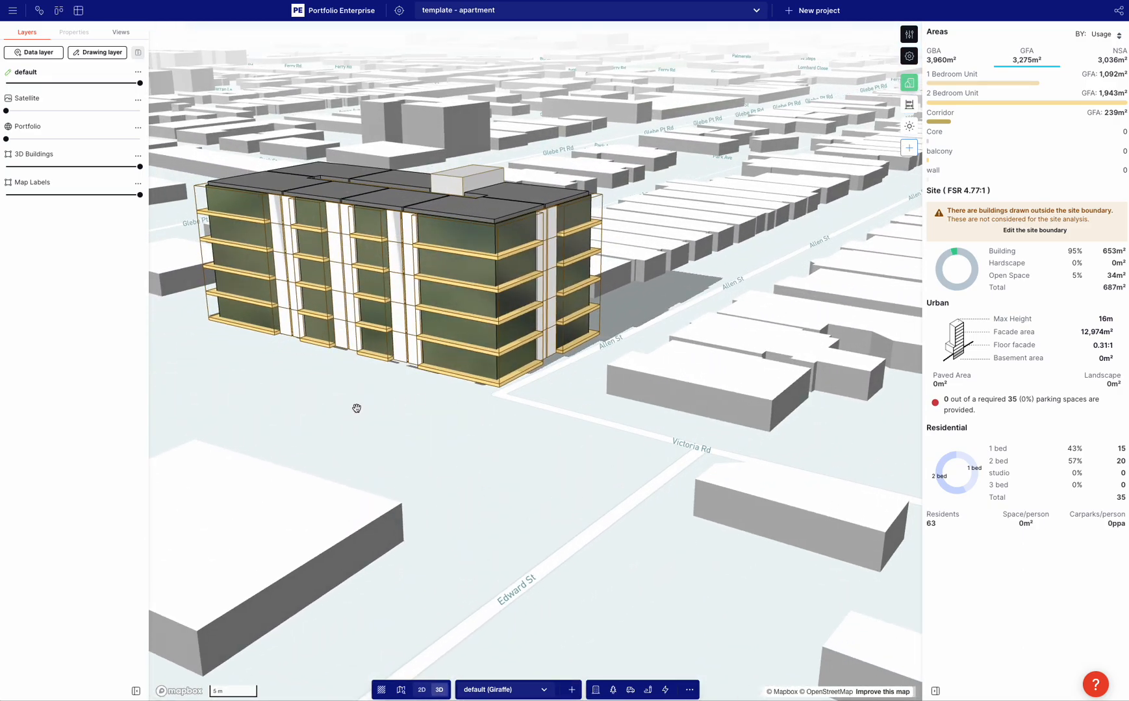
right_click_drag(376, 431, 360, 398)
- Reselect the building and set the middle output's color to yellow #d2c167
left_click(483, 338)
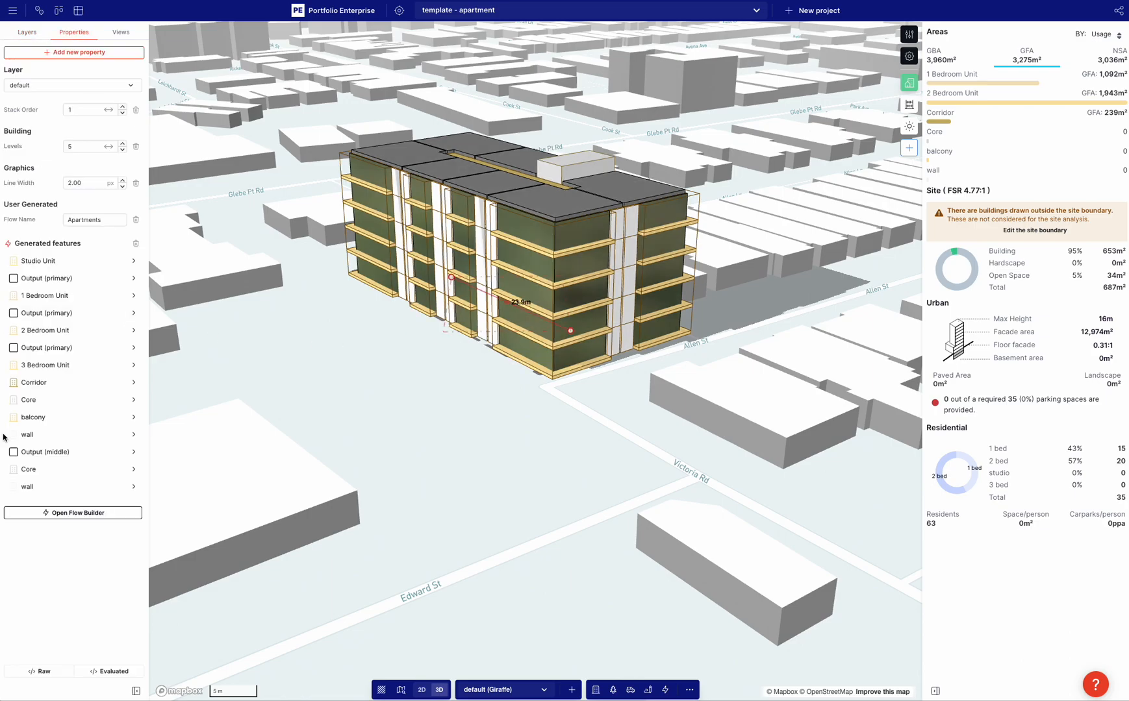
left_click(34, 449)
left_click(79, 281)
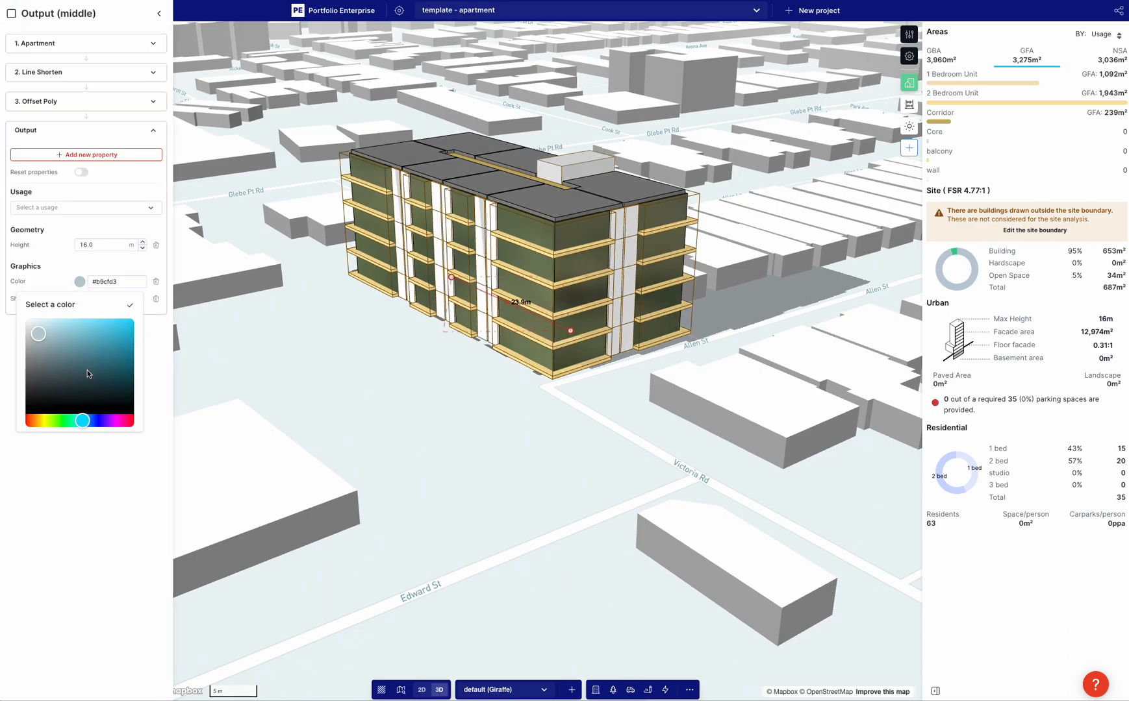
left_click(43, 421)
left_click(81, 336)
left_click(153, 484)
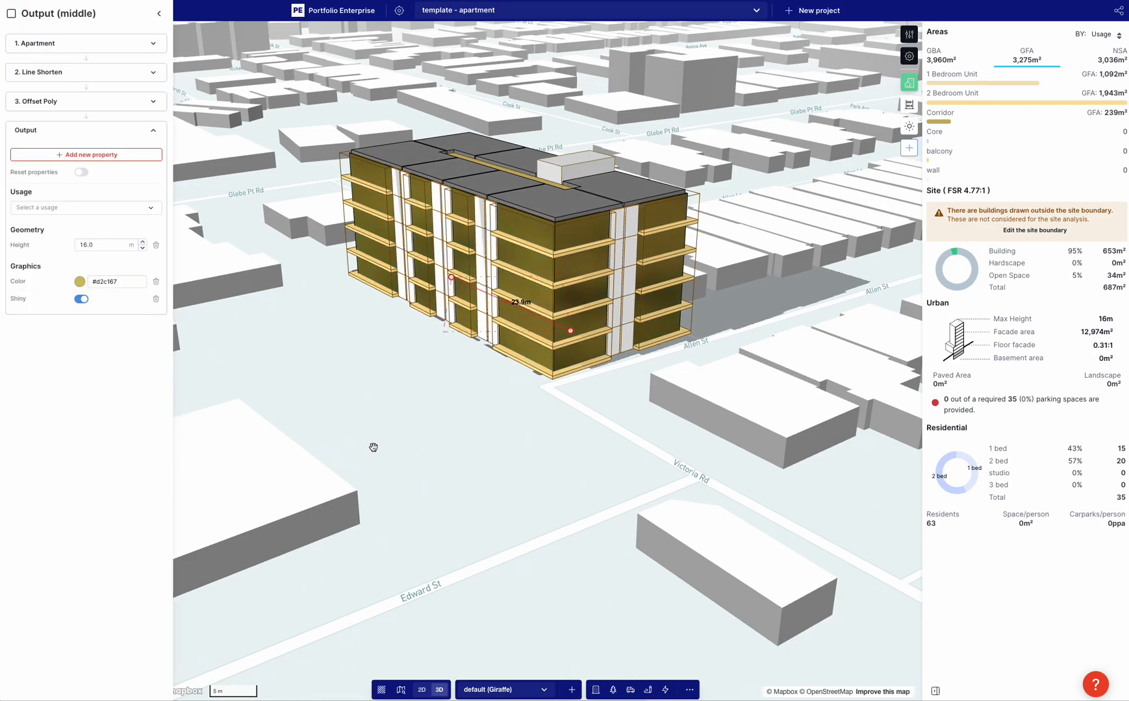
- Set the middle output's color to muted grey-brown #918d7e and inspect the building from other sides
right_click_drag(369, 449, 386, 418)
left_click(78, 282)
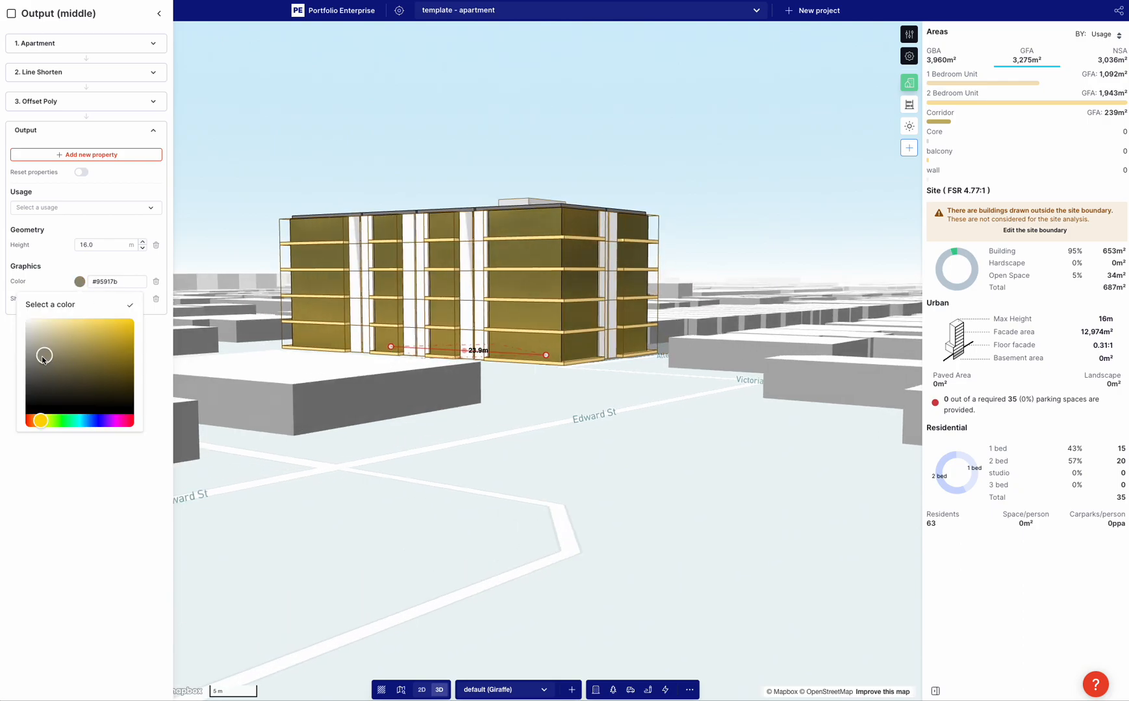
left_click(126, 485)
right_click_drag(328, 448, 298, 444)
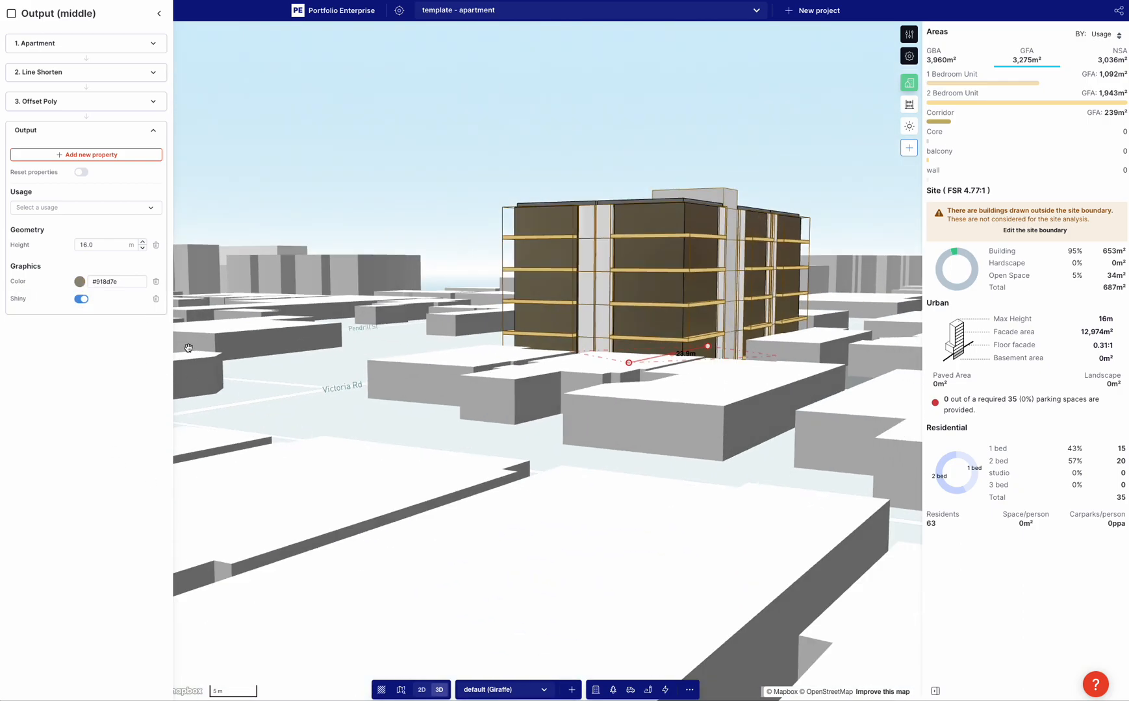
left_click(548, 448)
right_click_drag(548, 448, 370, 449)
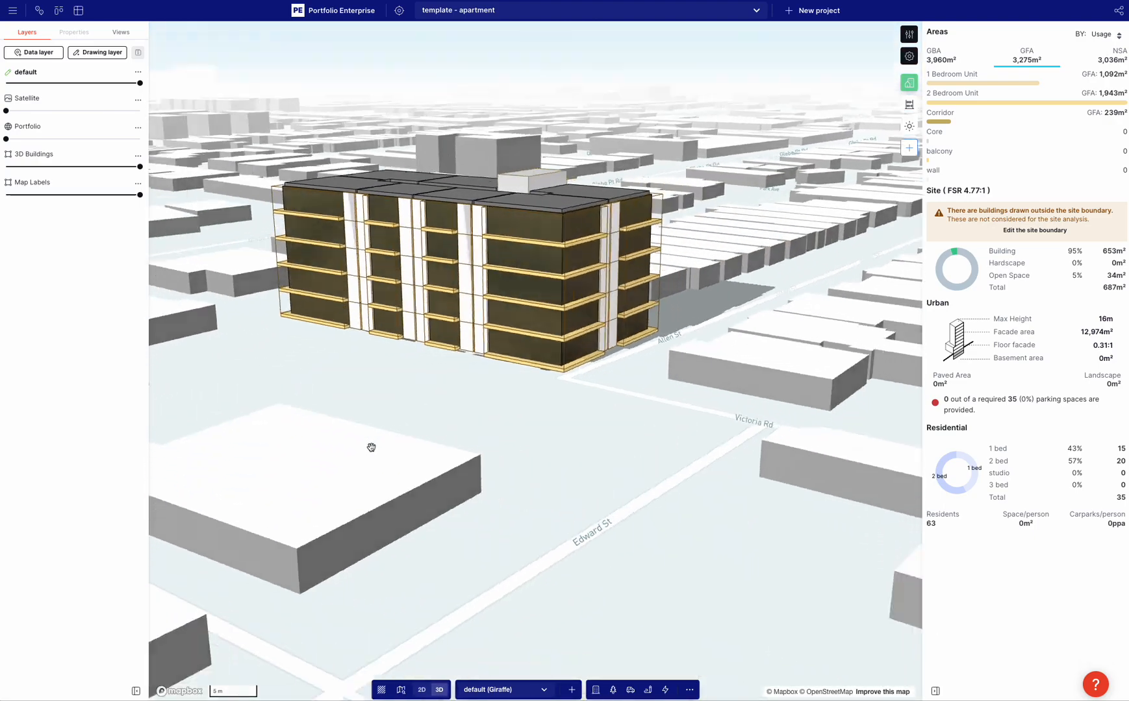
- Reduce the height of the building's middle output
left_click(442, 328)
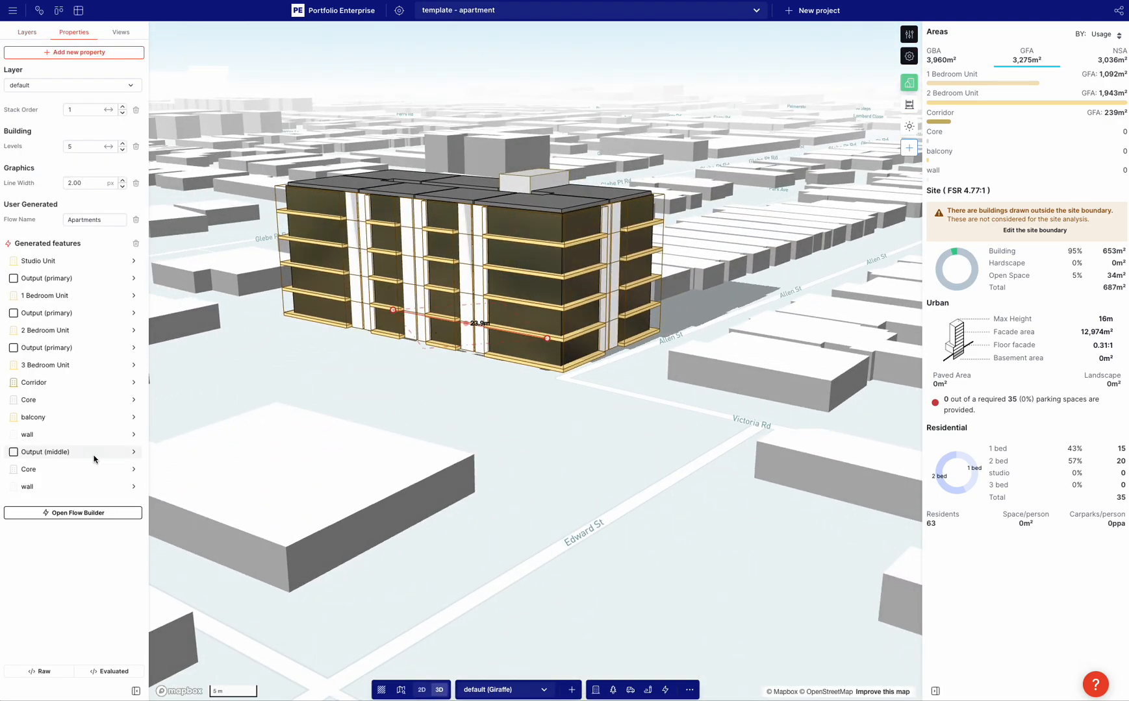
left_click(97, 455)
left_click(104, 247)
left_click(85, 264)
left_click(444, 403)
mouse_move(444, 403)
right_mouse_down()
mouse_move(469, 386)
mouse_move(443, 389)
mouse_move(443, 412)
right_mouse_up()
- Delete the unassigned middle output branch with its Offset Poly from the building's flow and save
left_click(439, 330)
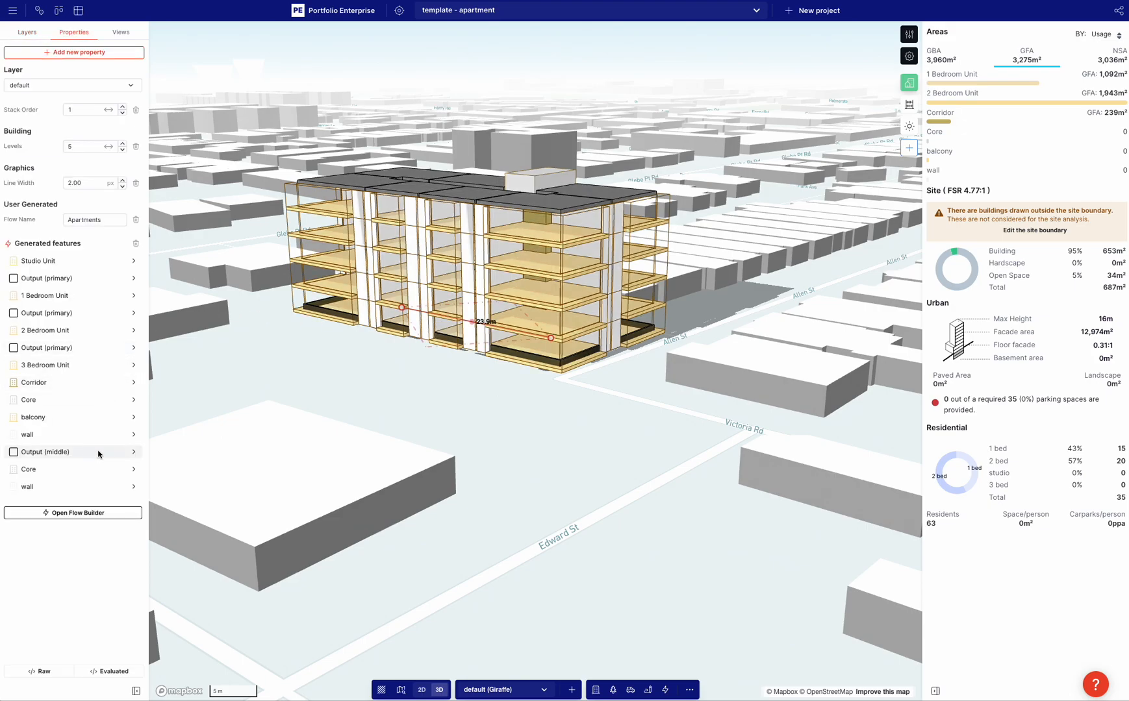
left_click(99, 516)
scroll(729, 517, "down", 3)
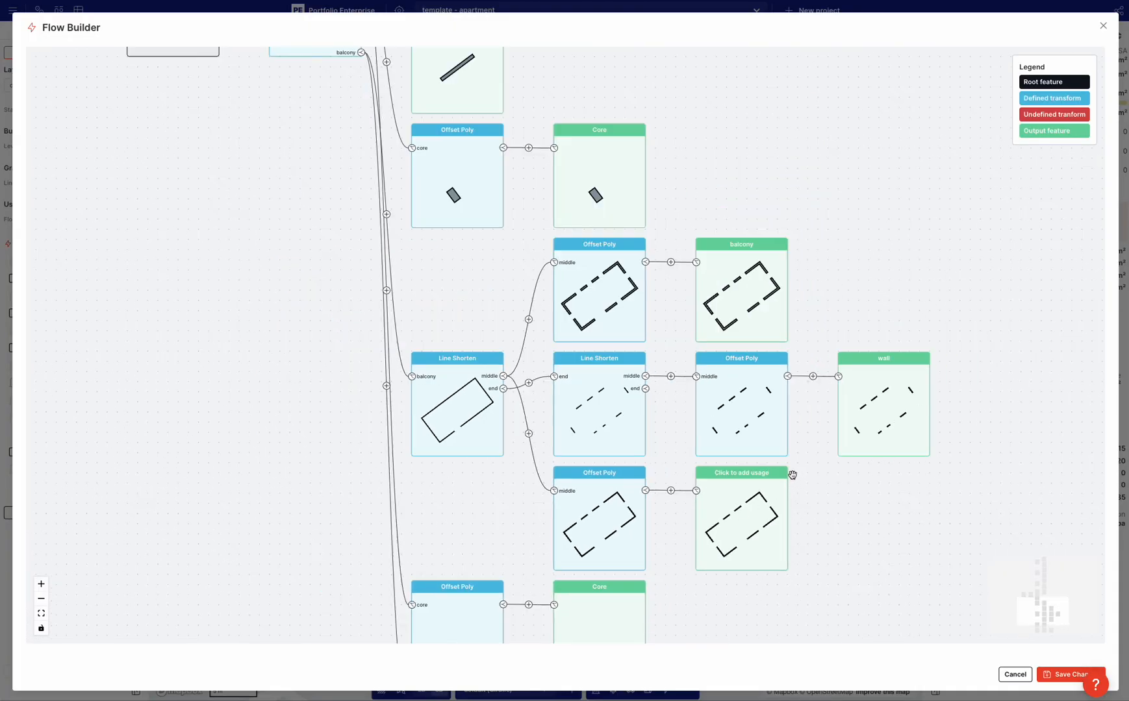
left_click(781, 474)
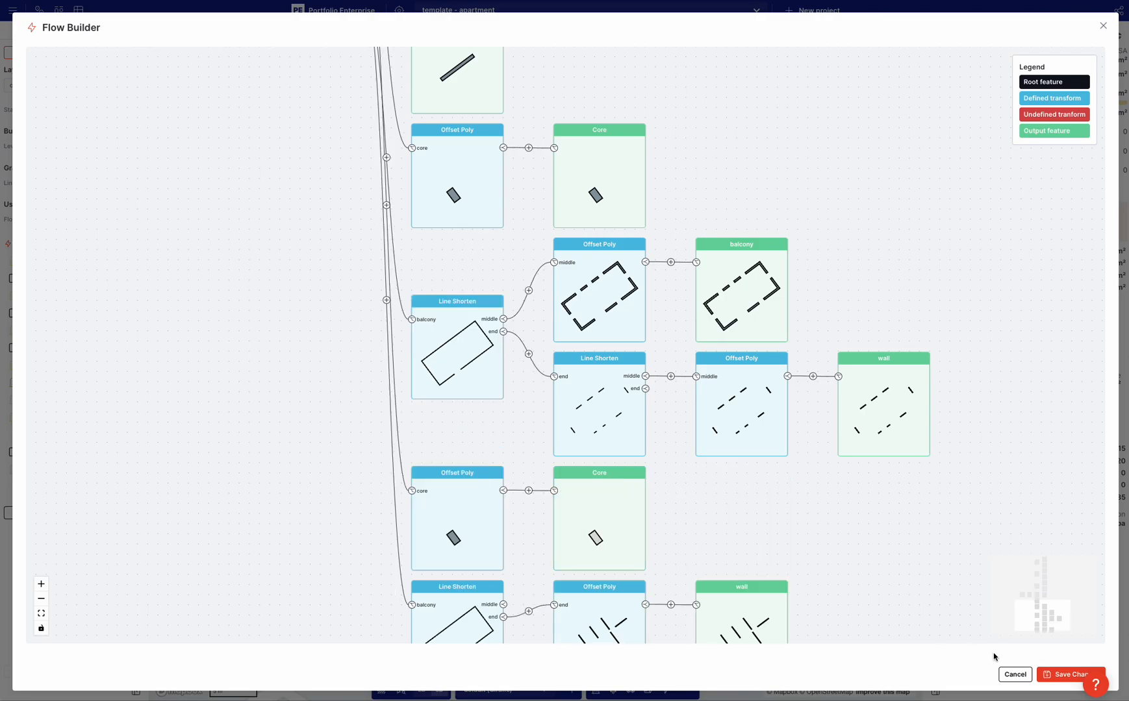
left_click(1056, 674)
- Switch the 3D view style to solid without outlines and look around the building
left_click(589, 476)
left_click_drag(578, 476, 575, 510)
right_click_drag(576, 510, 552, 500)
left_click(382, 693)
left_click(394, 668)
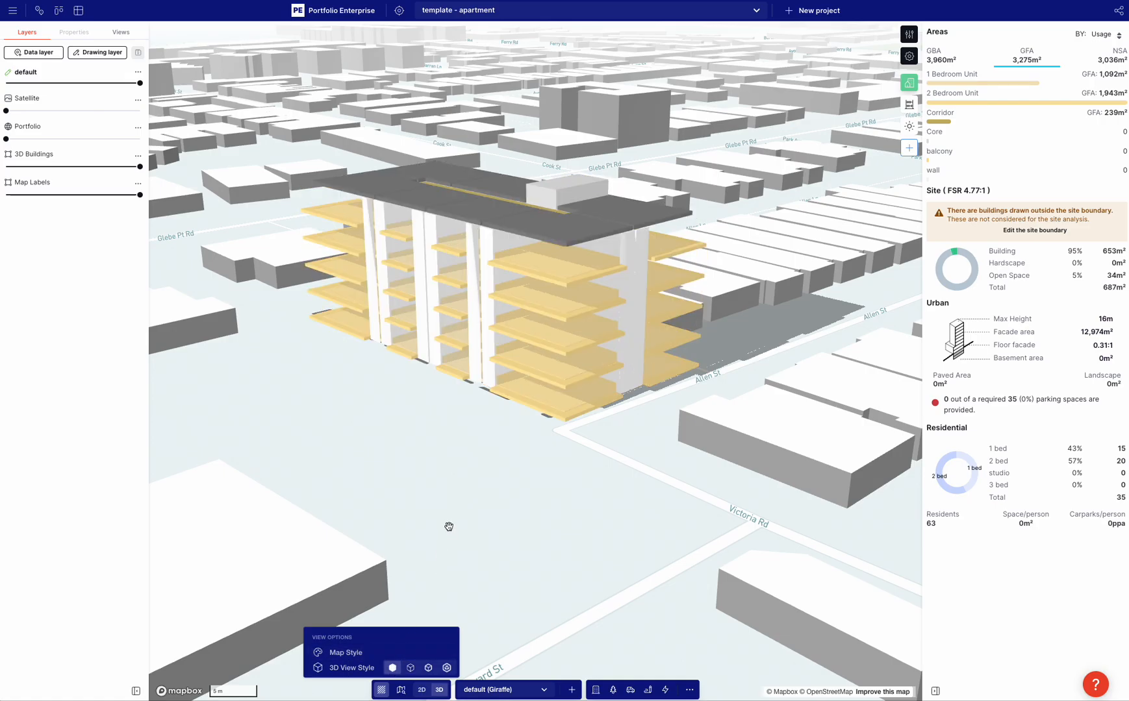
left_click(395, 484)
right_click_drag(396, 484, 533, 495)
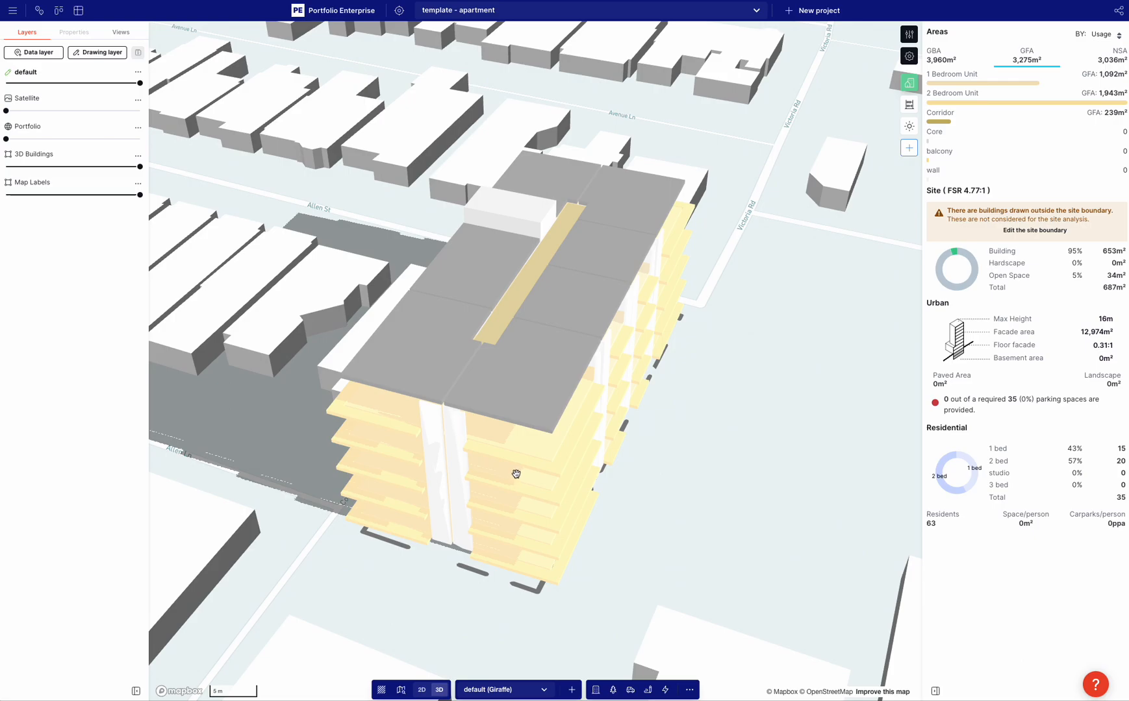
- Open the apartment building's flow at the Apartment transform's corridor branch
left_click(516, 474)
left_click(65, 496)
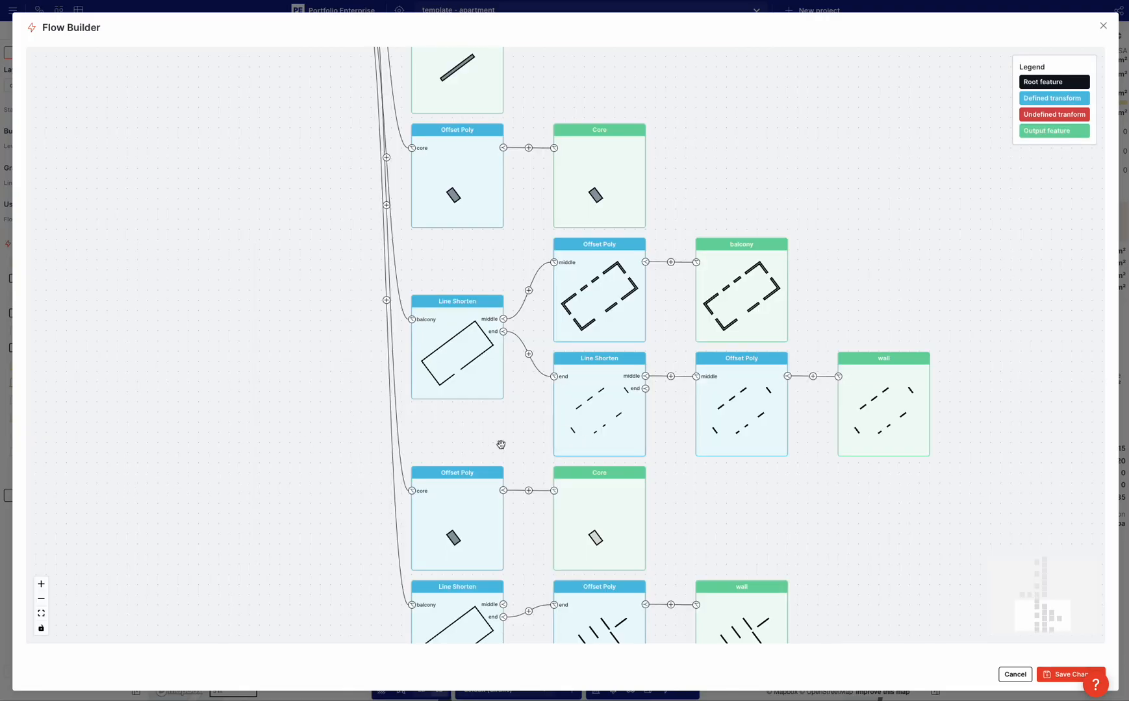
left_click_drag(508, 446, 510, 502)
scroll(438, 468, "down", 2)
left_click_drag(343, 279, 340, 370)
scroll(402, 250, "up", 4)
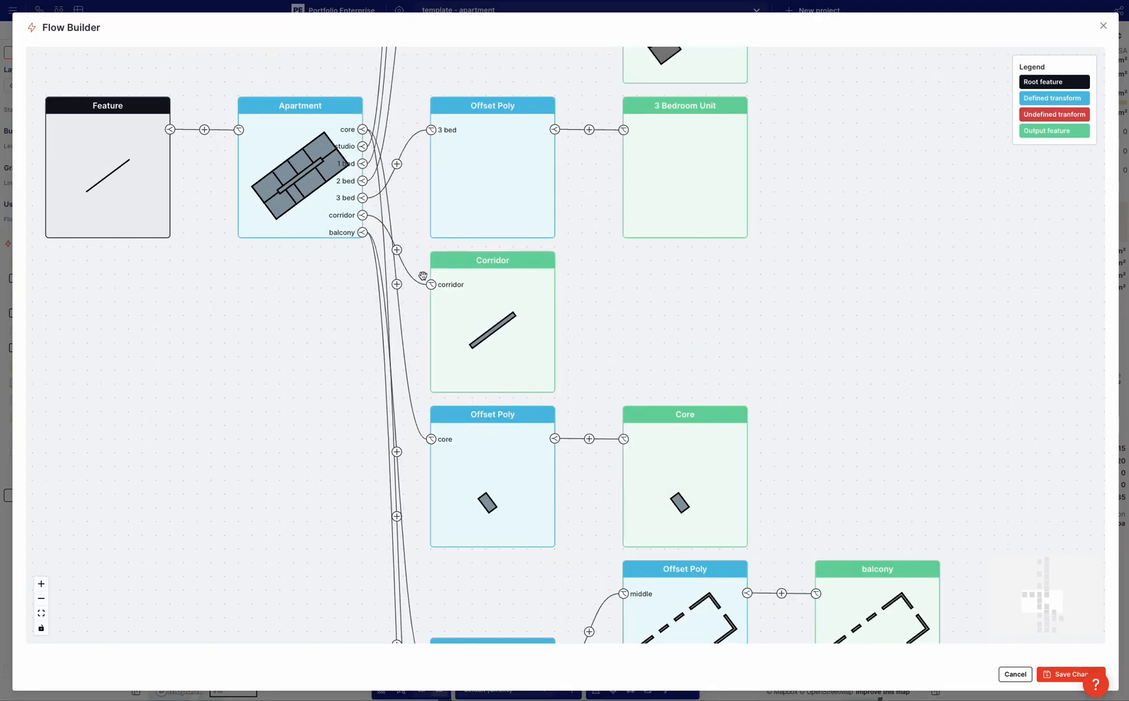
- Try a duplicate of the Corridor output at the end of the flow, open it and delete it
left_click_drag(625, 361, 597, 237)
scroll(598, 237, "down", 4)
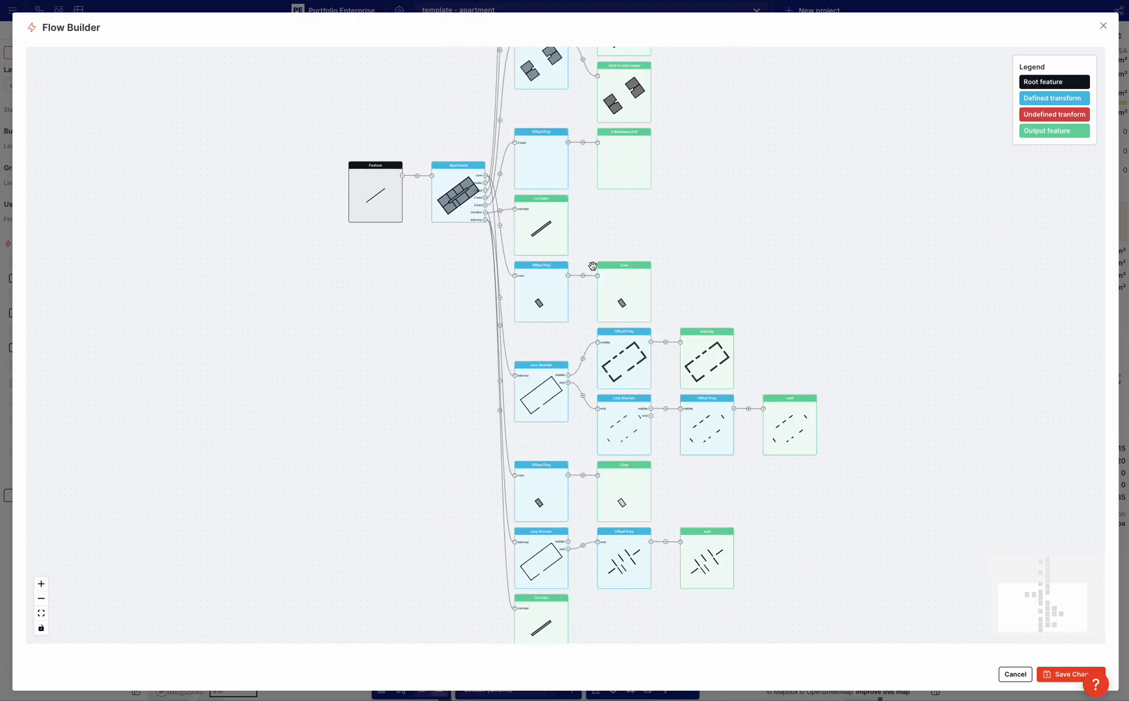
left_click_drag(598, 606, 579, 515)
scroll(496, 522, "up", 4)
left_click(497, 530)
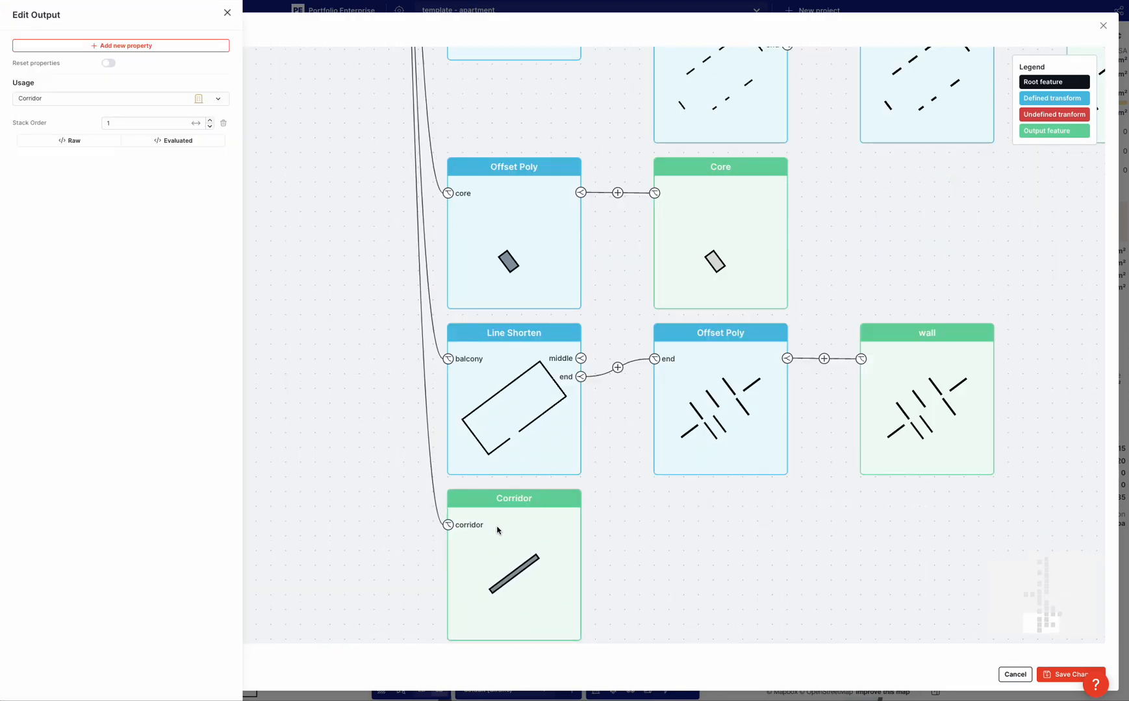
left_click(571, 504)
left_click(570, 504)
- Add a new output branch from the Apartment transform's corridor output and open its usage options without assigning one
scroll(539, 519, "down", 5)
left_click_drag(580, 217, 584, 300)
scroll(510, 219, "up", 4)
left_click(458, 206)
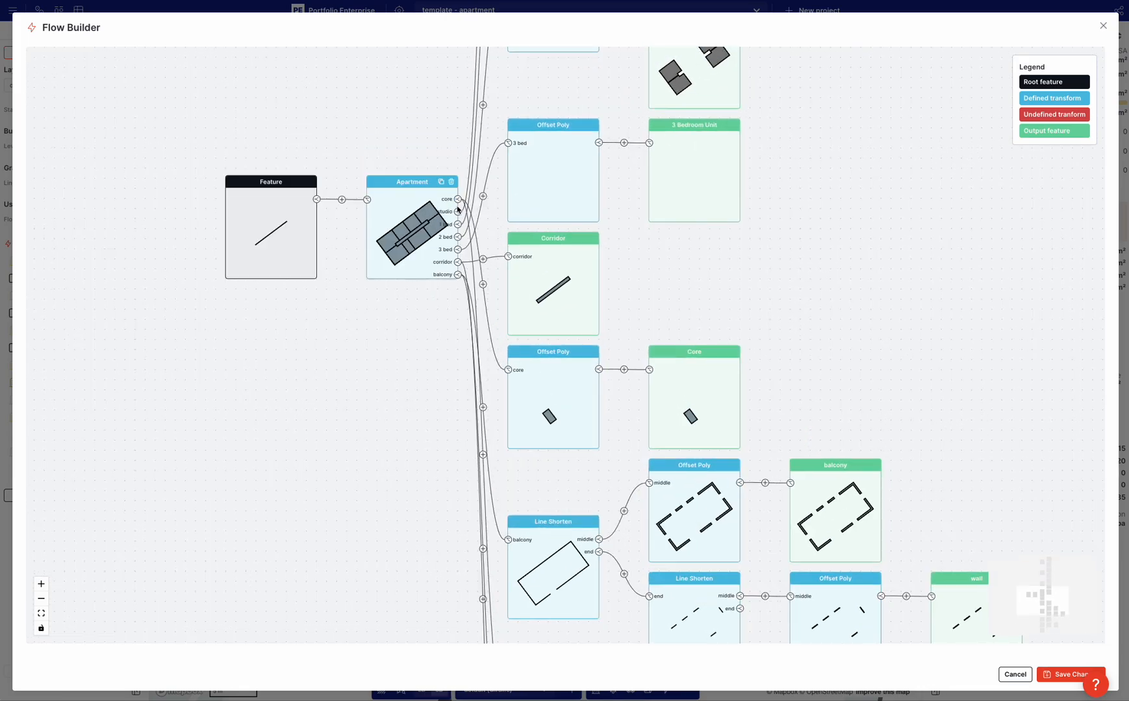
scroll(469, 232, "down", 4)
left_click_drag(396, 500, 401, 375)
left_click(497, 495)
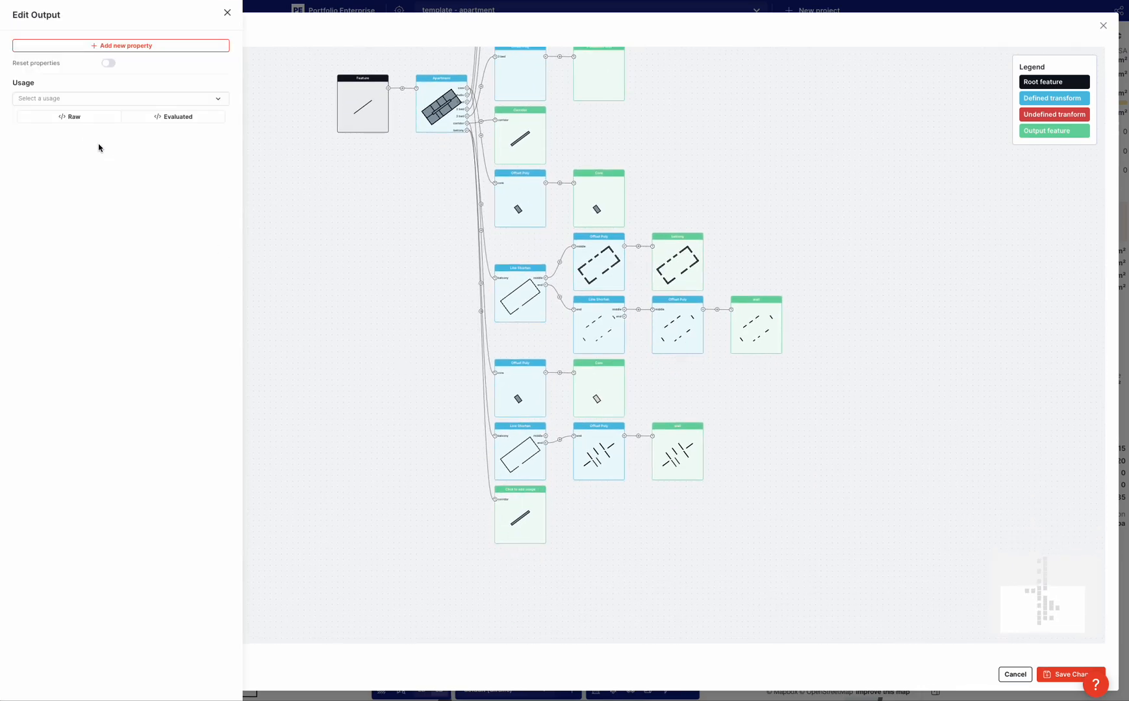
left_click(78, 99)
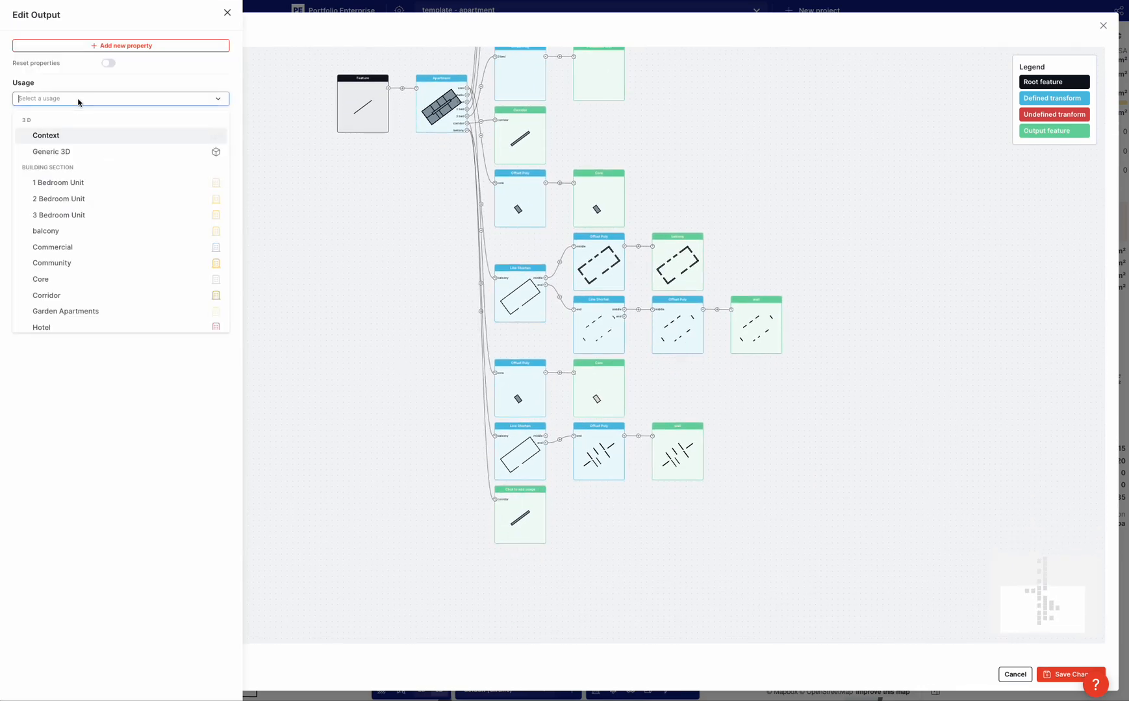
left_click(485, 453)
- Insert an Offset Poly transform with a distance of -0.1 m before the new corridor output
left_click(481, 312)
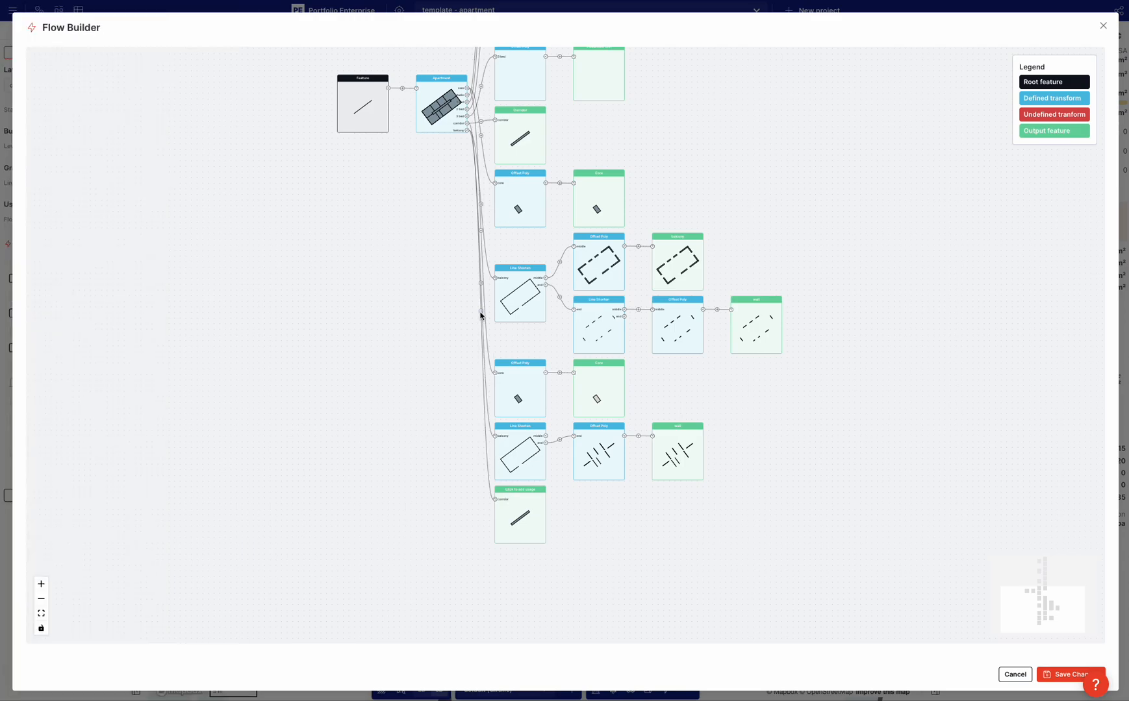
left_click(496, 526)
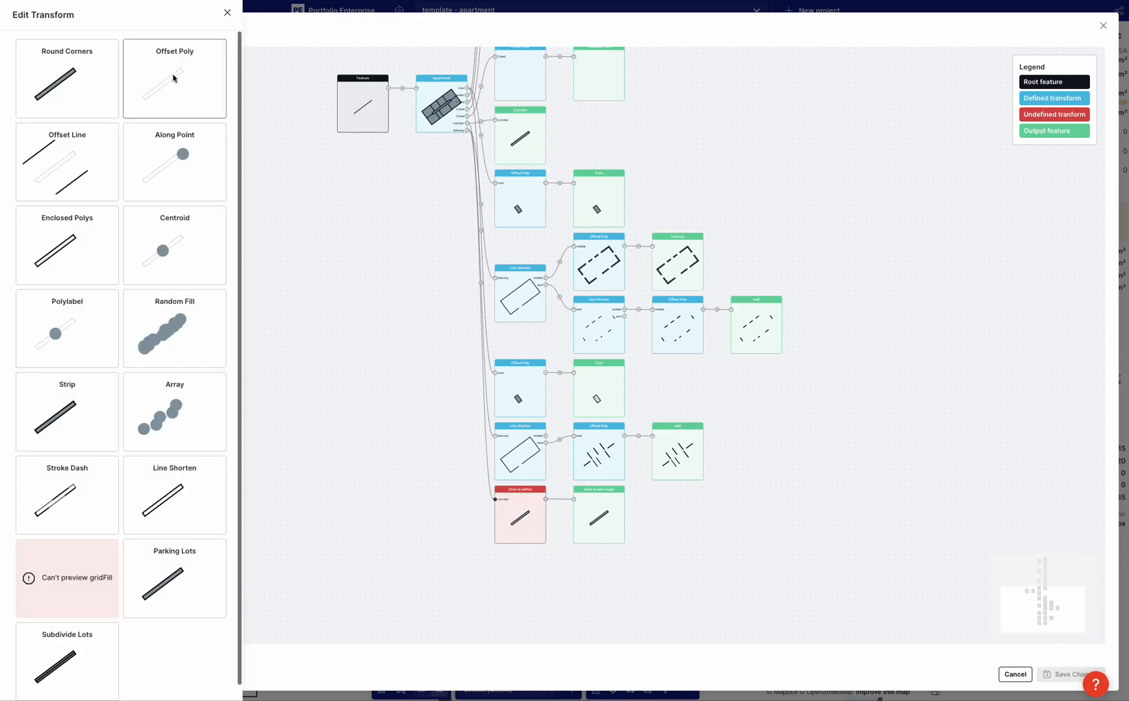
left_click(158, 88)
left_click(134, 121)
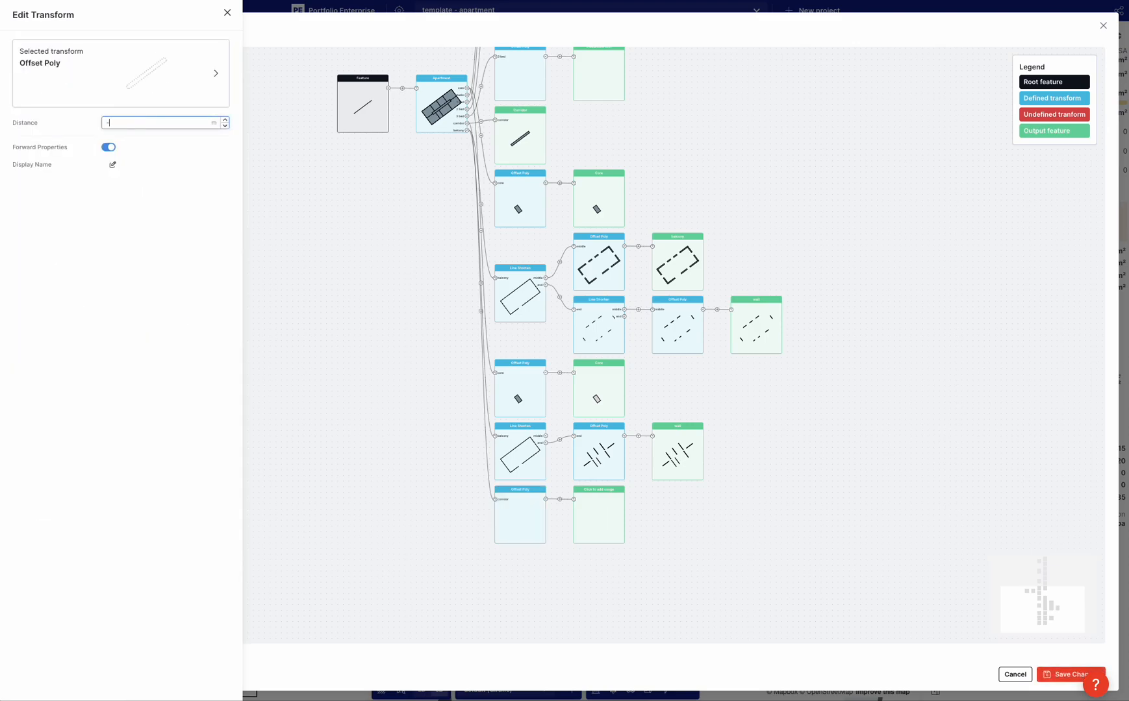
left_click(105, 224)
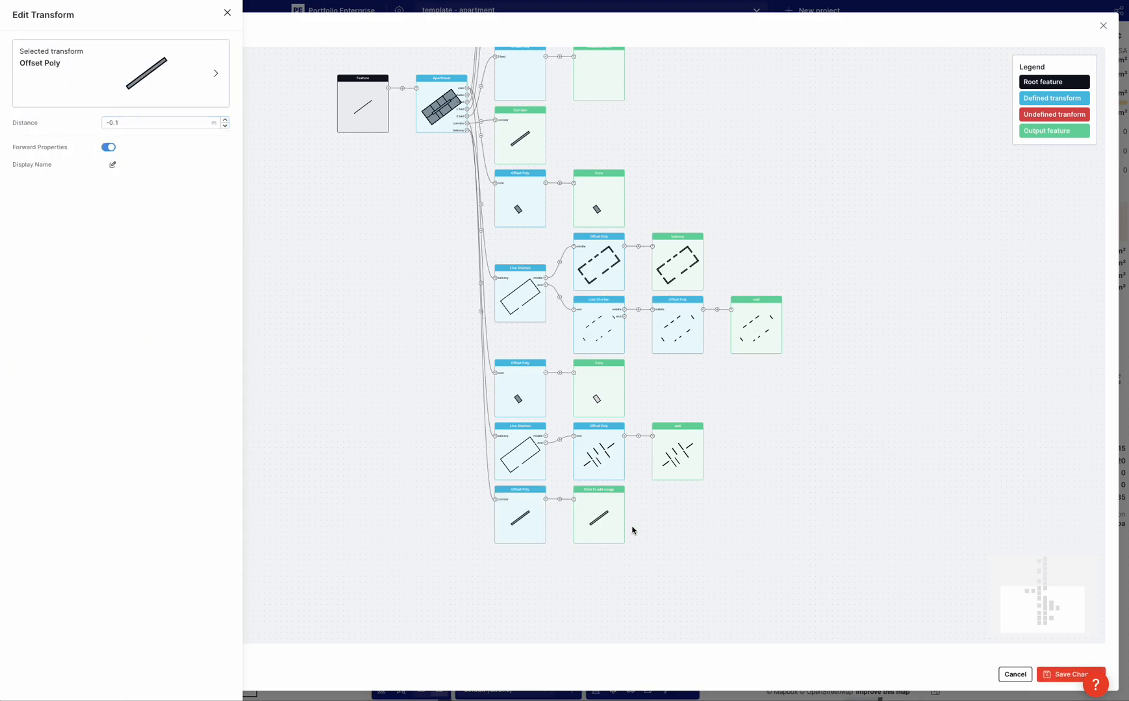
- Give the new corridor output a height of 0.7 m and a stack order of 9
left_click(610, 520)
left_click(137, 46)
type("he")
left_click(281, 82)
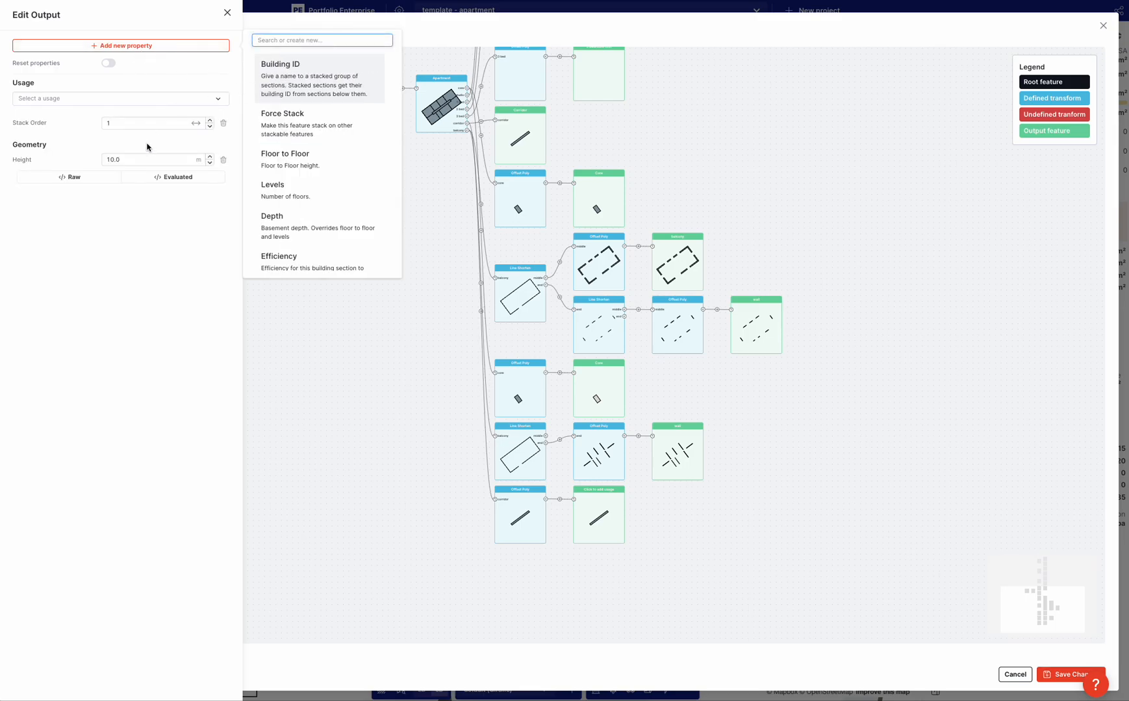
left_click(138, 161)
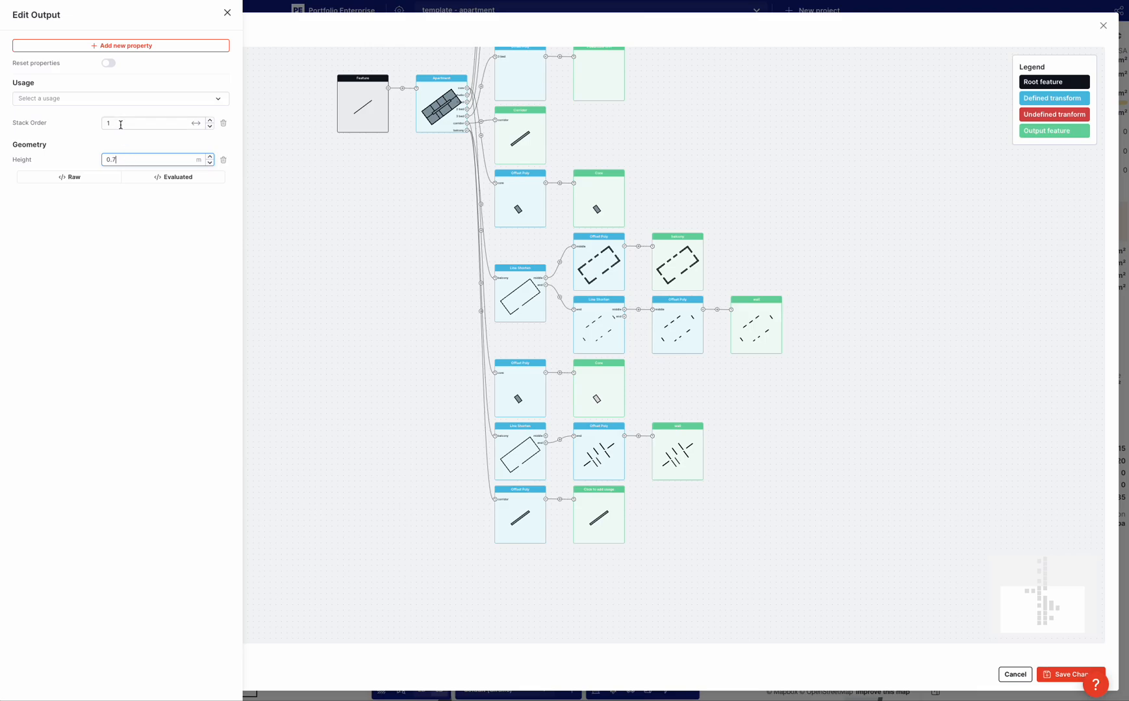
double_click(210, 126)
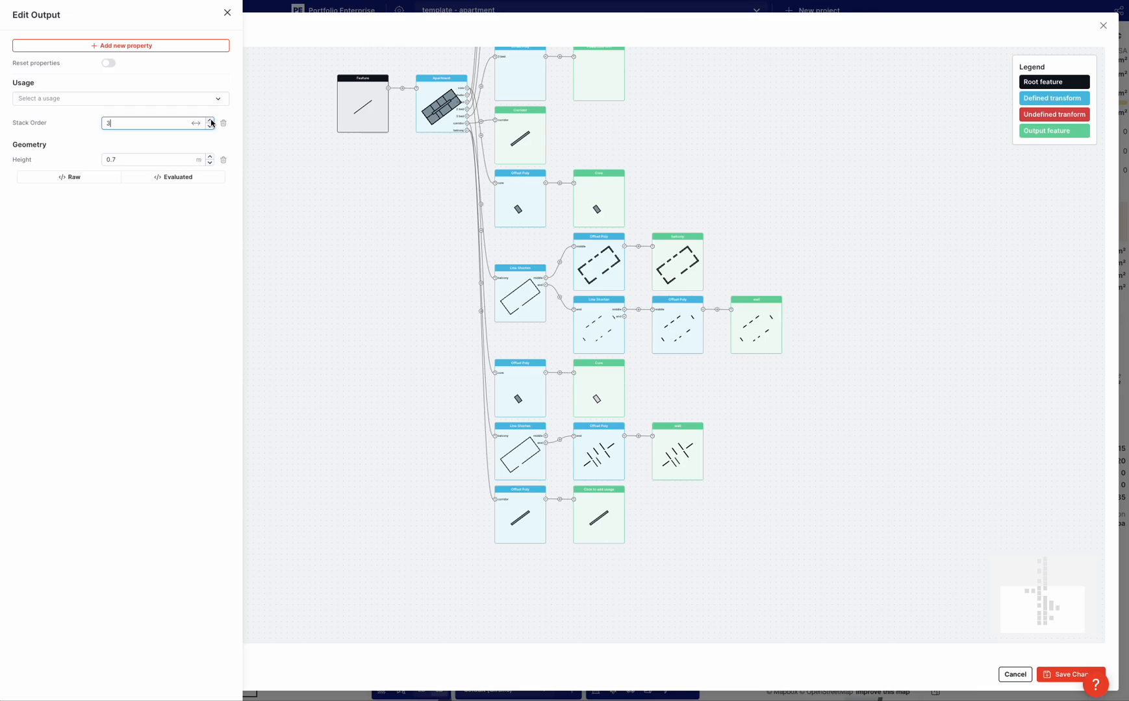
- Add a colour property to the new corridor output and save the building's flow
left_click(170, 50)
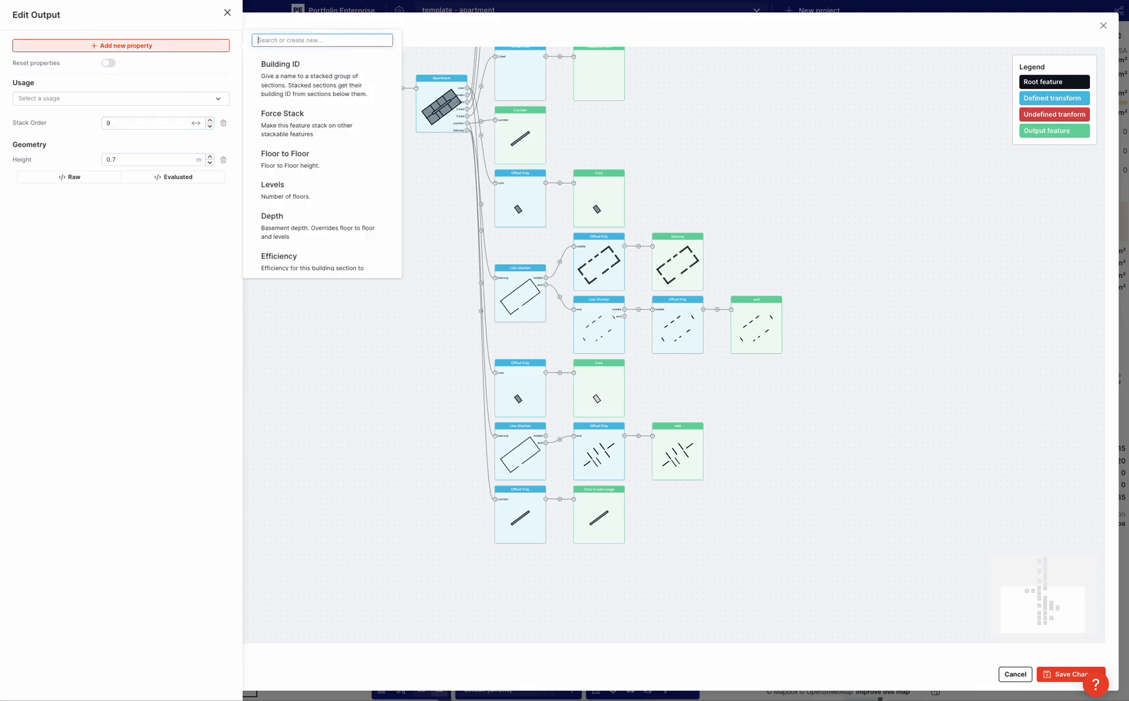
type("co")
left_click(273, 134)
left_click(407, 450)
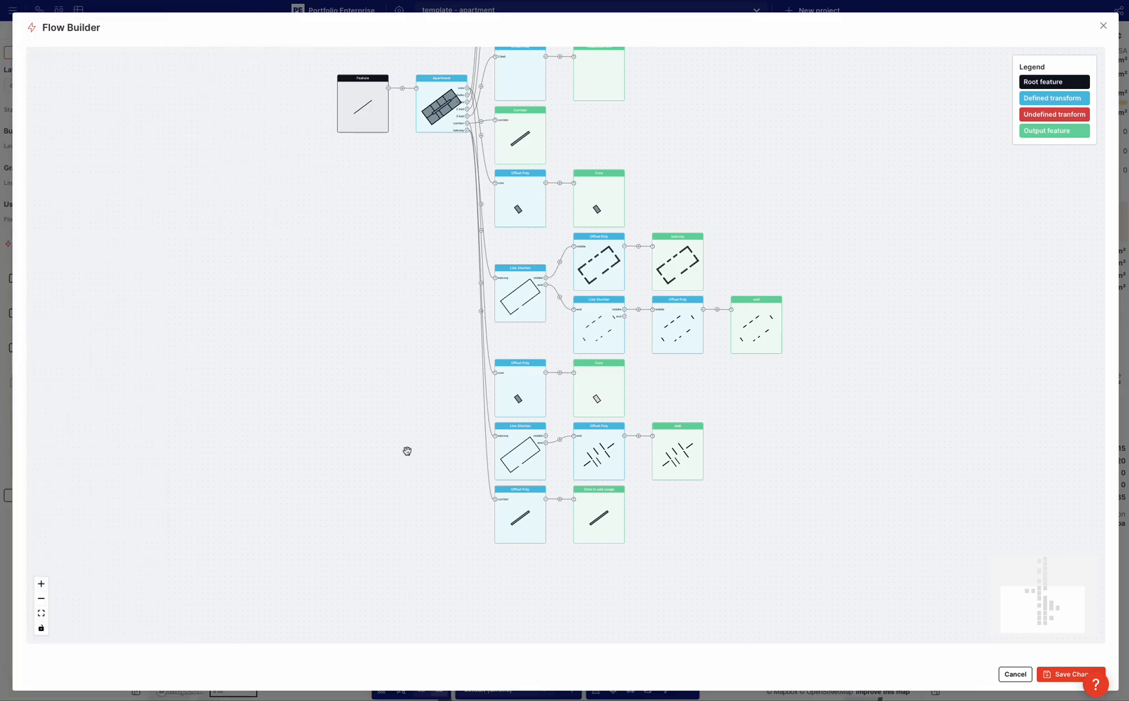
left_click(1055, 683)
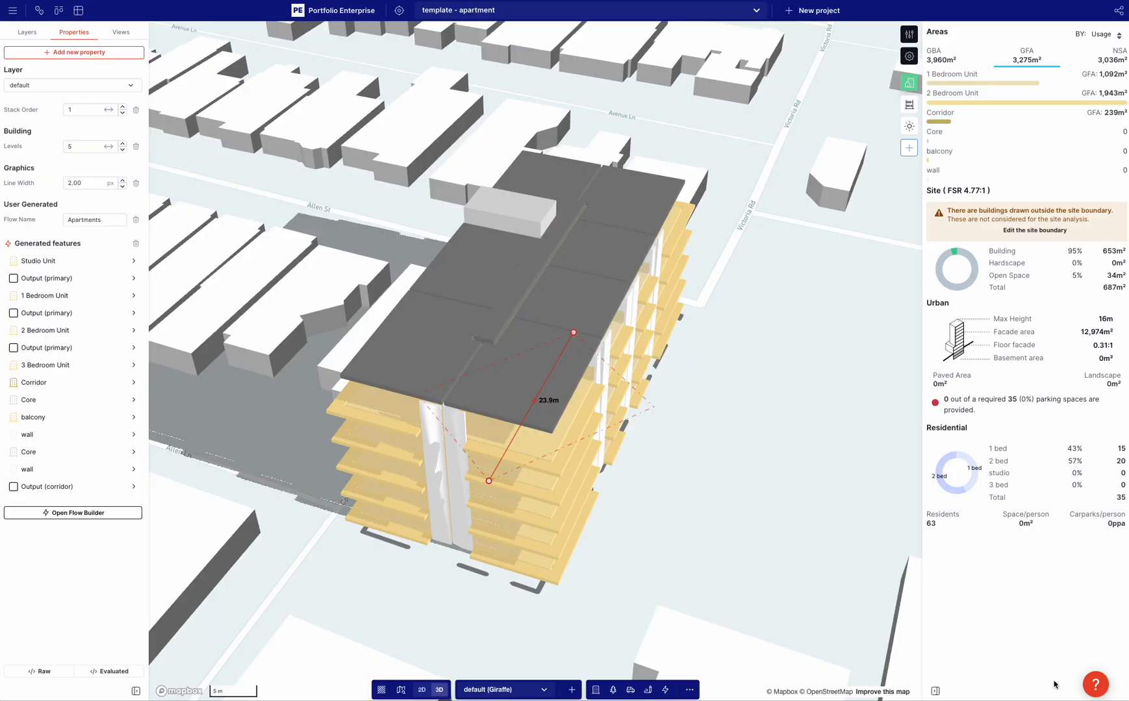
- Inspect the updated building from several sides and duplicate it on the same layer
left_click(793, 534)
right_click_drag(794, 533, 800, 491)
right_click_drag(600, 201, 744, 377)
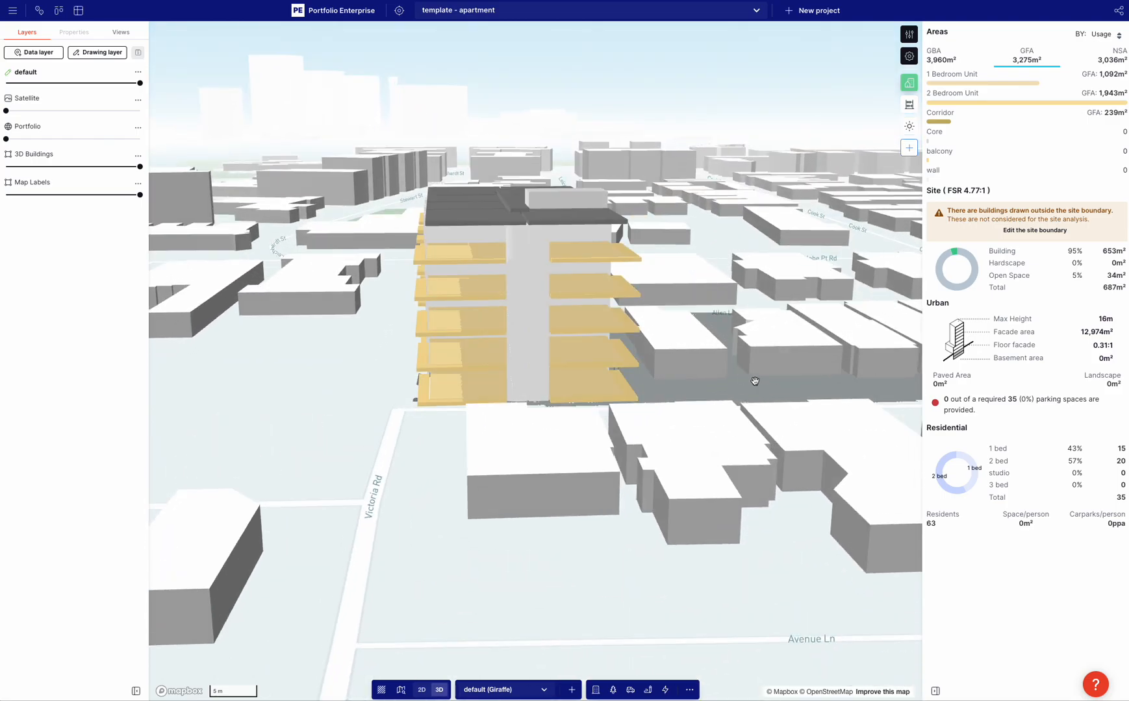
right_click_drag(524, 495, 490, 498)
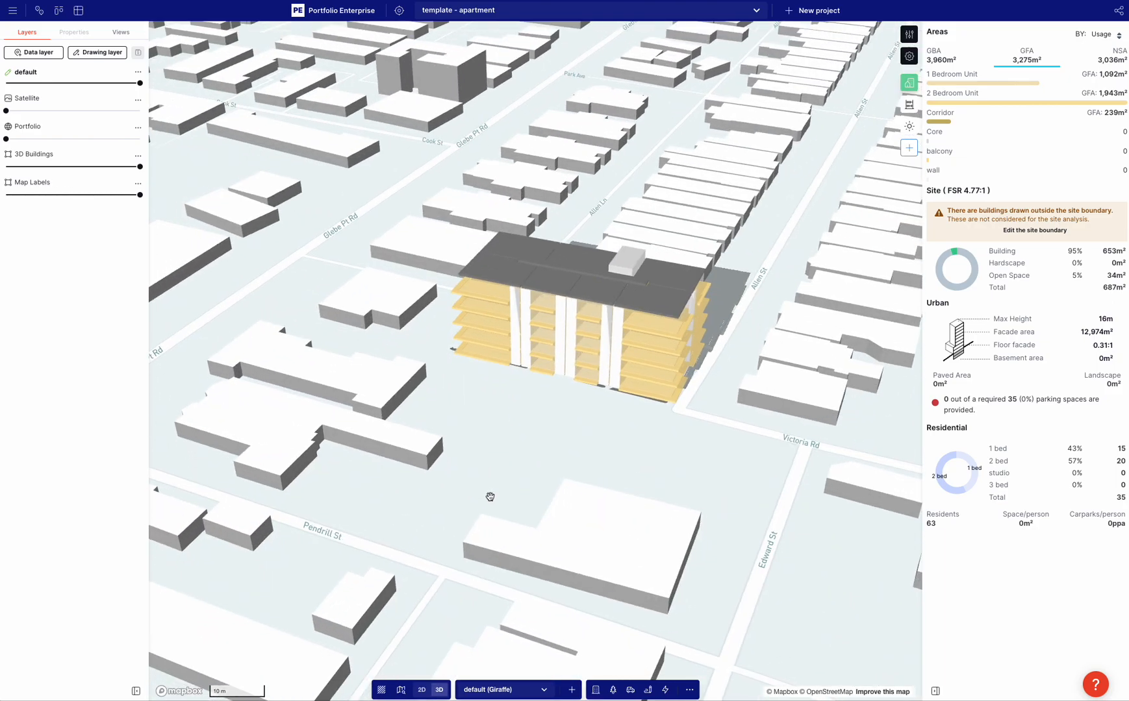
right_click_drag(592, 354, 550, 418)
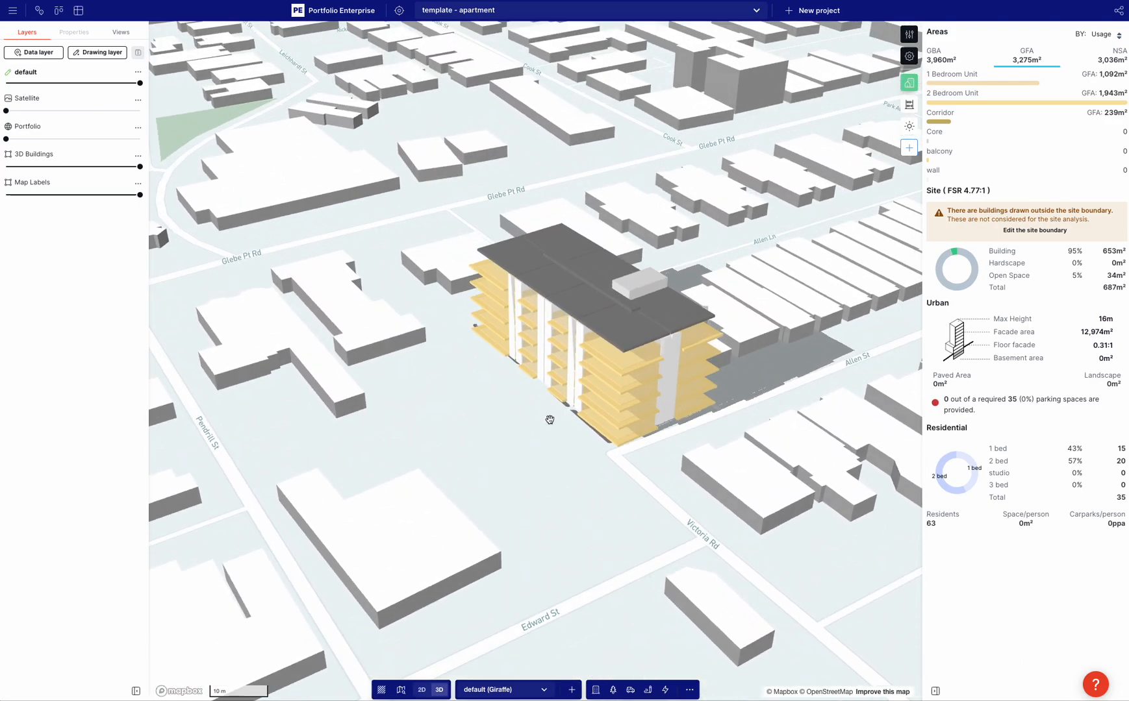
left_click(571, 386)
key("ctrl+c")
key("ctrl+v")
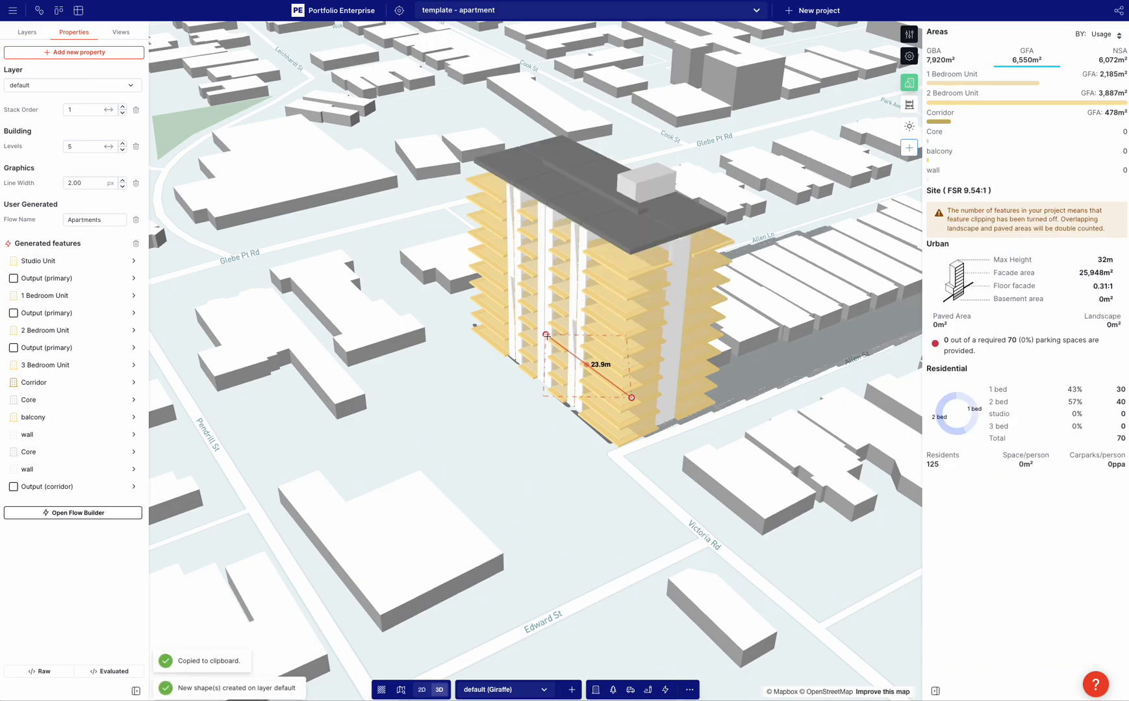
- Place the duplicate building's line beside the original, towards Pendrill St, with a length of about 21.6 m
left_click_drag(632, 397, 439, 395)
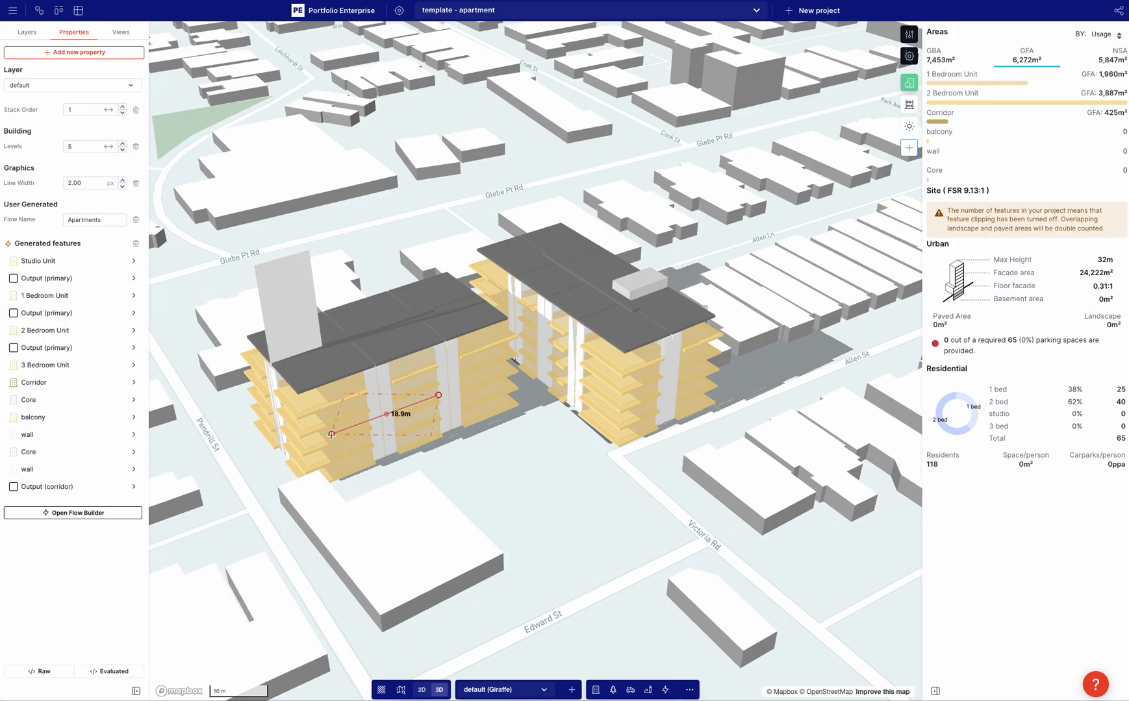
left_click_drag(332, 435, 317, 438)
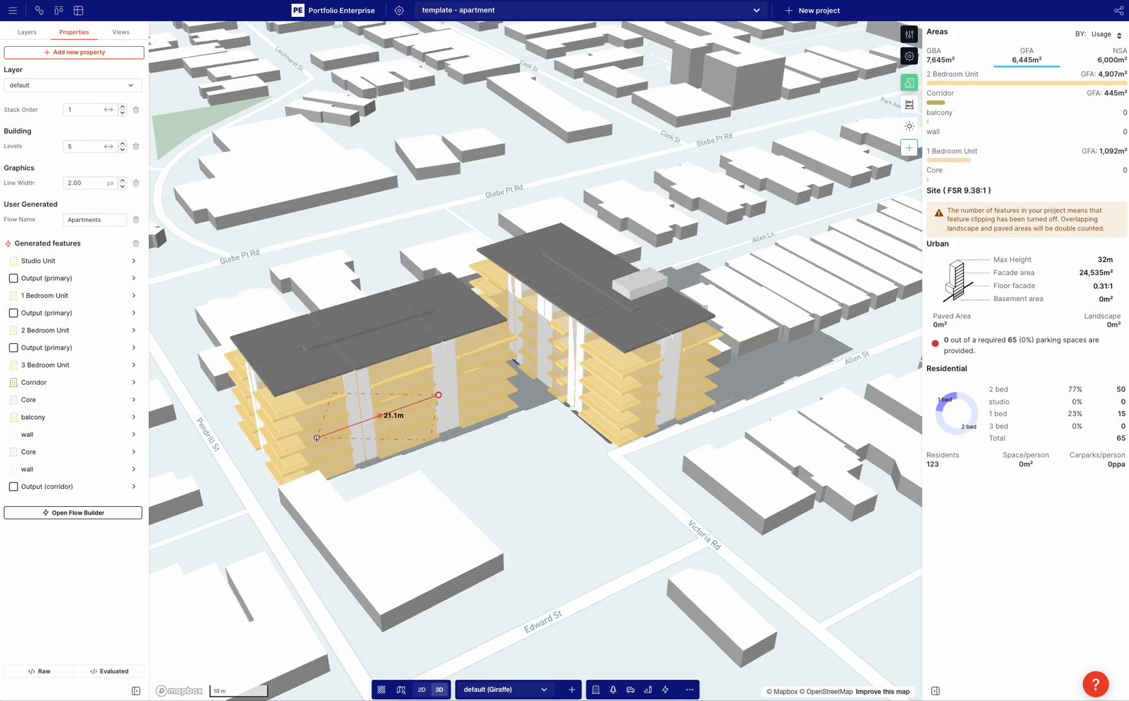
left_click_drag(317, 439, 316, 441)
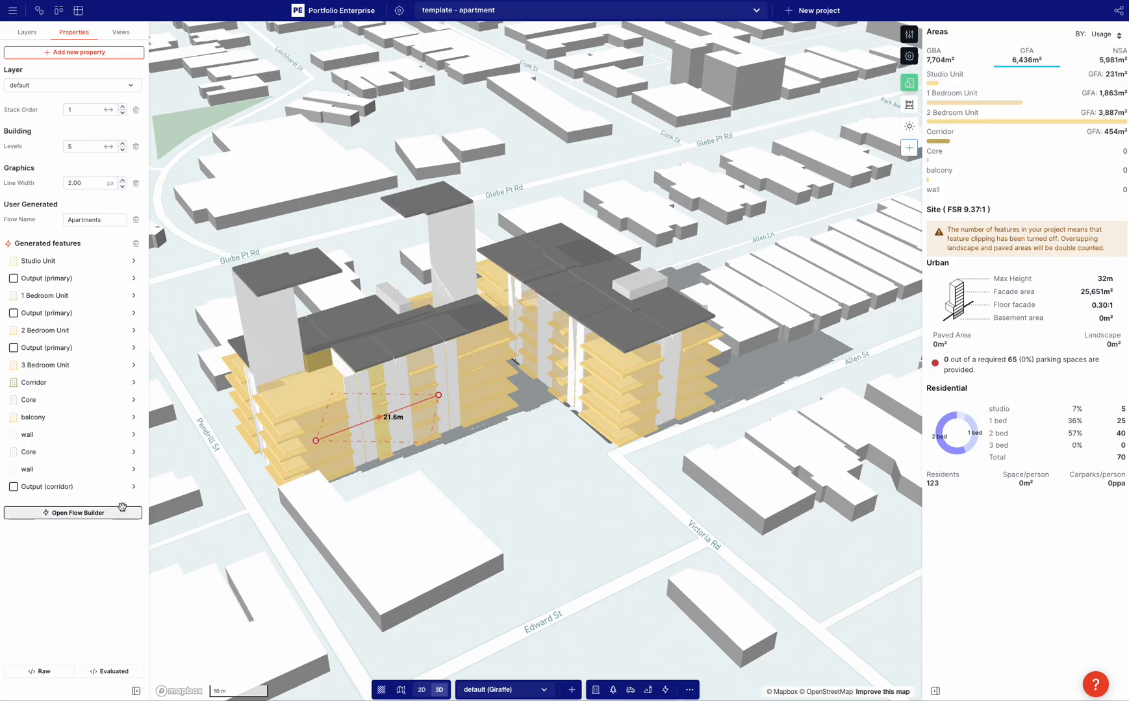
- Set the 1 bed and 2 bed Offset Poly distances in the duplicate's flow to -0.2 m and save
left_click(120, 513)
left_click_drag(631, 173, 570, 509)
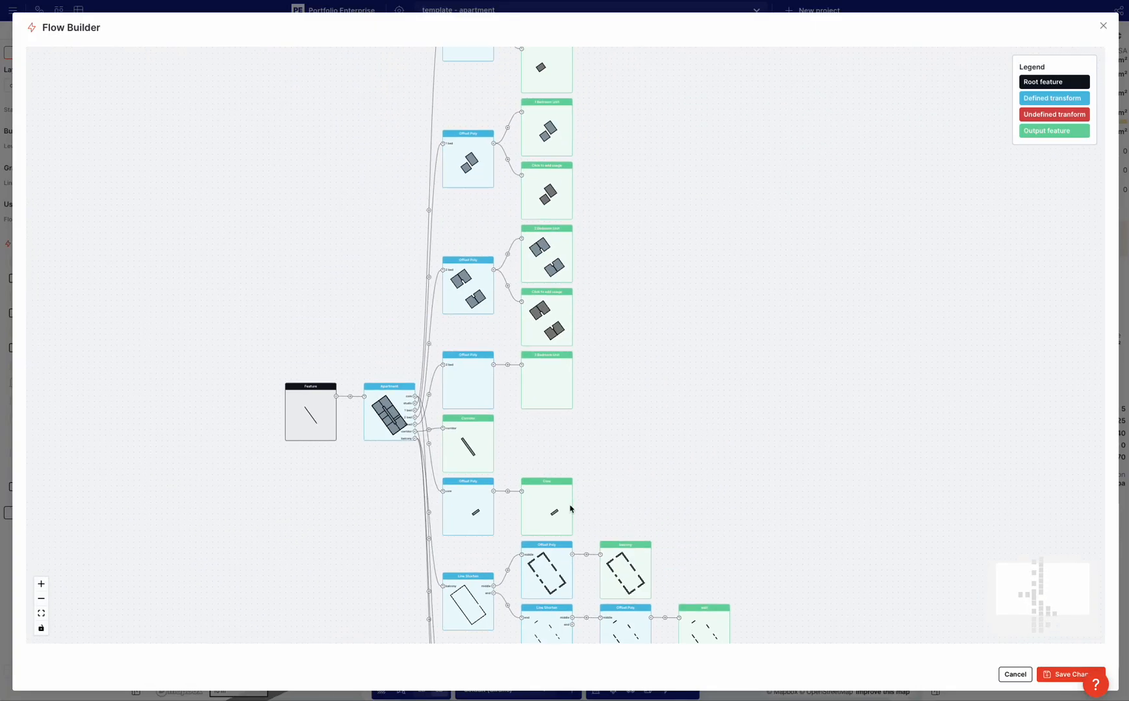
left_click(480, 152)
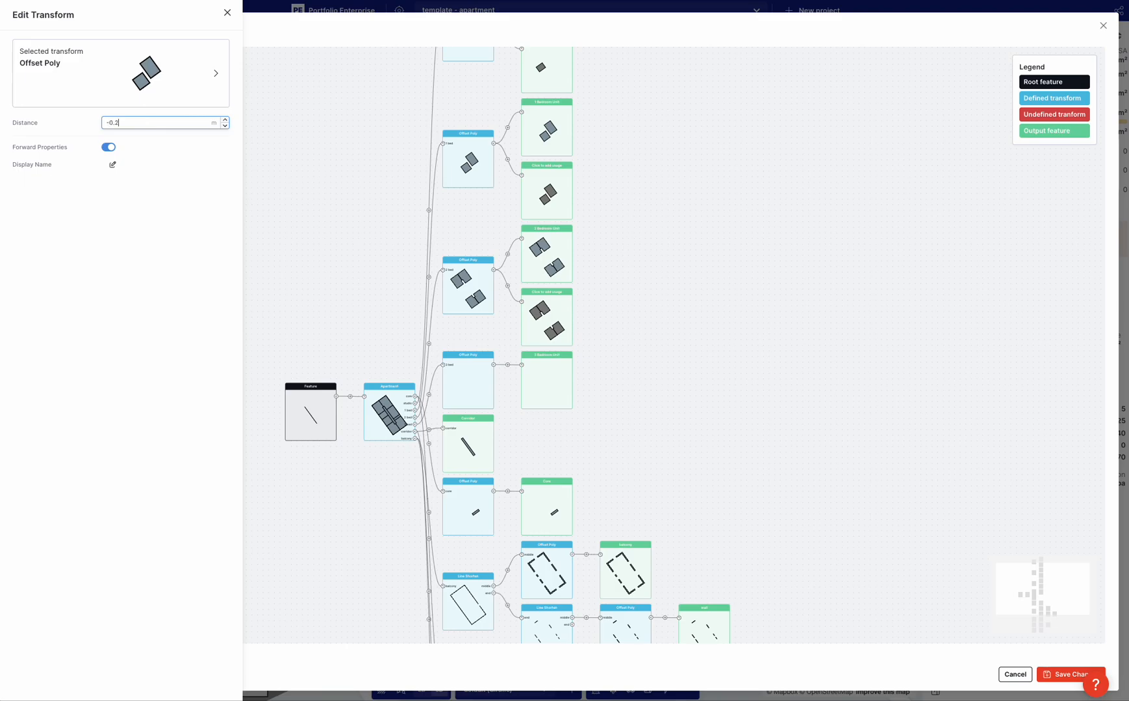
left_click(155, 184)
left_click(465, 284)
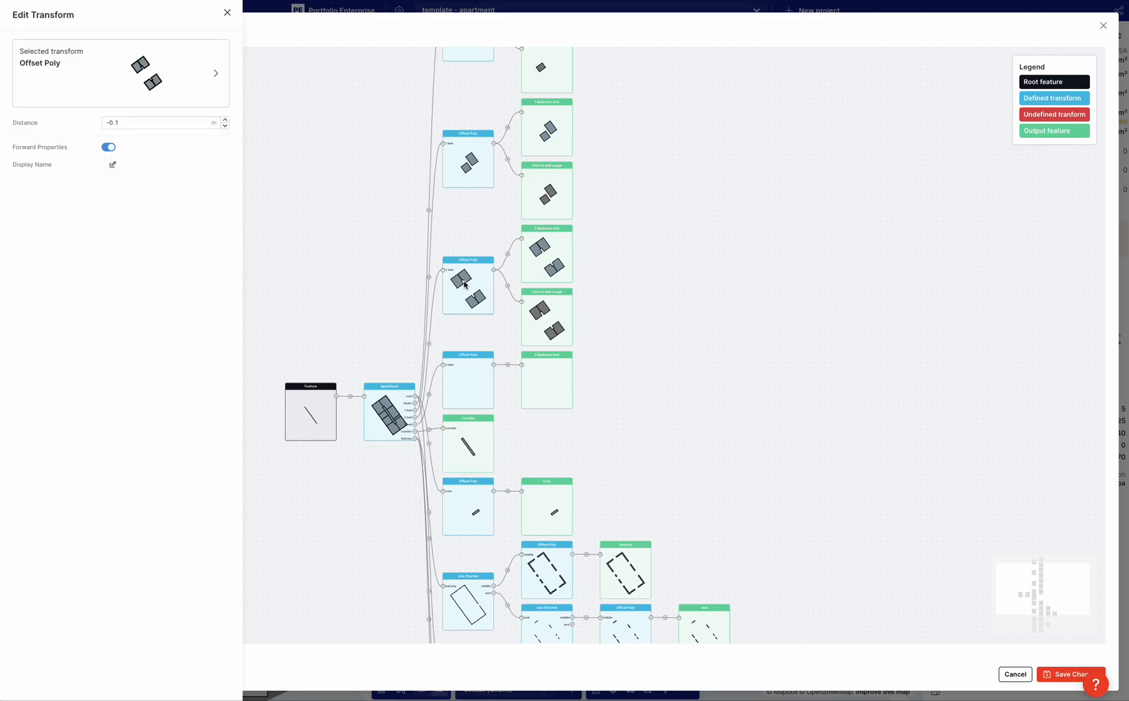
left_click(150, 119)
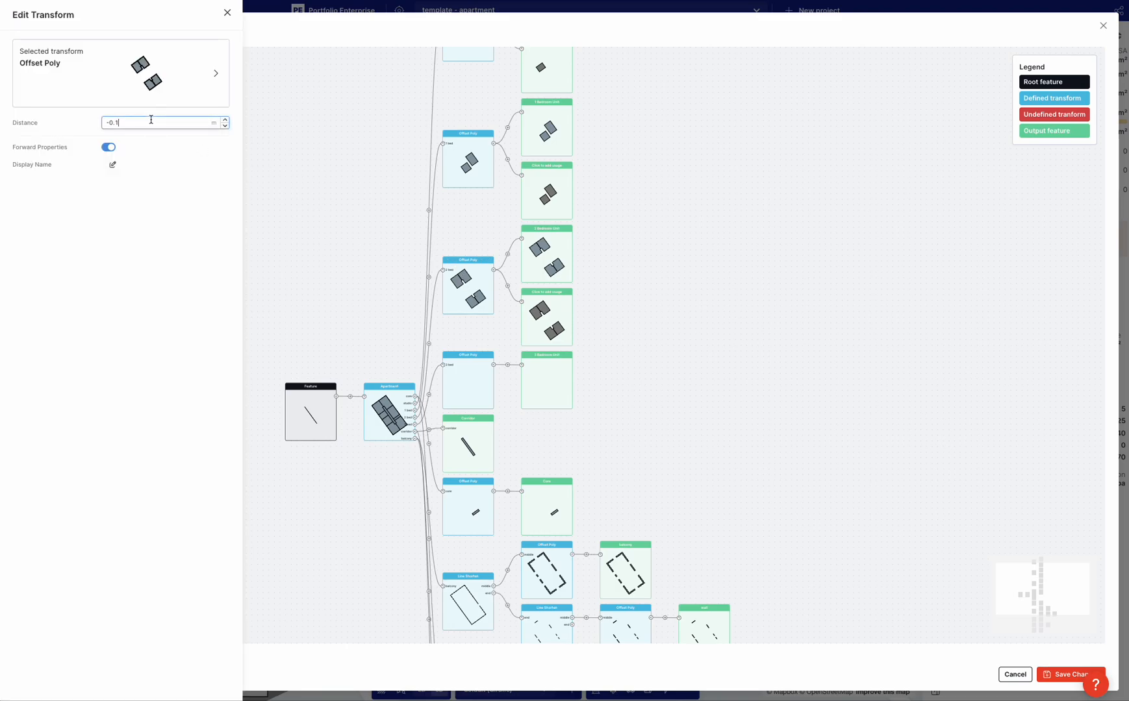
left_click(638, 351)
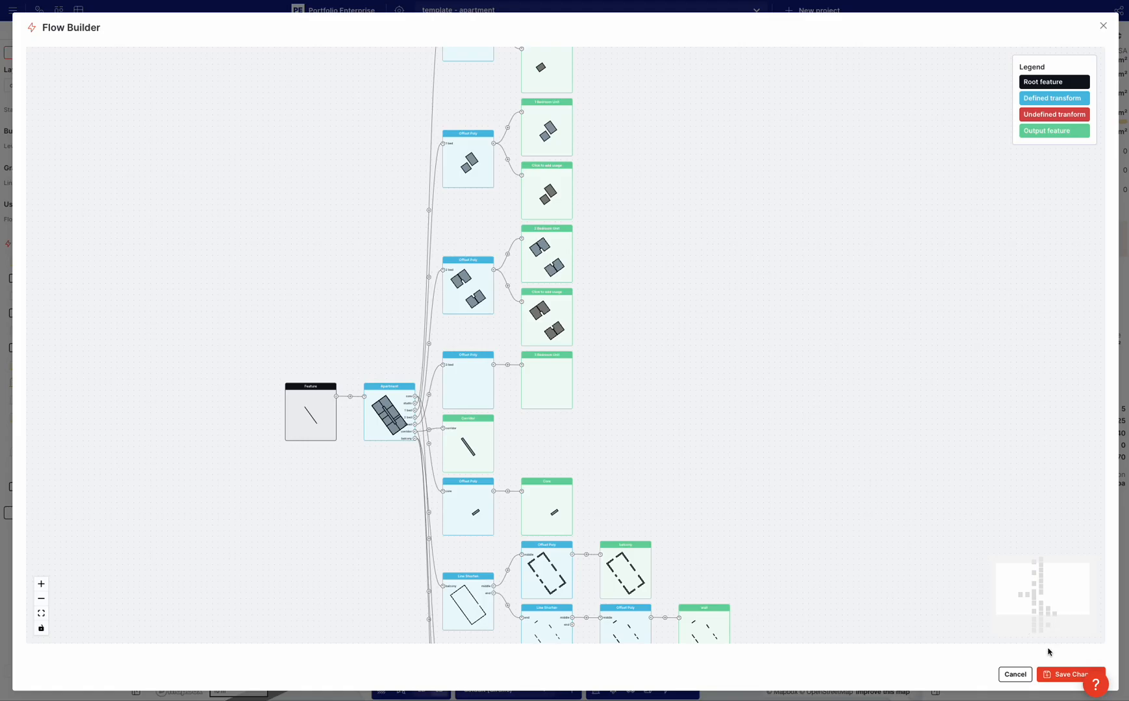
left_click(1055, 674)
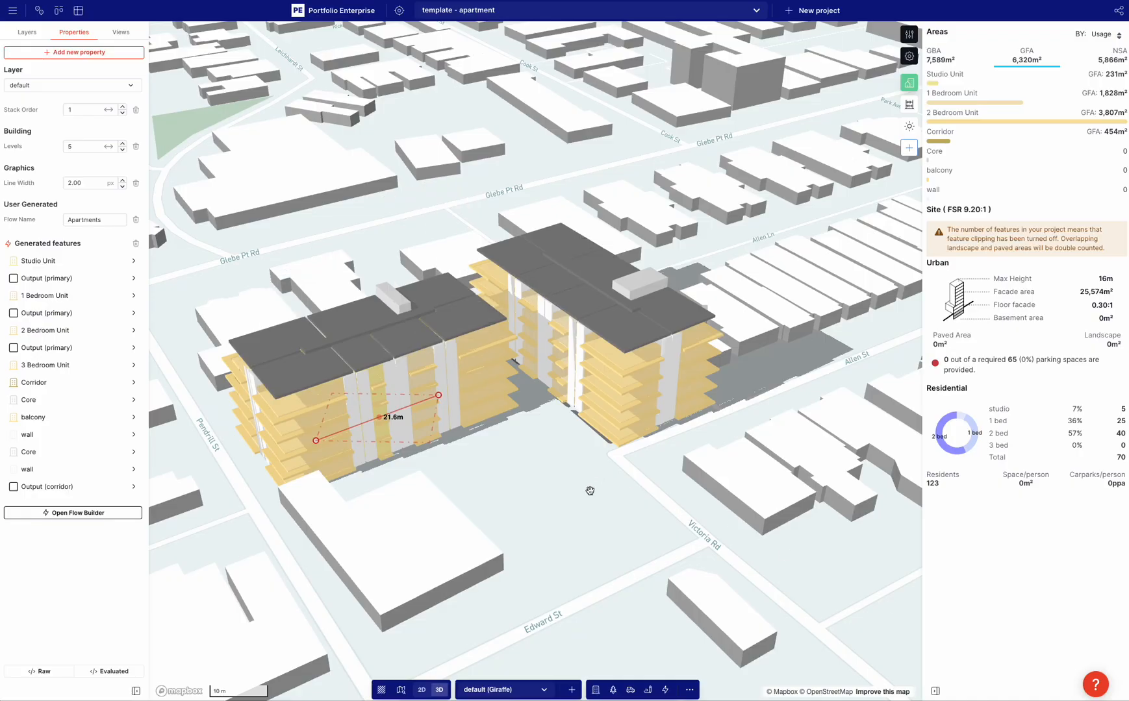
- Stretch the duplicate building's line towards Pendrill St to about 26.2 m and deselect it
right_click_drag(550, 468, 610, 471)
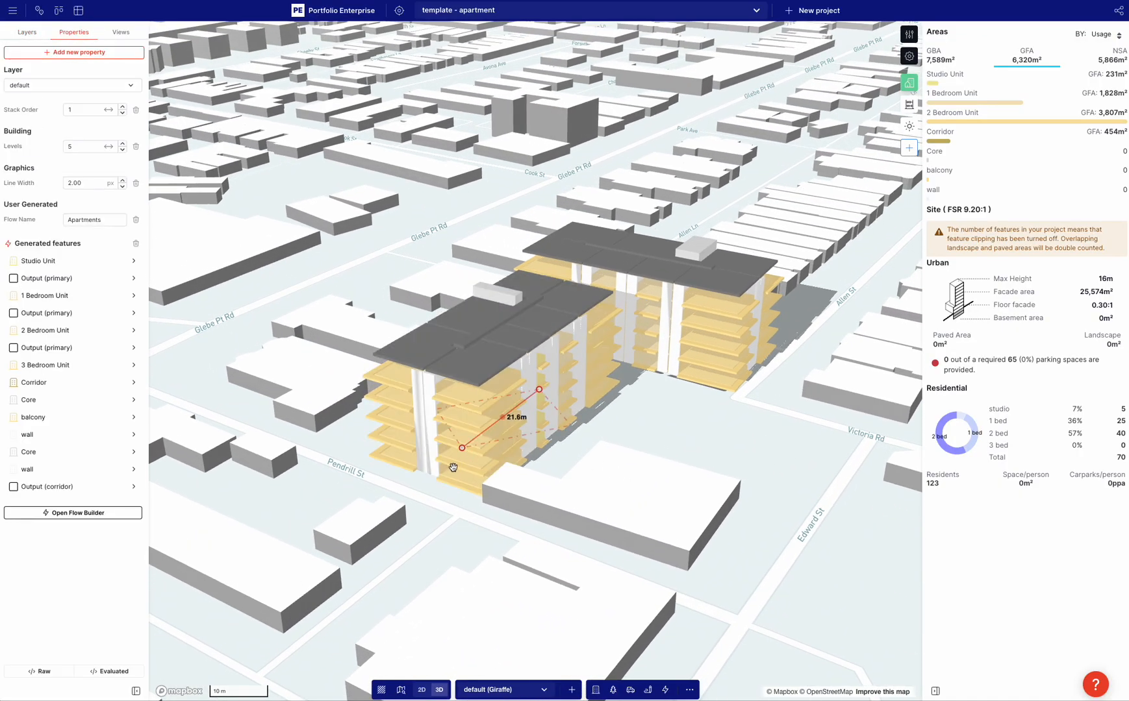
left_click_drag(459, 448, 441, 458)
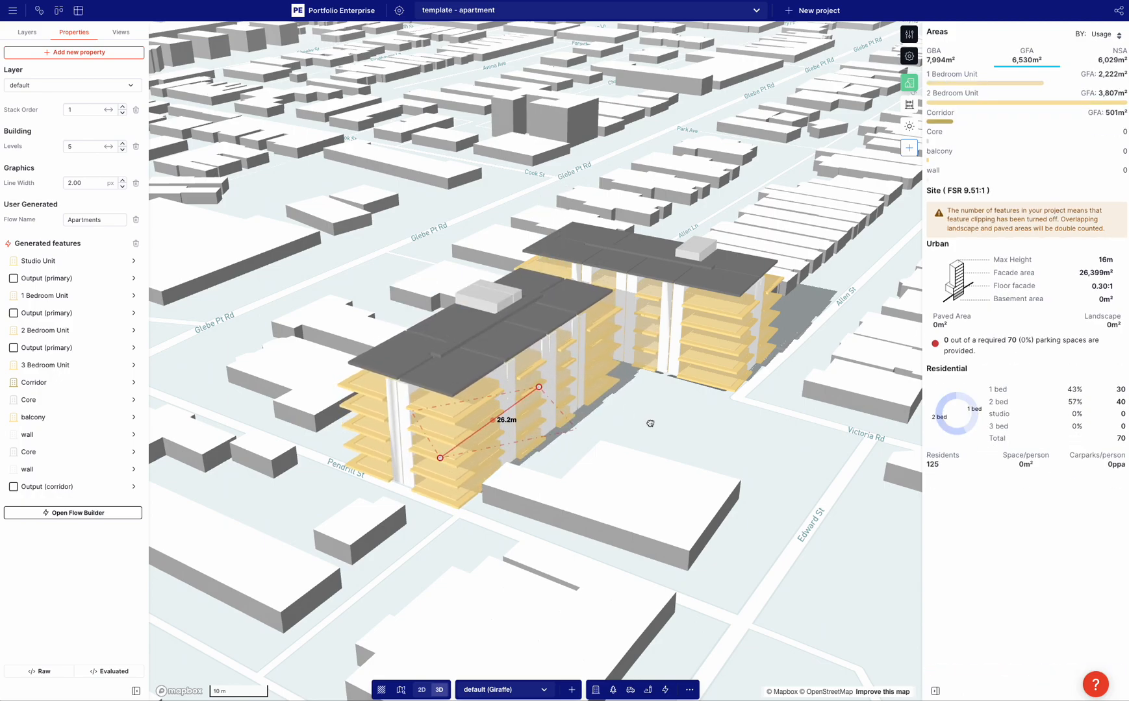
left_click(649, 423)
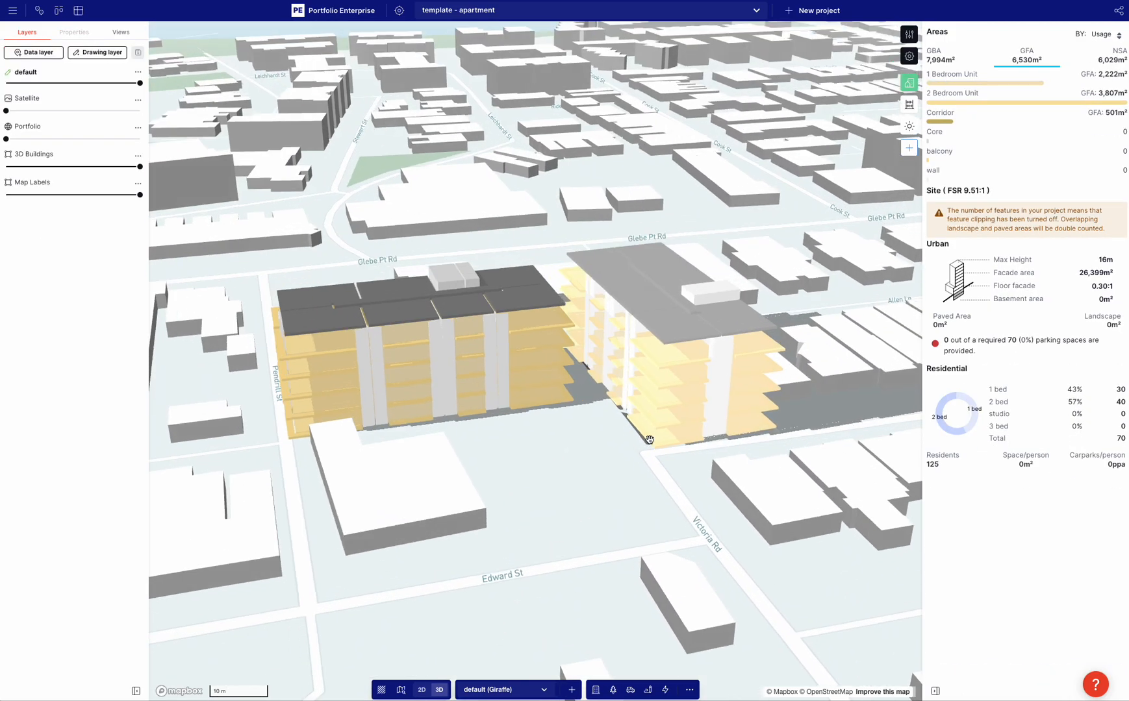
- Add the No Facades property to the duplicate building's 1 Bedroom Unit output and enable it
left_click(447, 408)
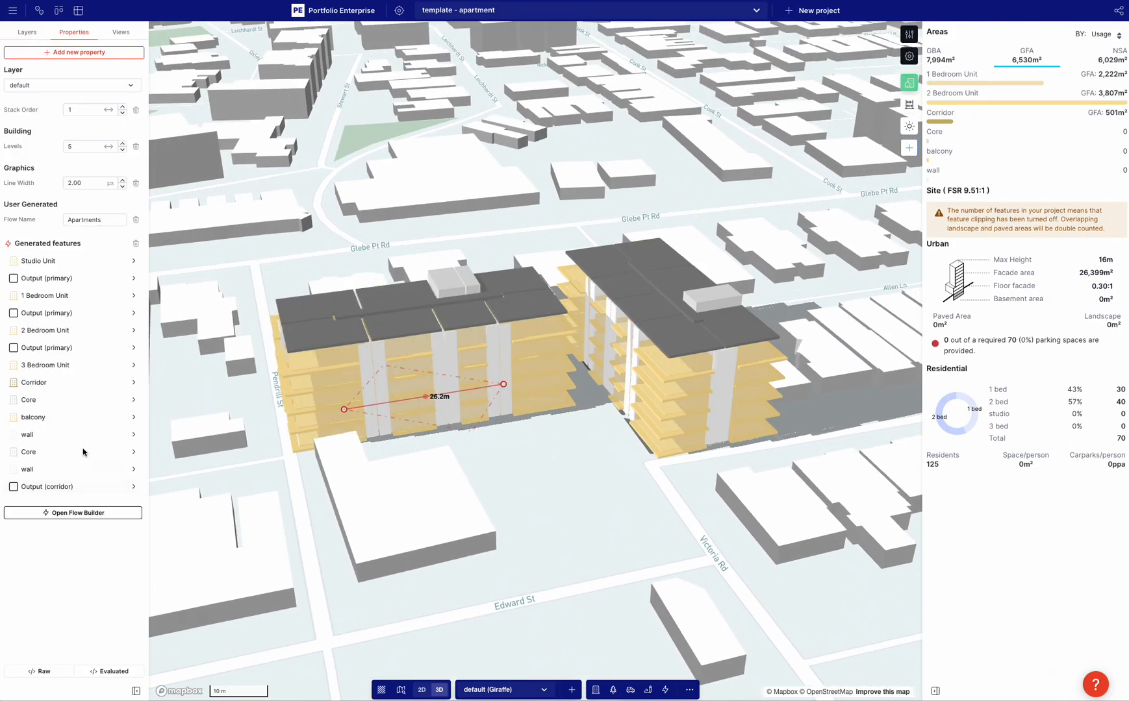
left_click(54, 300)
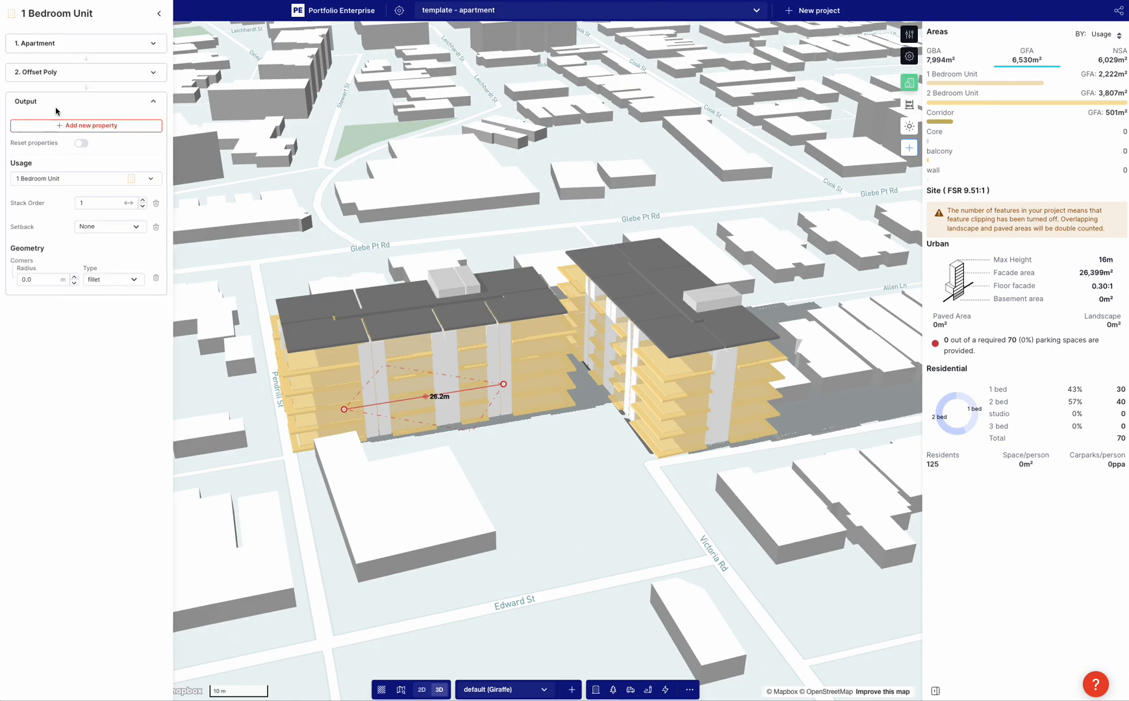
left_click(77, 126)
type("fa")
left_click(209, 88)
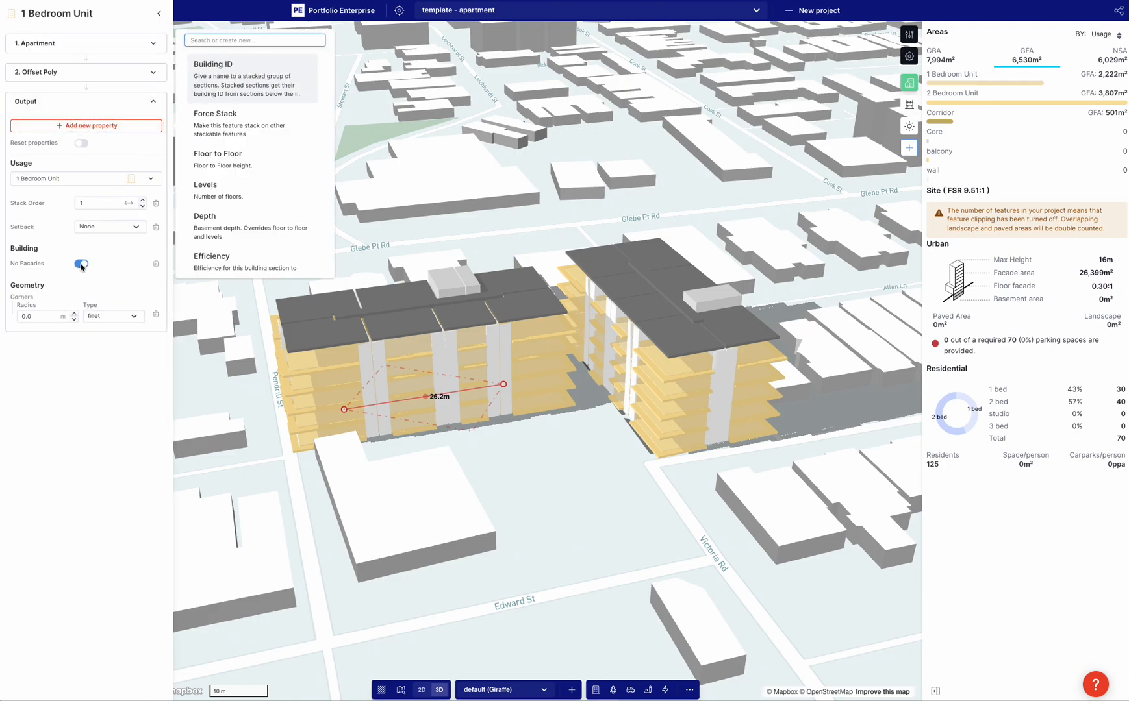
left_click(81, 265)
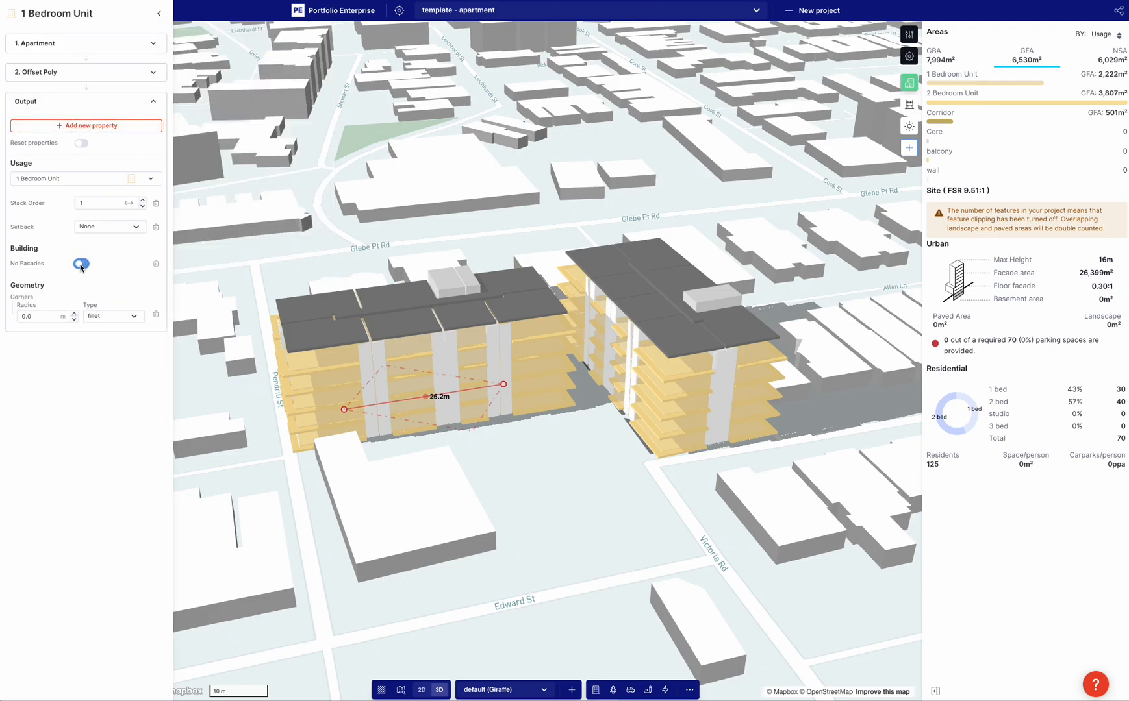
left_click(158, 18)
- Add the No Facades property to the duplicate building's 2 Bedroom Unit output and enable it
left_click(69, 329)
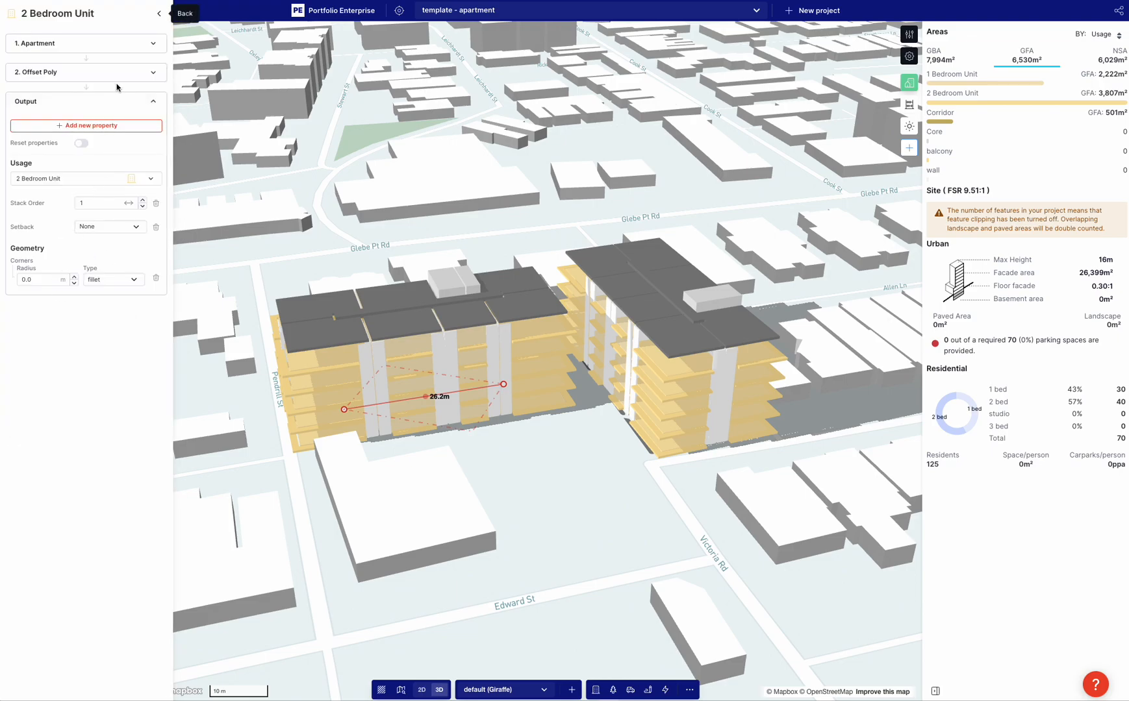
left_click(115, 123)
type("fa")
left_click(208, 73)
left_click(84, 261)
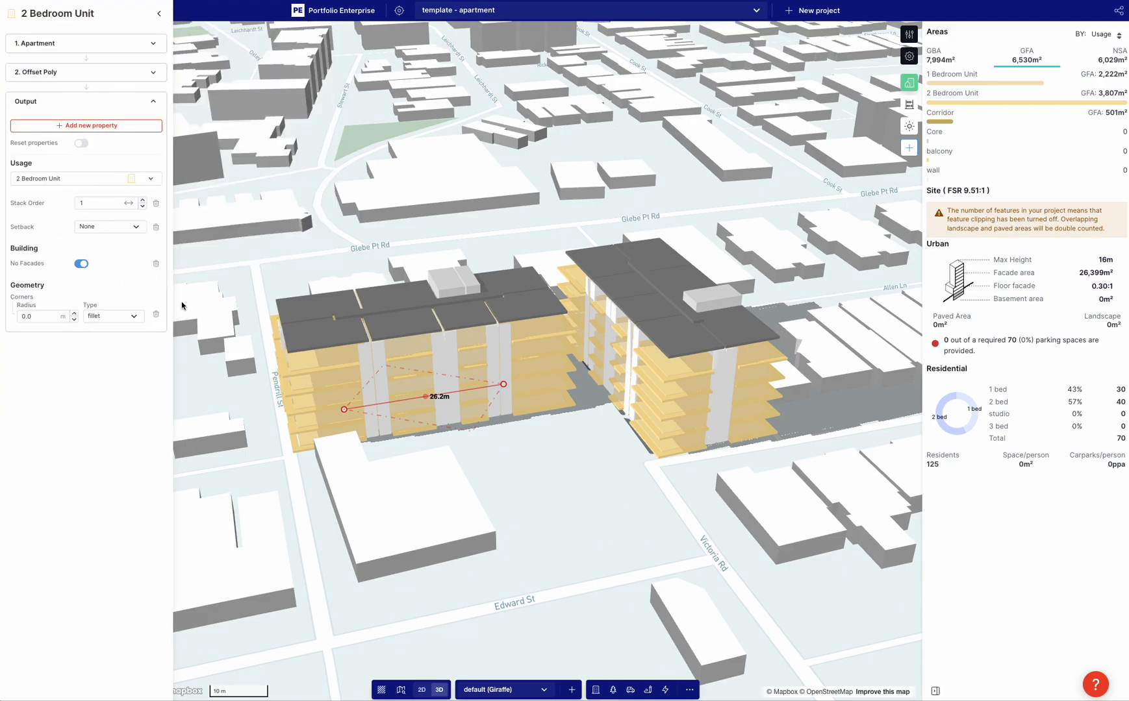
- Disable No Facades on the 2 Bedroom Unit output and add the same property, switched off, to the 3 Bedroom Unit output
left_click(82, 265)
left_click(159, 13)
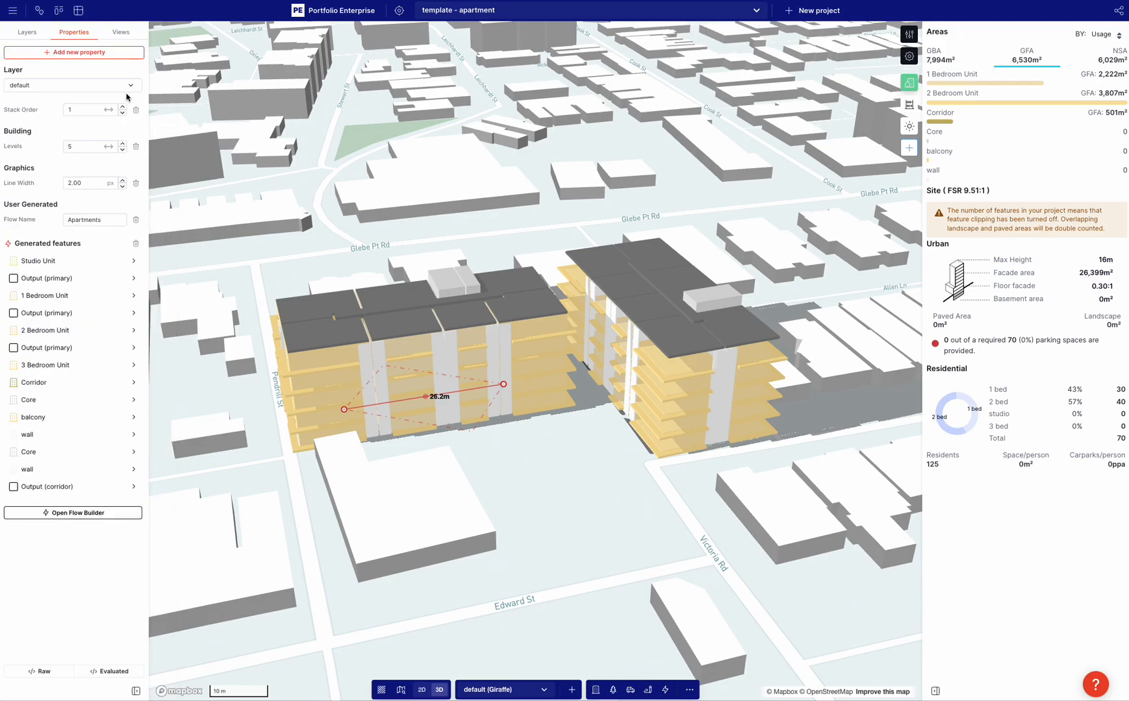
left_click(59, 330)
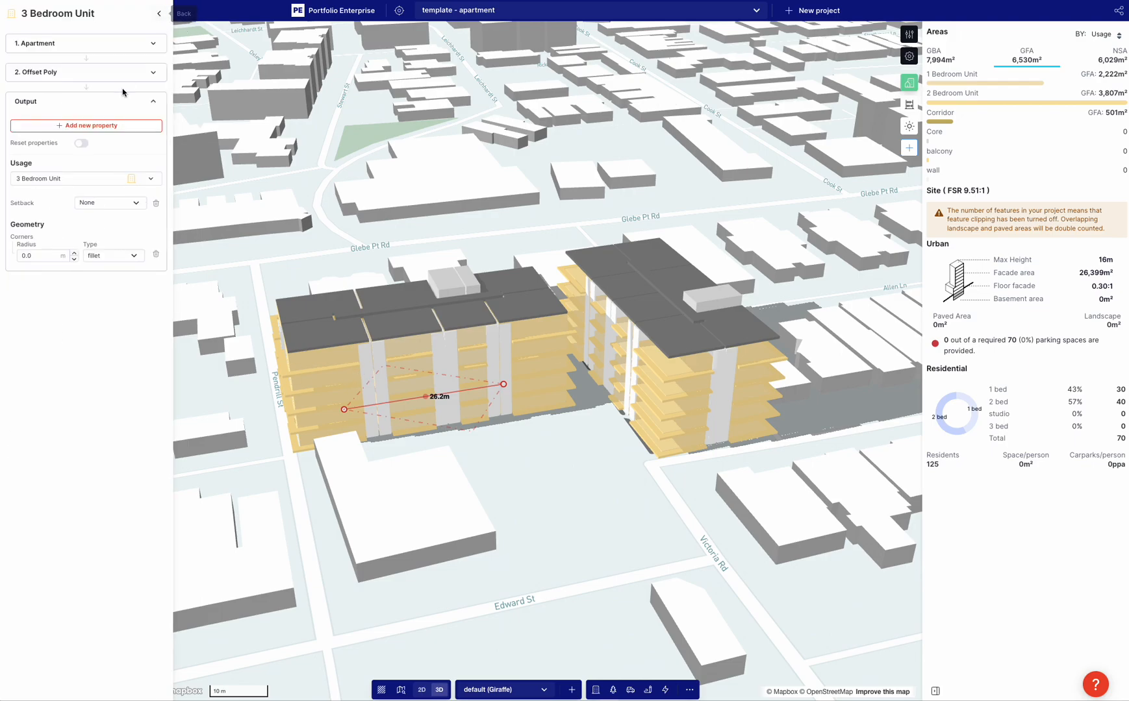
left_click(111, 123)
left_click(209, 69)
left_click(80, 241)
- Add the Shiny property to the 3 Bedroom Unit output
left_click(99, 126)
type("shi")
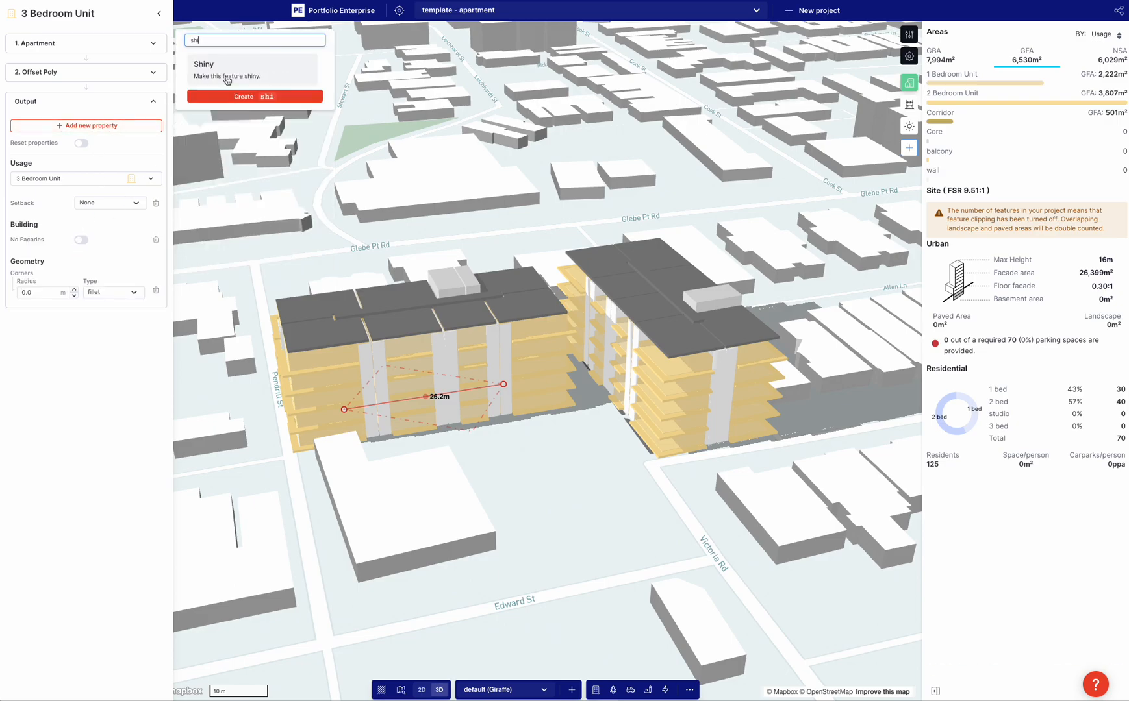
left_click(227, 80)
left_click(124, 370)
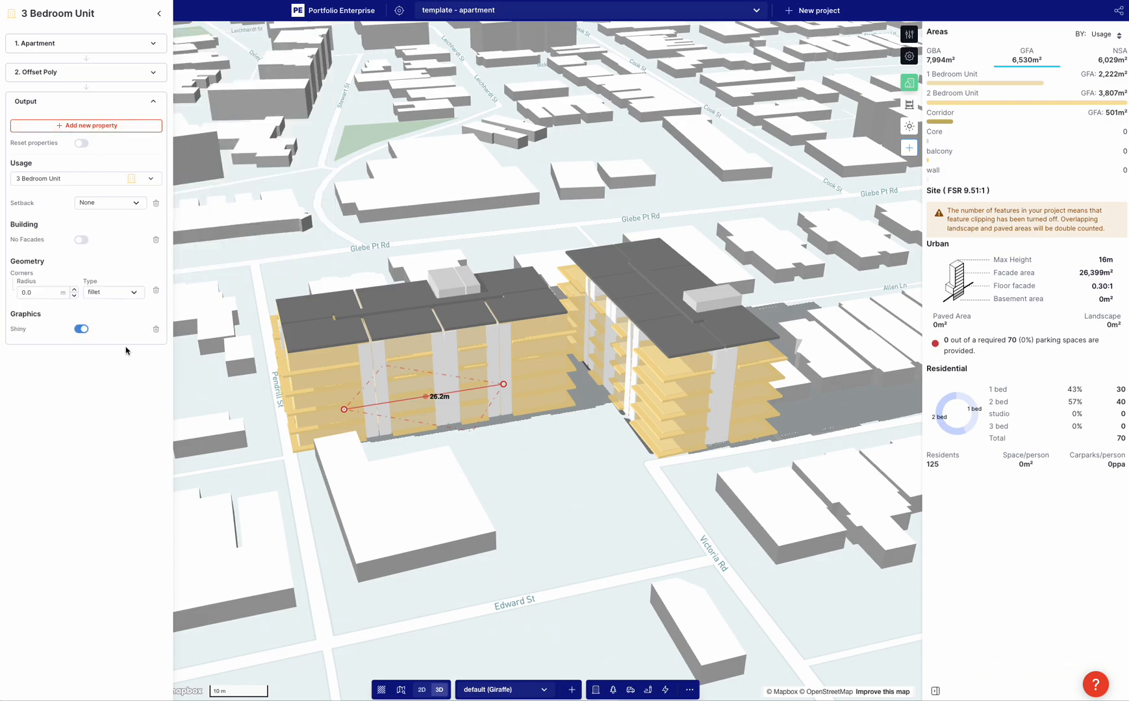
left_click(158, 12)
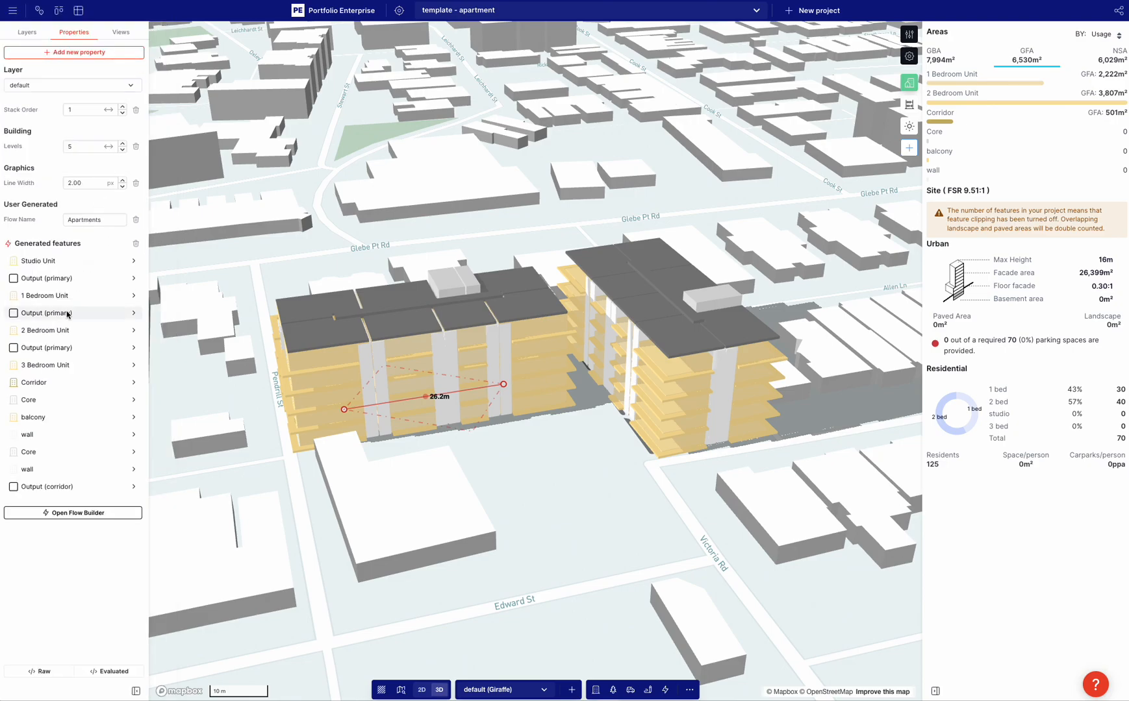
- Add the Shiny property to the 1 Bedroom Unit output
left_click(65, 296)
left_click(108, 124)
type("shi")
left_click(243, 70)
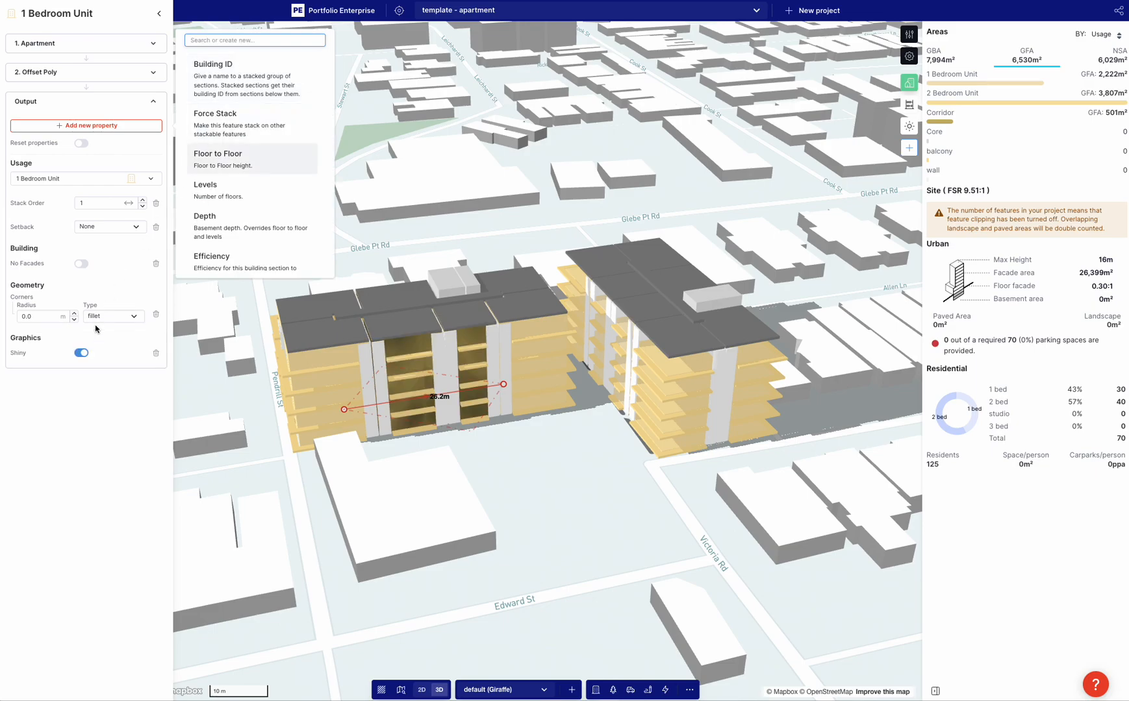
left_click(109, 393)
left_click(159, 13)
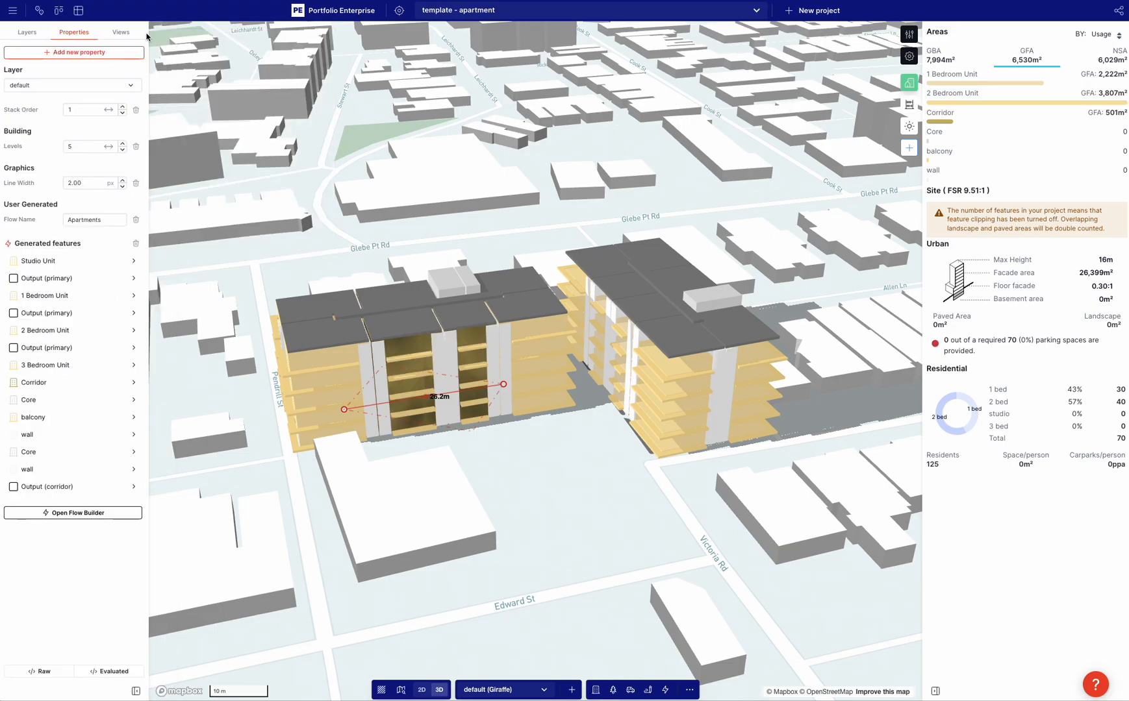
- Add the Shiny property to the 2 Bedroom Unit output and deselect the building
left_click(81, 331)
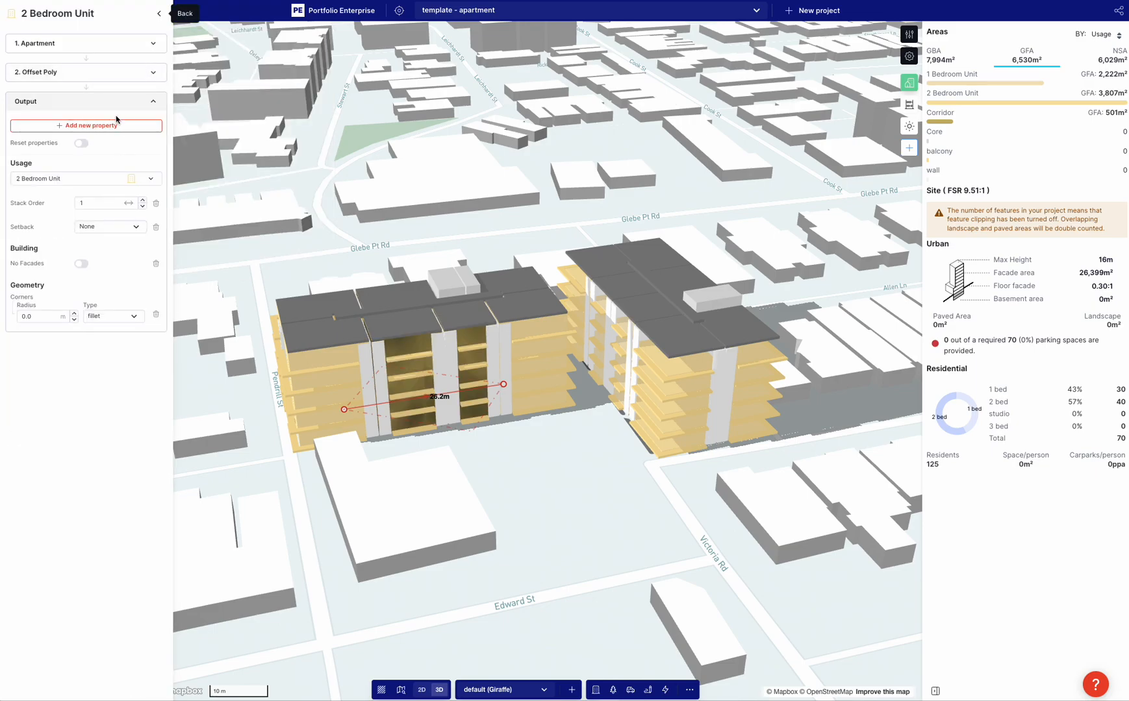
left_click(142, 123)
type("shi")
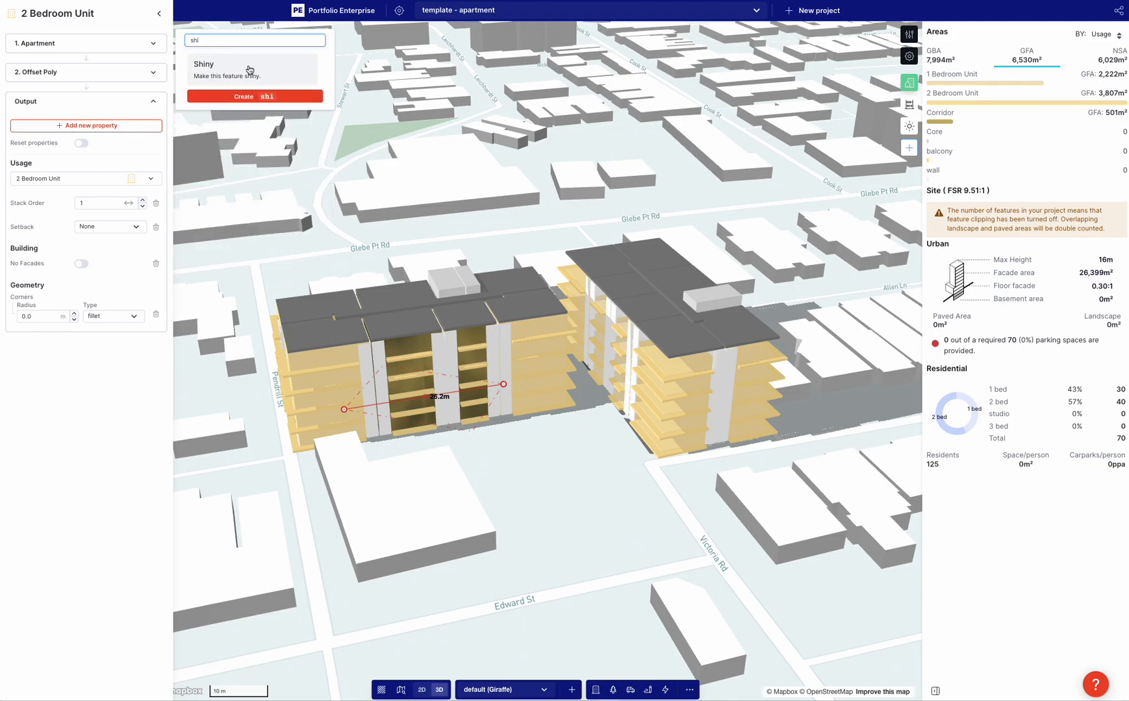
left_click(250, 70)
left_click(85, 445)
left_click(250, 463)
- Add a Color property to the duplicate building's balcony output and set it to light grey, about #e6e6e6
right_click_drag(250, 463, 345, 441)
right_click_drag(631, 416, 595, 428)
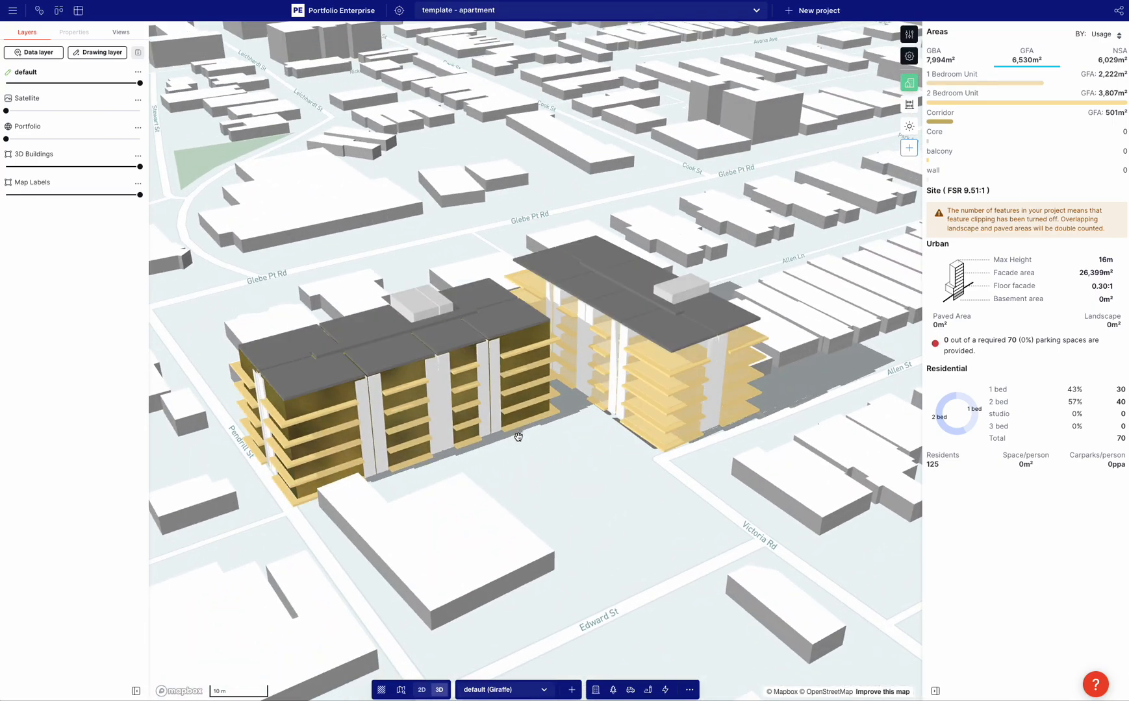
scroll(517, 435, "up", 4)
right_click_drag(507, 436, 557, 385)
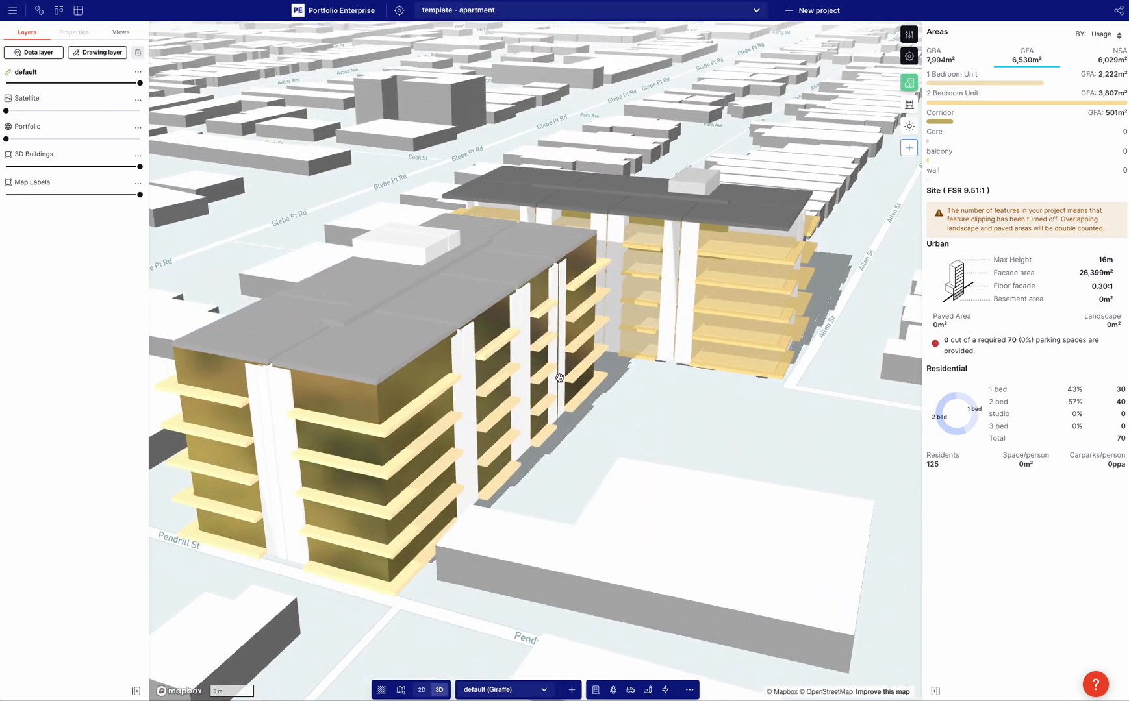
left_click_drag(614, 422, 605, 421)
left_click(487, 422)
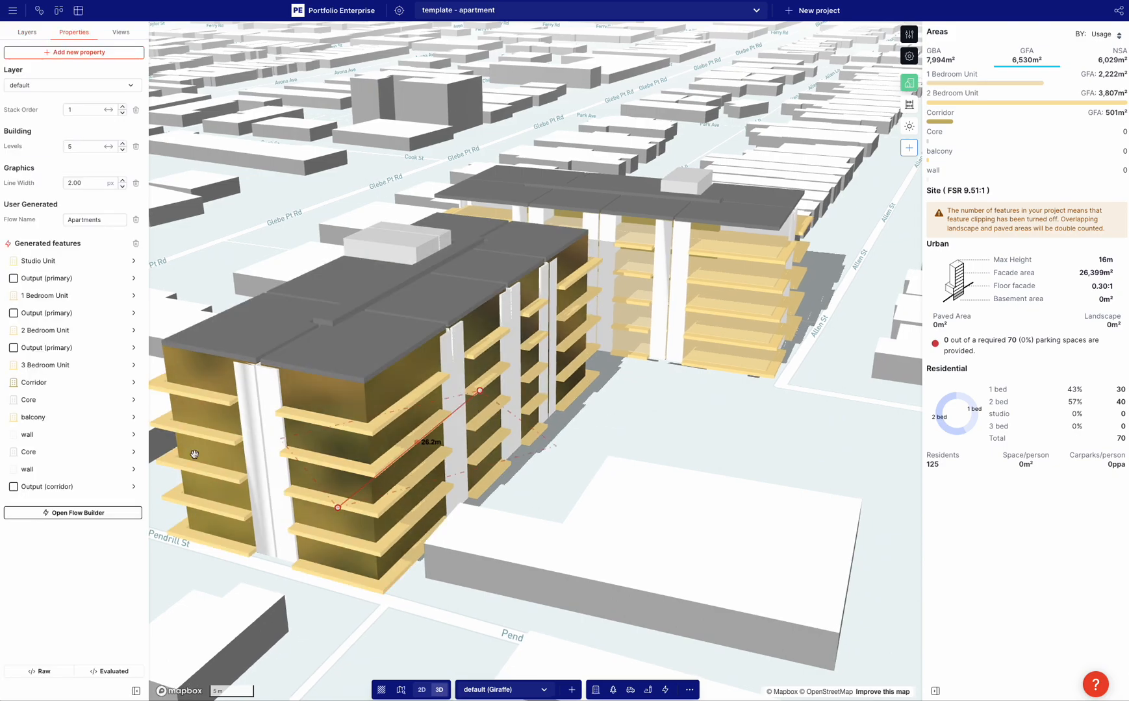
left_click(44, 417)
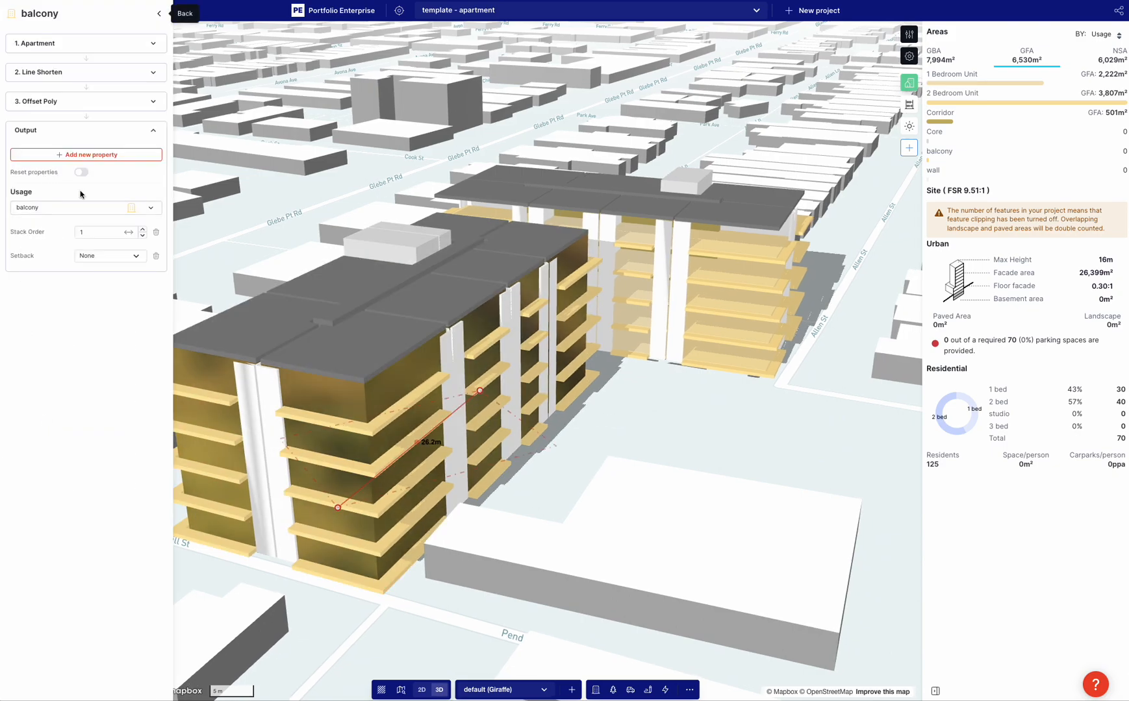
left_click(91, 154)
type("co")
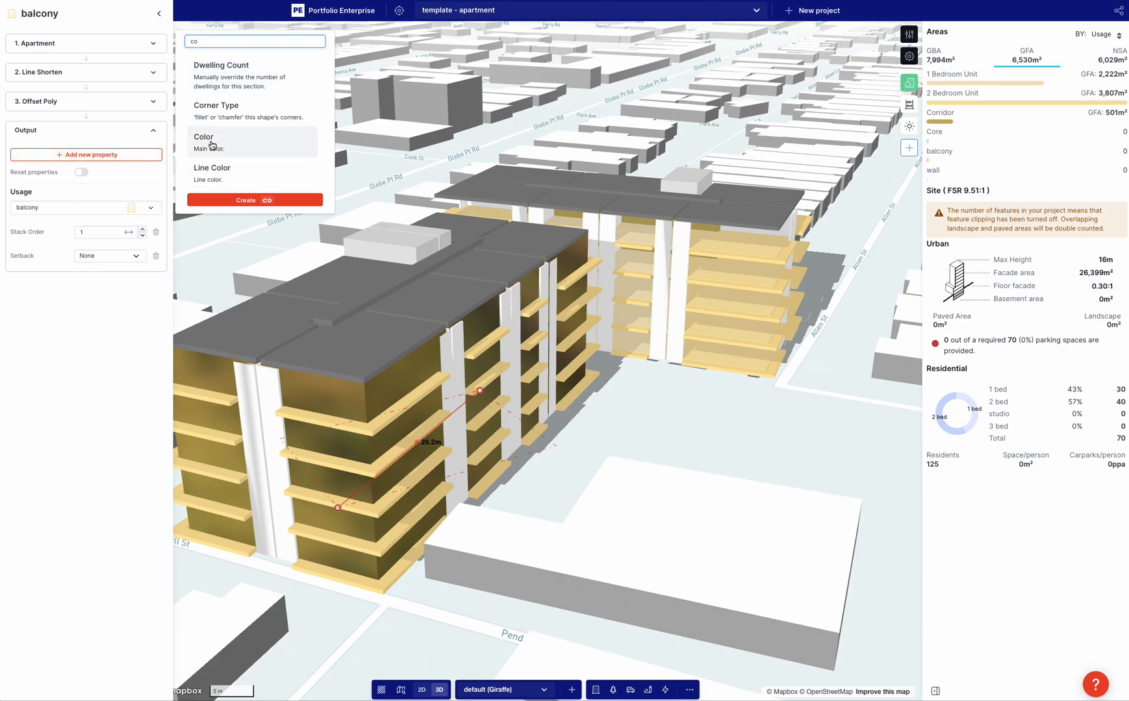
left_click(211, 145)
left_click(78, 293)
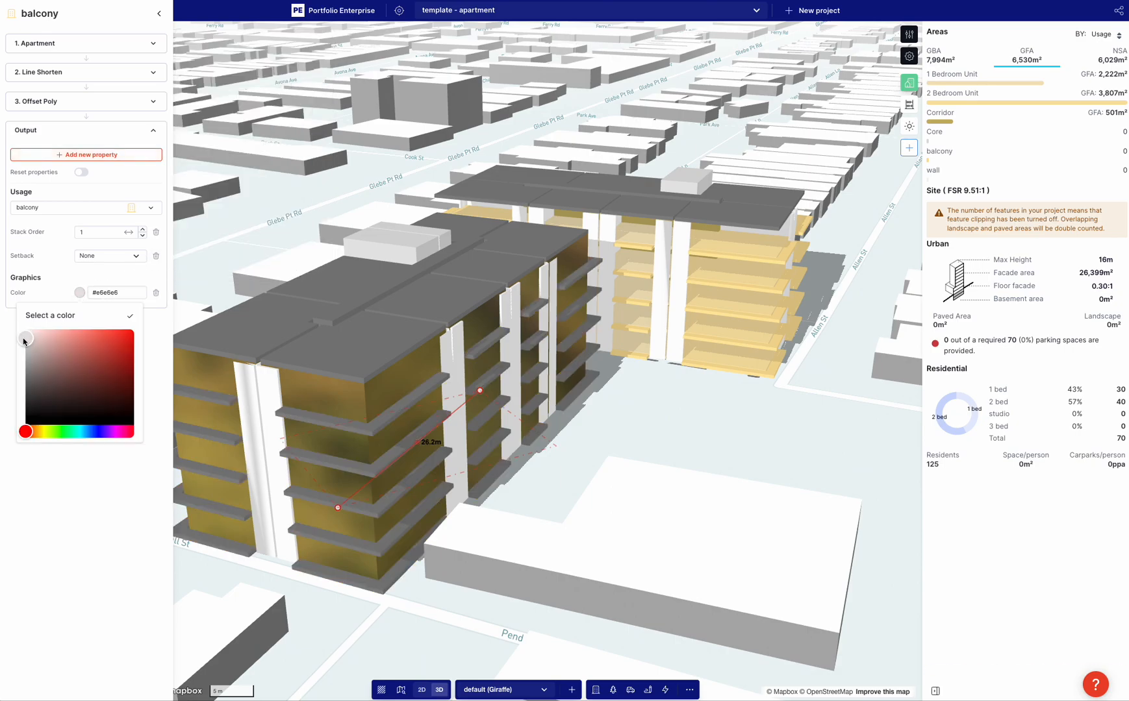
left_click(10, 348)
left_click(742, 436)
- Set the duplicate building's levels to 4 and shorten its line to about 24.2 m
right_click_drag(741, 436, 508, 347)
left_click(578, 426)
left_click_drag(455, 348, 457, 346)
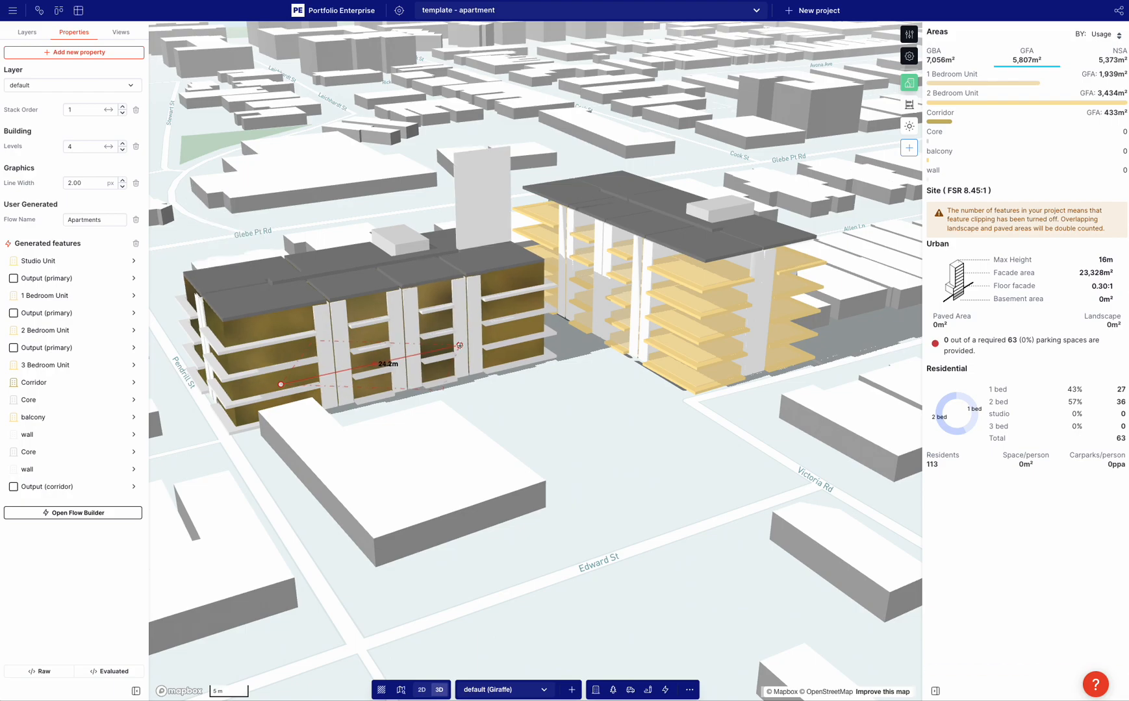
left_click(549, 382)
- Switch the 3D view style to the one with bold black outlines and inspect both buildings
right_click_drag(549, 382, 566, 338)
scroll(662, 319, "up", 3)
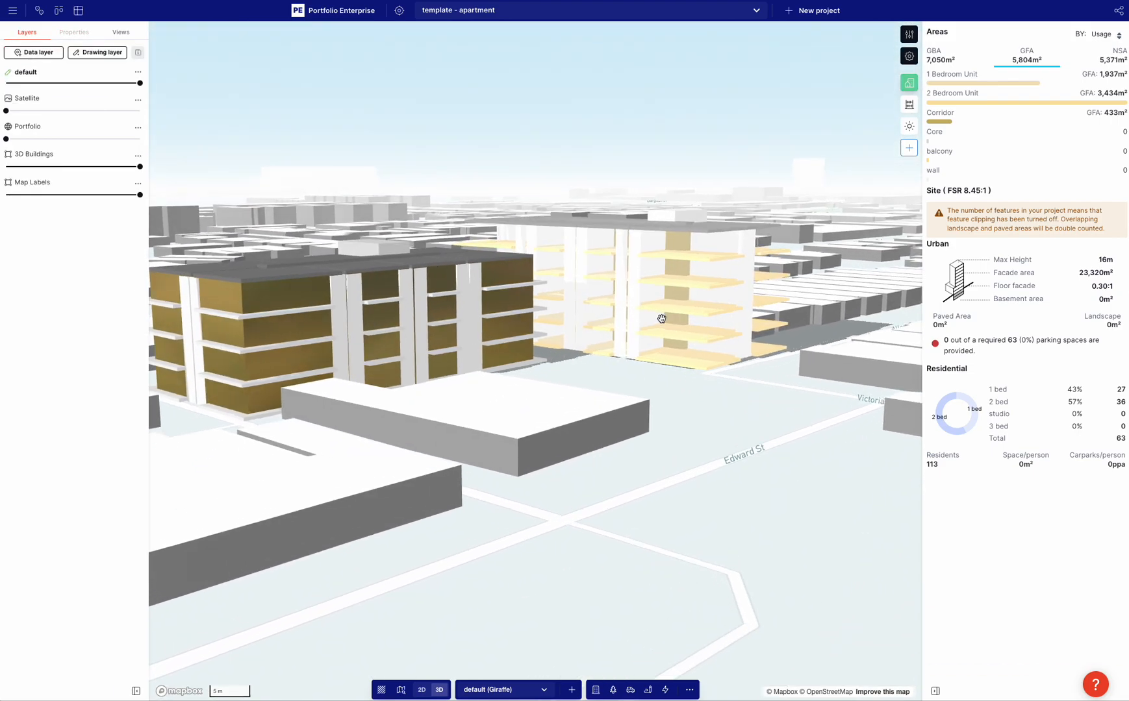
right_click_drag(661, 329, 380, 505)
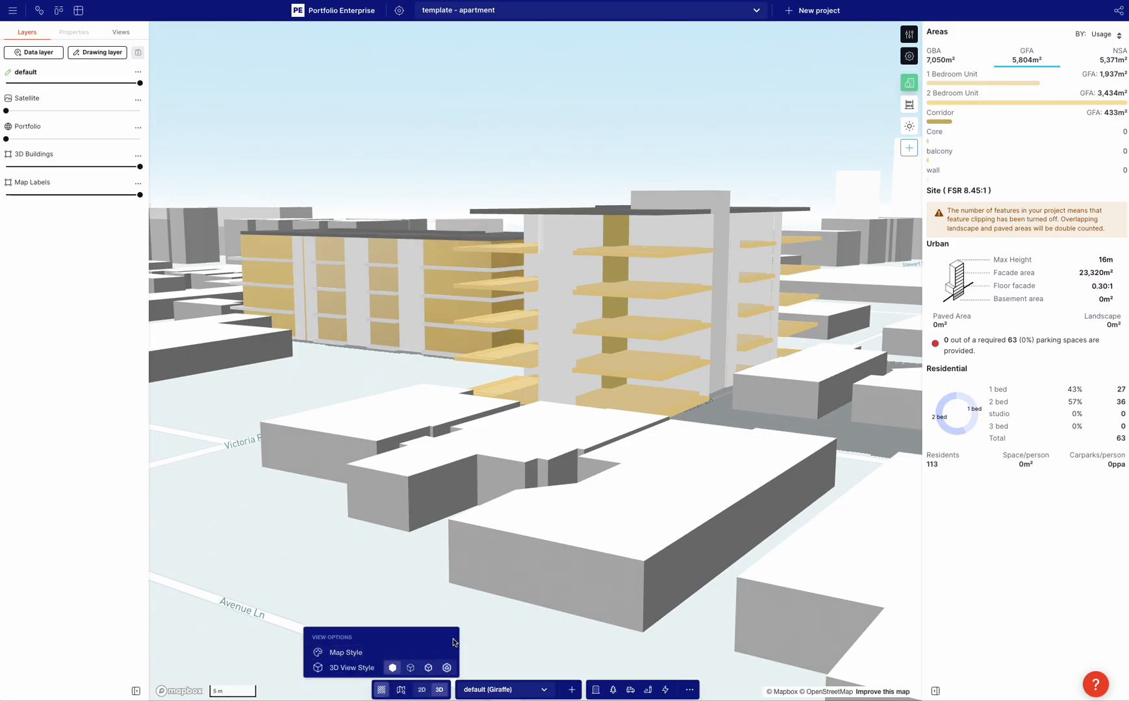
left_click(447, 668)
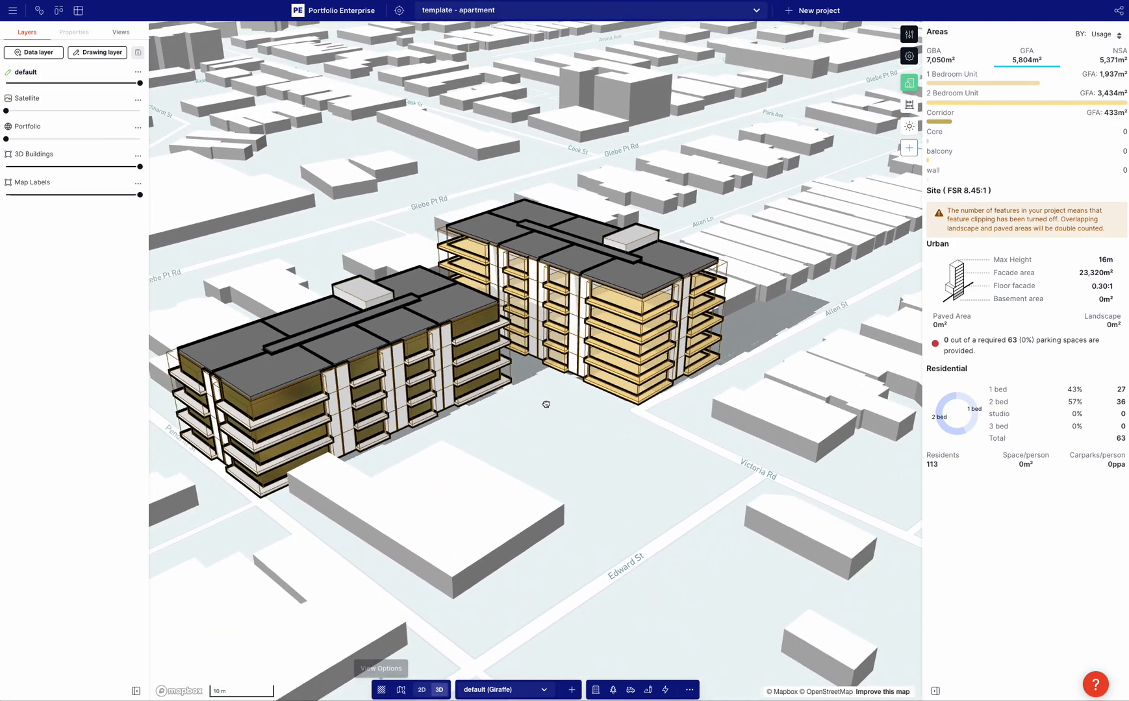
left_click_drag(546, 405, 597, 367)
right_click_drag(597, 368, 479, 425)
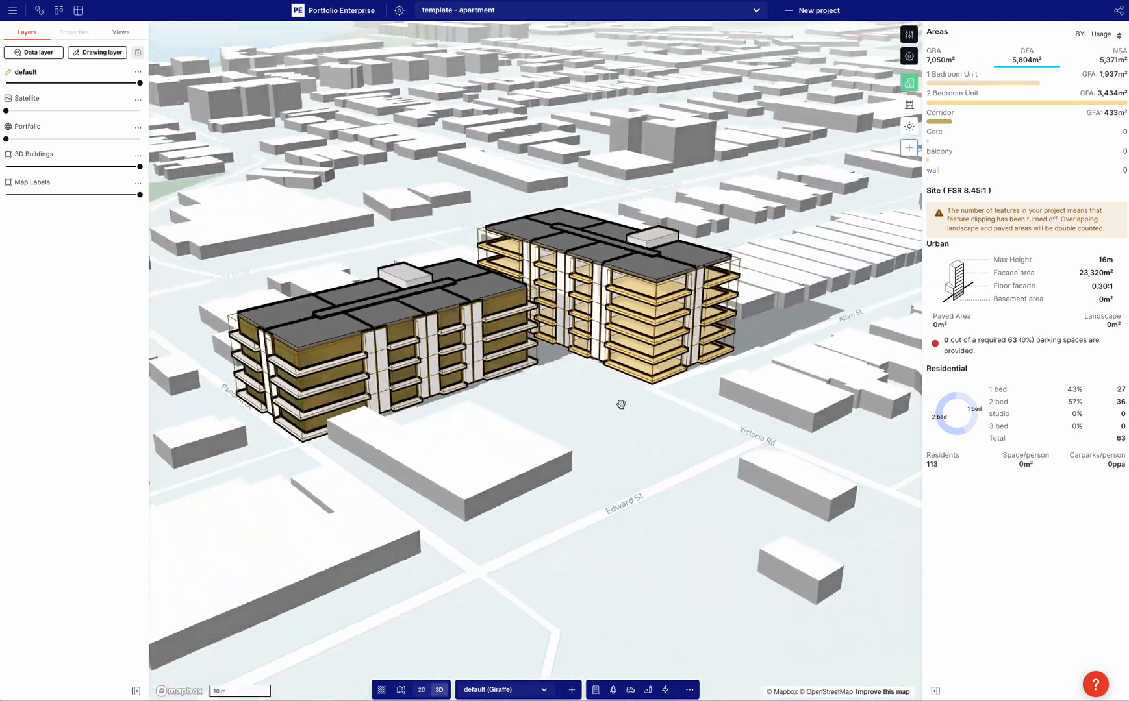